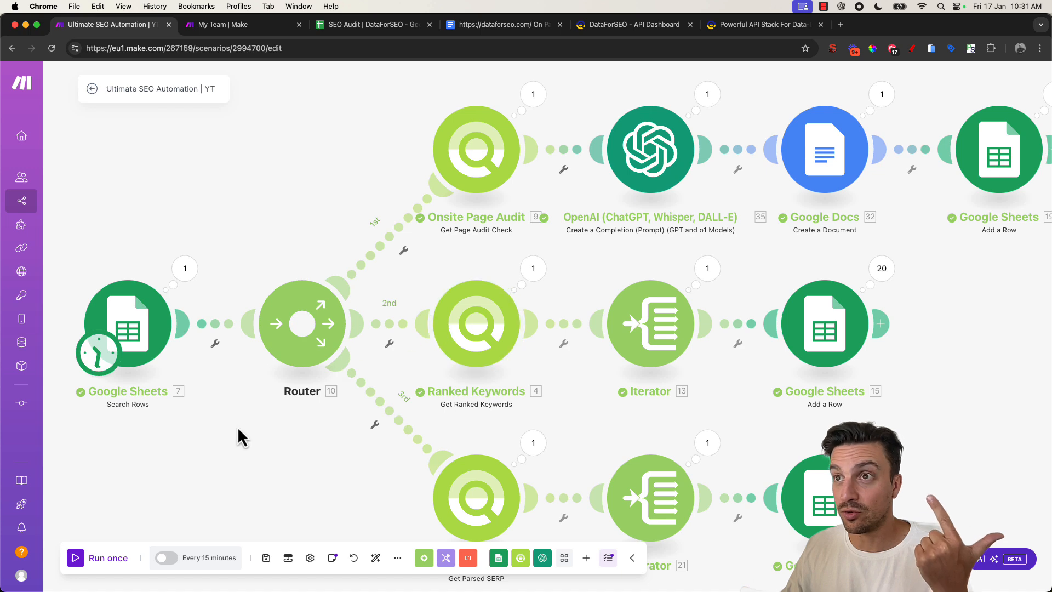
# - Examine the scenario's branches running from the Google Sheets trigger through the Router
pyautogui.scroll(-2, 186, 407)
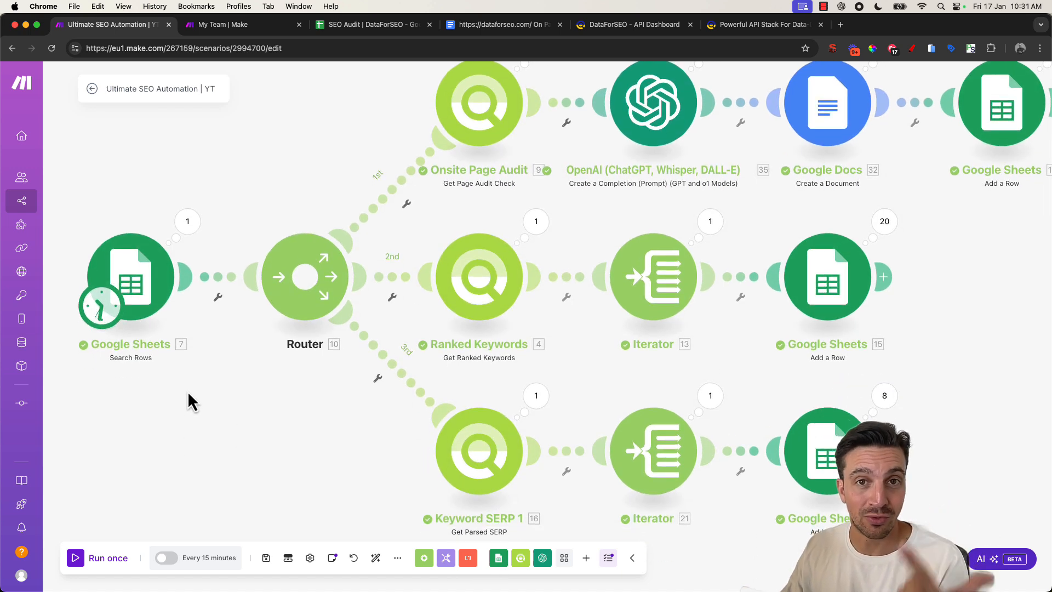
pyautogui.moveTo(188, 391); pyautogui.dragTo(184, 365)
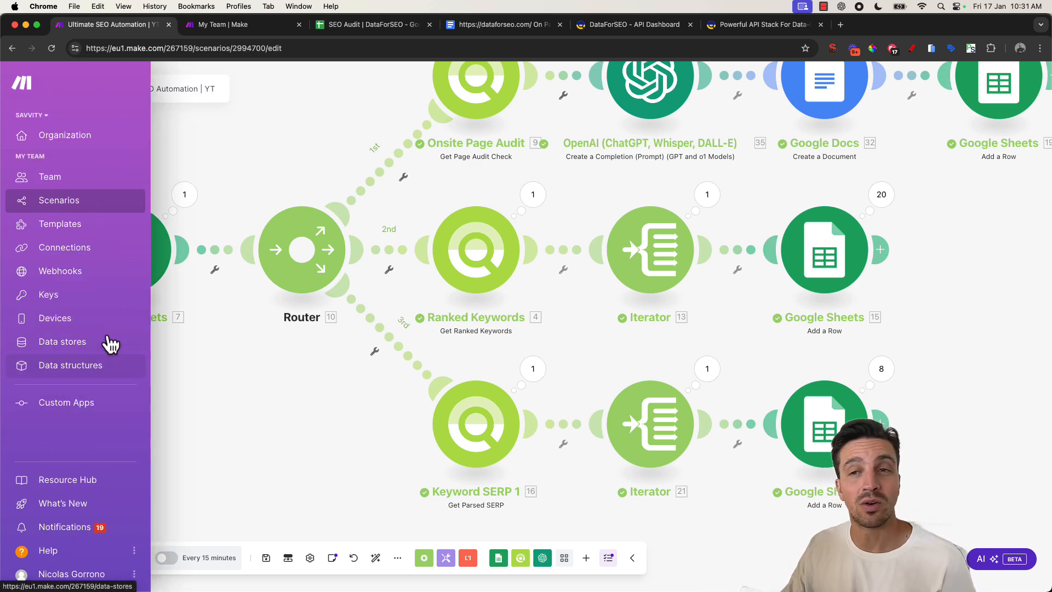
pyautogui.moveTo(286, 365); pyautogui.dragTo(244, 404)
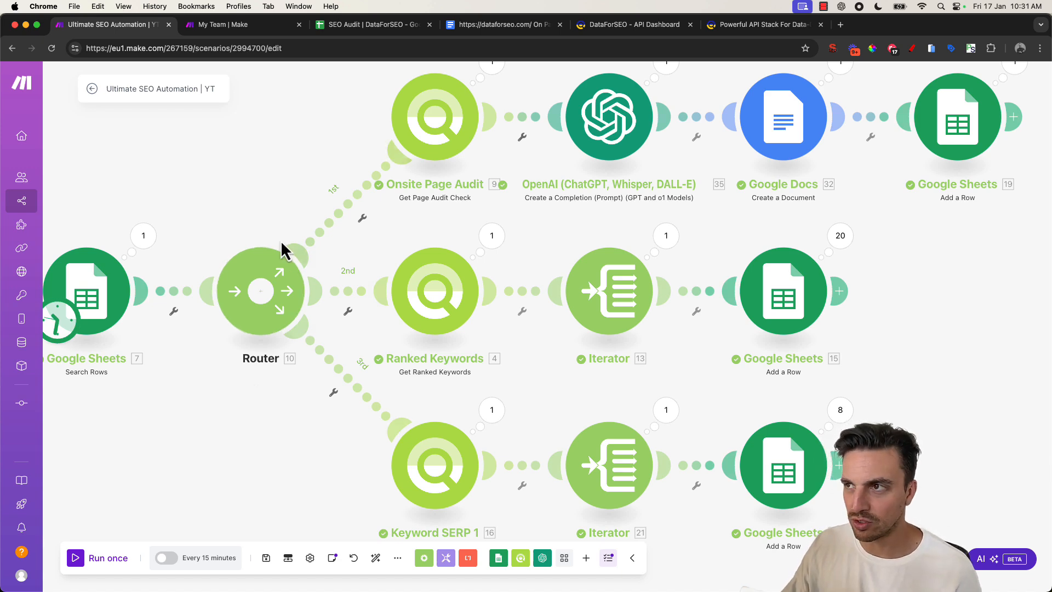
pyautogui.moveTo(297, 119); pyautogui.dragTo(302, 128)
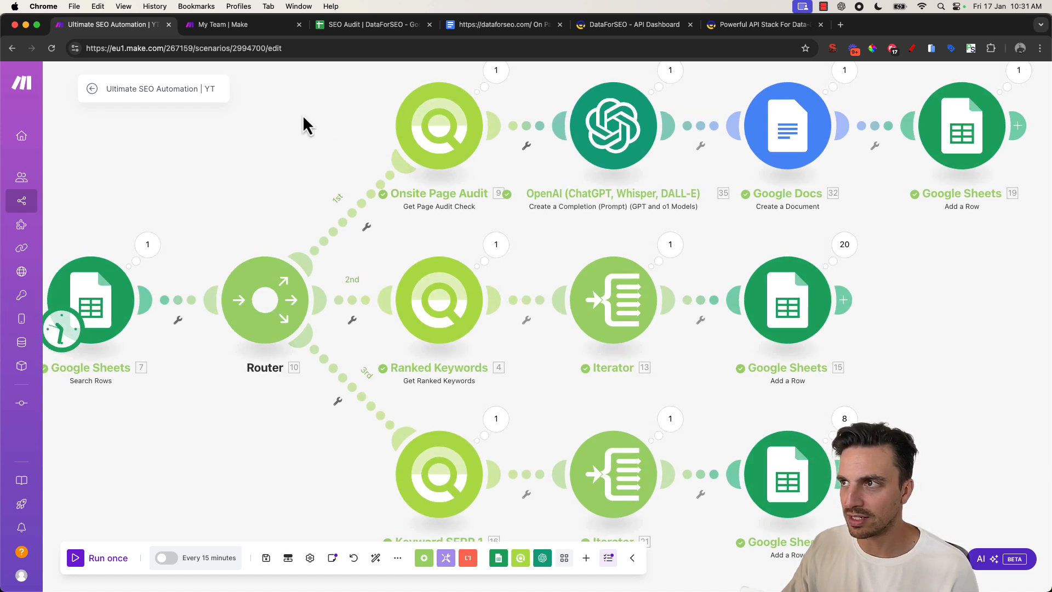
# - Open the SEO Audit spreadsheet and review the Input sheet's URL, location, language and keyword
pyautogui.click(374, 25)
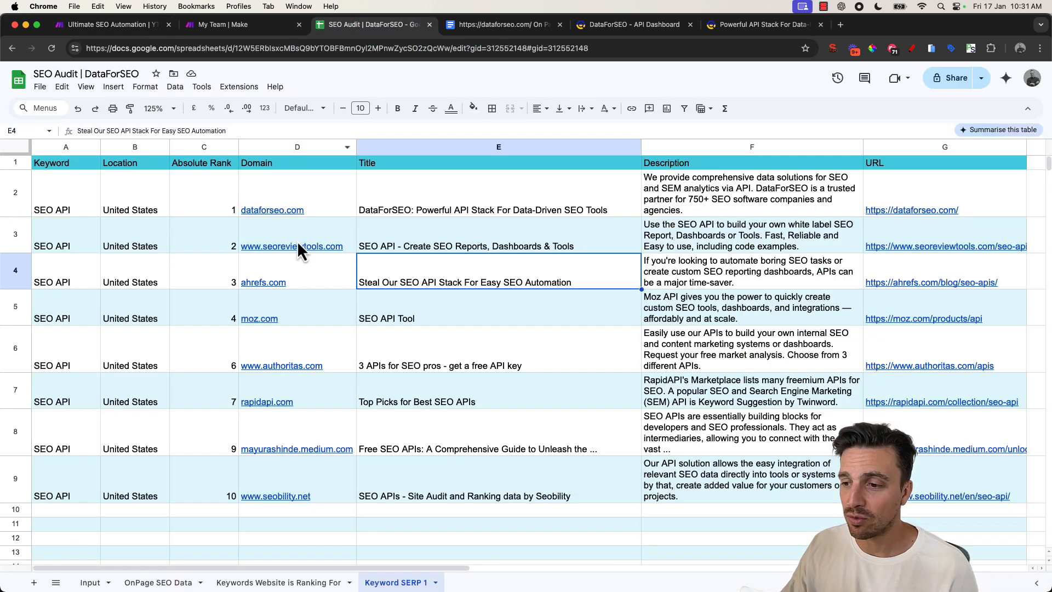
pyautogui.click(85, 580)
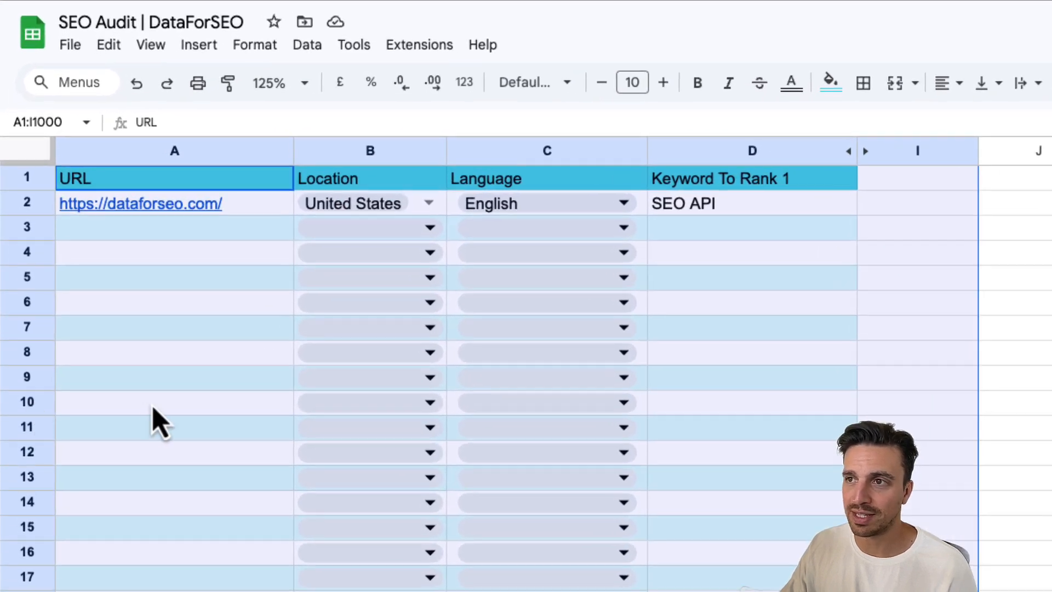
pyautogui.click(153, 407)
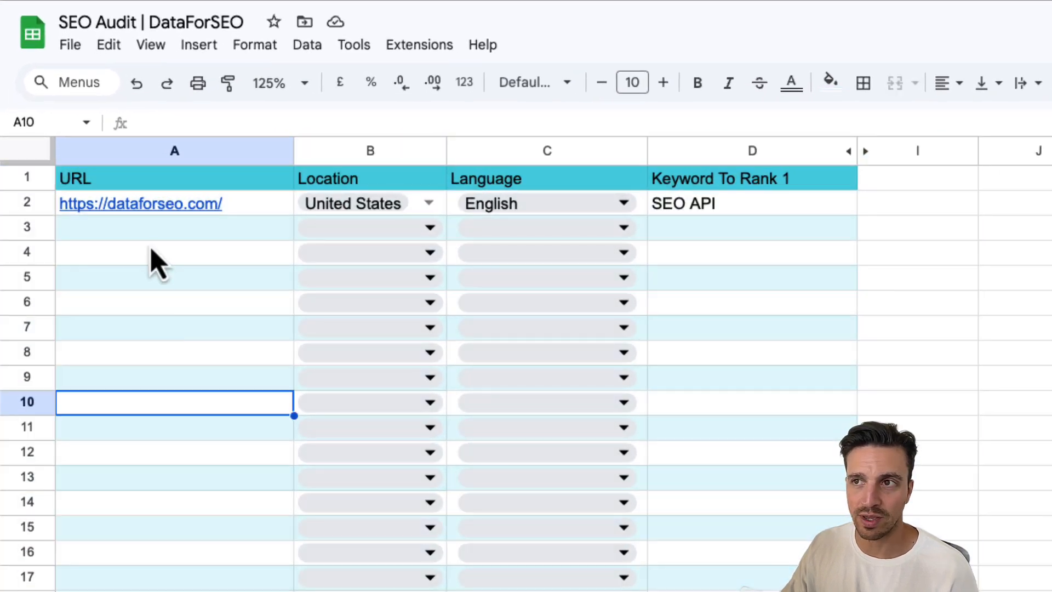
pyautogui.click(263, 209)
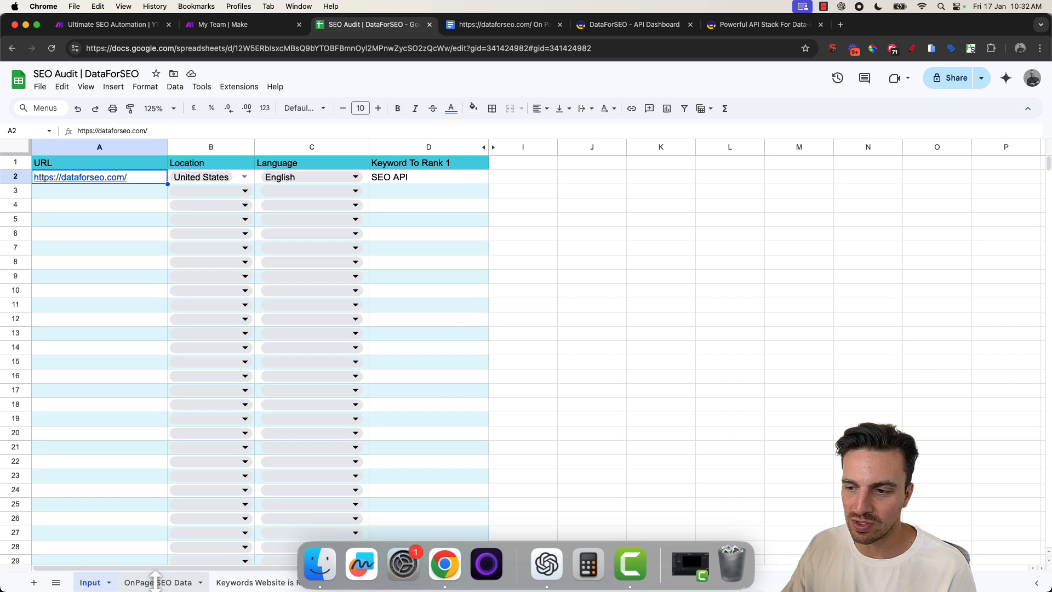
# - Review the OnPage SEO Data sheet's audit columns through to the Onpage analysis link
pyautogui.click(156, 580)
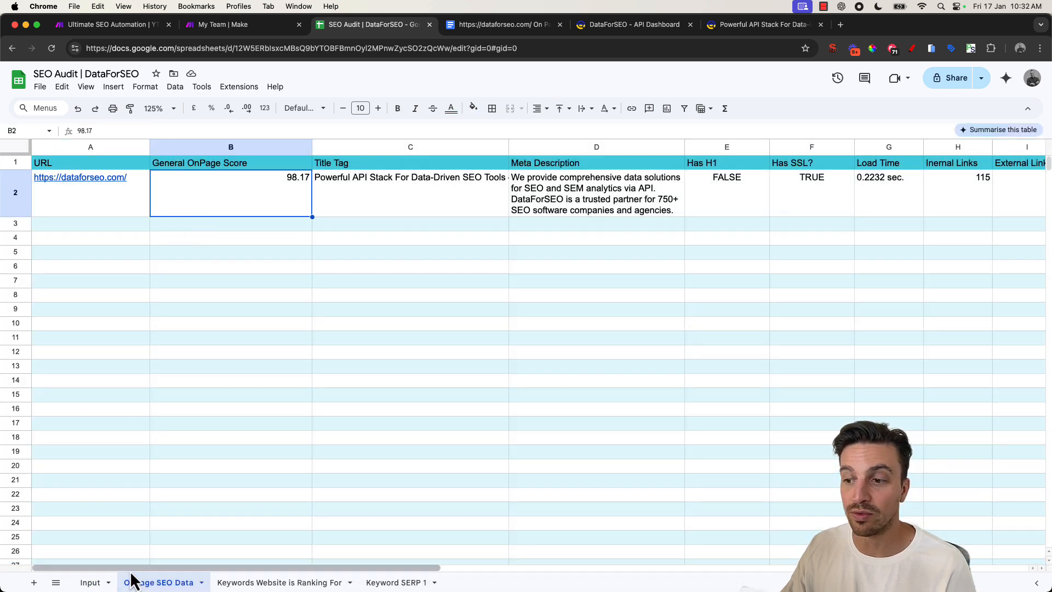
pyautogui.moveTo(137, 569); pyautogui.dragTo(426, 567)
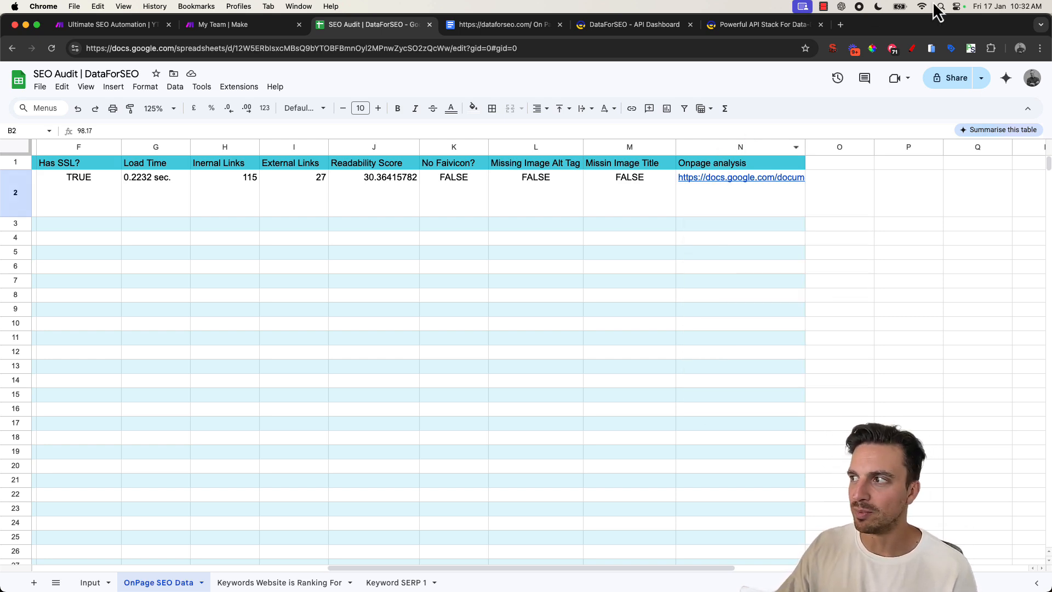
pyautogui.click(718, 206)
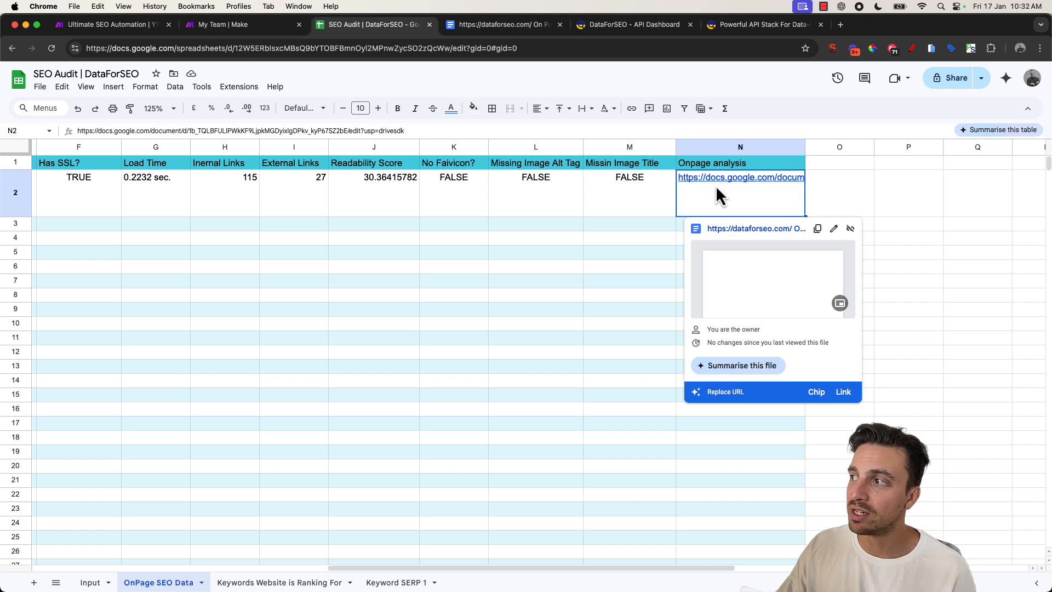
# - Read through the SEO analysis report document from loading speed to the summary insights
pyautogui.click(494, 24)
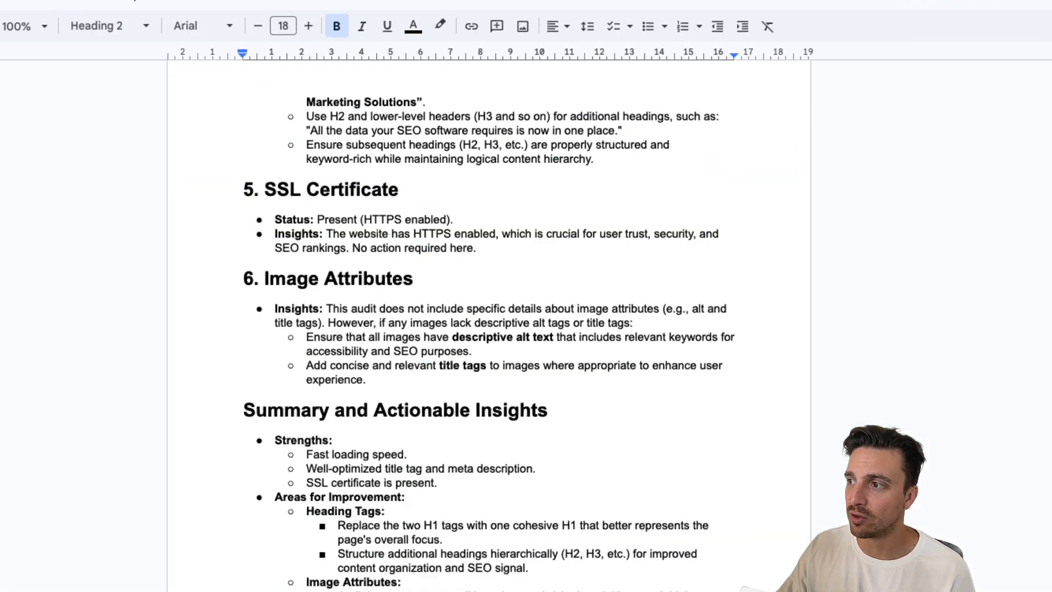
pyautogui.scroll(15, 471, 235)
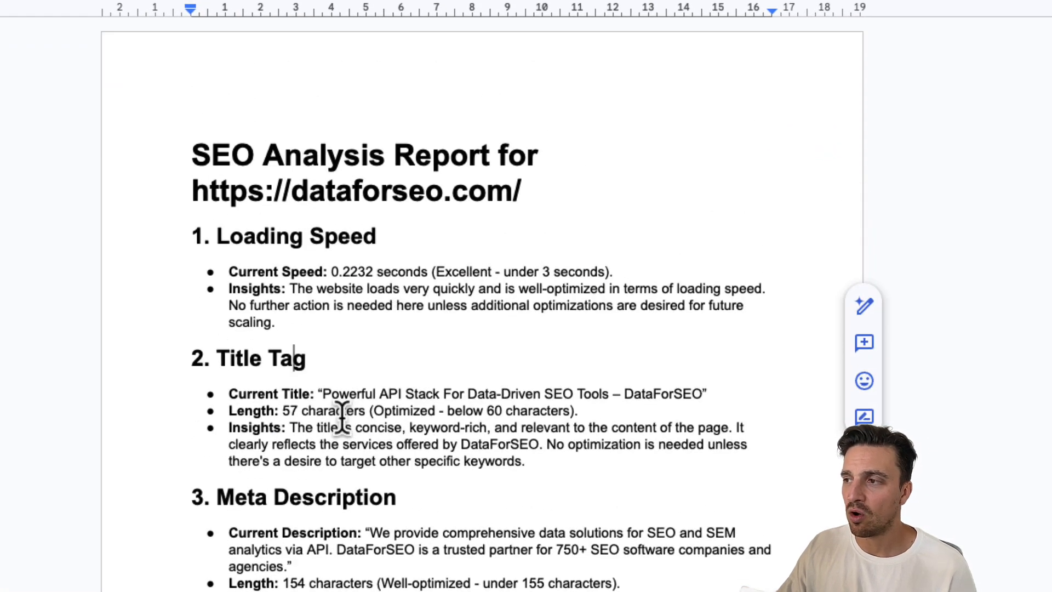
pyautogui.scroll(-2, 341, 419)
pyautogui.scroll(-8, 331, 510)
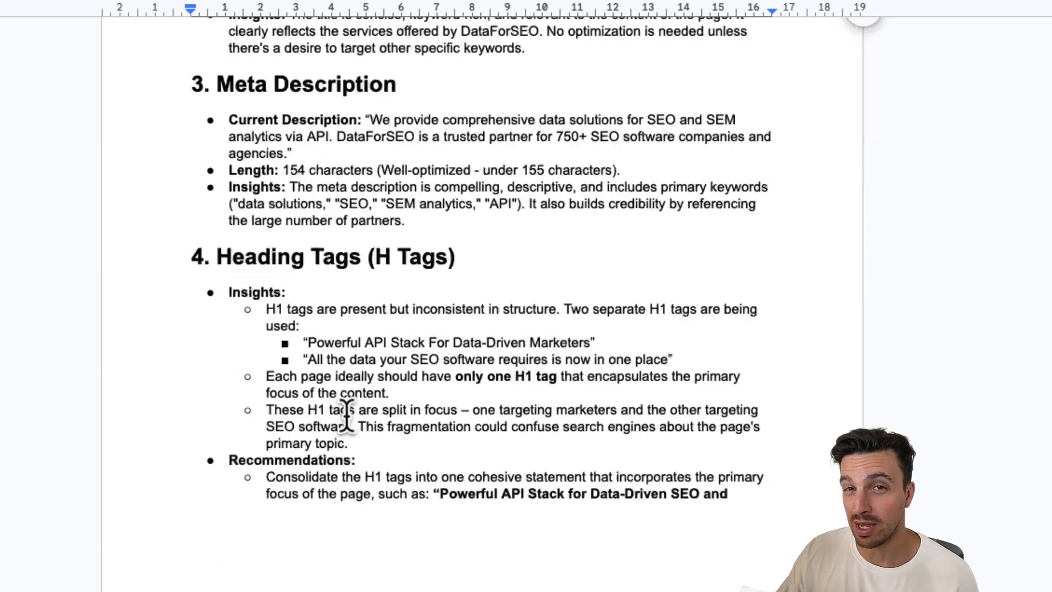
pyautogui.scroll(-4, 282, 460)
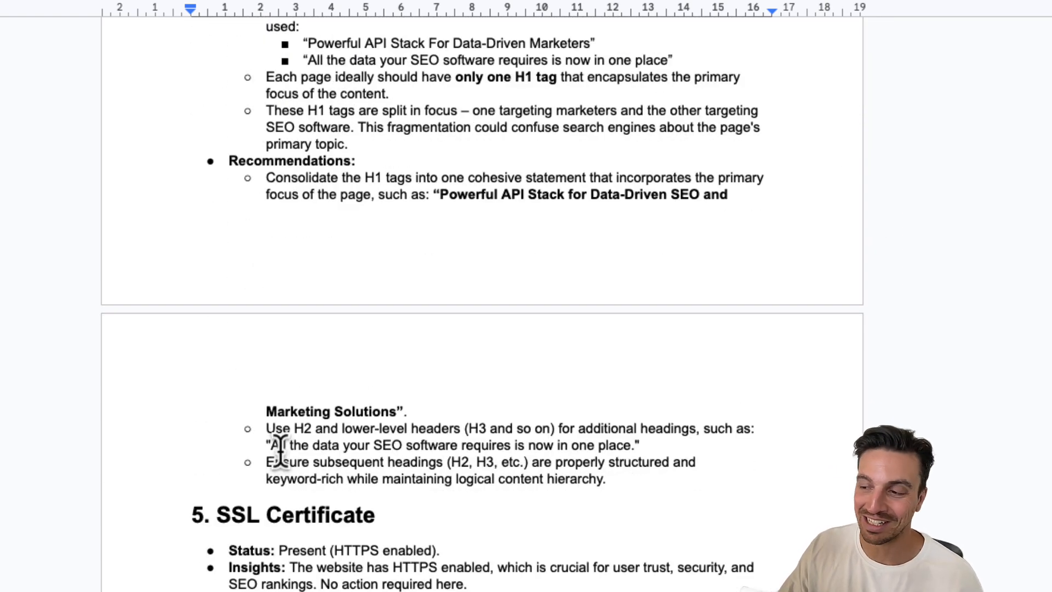
pyautogui.scroll(-11, 280, 452)
pyautogui.scroll(-5, 272, 444)
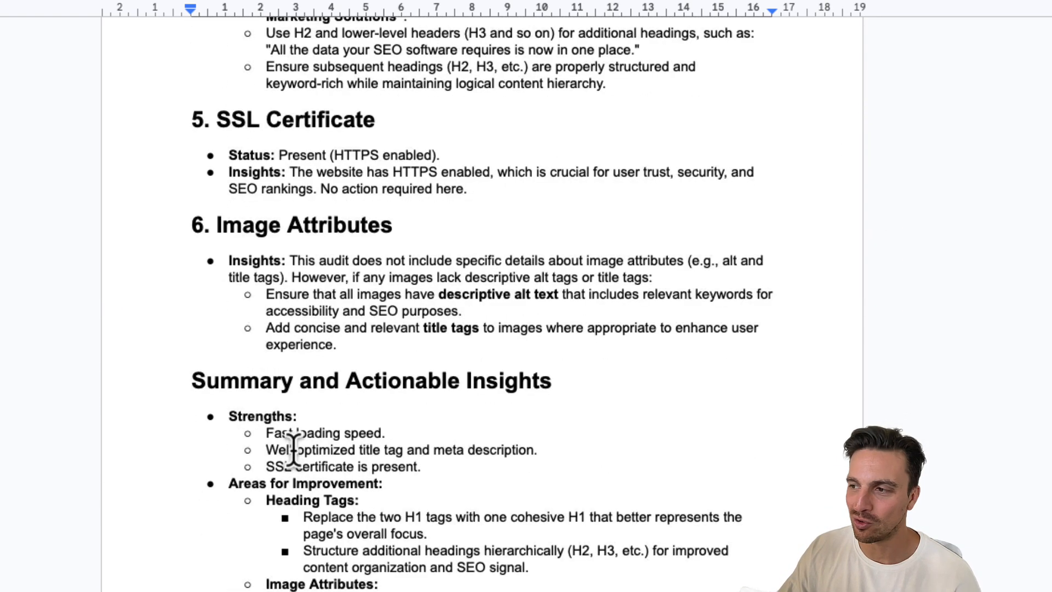
pyautogui.moveTo(192, 232); pyautogui.dragTo(324, 246)
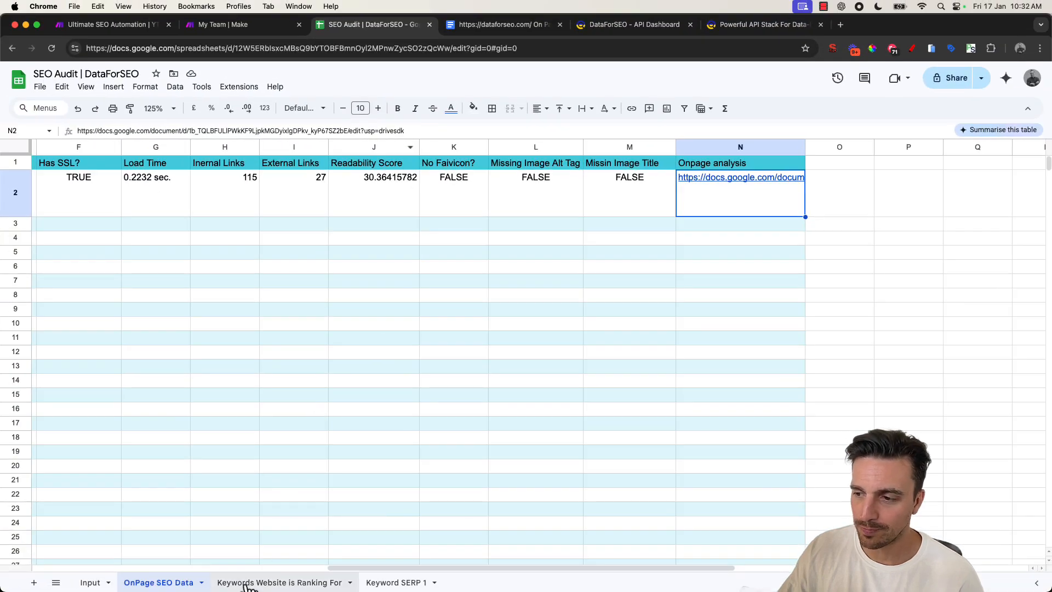
# - Review the Keywords Website is Ranking For sheet's keywords, monthly search volumes and difficulty
pyautogui.click(248, 584)
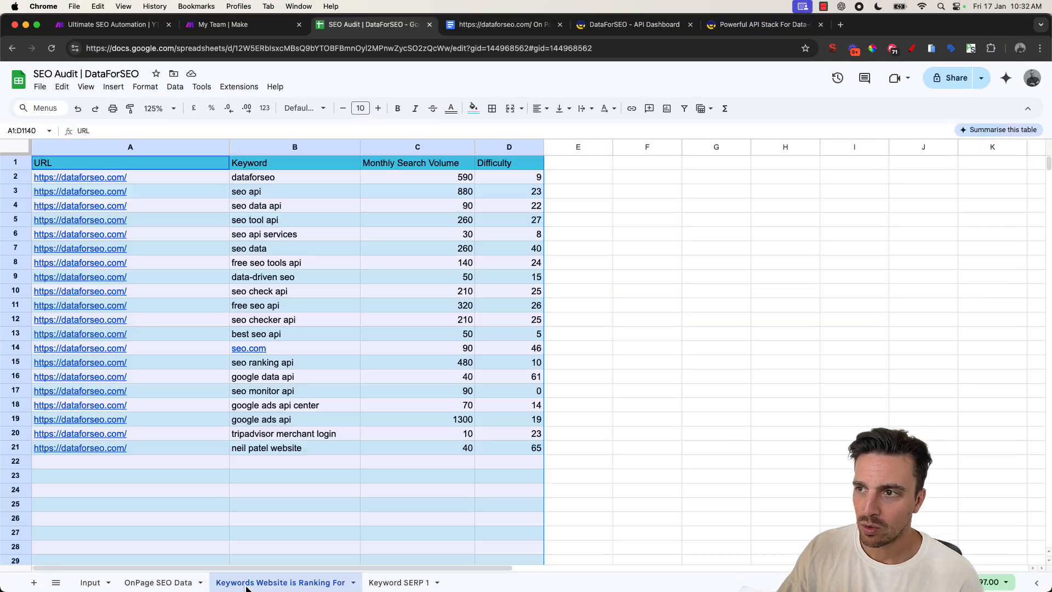
pyautogui.click(199, 223)
pyautogui.moveTo(277, 179); pyautogui.dragTo(277, 476)
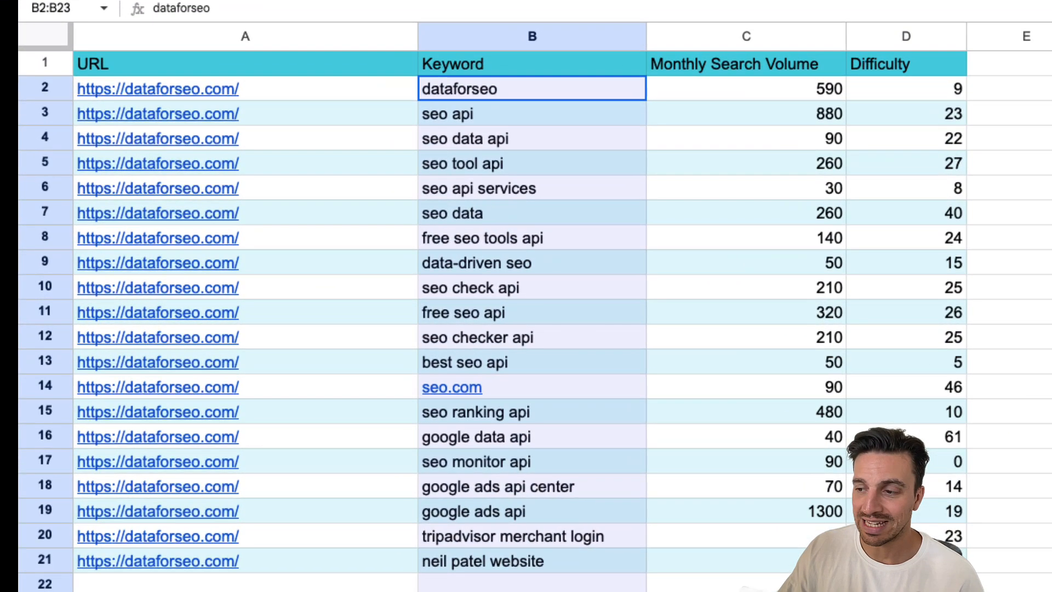
pyautogui.moveTo(509, 588); pyautogui.dragTo(509, 588)
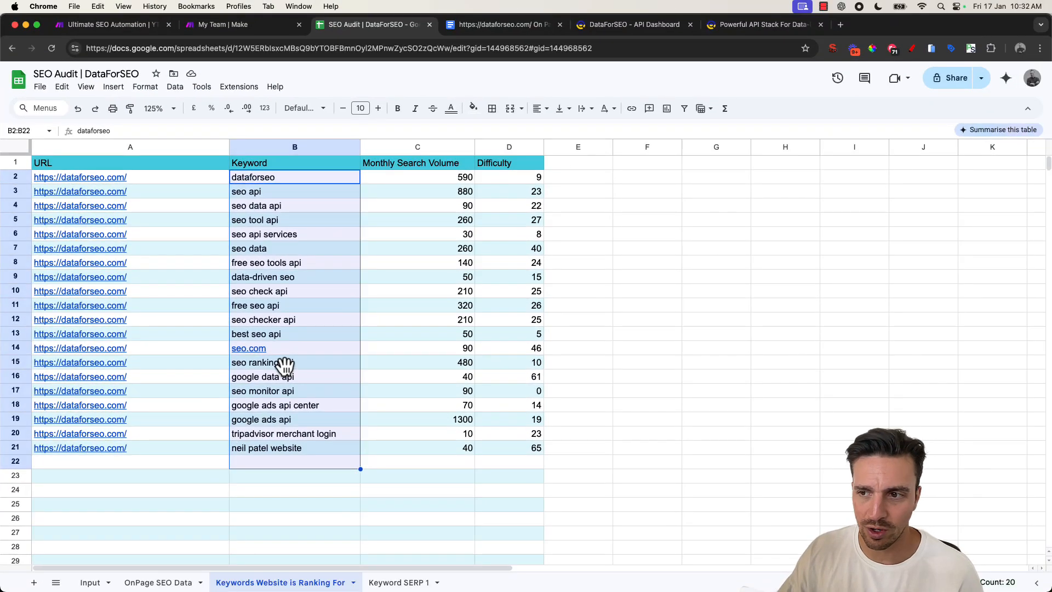
pyautogui.press('super+z')
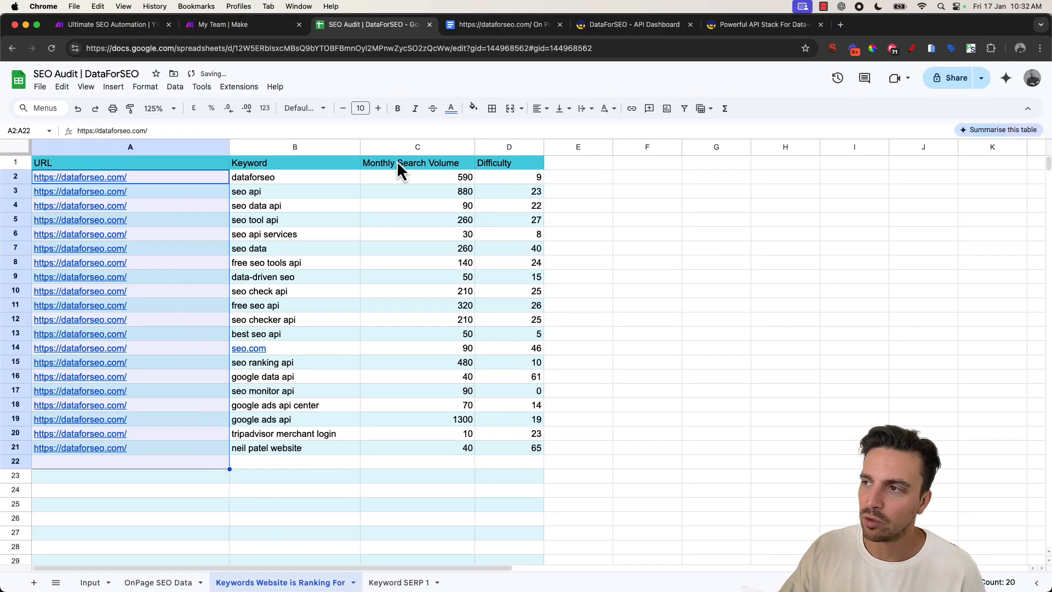
pyautogui.moveTo(400, 176); pyautogui.dragTo(426, 415)
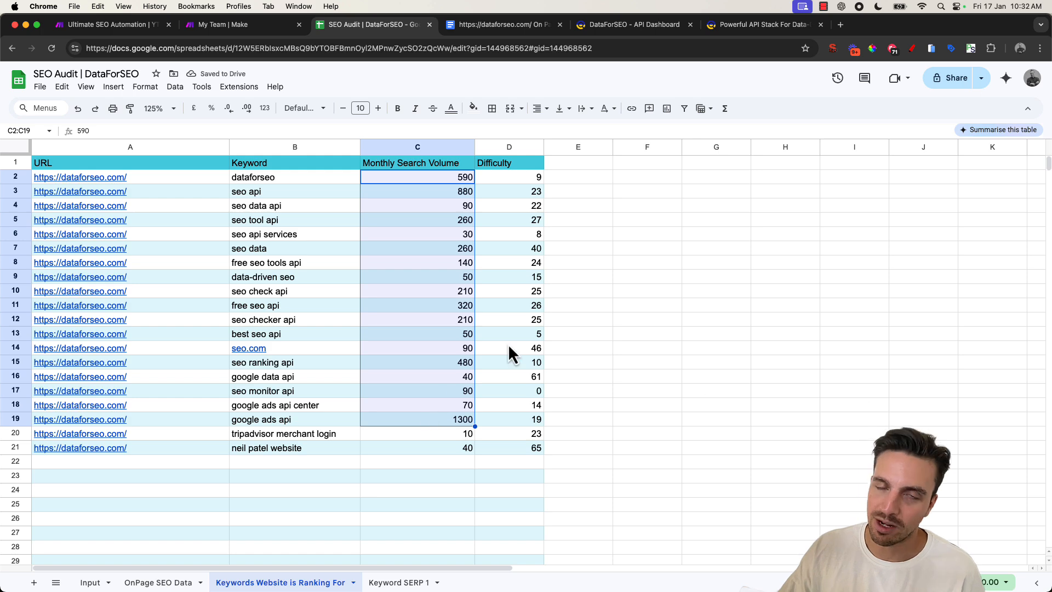
pyautogui.moveTo(521, 219); pyautogui.dragTo(530, 311)
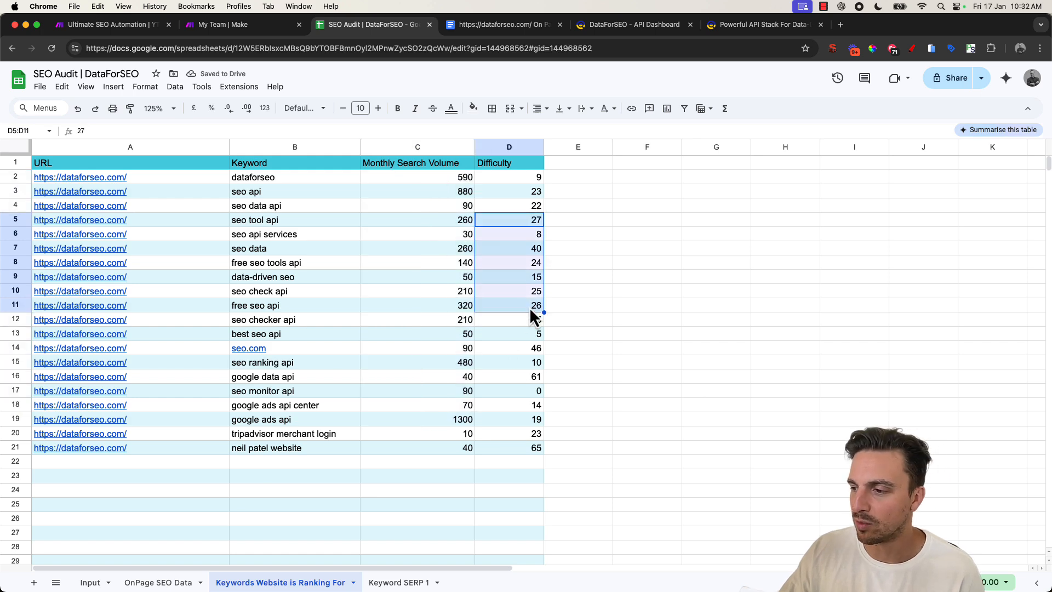
# - Compare the Keyword SERP 1 sheet's ranked results with the keyword on the Input sheet
pyautogui.click(406, 582)
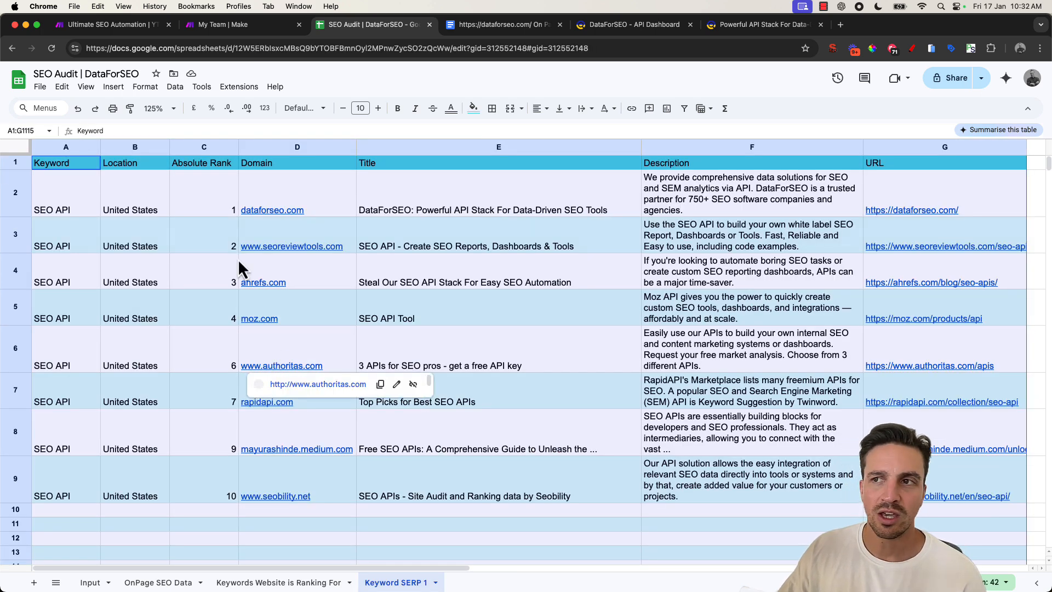
pyautogui.click(91, 582)
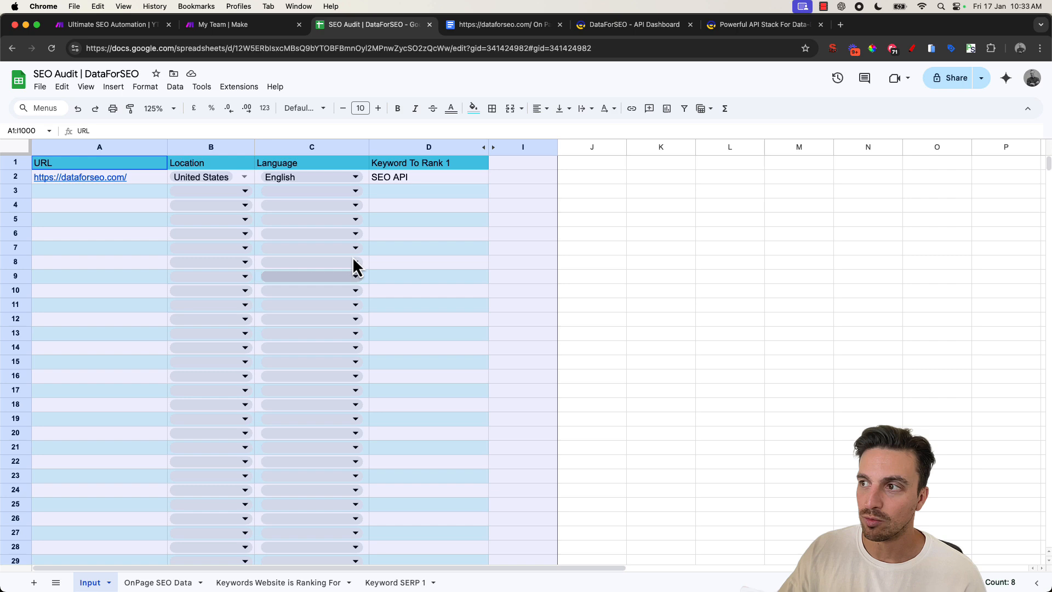
pyautogui.click(408, 177)
pyautogui.click(383, 582)
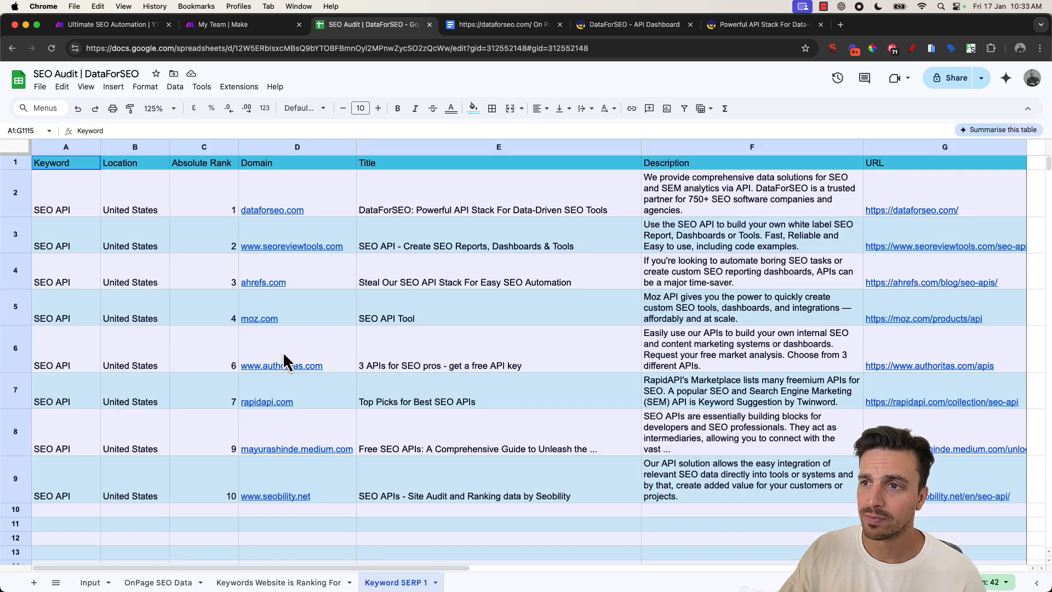
pyautogui.click(97, 205)
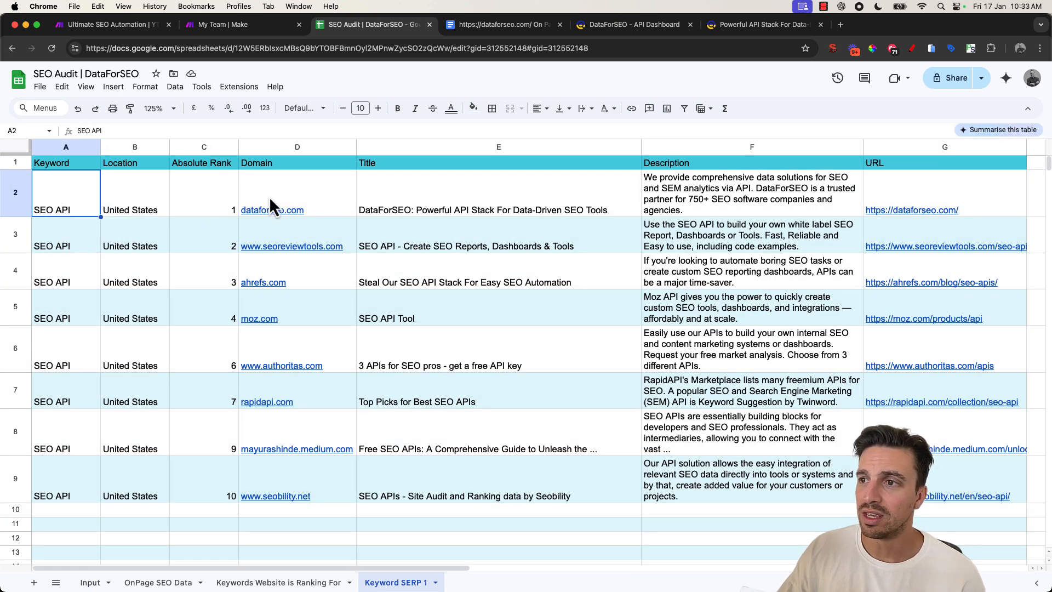
pyautogui.moveTo(268, 193)
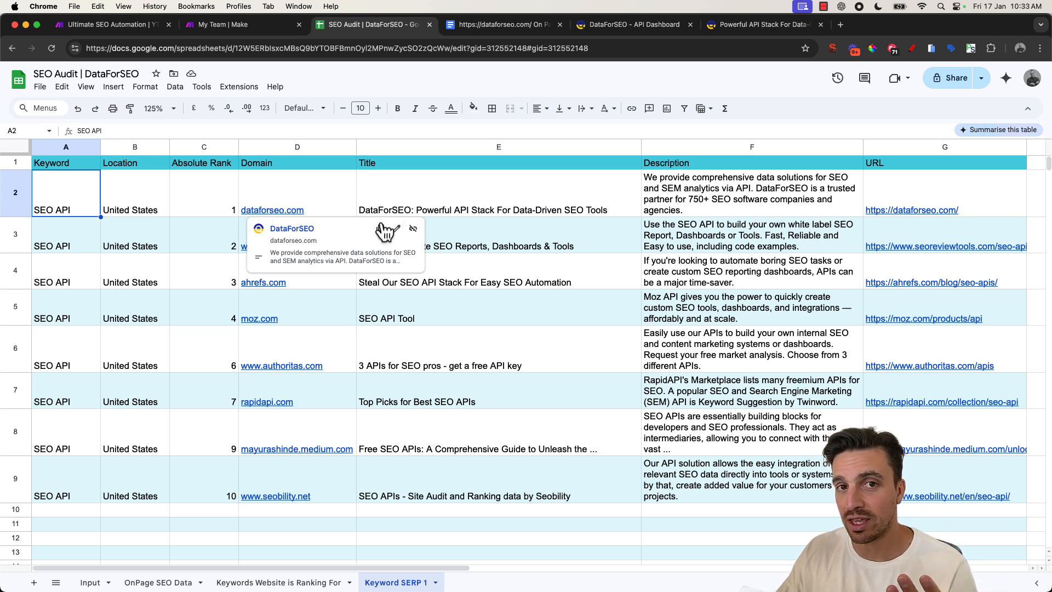
pyautogui.moveTo(268, 419)
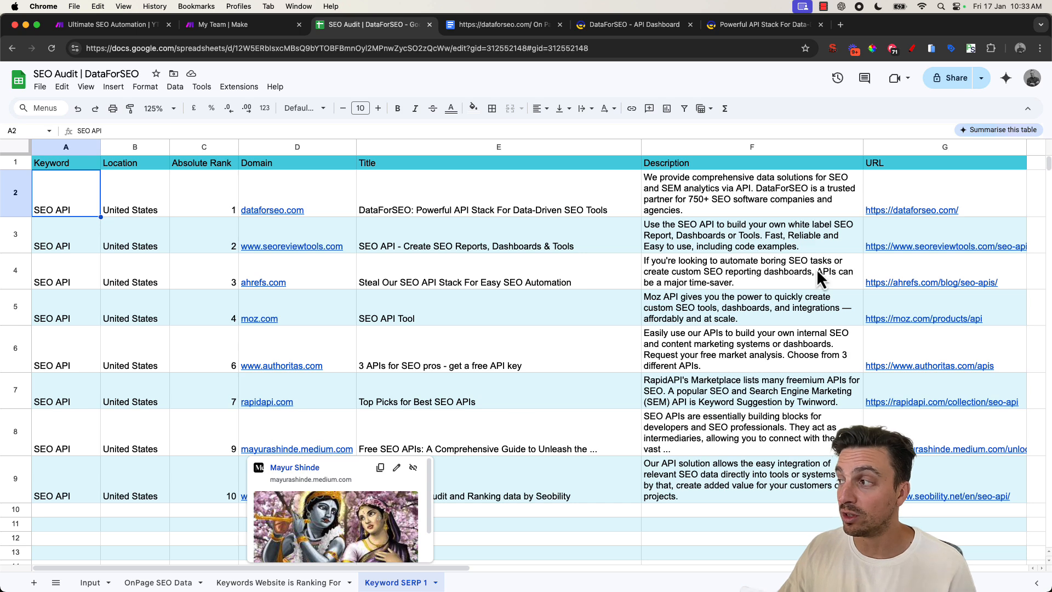
pyautogui.moveTo(796, 228); pyautogui.dragTo(794, 483)
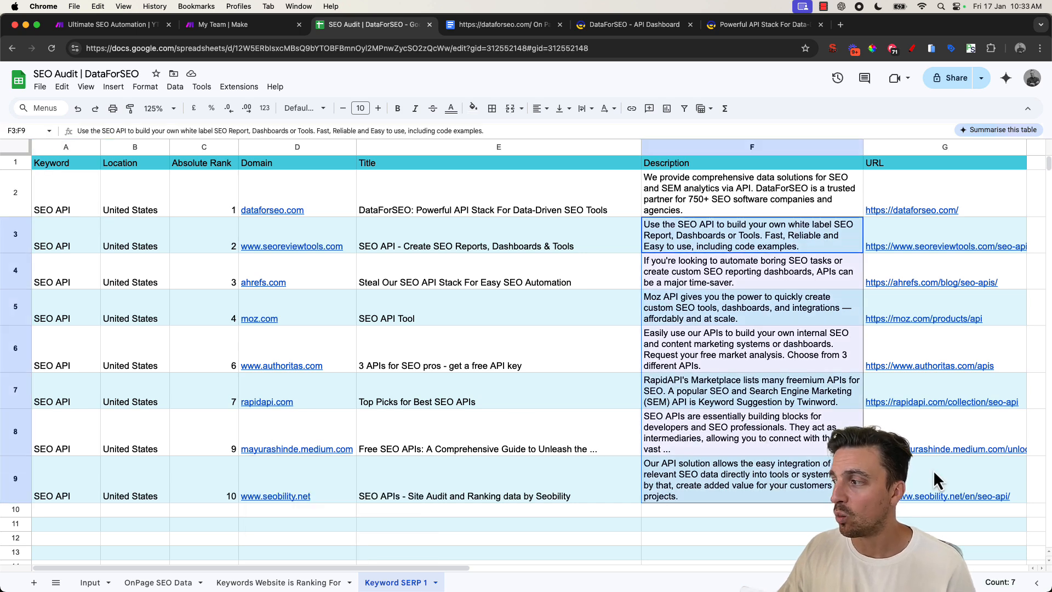
pyautogui.moveTo(932, 469); pyautogui.dragTo(494, 366)
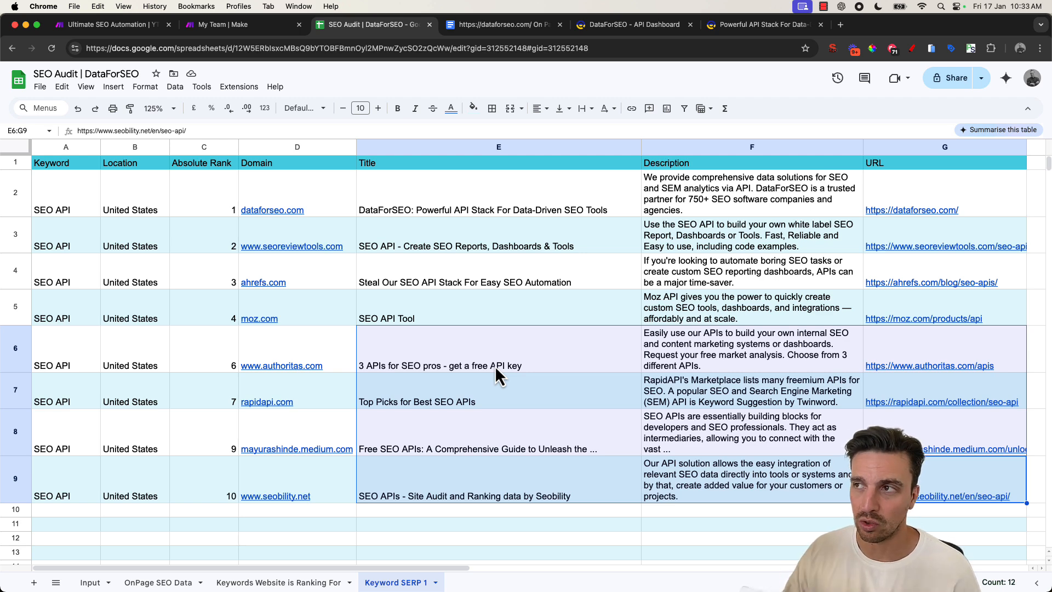
# - Browse the DataForSEO homepage
pyautogui.click(712, 30)
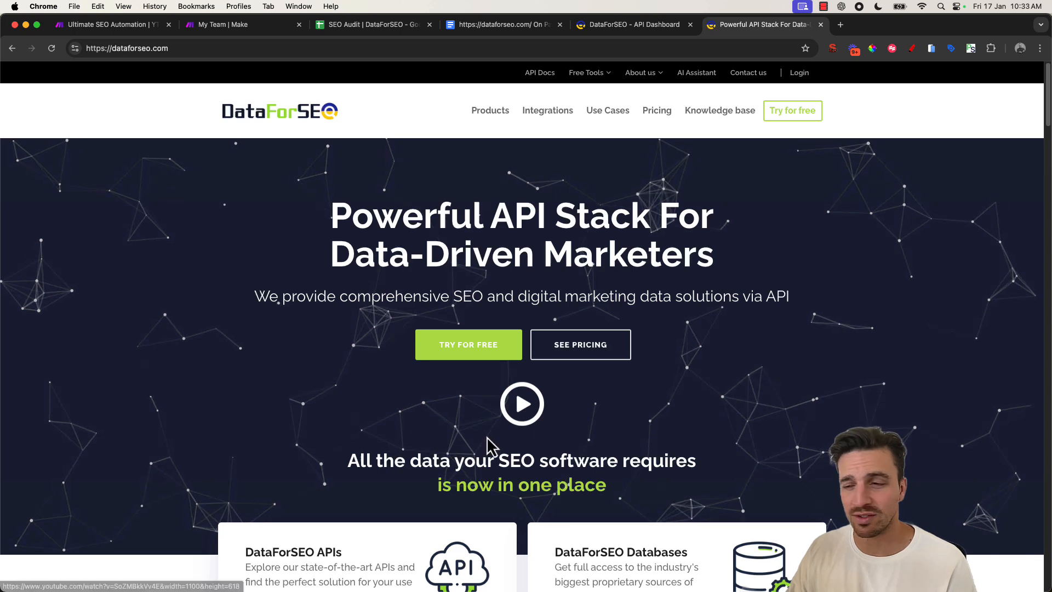
pyautogui.scroll(-10, 498, 422)
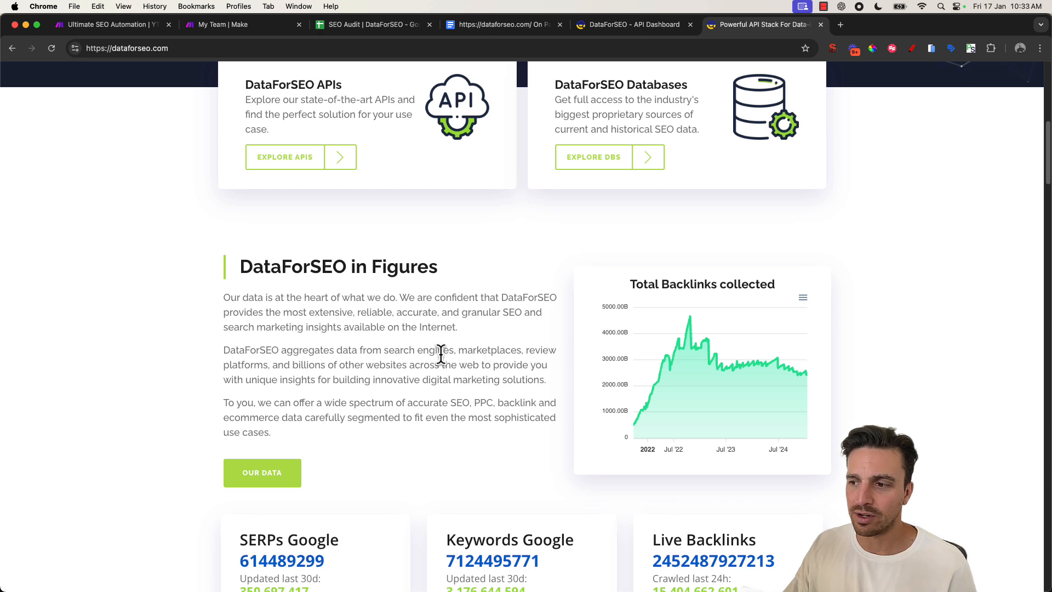
pyautogui.scroll(5, 443, 352)
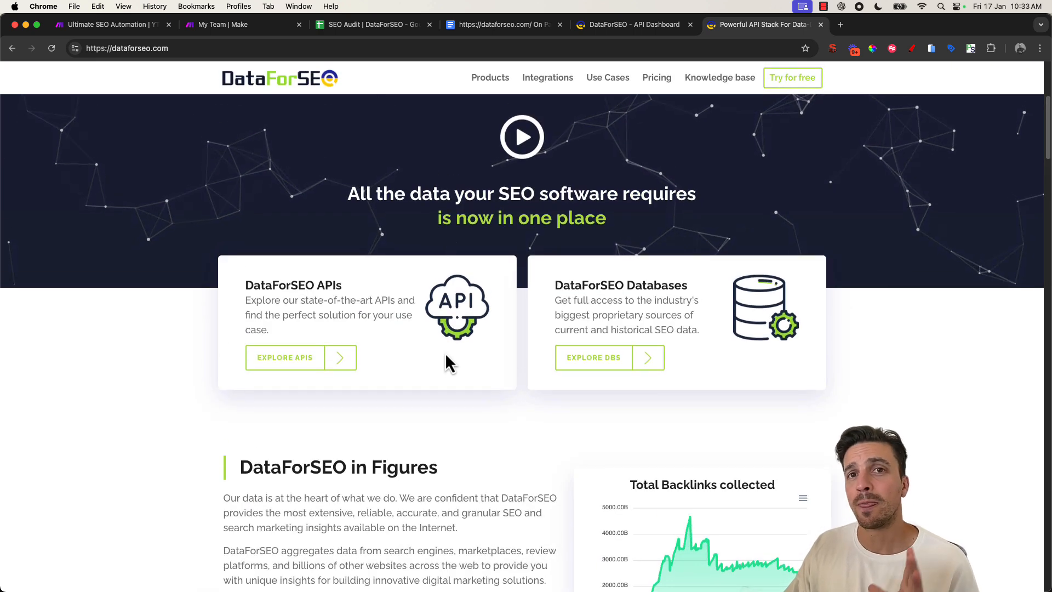
pyautogui.scroll(2, 477, 288)
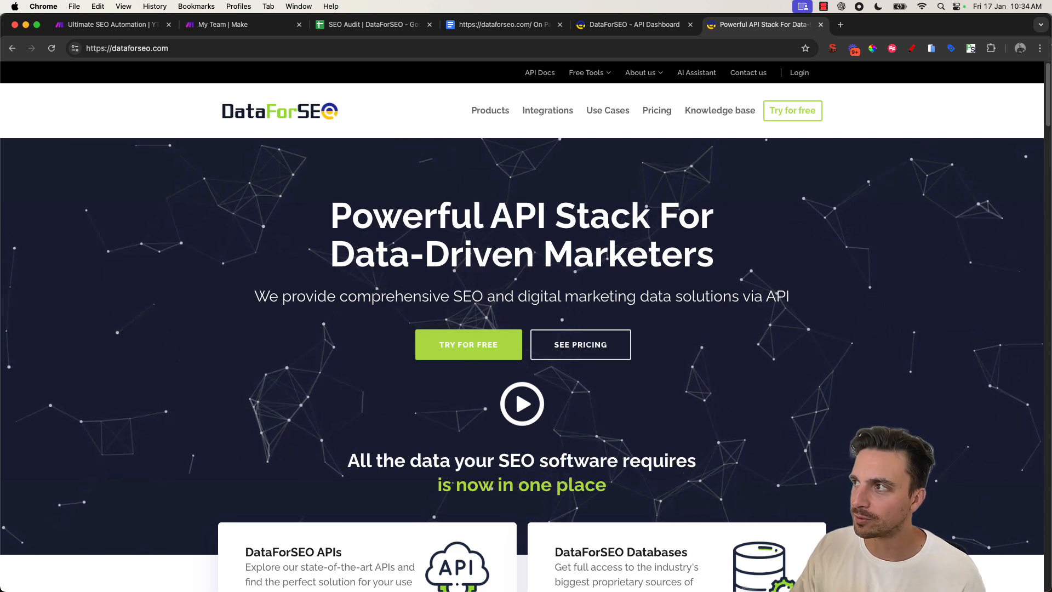
# - Open the DataForSEO API dashboard
pyautogui.moveTo(608, 110)
pyautogui.click(605, 25)
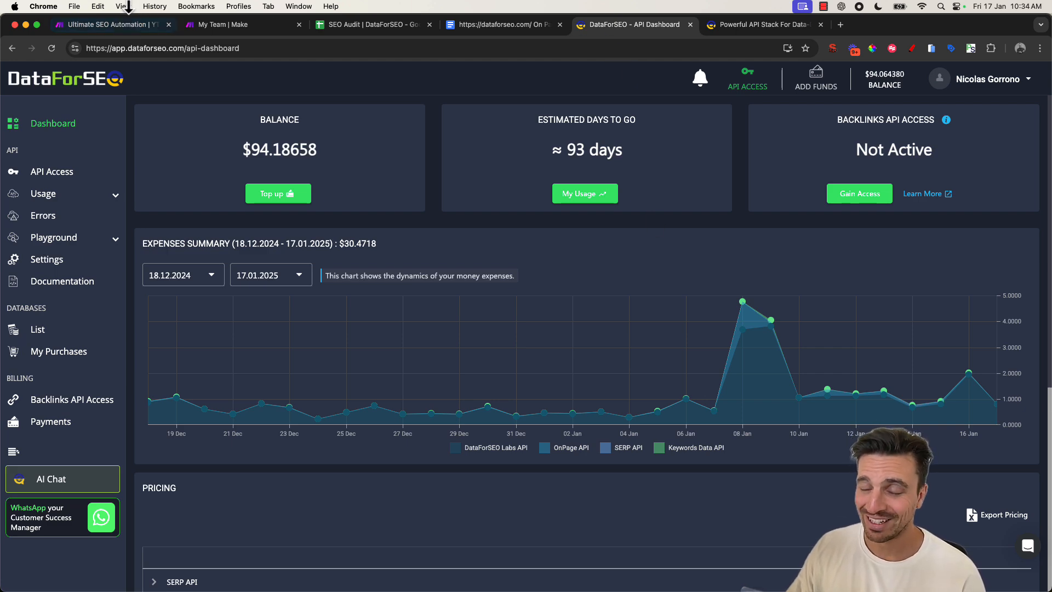
# - Review the Ultimate SEO Automation scenario's three router branches before returning to the DataForSEO dashboard
pyautogui.click(120, 26)
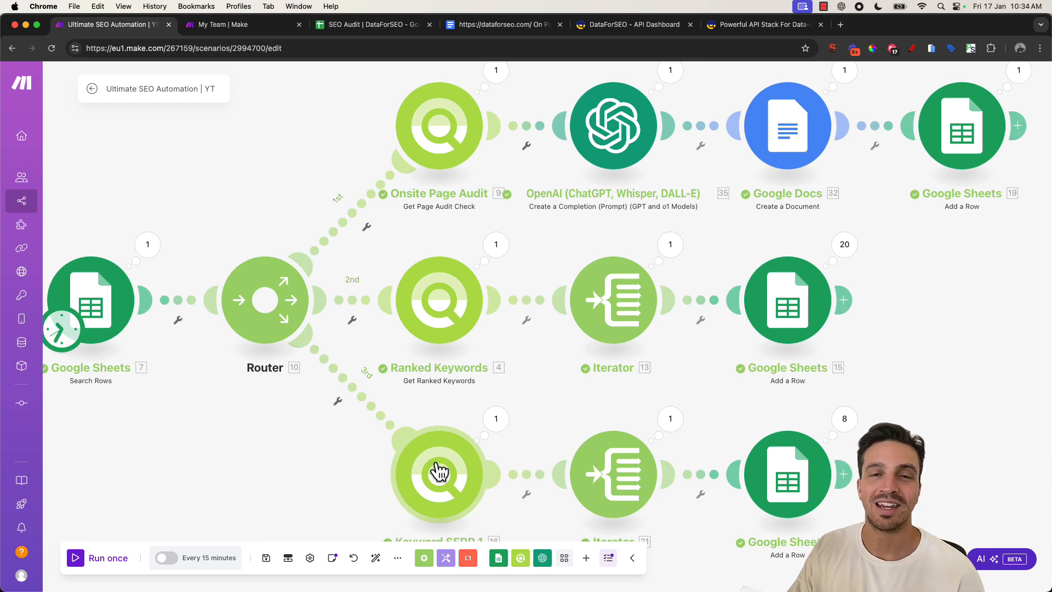
pyautogui.scroll(-3, 334, 442)
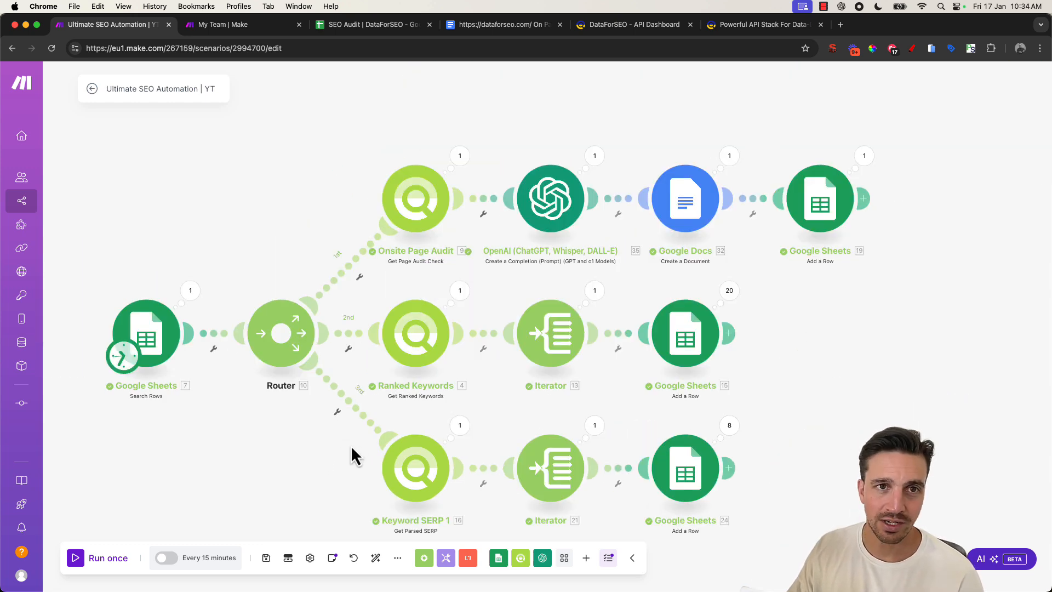
pyautogui.click(628, 25)
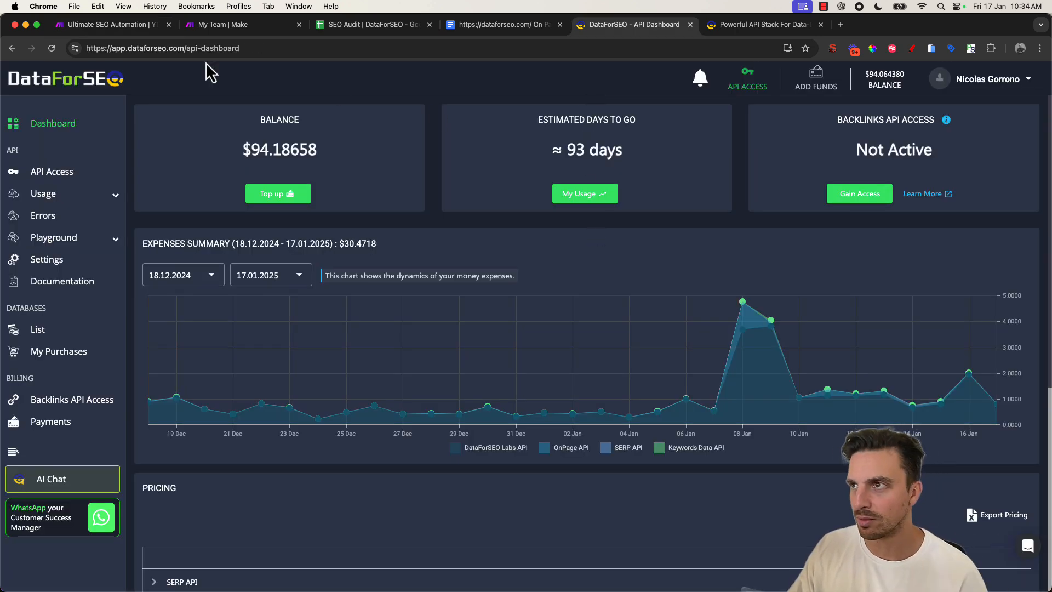
# - Open the empty Input sheet of the YT Copy | SEO Audit | DataForSEO spreadsheet
pyautogui.click(220, 29)
pyautogui.click(124, 27)
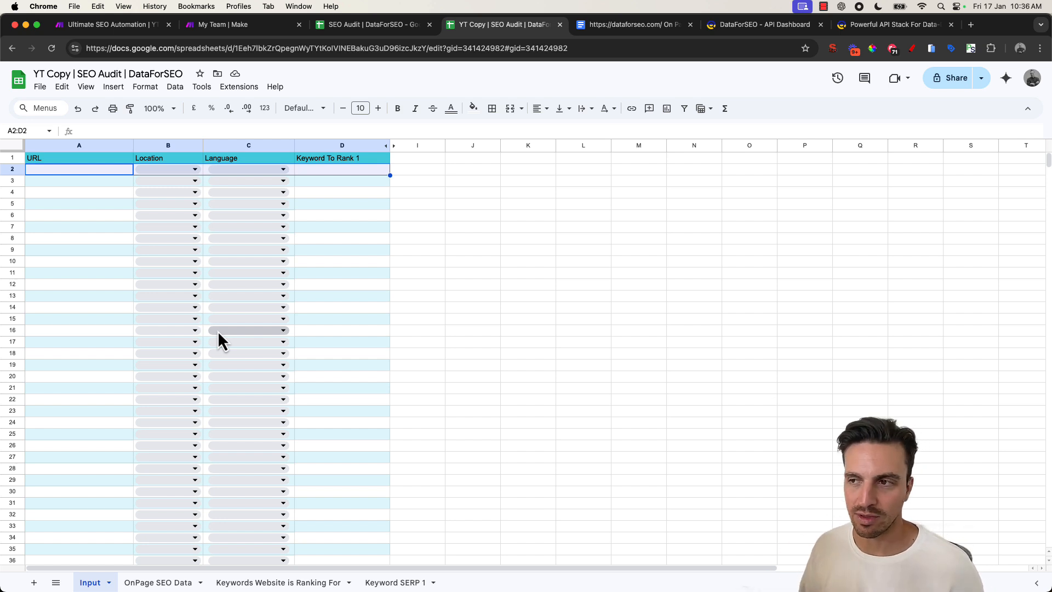
pyautogui.click(419, 340)
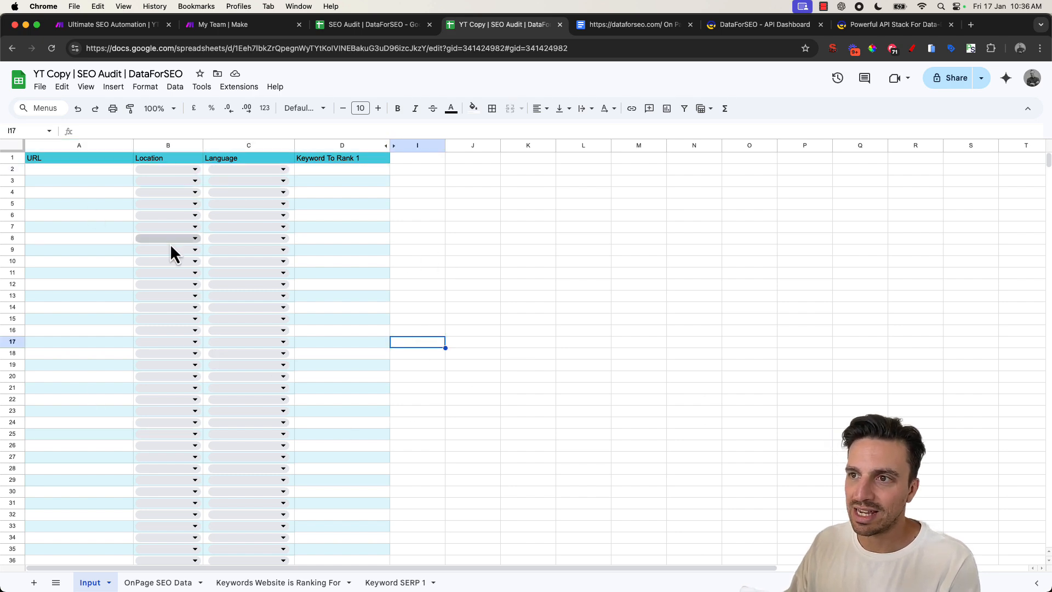
pyautogui.click(44, 204)
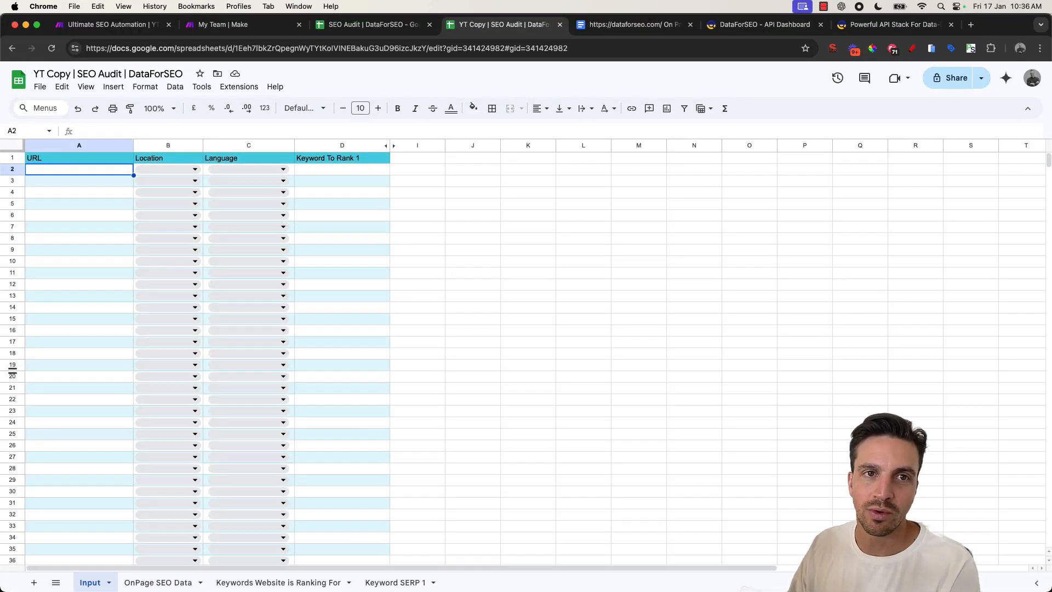
pyautogui.click(108, 170)
pyautogui.write('https://dataforseo.com/')
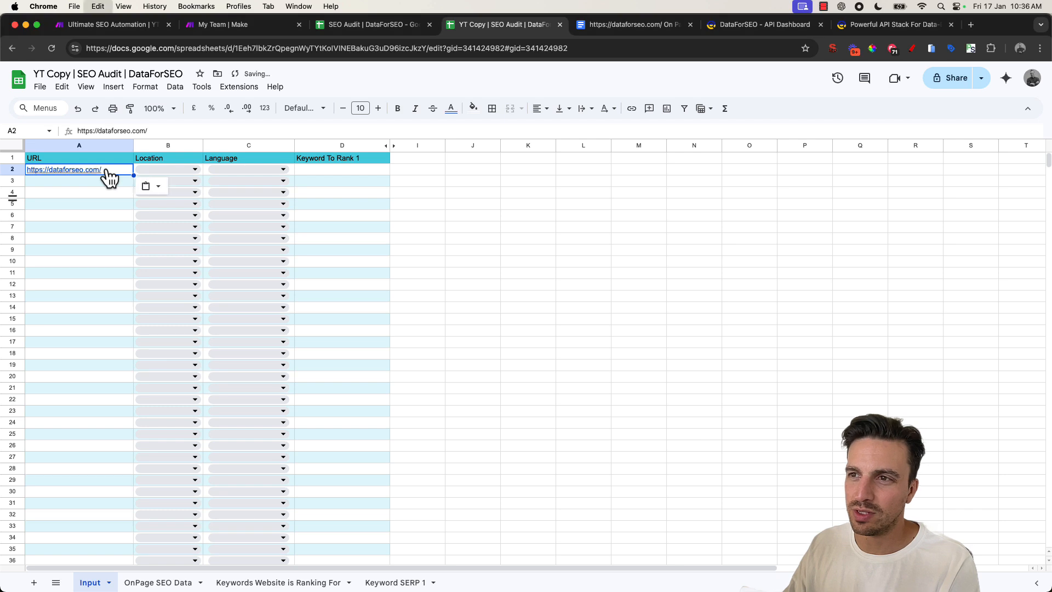
pyautogui.click(116, 214)
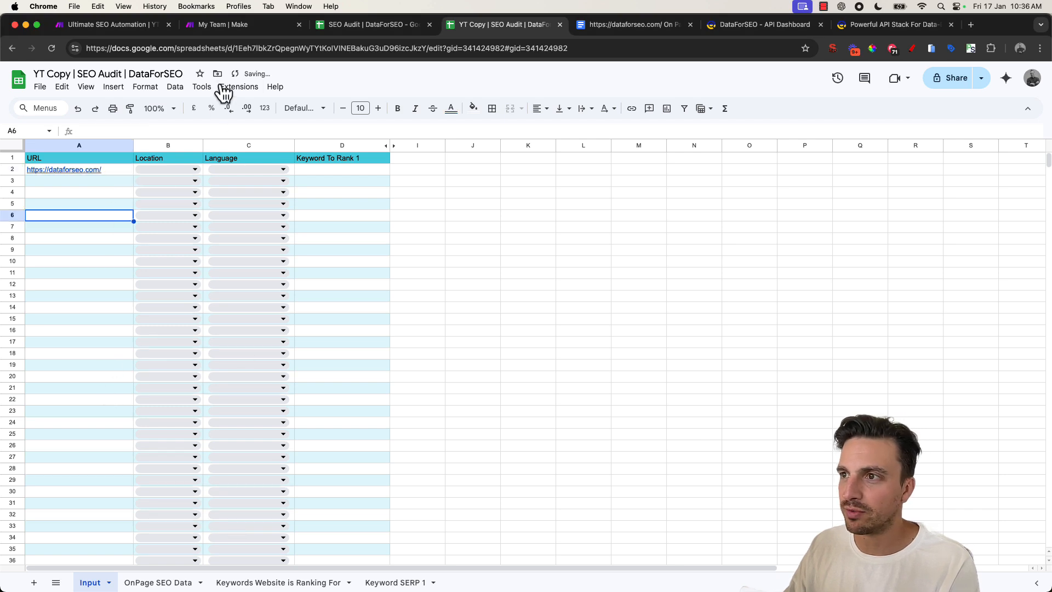
pyautogui.click(170, 109)
pyautogui.click(164, 201)
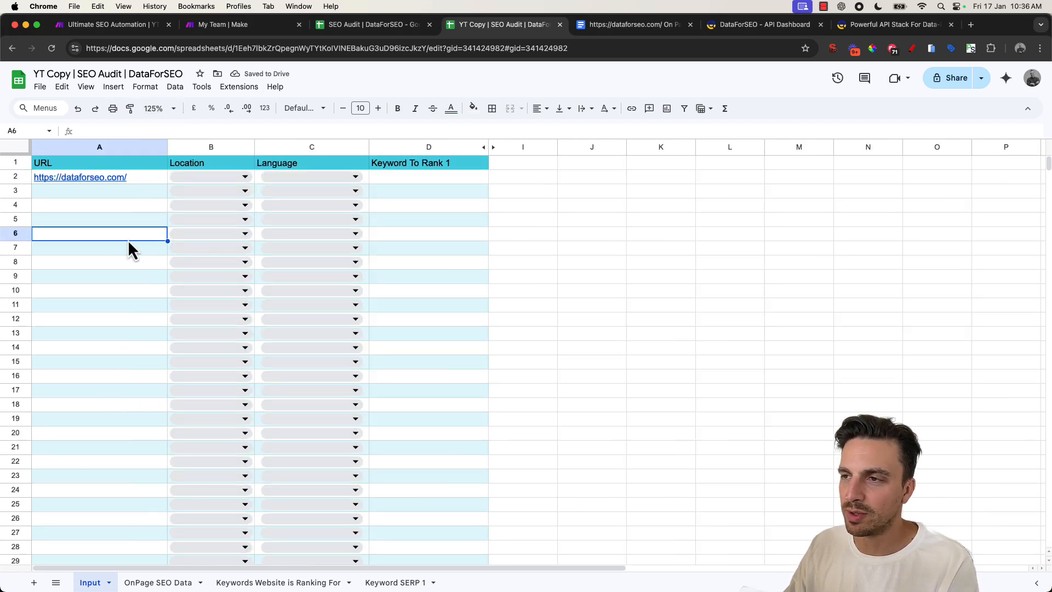
# - Set that row's Location to United States and its Language to English
pyautogui.click(216, 177)
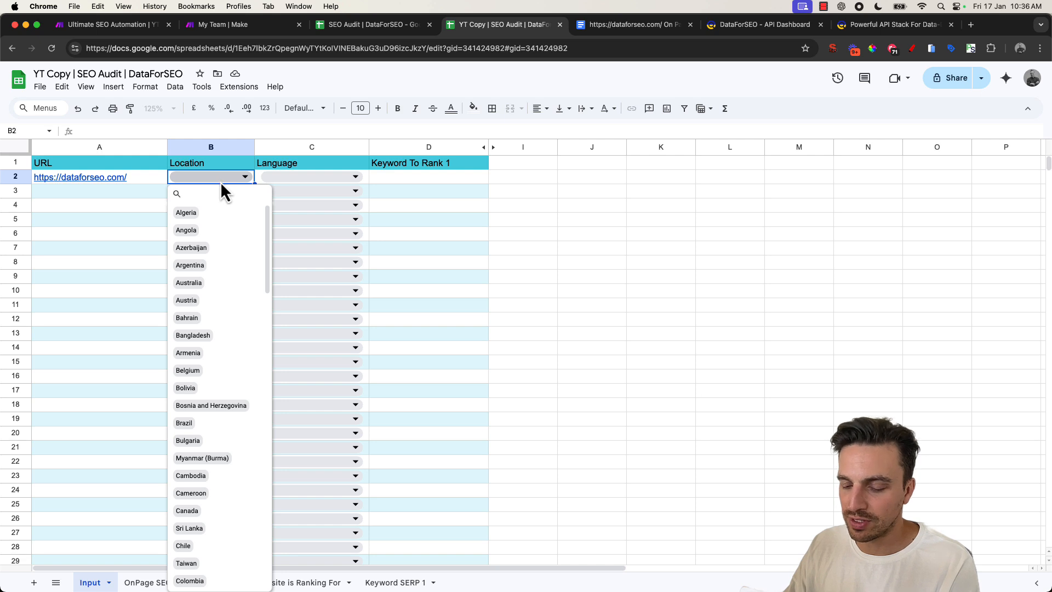
pyautogui.write('unite')
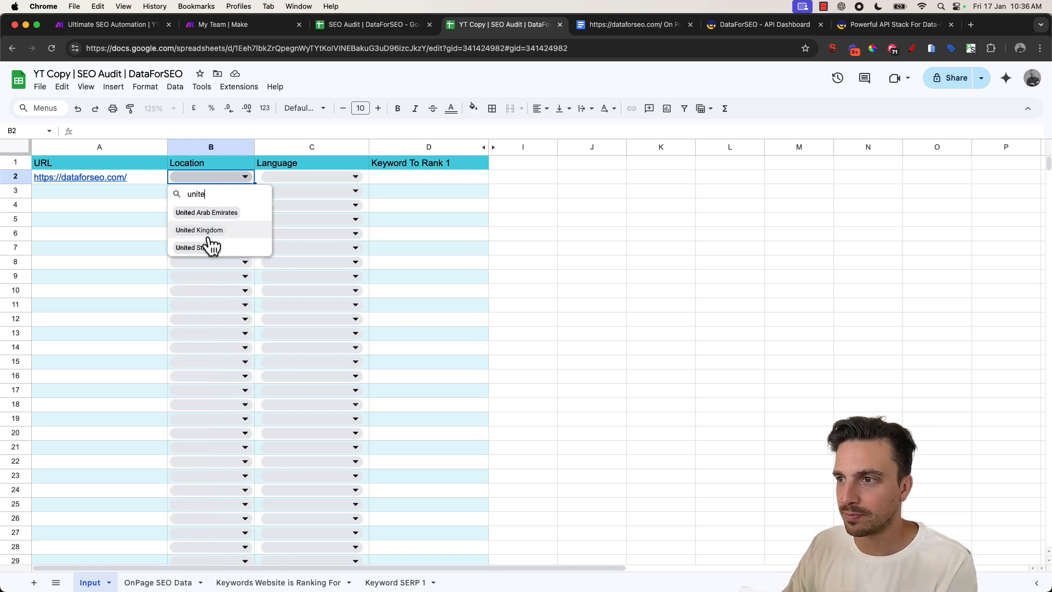
pyautogui.click(211, 248)
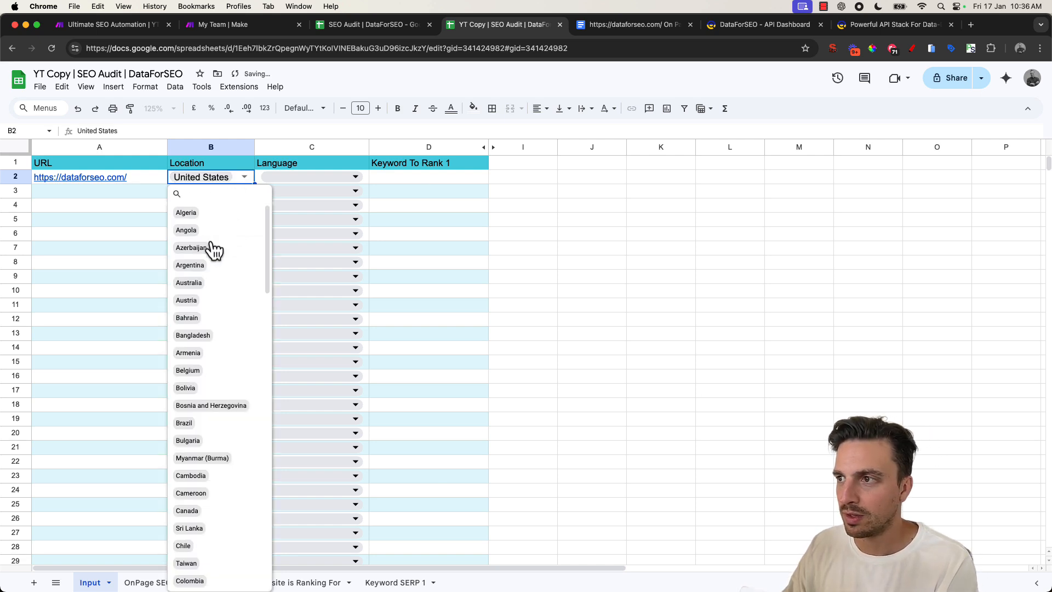
pyautogui.click(330, 175)
pyautogui.write('e')
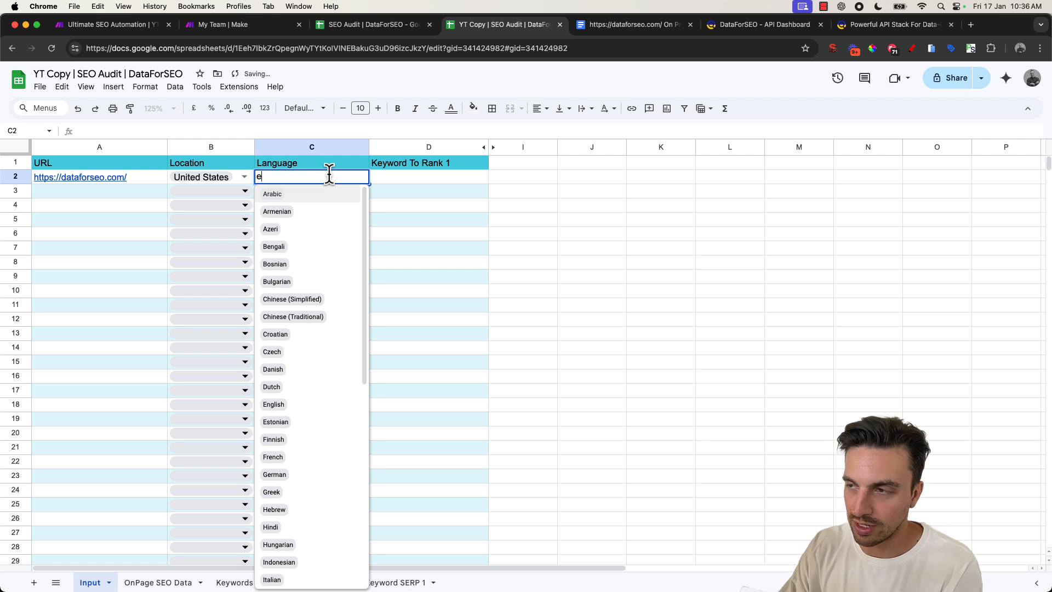
pyautogui.write('n')
pyautogui.click(332, 198)
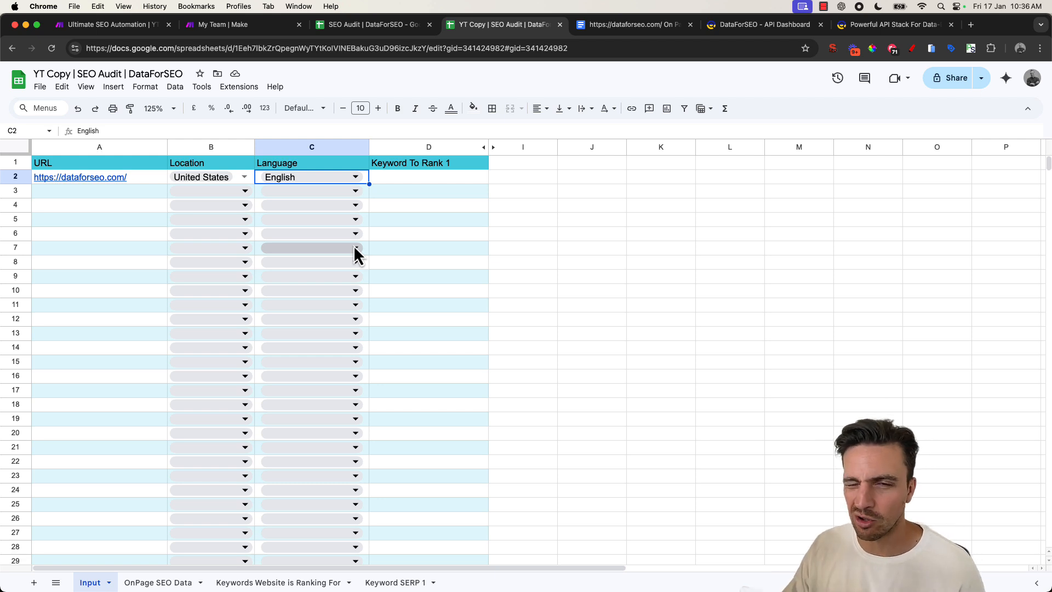
# - Enter SEO Data as the Keyword To Rank 1 for the row
pyautogui.click(432, 177)
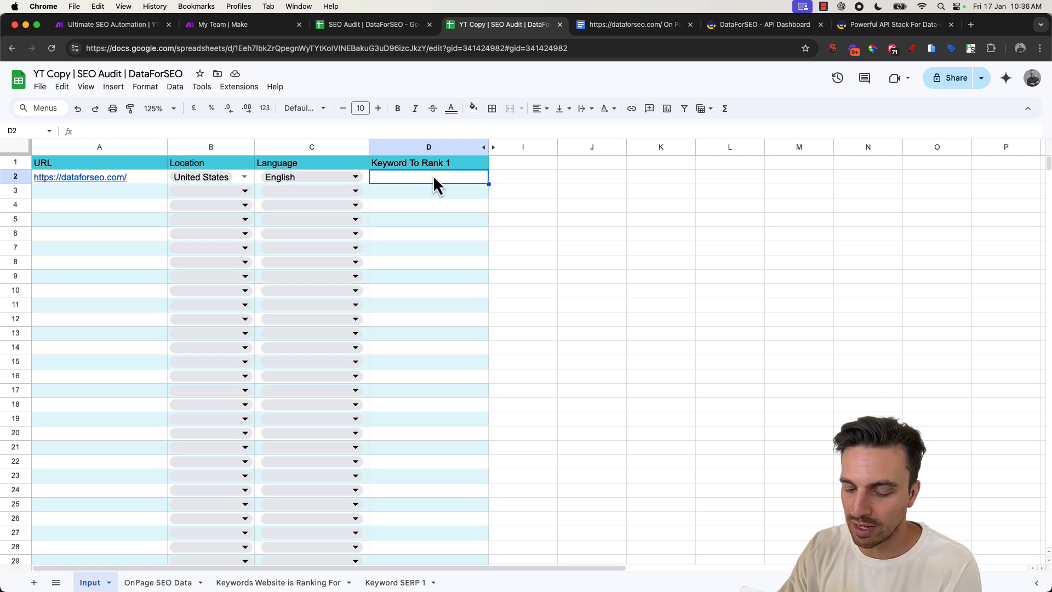
pyautogui.write('SEO Data')
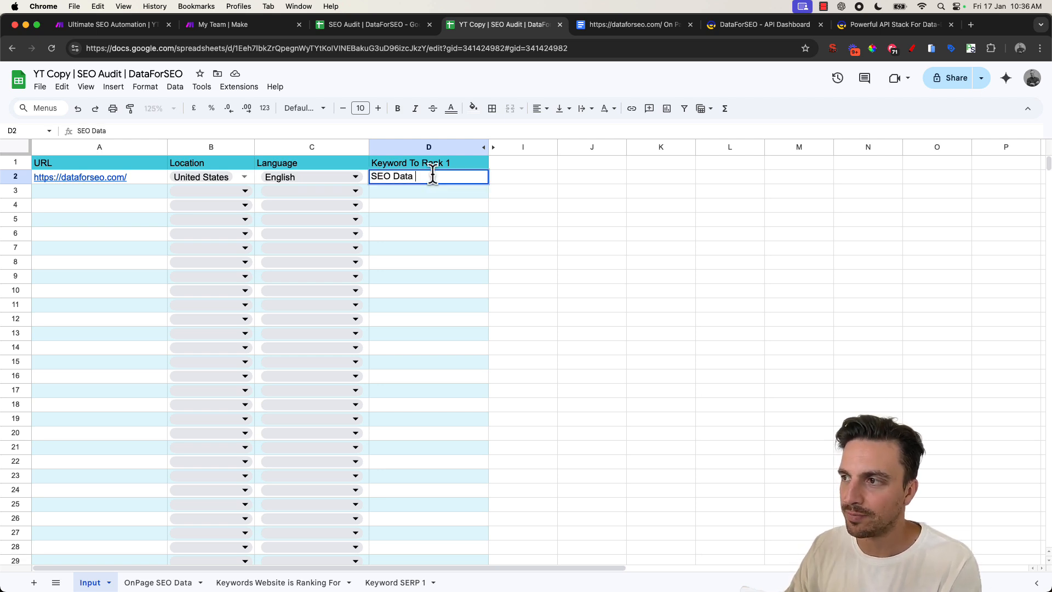
pyautogui.click(593, 276)
pyautogui.click(425, 193)
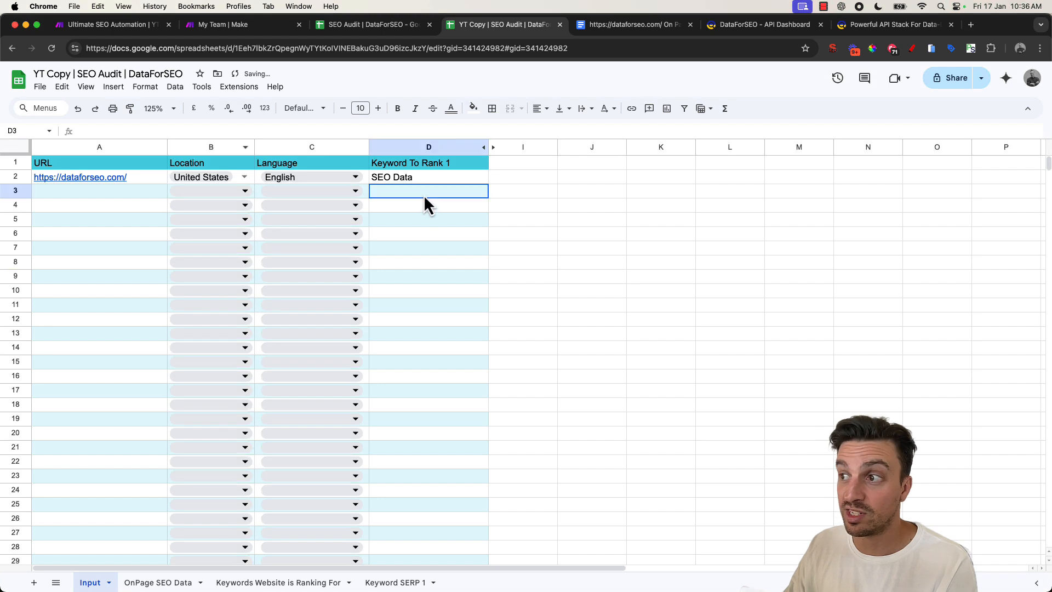
pyautogui.click(419, 178)
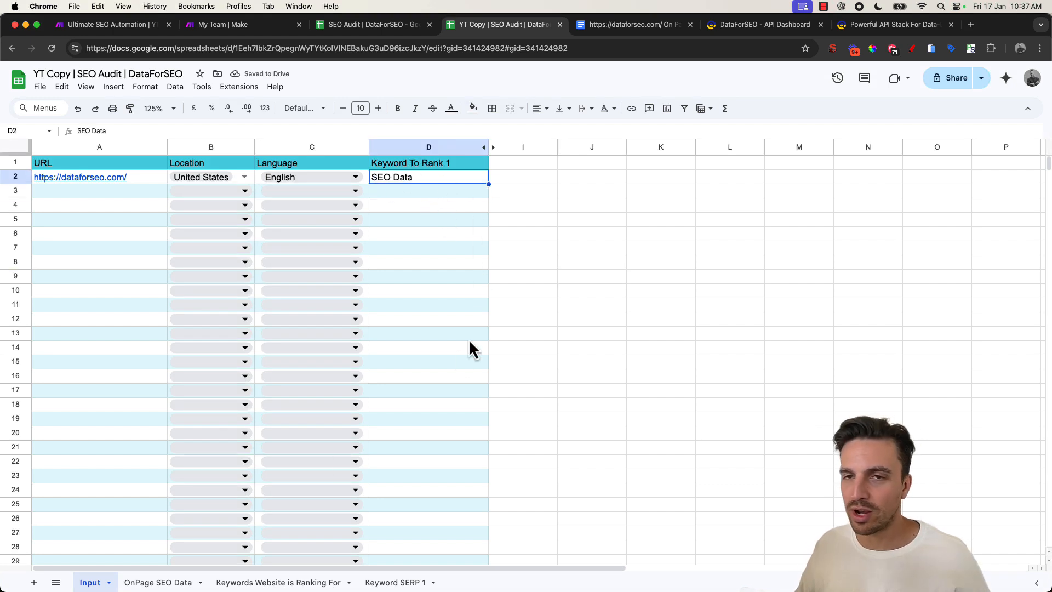
# - Check the empty OnPage SEO Data, Keywords Website is Ranking For and Keyword SERP 1 sheets, returning to Input
pyautogui.click(158, 584)
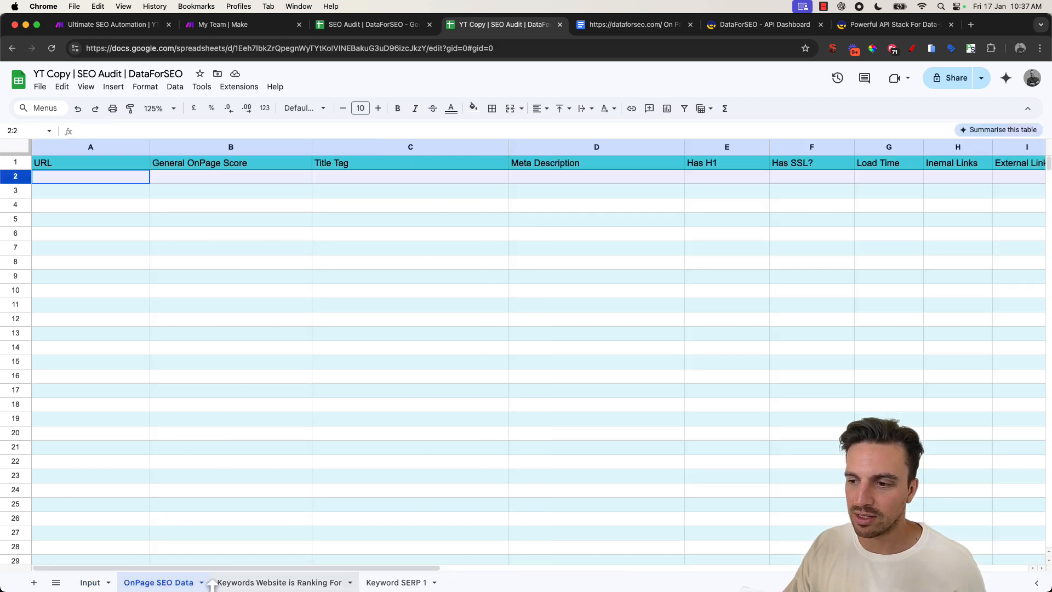
pyautogui.click(244, 585)
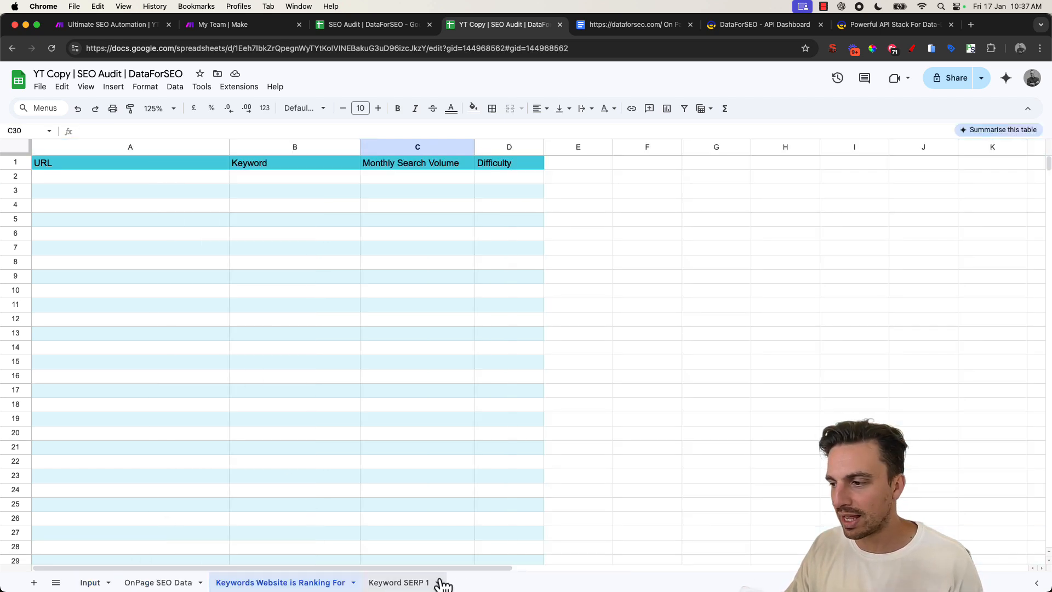
pyautogui.click(406, 585)
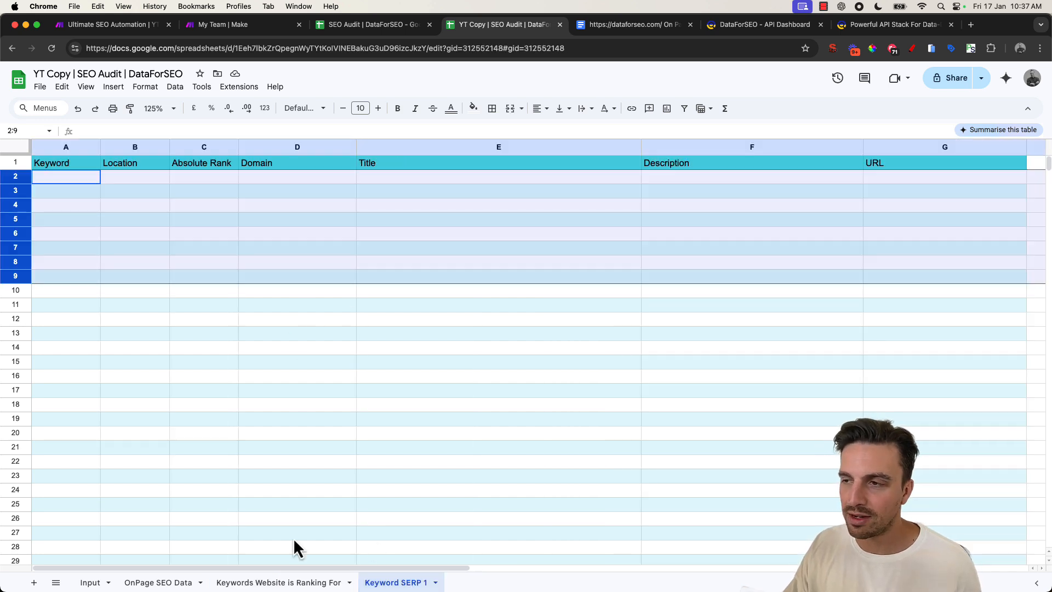
pyautogui.click(224, 420)
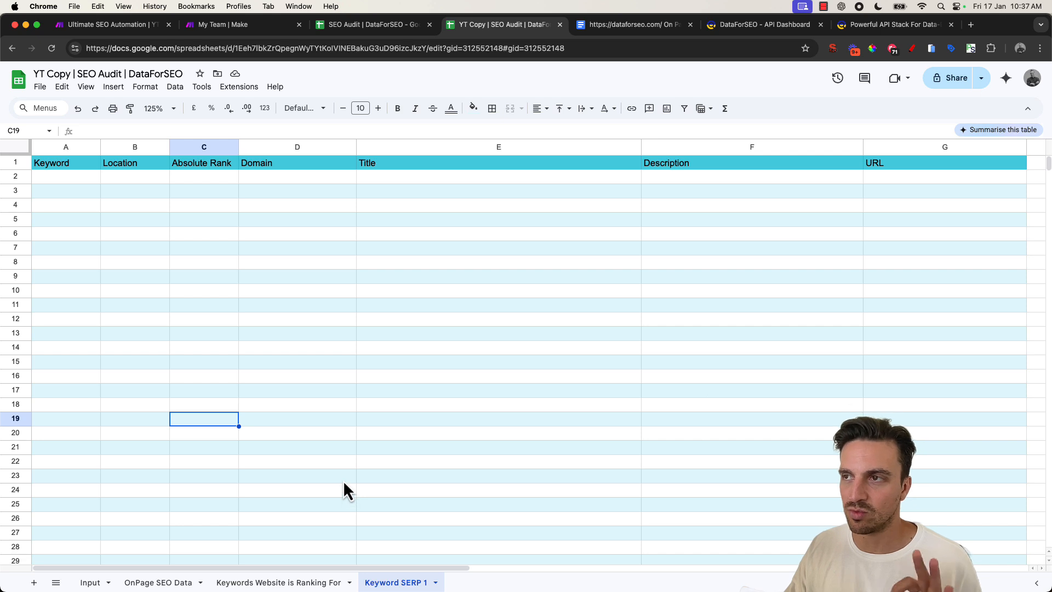
pyautogui.click(91, 582)
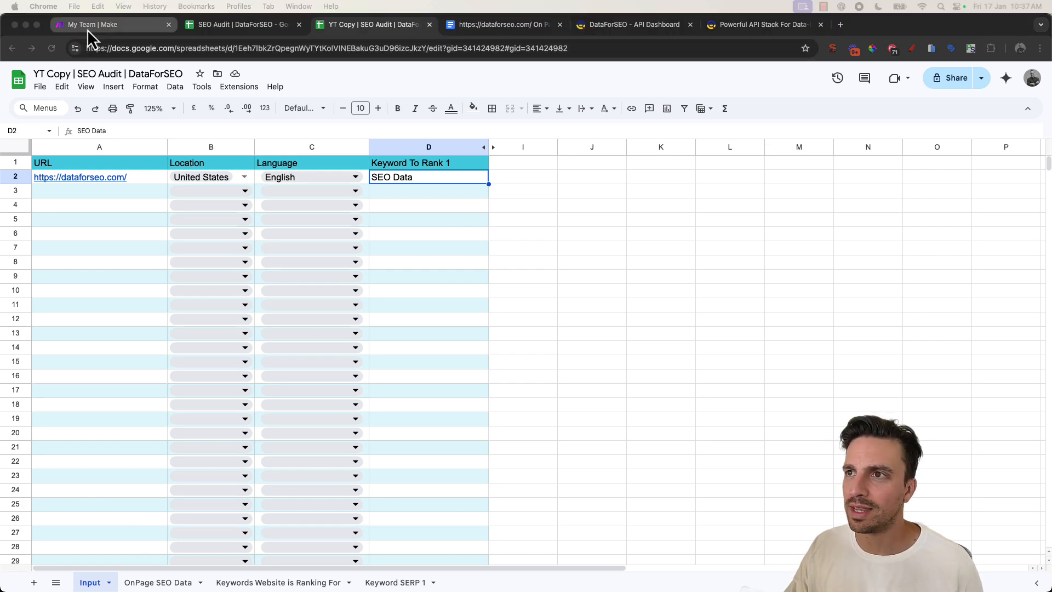
# - Create a new scenario starting with a Google Sheets Search Rows module
pyautogui.click(89, 31)
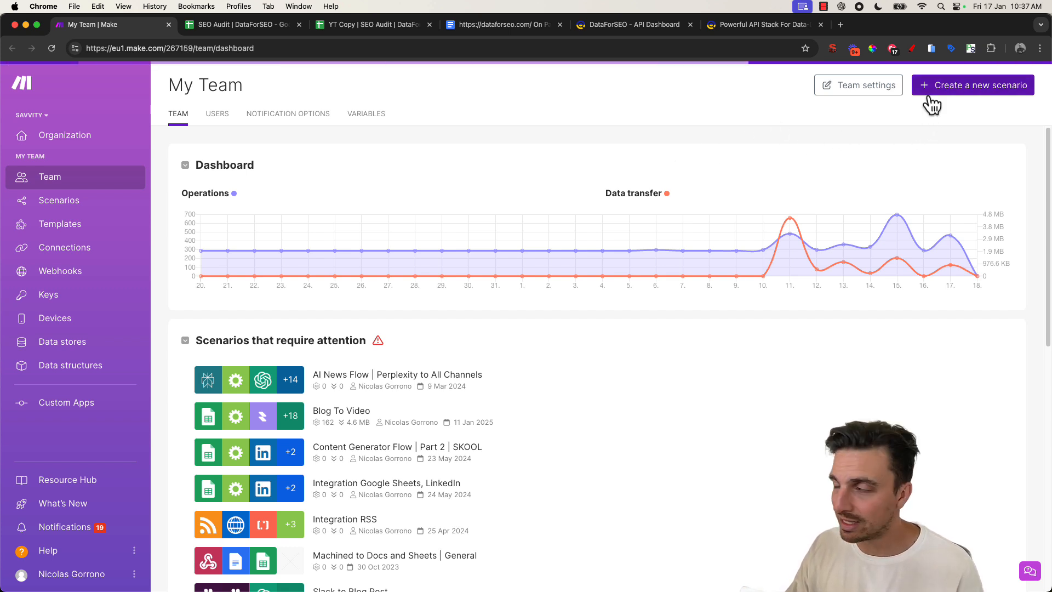
pyautogui.click(970, 87)
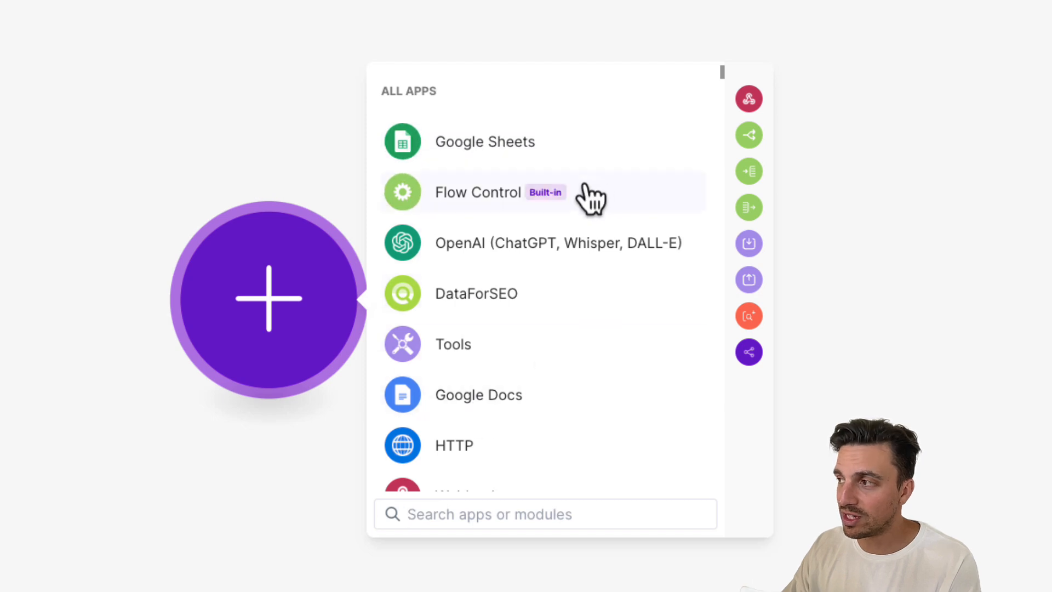
pyautogui.write('goog')
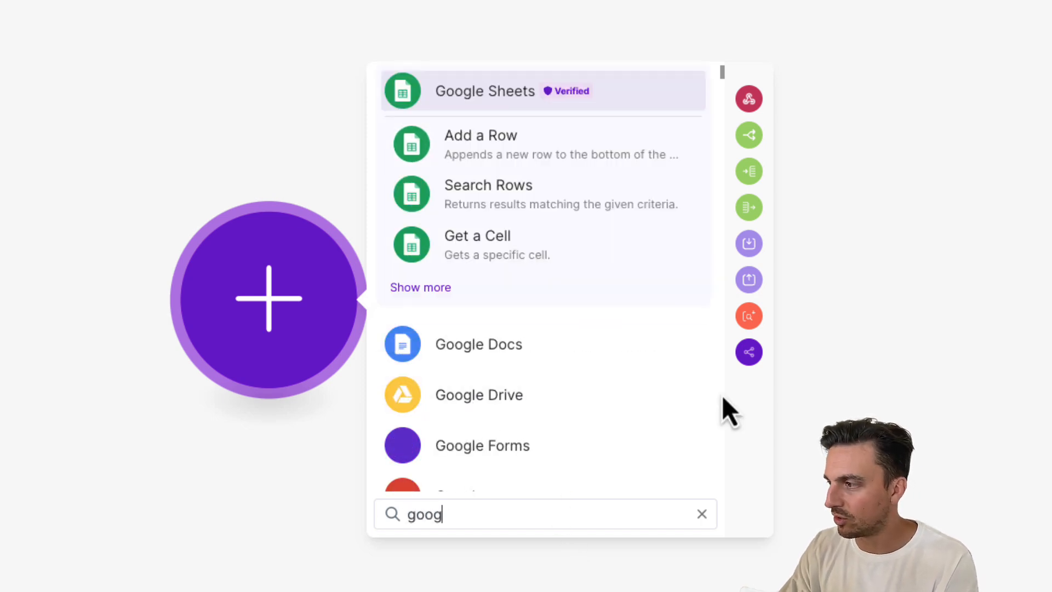
pyautogui.click(396, 290)
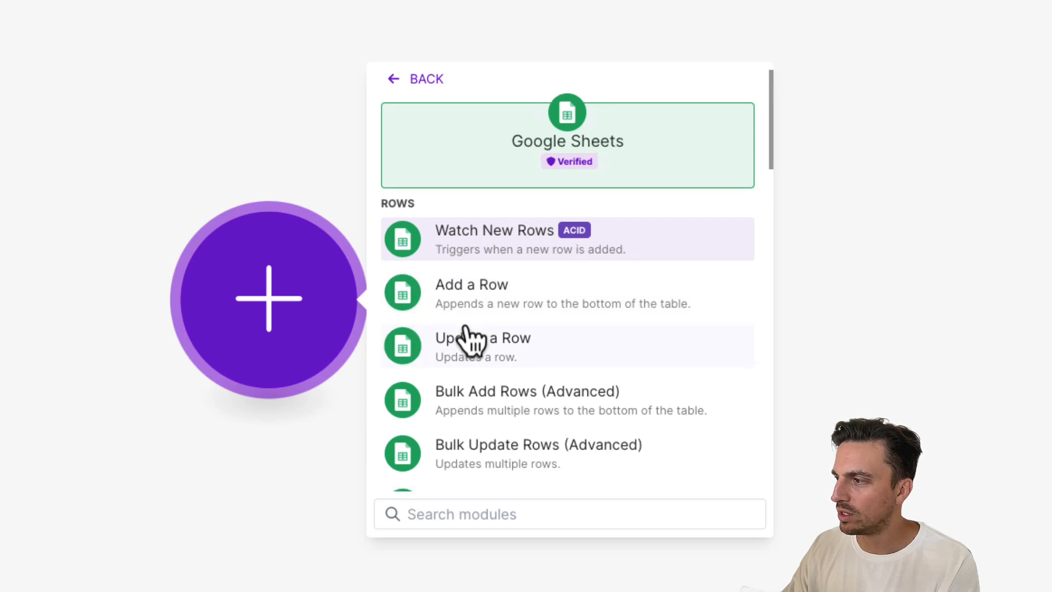
pyautogui.scroll(-3, 494, 343)
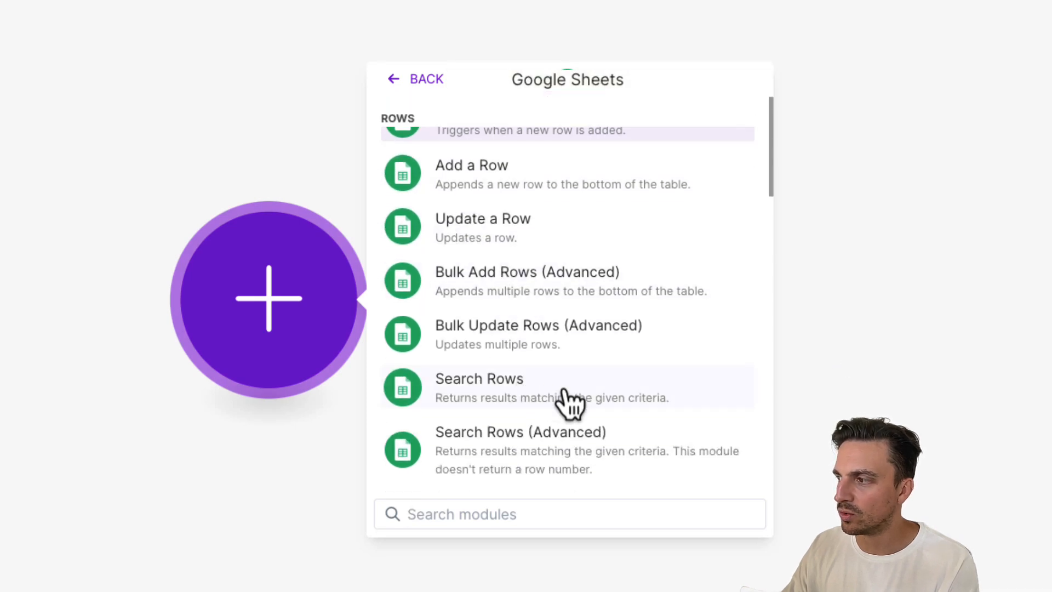
pyautogui.click(565, 392)
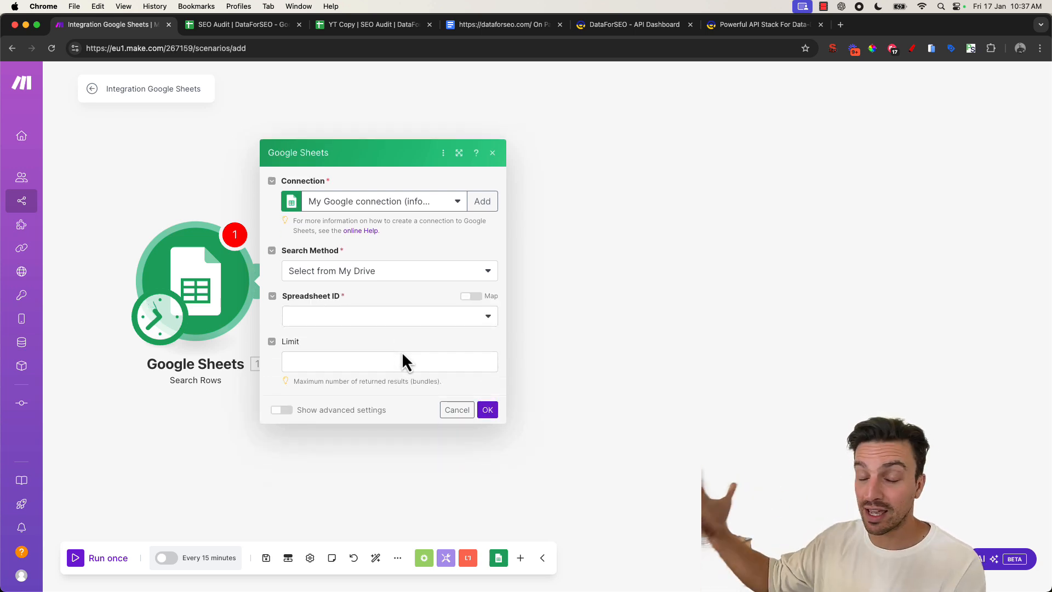
# - Set the Search Rows module to the YT Copy | SEO Audit | DataForSEO spreadsheet and its Input sheet, then confirm
pyautogui.click(342, 328)
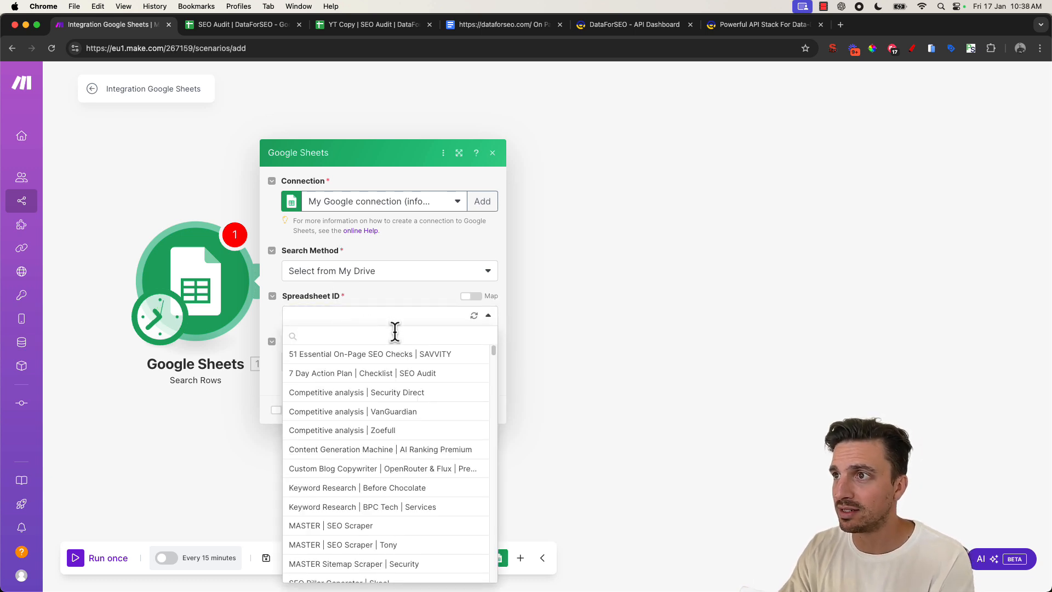
pyautogui.write('YT')
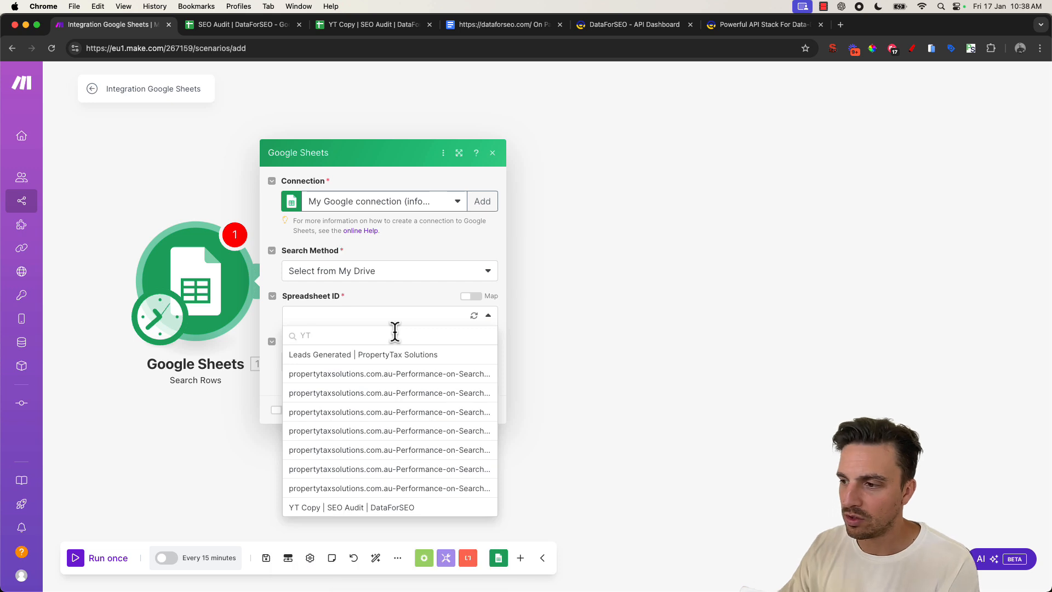
pyautogui.click(385, 507)
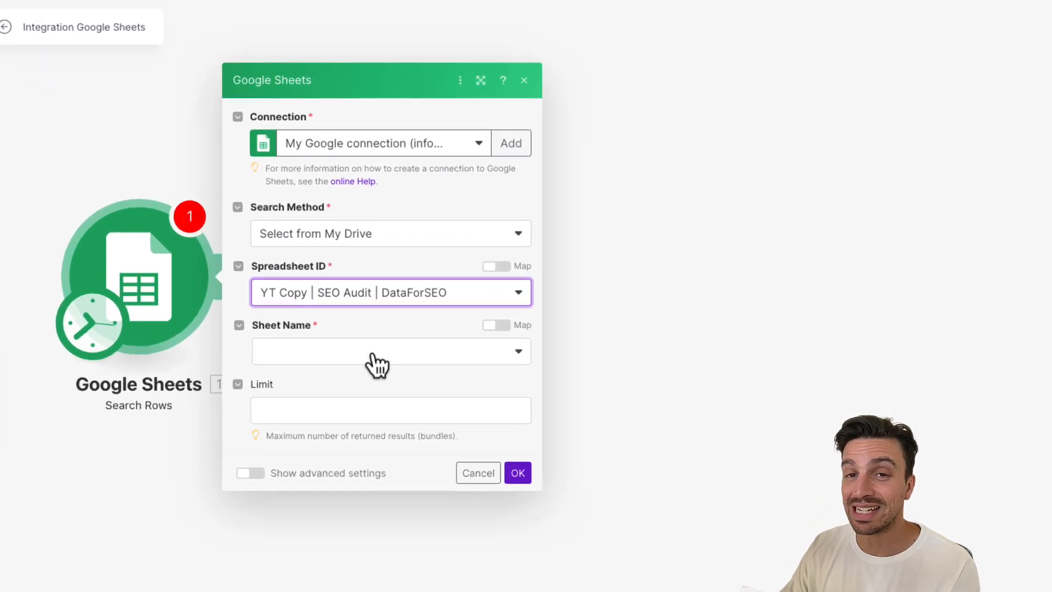
pyautogui.click(377, 364)
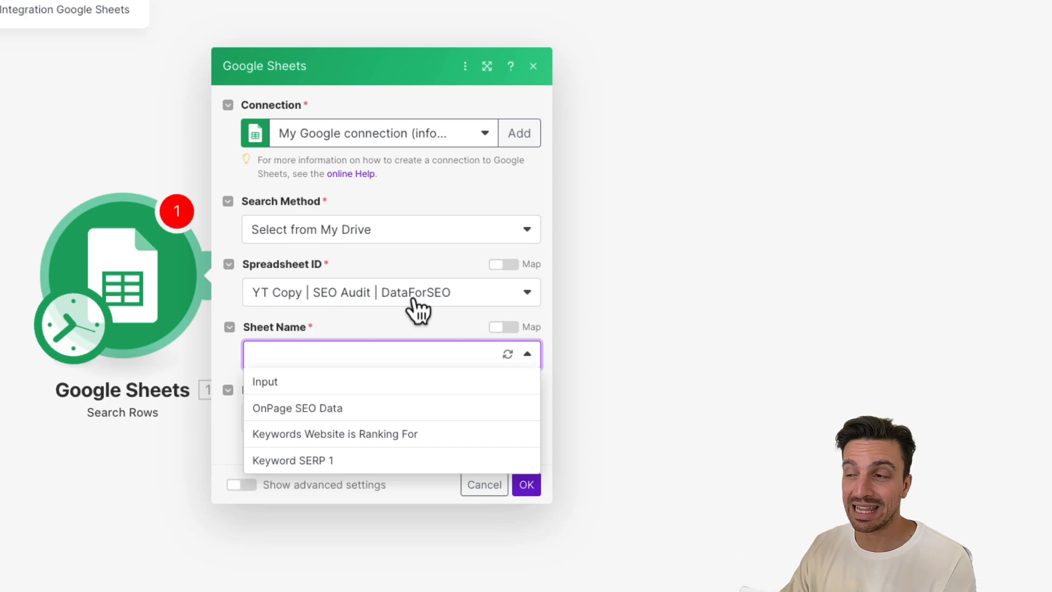
pyautogui.click(412, 382)
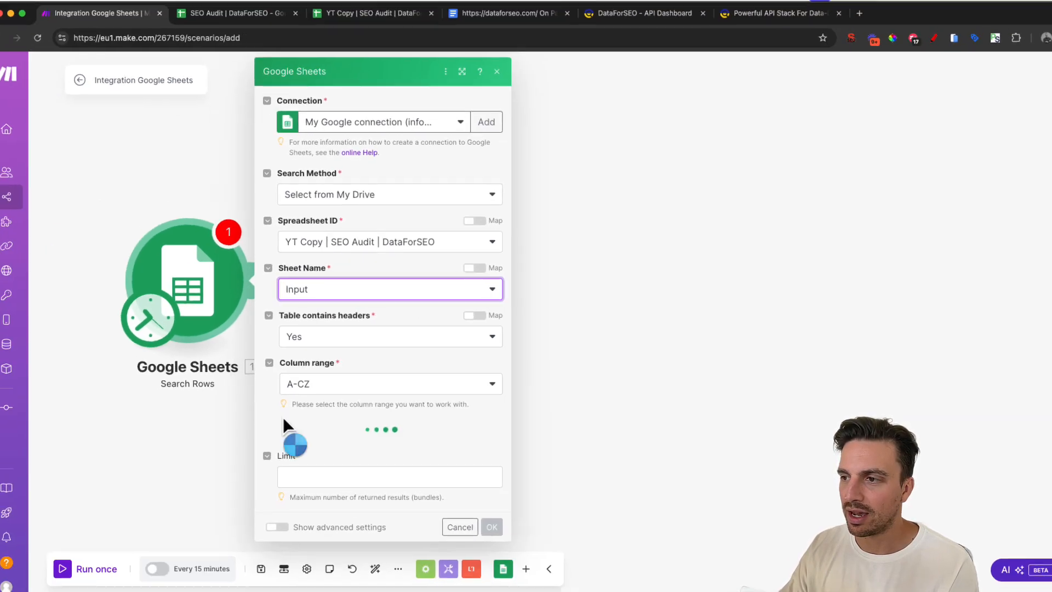
pyautogui.scroll(-3, 392, 384)
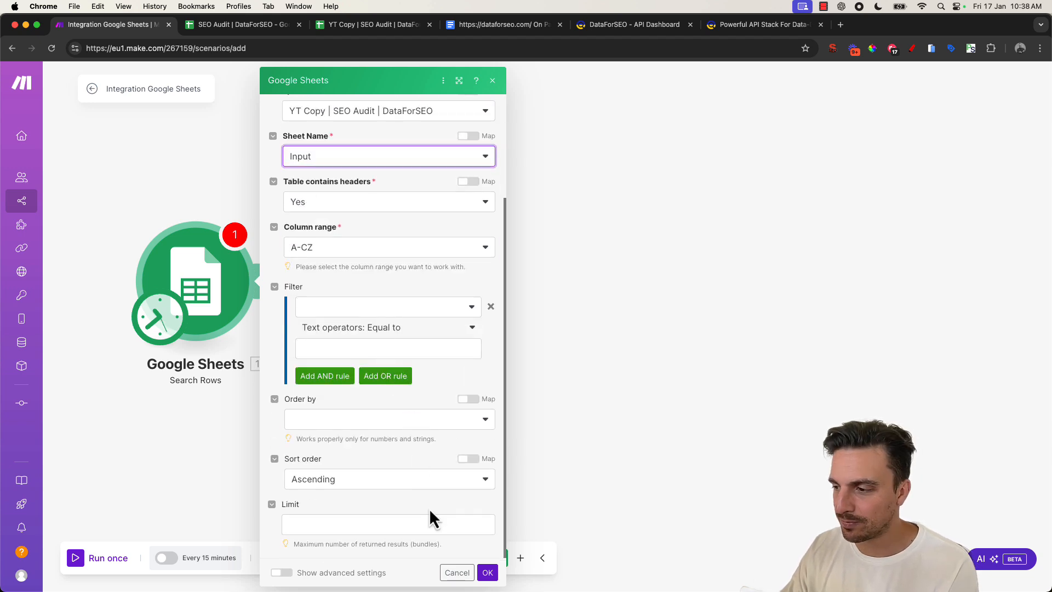
pyautogui.click(488, 573)
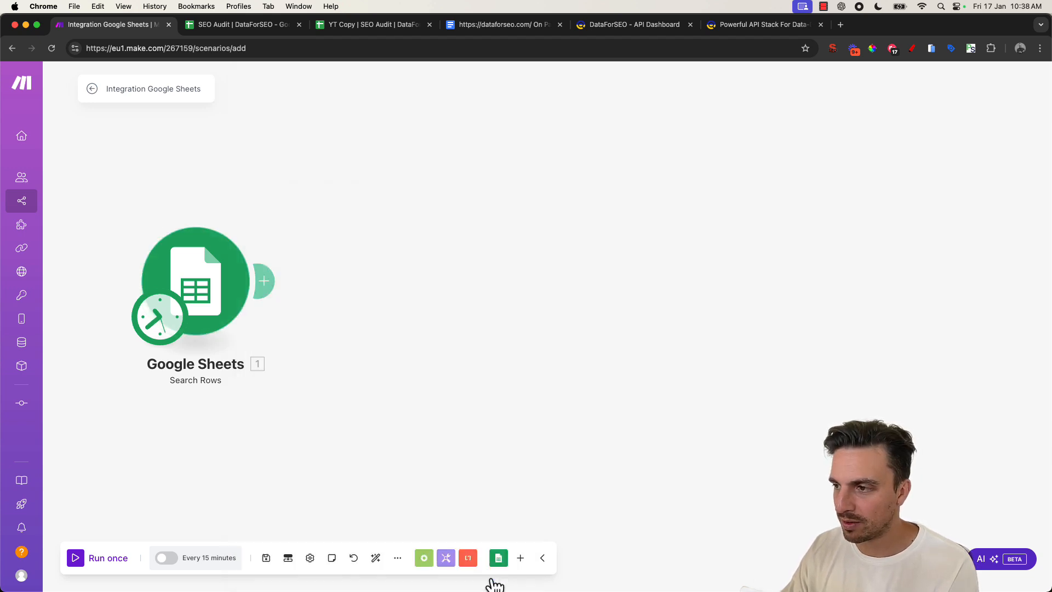
# - Add a DataForSEO Get Page Audit Check module after the Google Sheets module
pyautogui.click(277, 282)
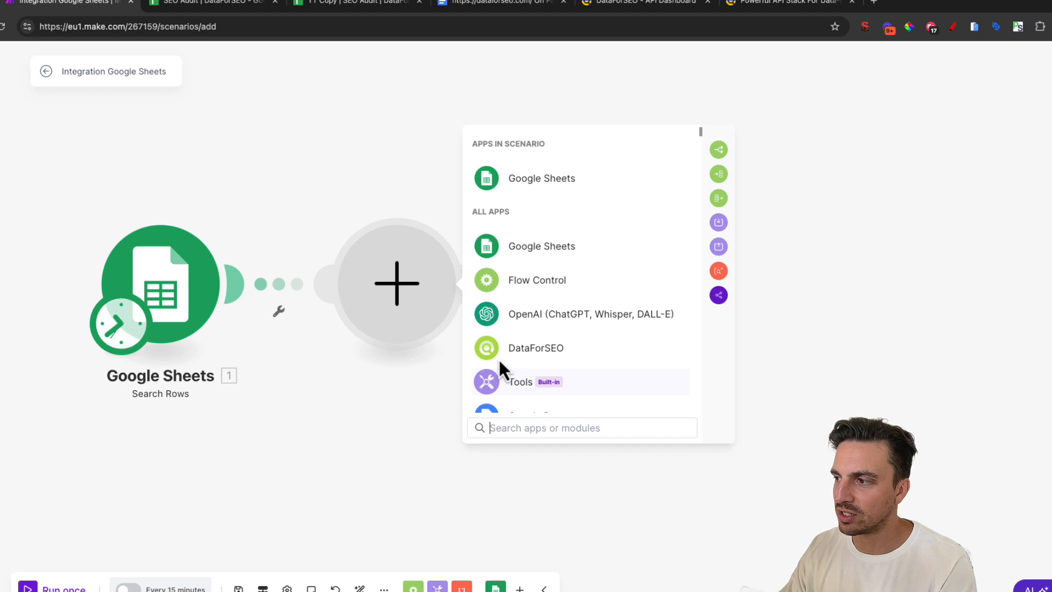
pyautogui.write('data')
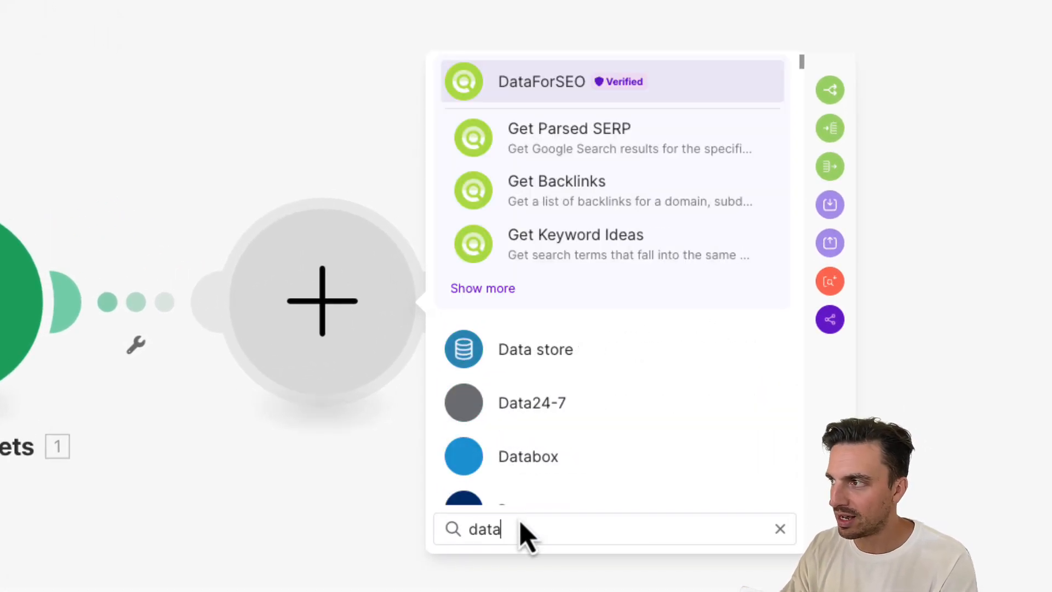
pyautogui.click(486, 287)
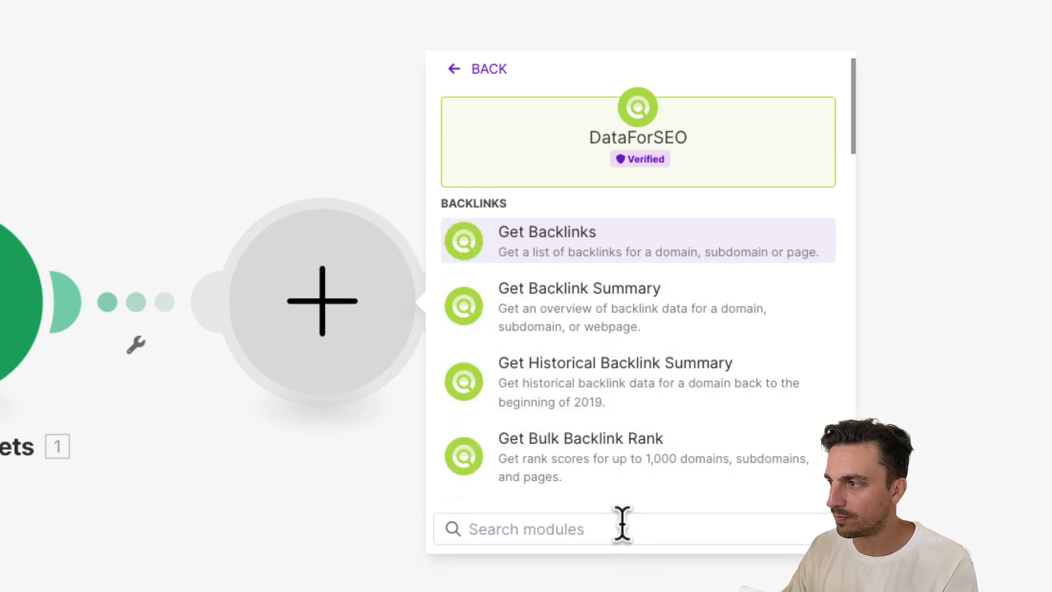
pyautogui.write('get page')
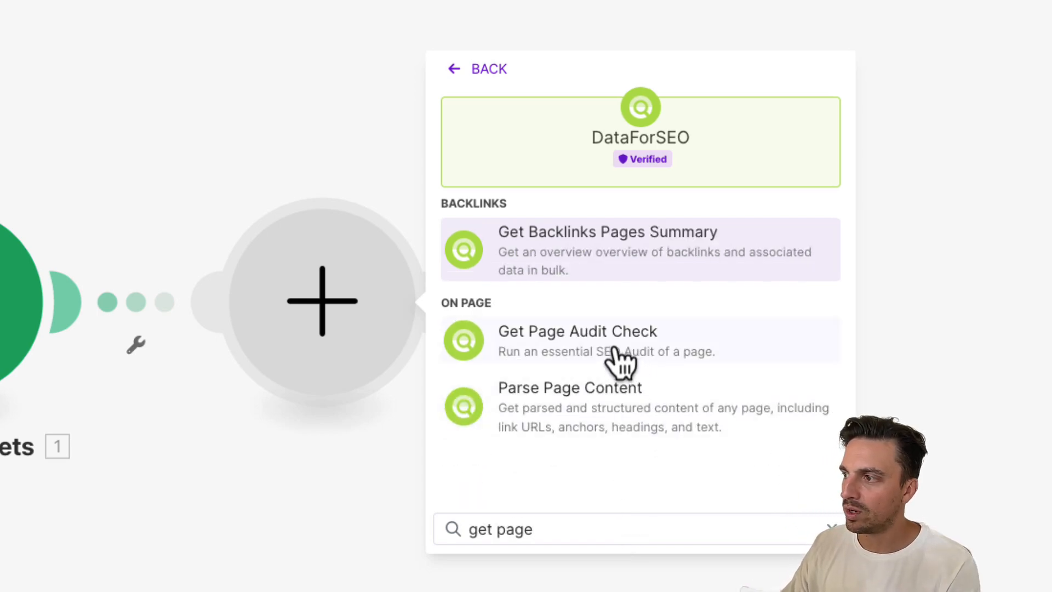
pyautogui.click(555, 356)
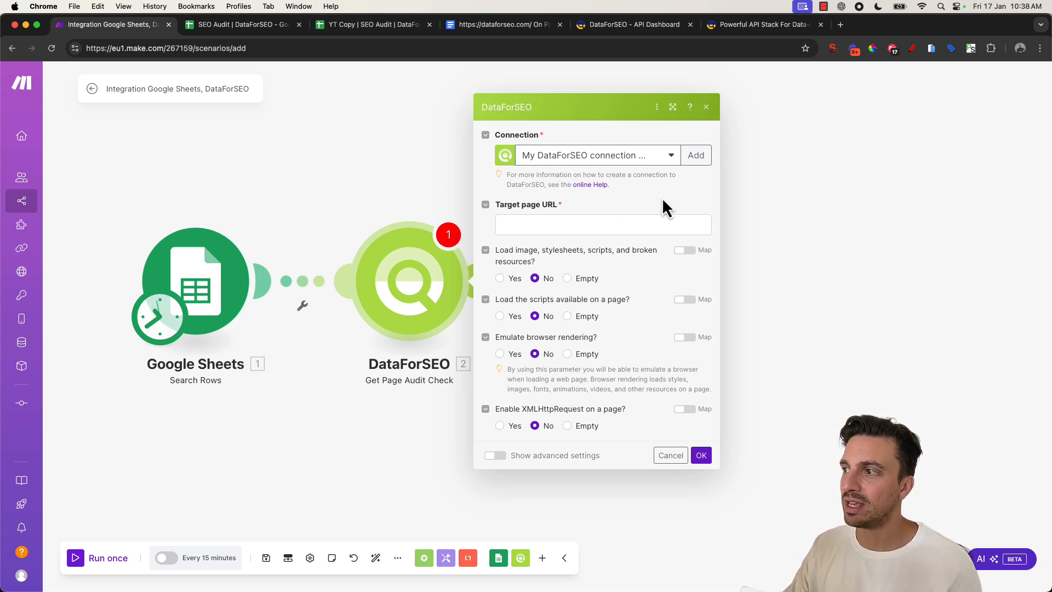
# - Start a new DataForSEO connection and, on the DataForSEO API Access page, have the API password sent by e-mail
pyautogui.click(692, 168)
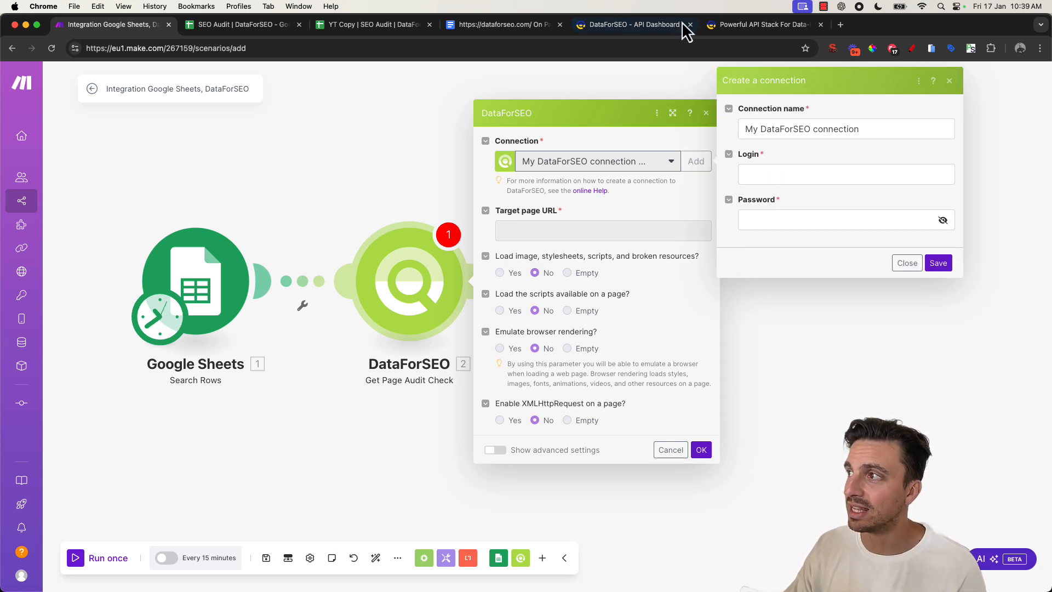
pyautogui.click(650, 28)
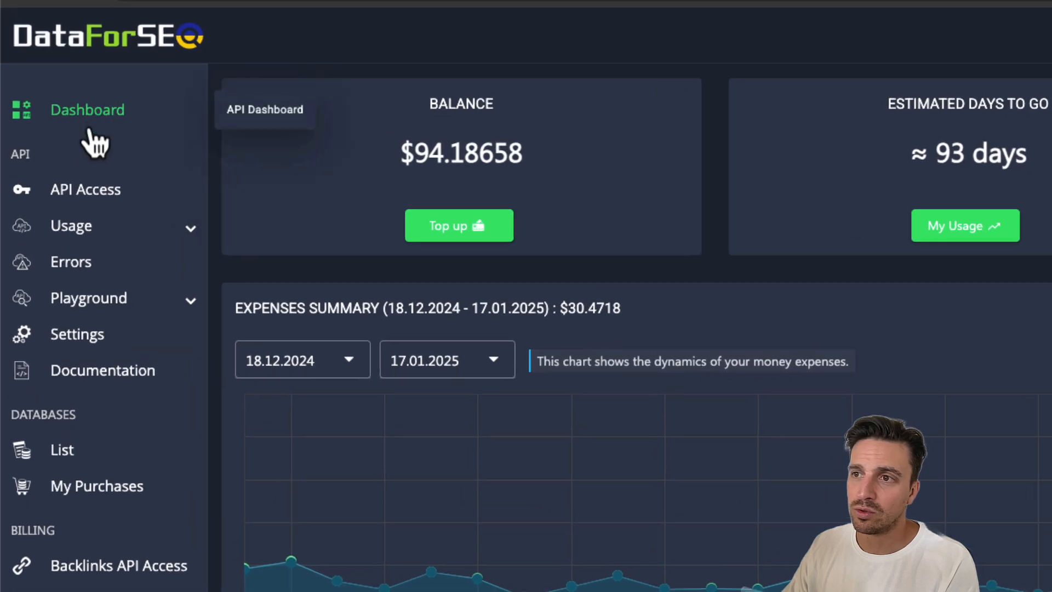
pyautogui.click(86, 197)
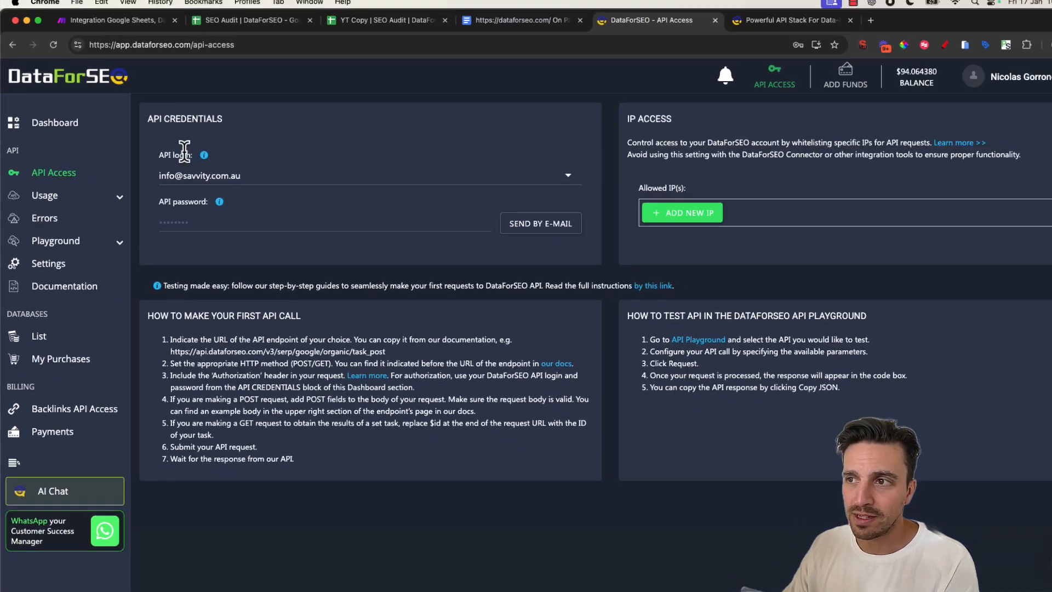
pyautogui.doubleClick(163, 175)
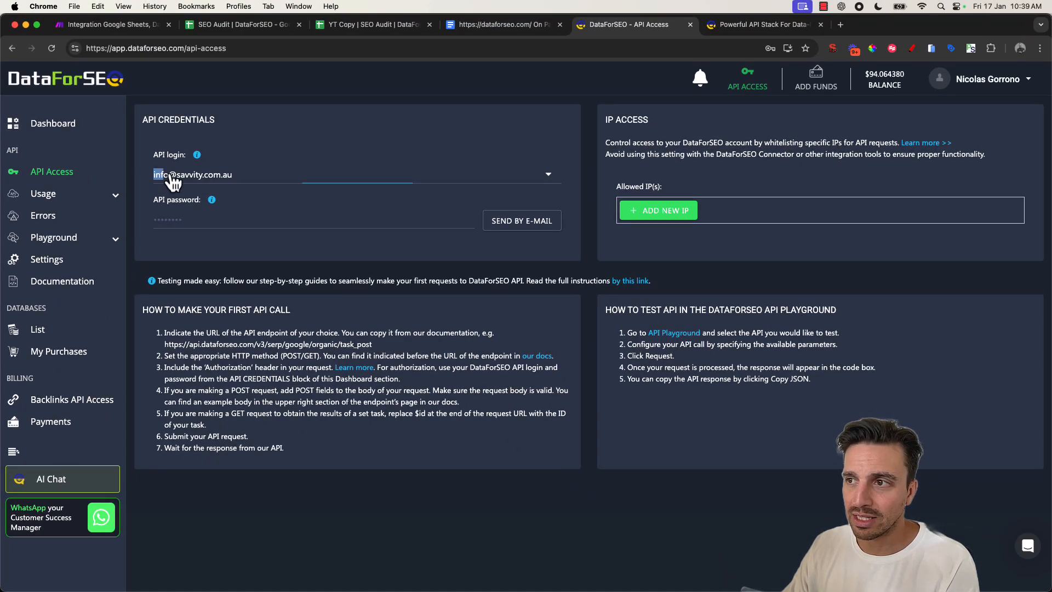
pyautogui.click(248, 241)
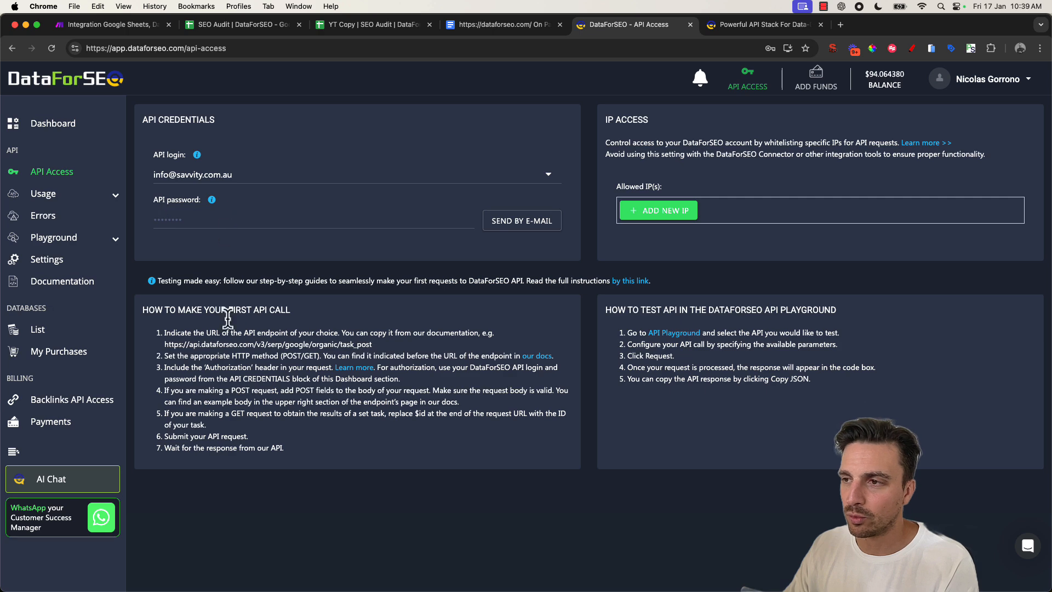
pyautogui.click(540, 224)
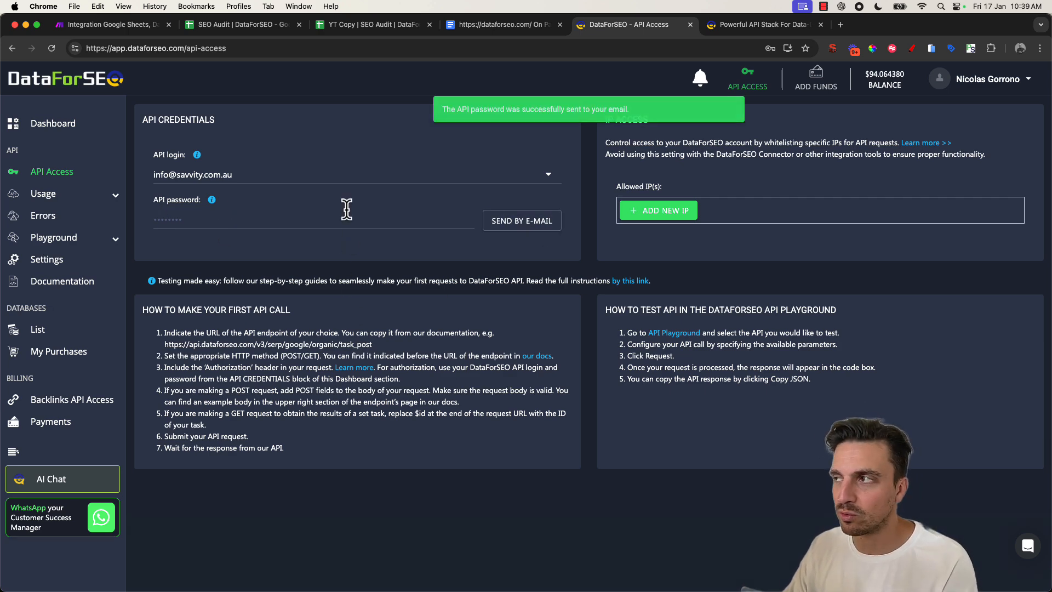
# - Fill the connection's Login with the API login e-mail and Password with the API password from the e-mail, then save it
pyautogui.click(744, 26)
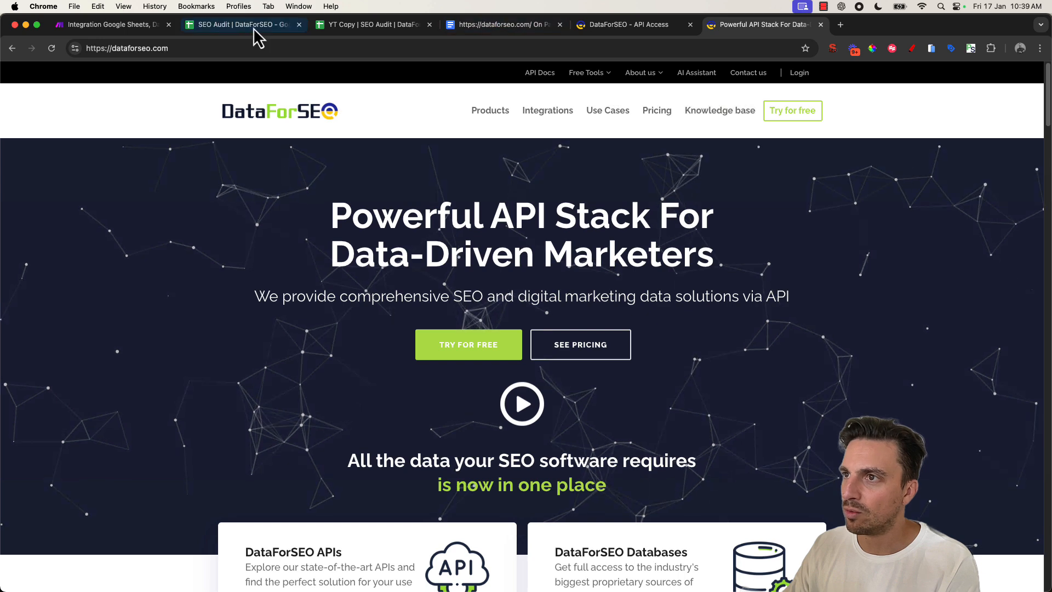
pyautogui.click(100, 25)
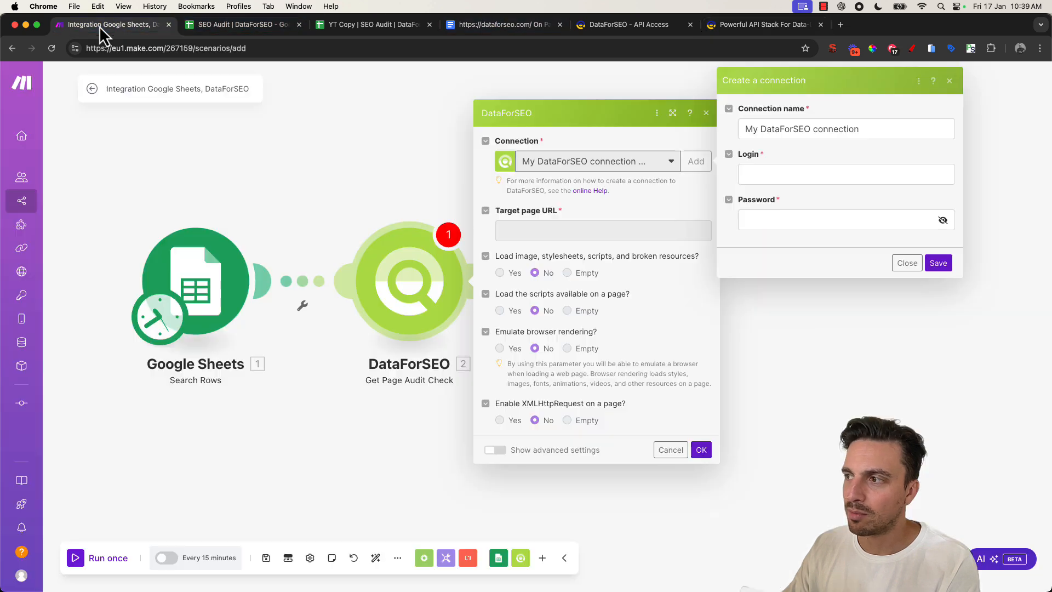
pyautogui.click(801, 175)
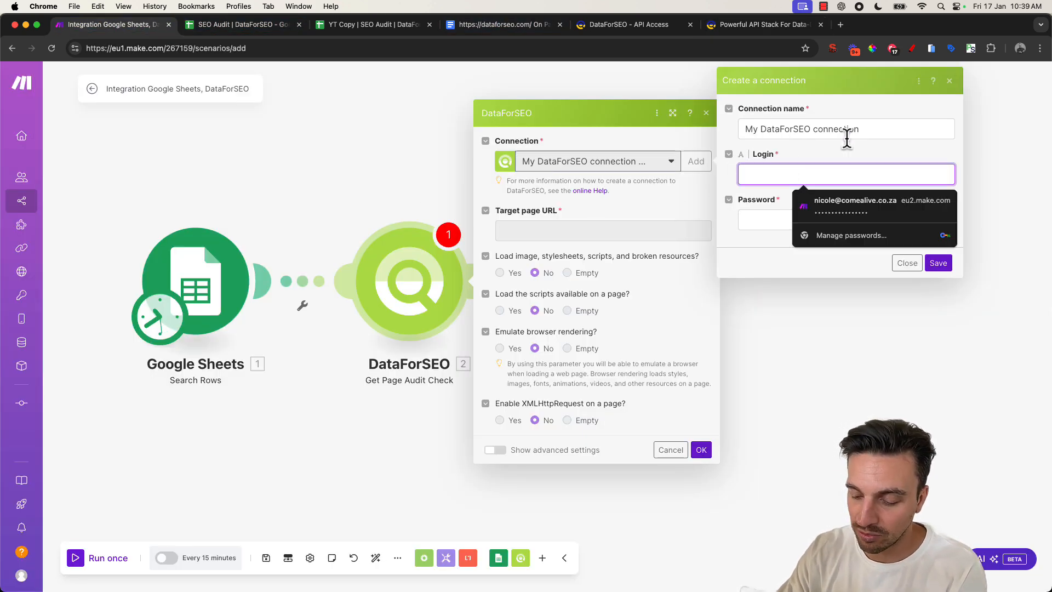
pyautogui.write('inf')
pyautogui.click(847, 200)
pyautogui.click(839, 219)
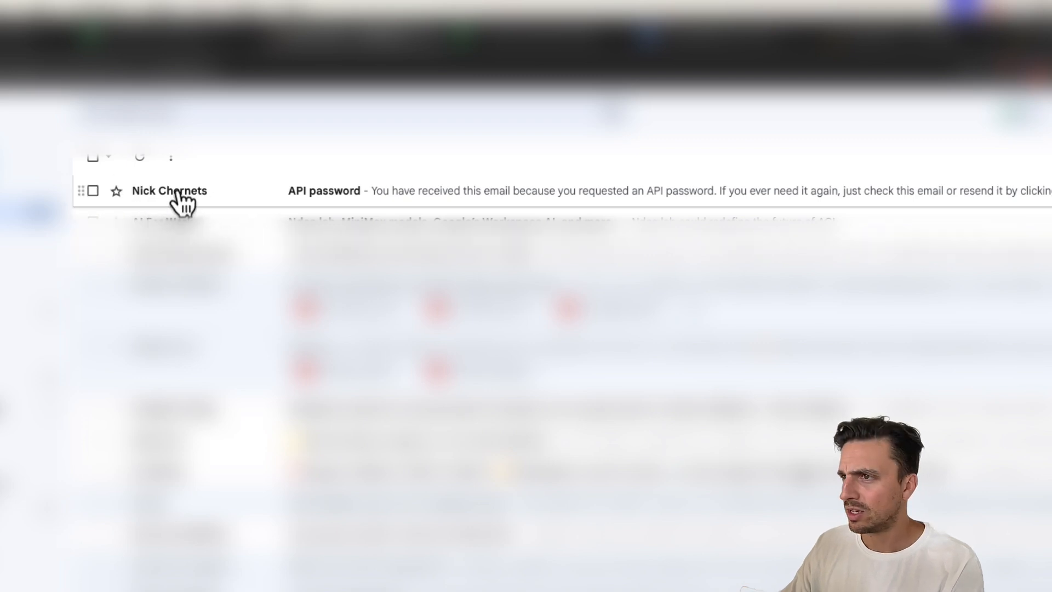
pyautogui.click(324, 192)
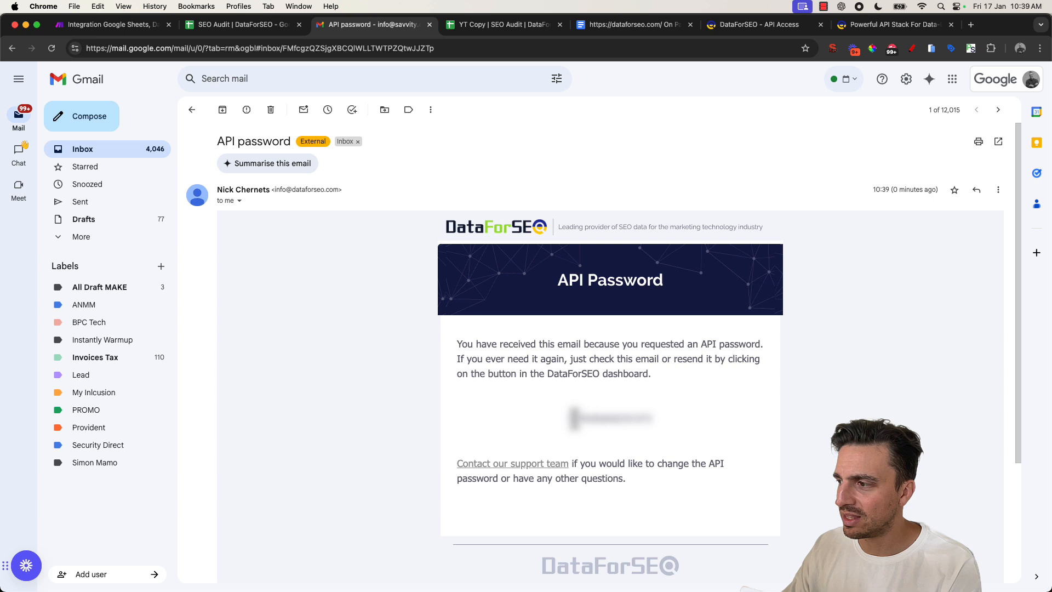
pyautogui.moveTo(573, 419); pyautogui.dragTo(661, 427)
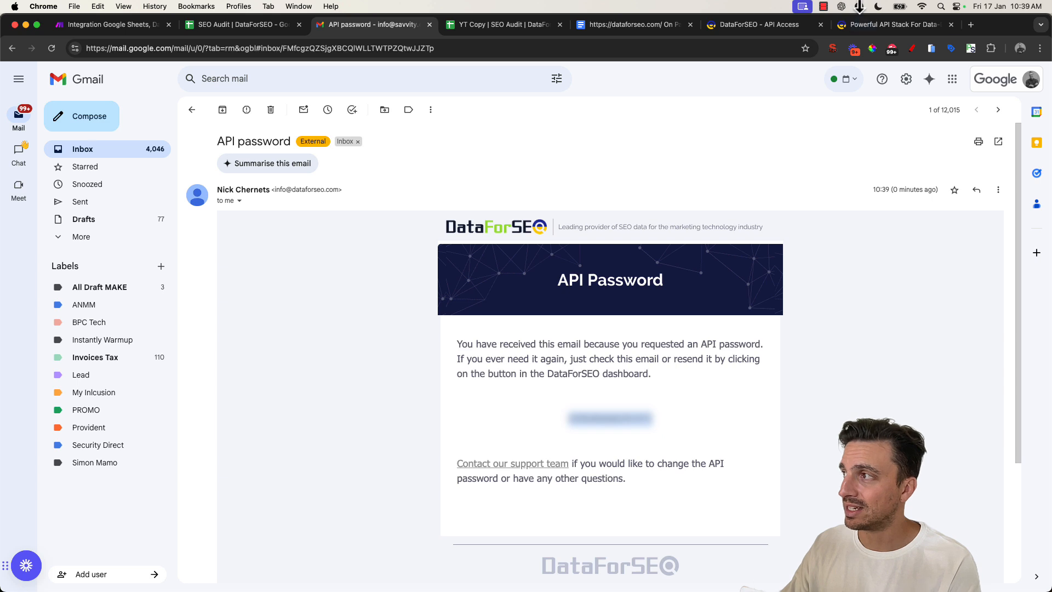
pyautogui.click(120, 25)
pyautogui.moveTo(153, 48); pyautogui.dragTo(713, 230)
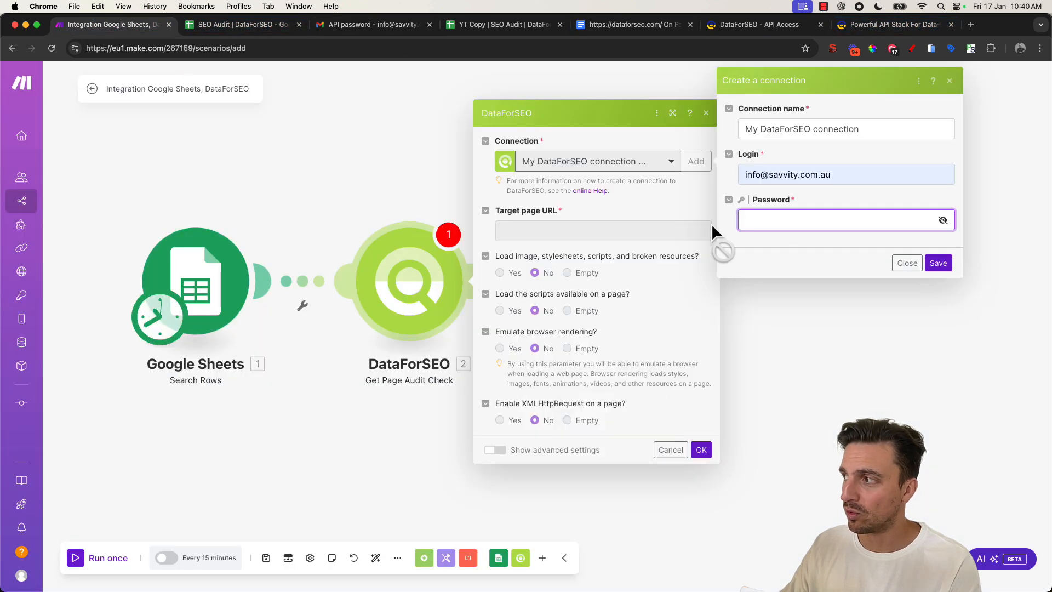
pyautogui.click(909, 270)
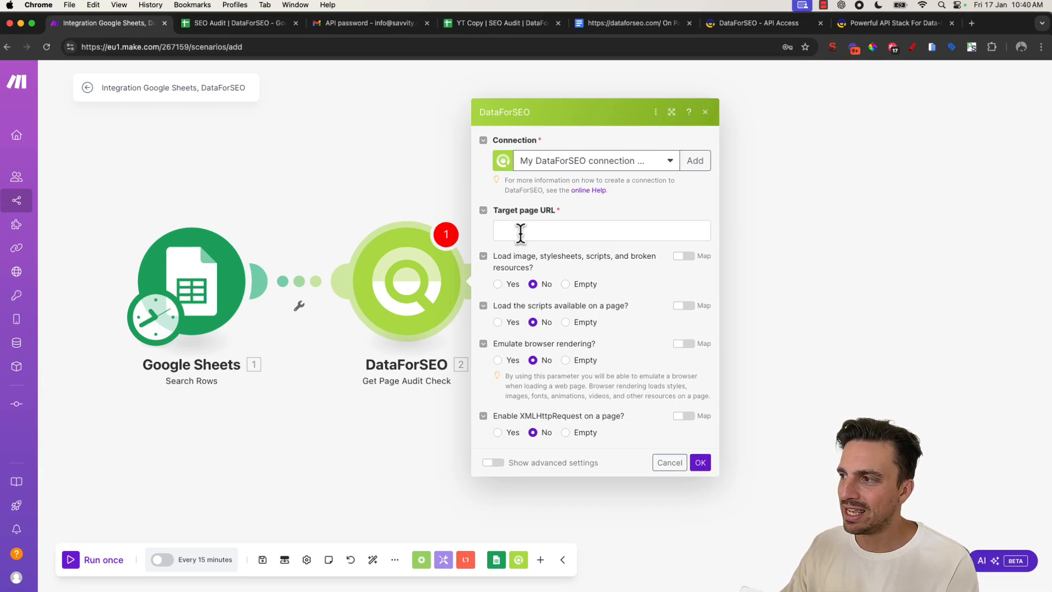
# - Map the Target page URL to the sheet's URL (A) column and confirm the audit module
pyautogui.click(520, 233)
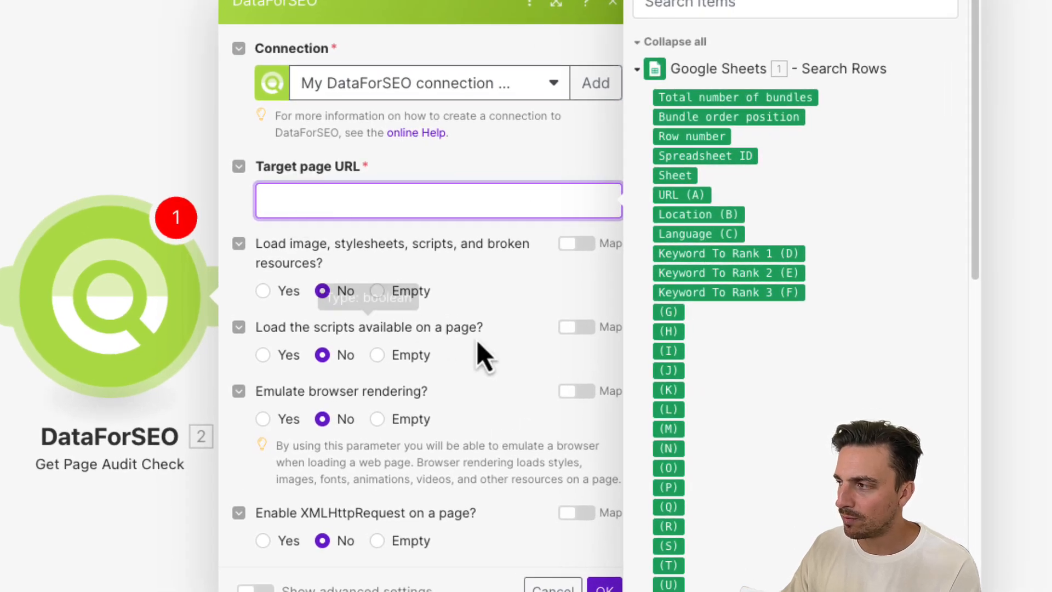
pyautogui.click(680, 195)
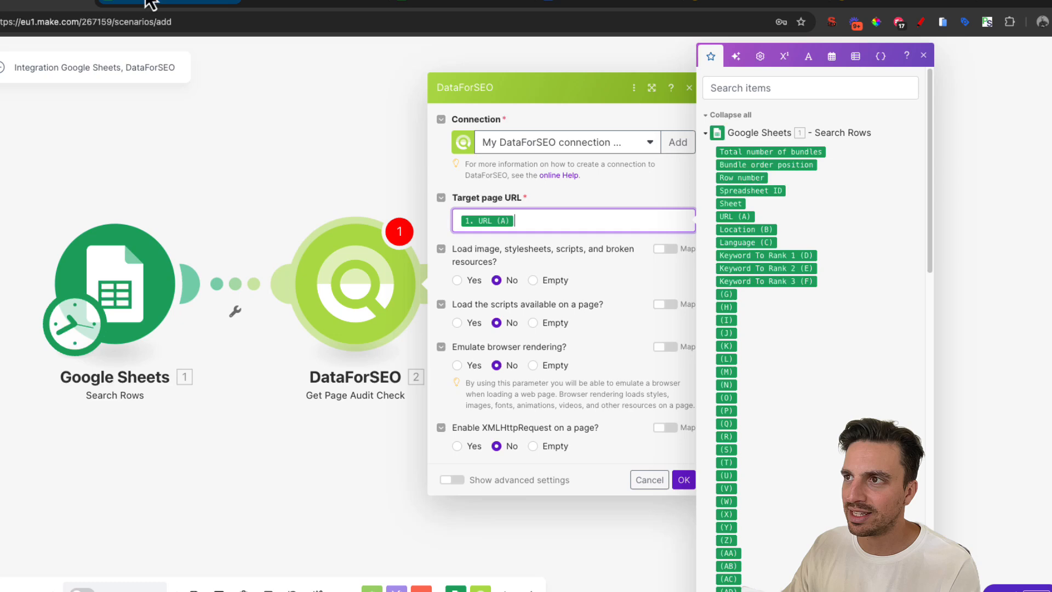
pyautogui.click(151, 3)
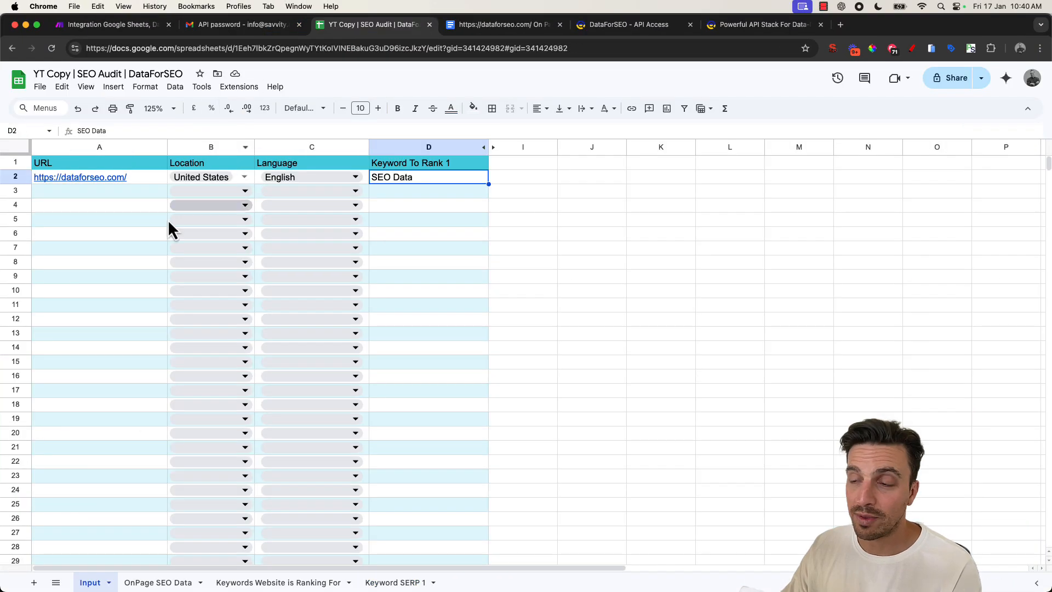
pyautogui.moveTo(147, 176)
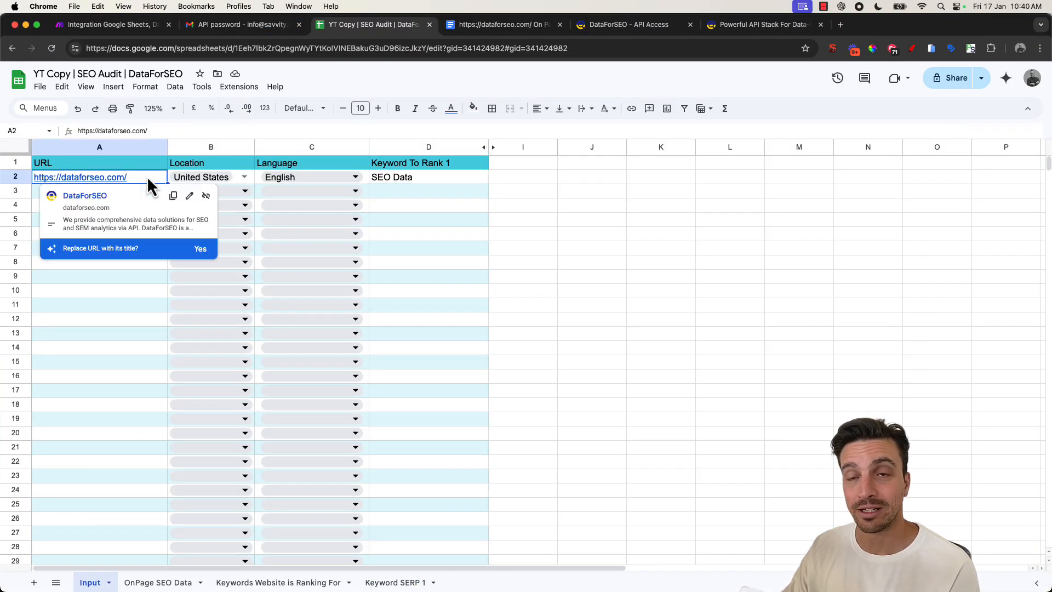
pyautogui.click(117, 27)
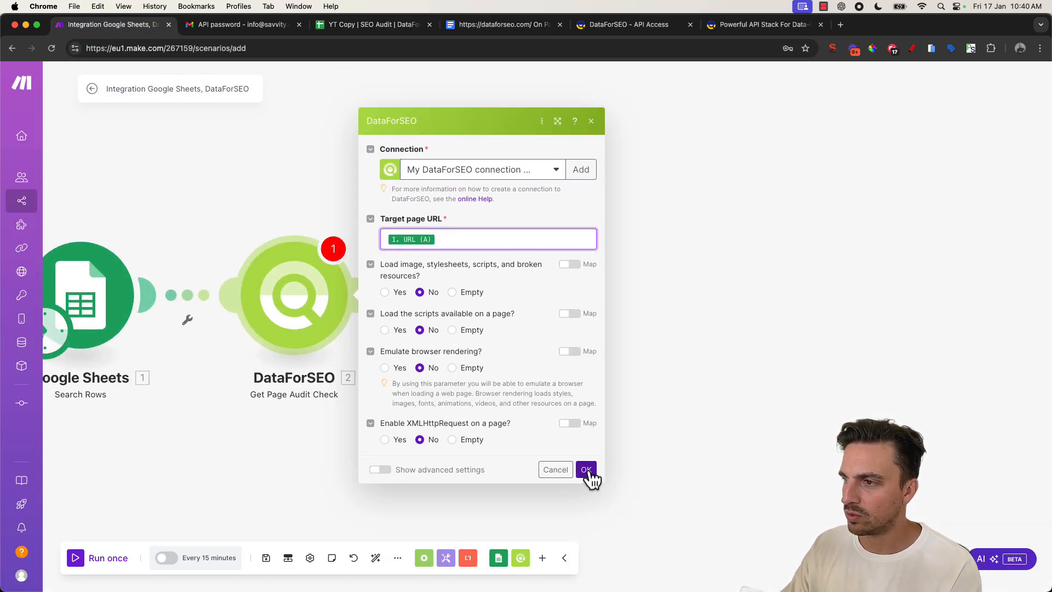
pyautogui.click(596, 475)
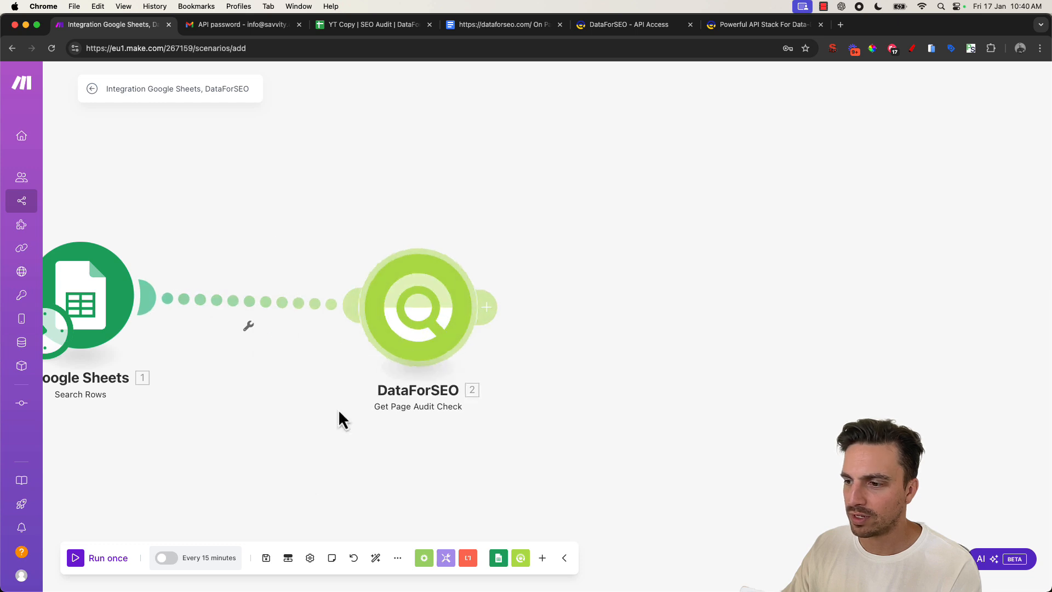
# - Save the scenario and rename the DataForSEO module to Onpage SEO Audit
pyautogui.click(265, 558)
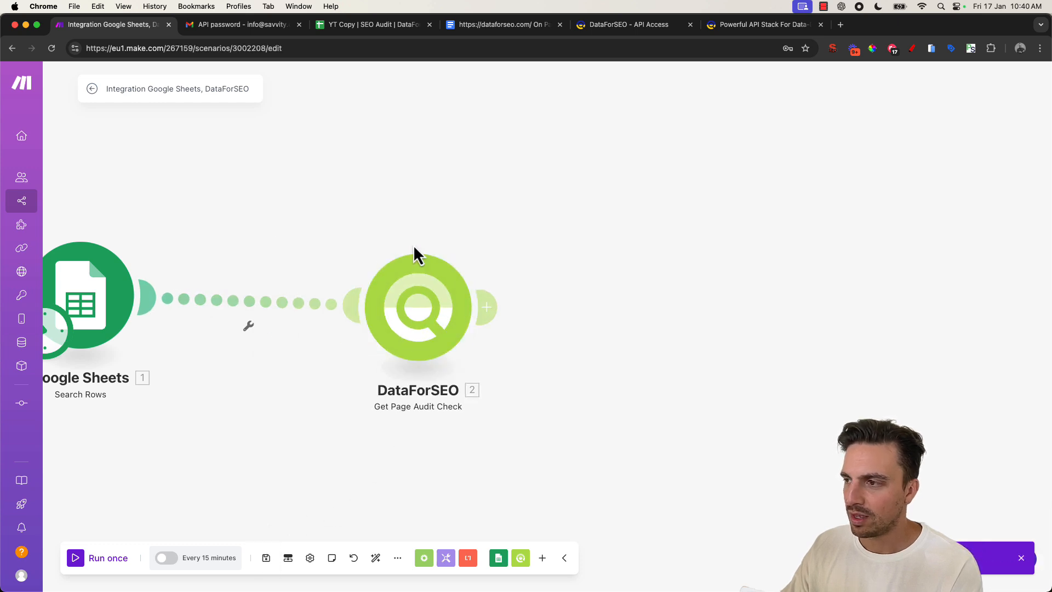
pyautogui.rightClick(414, 283)
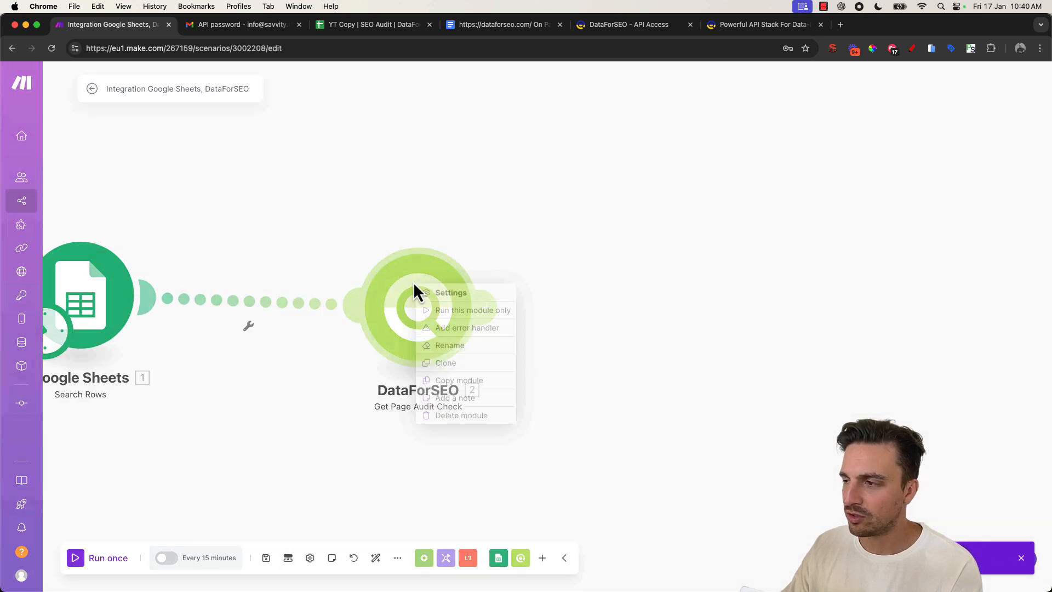
pyautogui.click(458, 345)
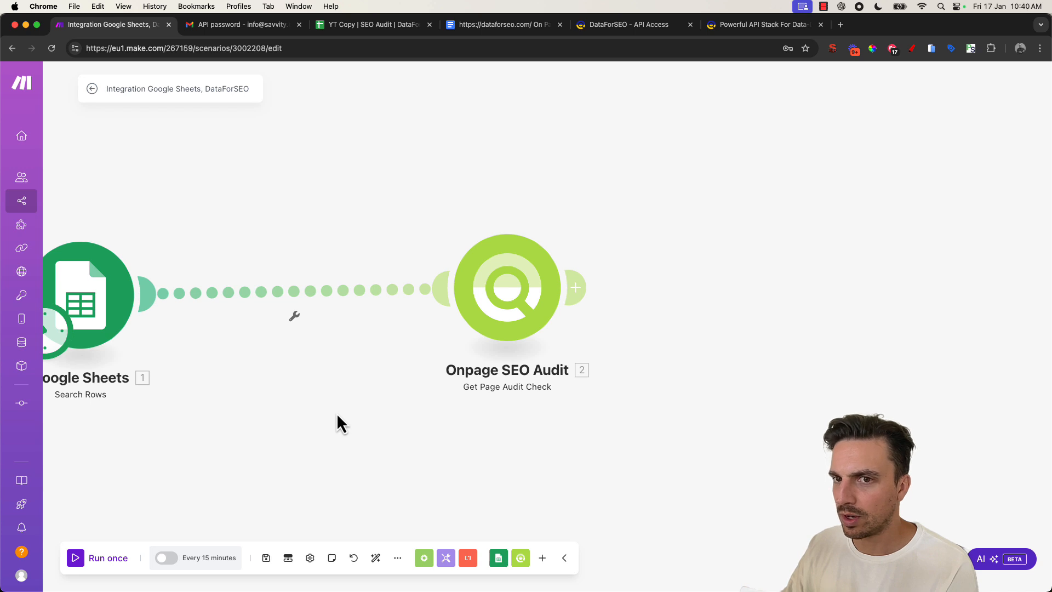
pyautogui.scroll(2, 329, 405)
pyautogui.hscroll(-4, 438, 378)
pyautogui.scroll(2, 439, 378)
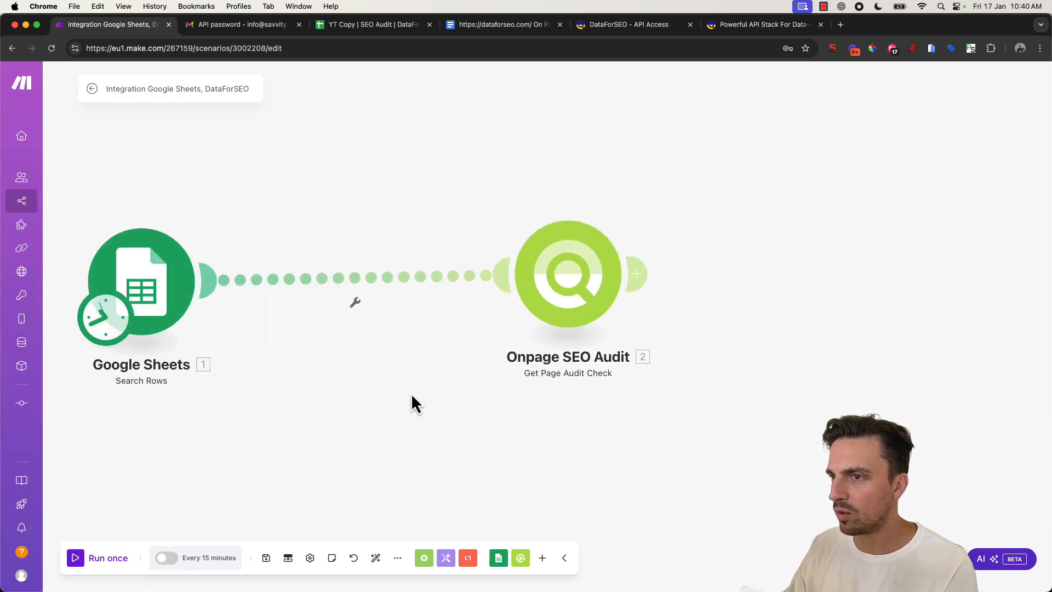
pyautogui.scroll(-2, 411, 392)
pyautogui.hscroll(3, 401, 406)
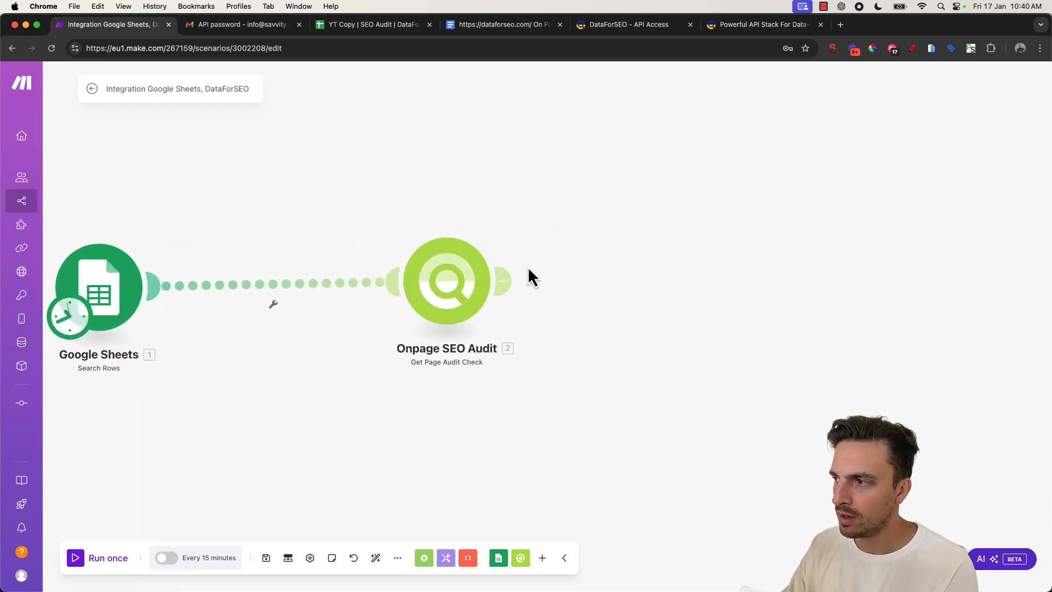
# - Review the example SEO analysis report document and the input spreadsheet before adding the next module
pyautogui.click(514, 289)
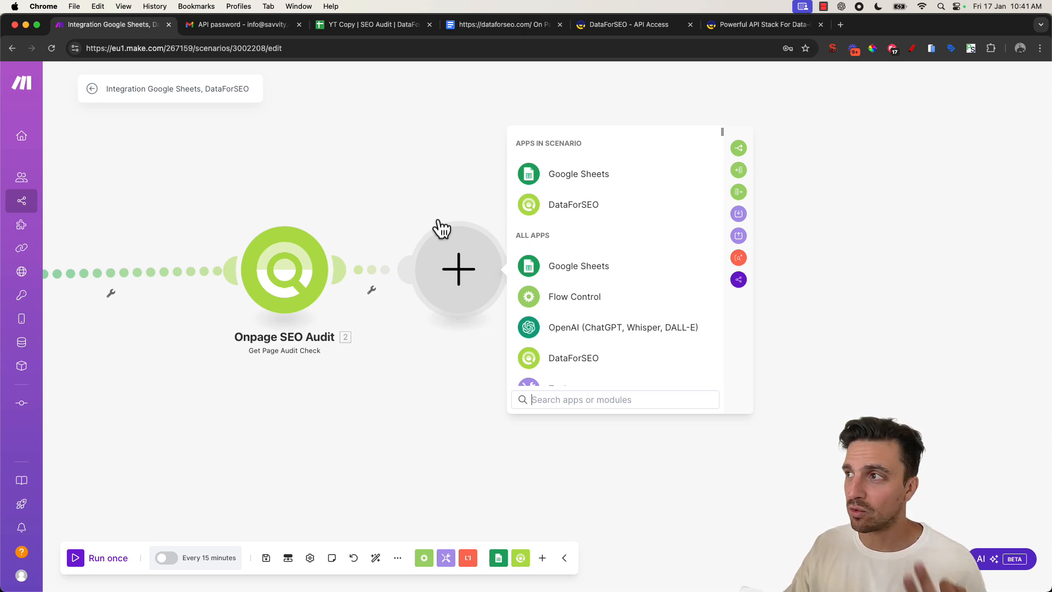
pyautogui.click(471, 32)
pyautogui.scroll(20, 465, 171)
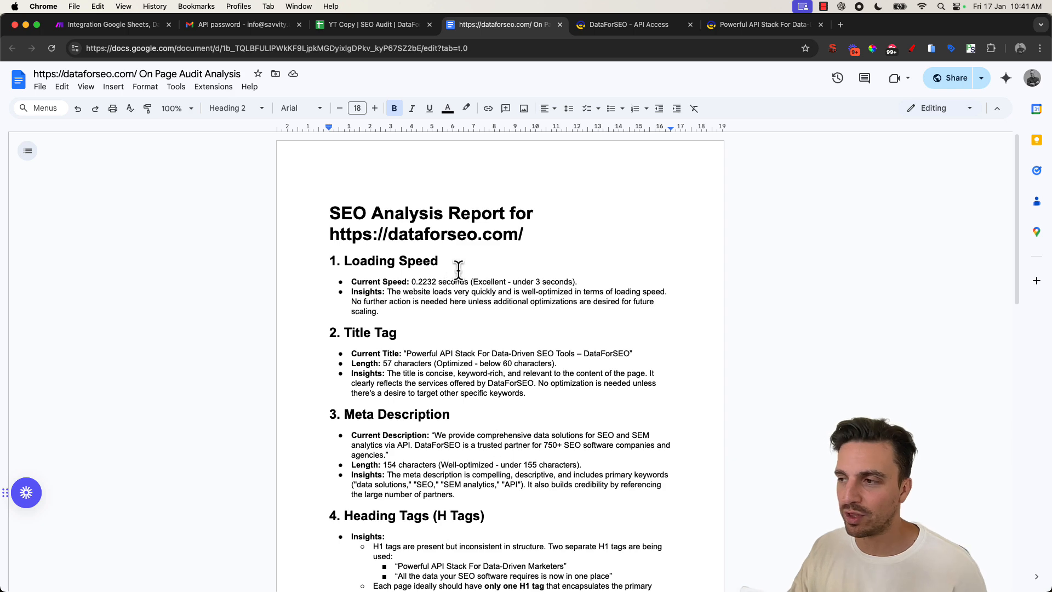
pyautogui.scroll(-1, 477, 252)
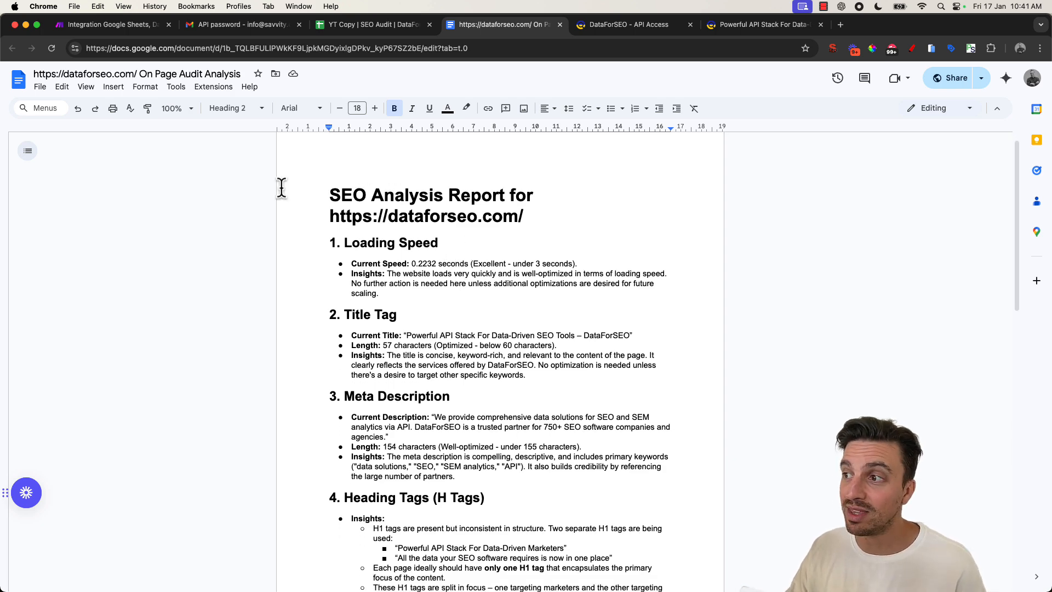
pyautogui.moveTo(282, 183); pyautogui.dragTo(640, 421)
pyautogui.scroll(-4, 617, 453)
pyautogui.scroll(-5, 619, 446)
pyautogui.scroll(-4, 647, 421)
pyautogui.scroll(-2, 640, 421)
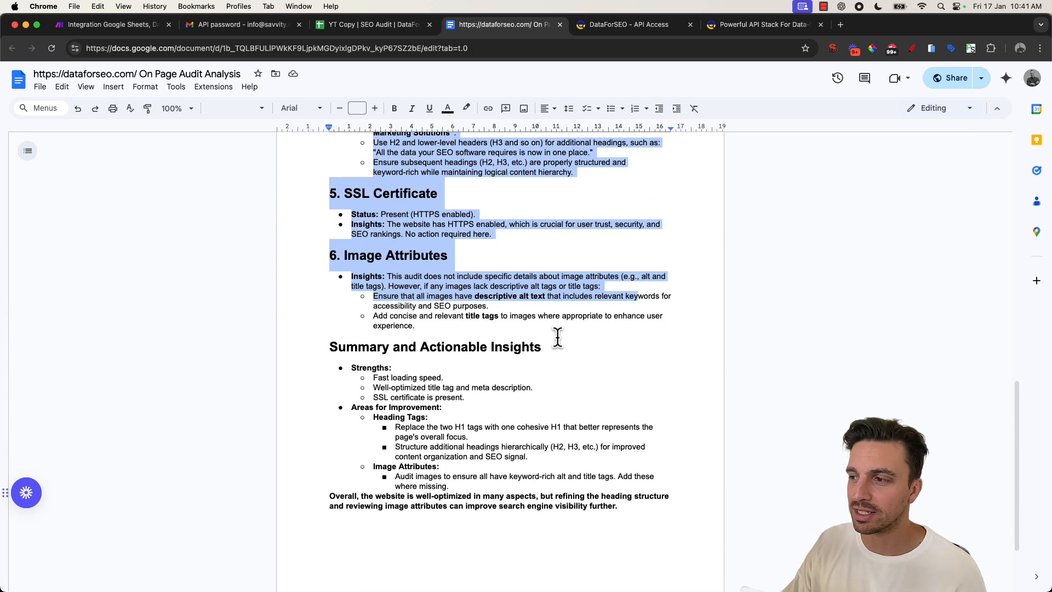
pyautogui.moveTo(350, 378); pyautogui.dragTo(439, 428)
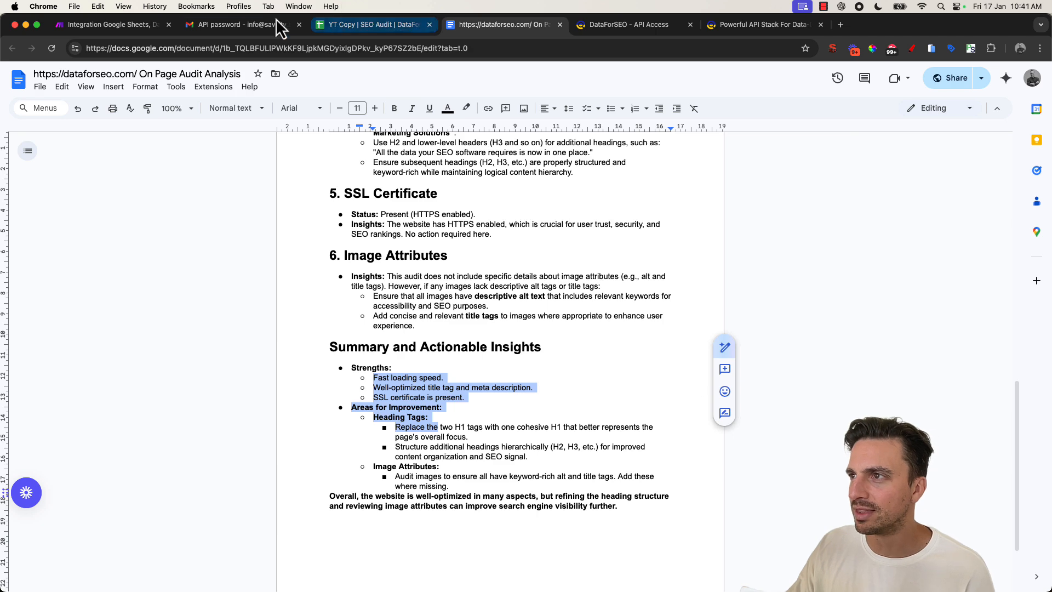
pyautogui.click(370, 26)
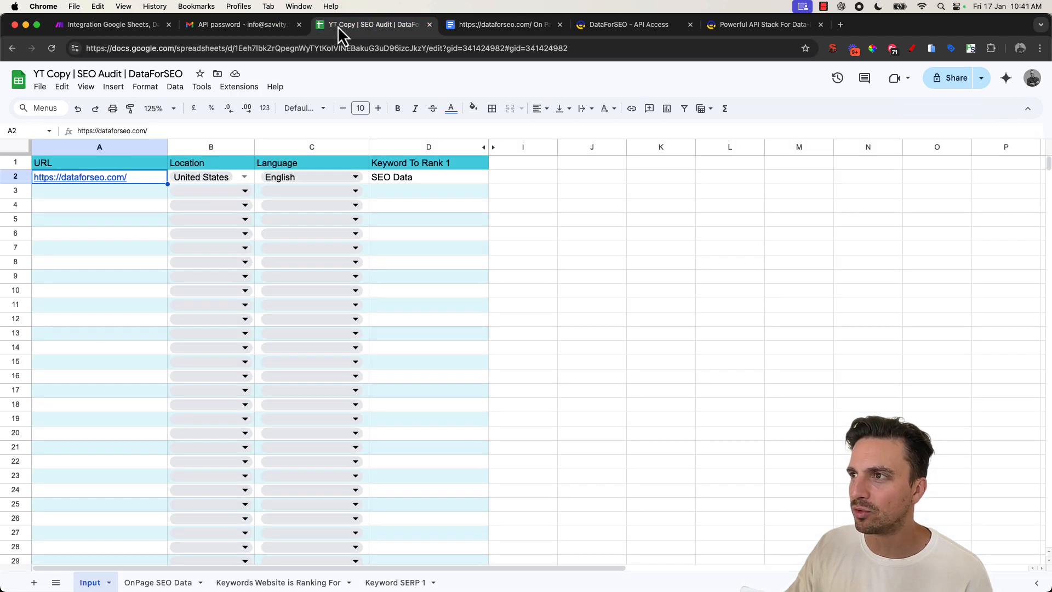
pyautogui.click(84, 27)
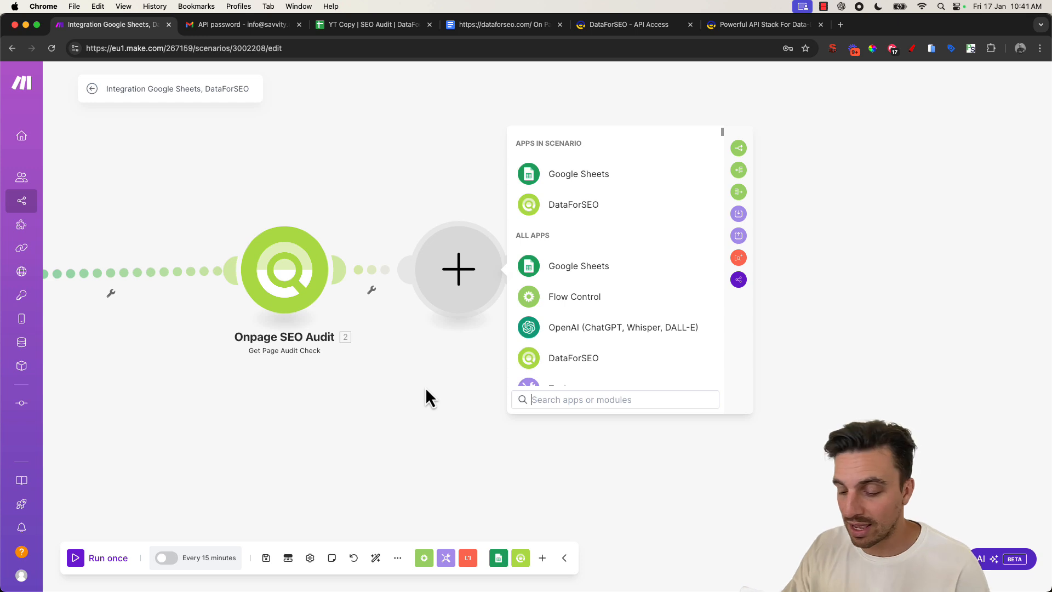
# - Add an OpenAI Create a Completion module after the audit module and set its model to chatgpt-4o-latest
pyautogui.write('ope')
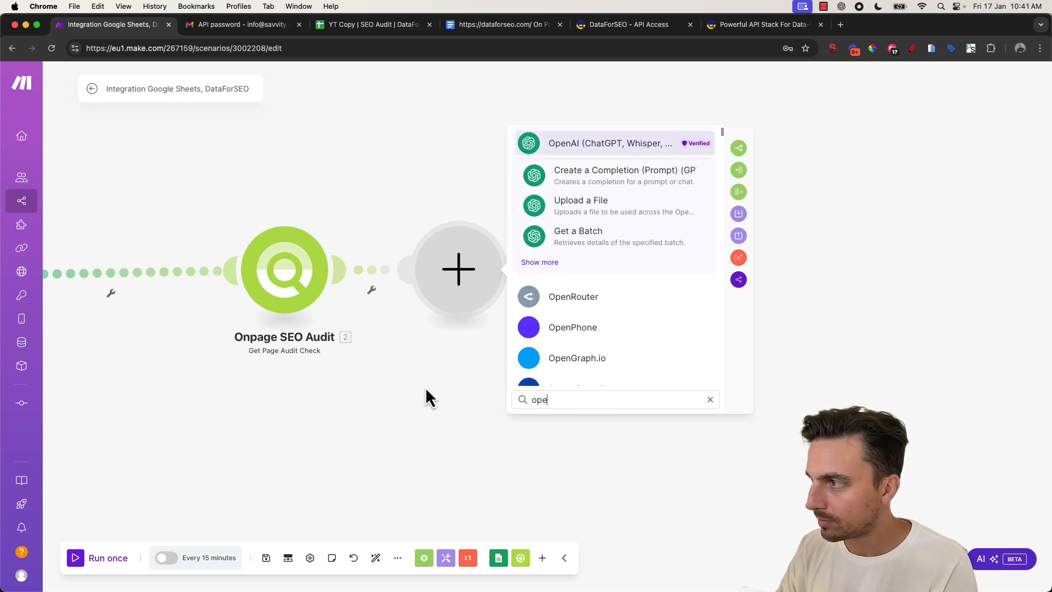
pyautogui.click(538, 263)
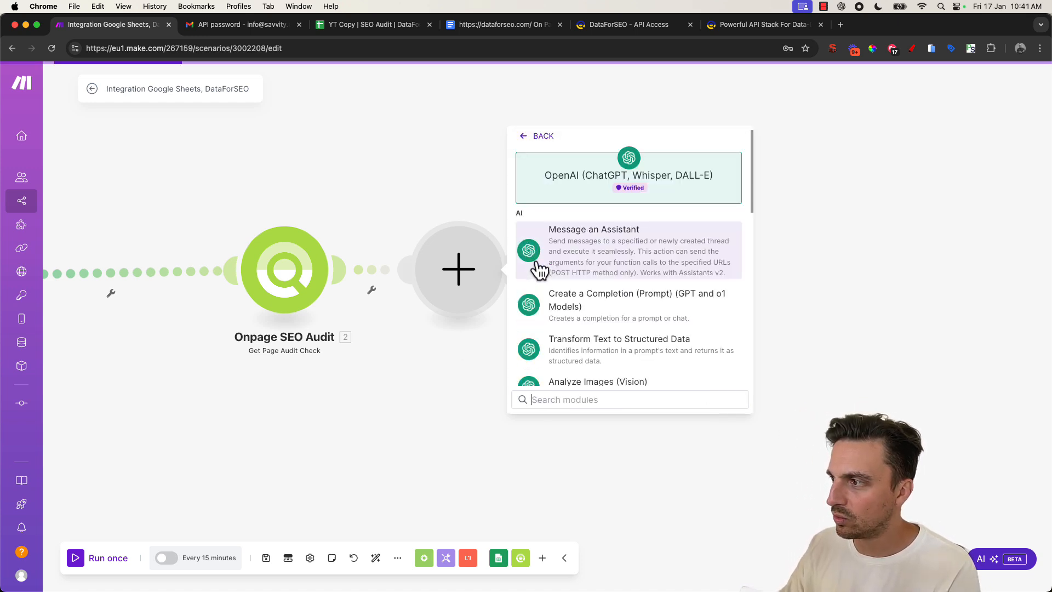
pyautogui.click(606, 303)
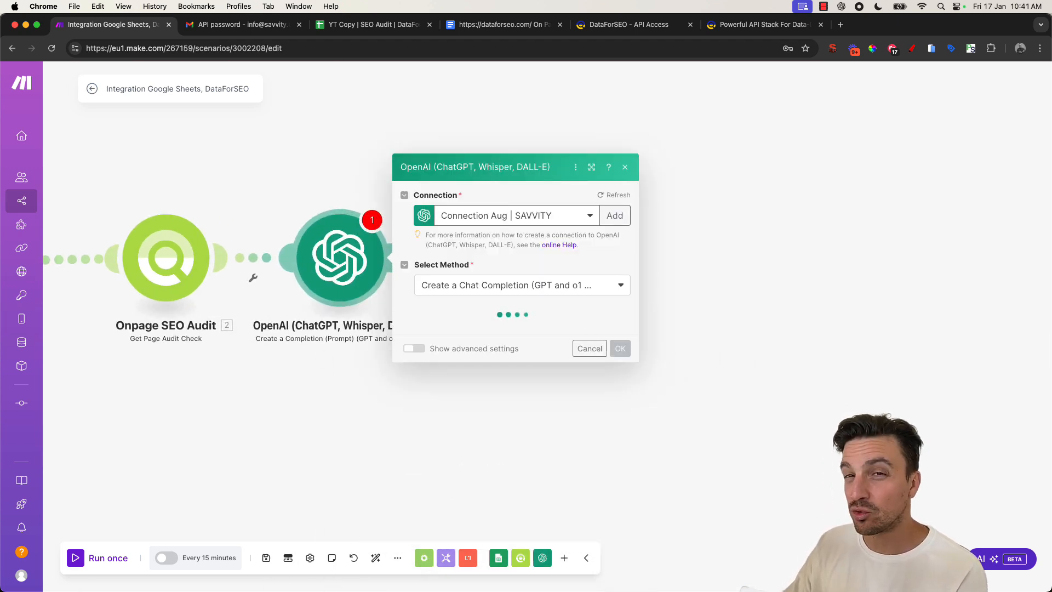
pyautogui.moveTo(350, 271); pyautogui.dragTo(443, 268)
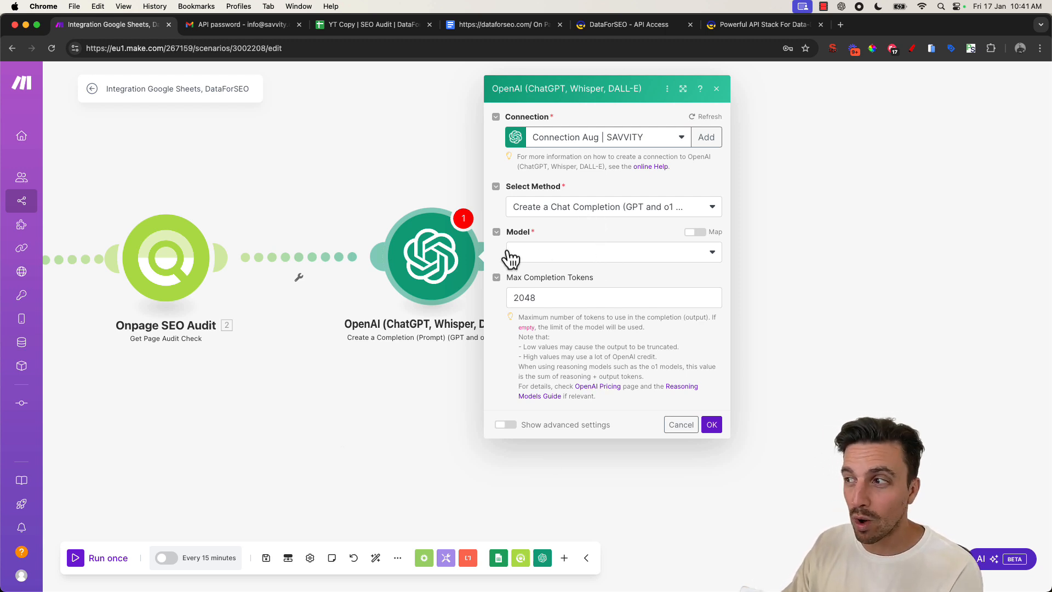
pyautogui.click(551, 253)
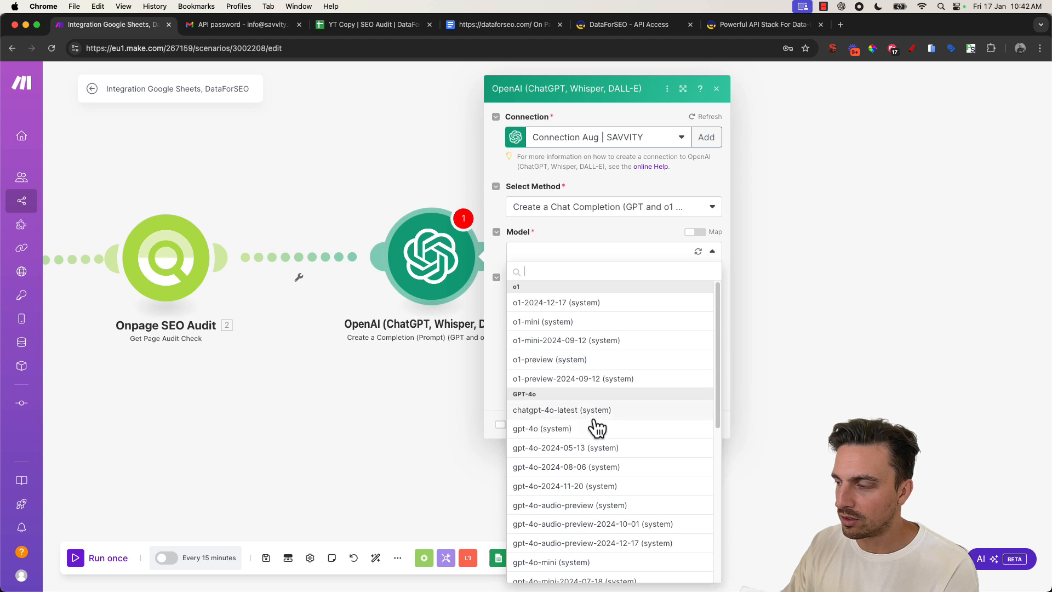
pyautogui.click(615, 414)
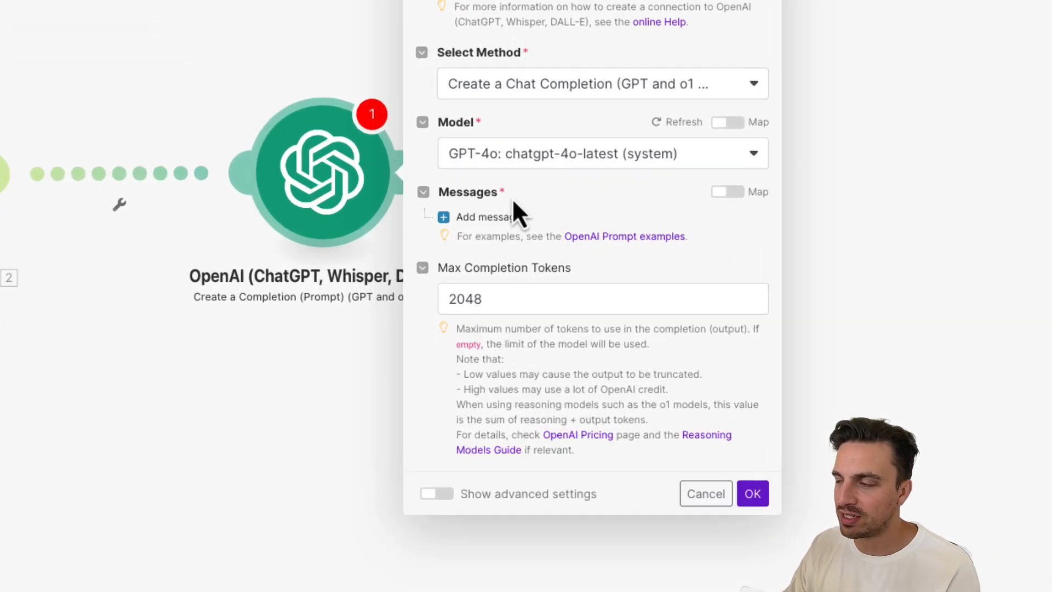
# - Add two messages to the completion, the first with role Developer / System and the second with role User
pyautogui.click(478, 217)
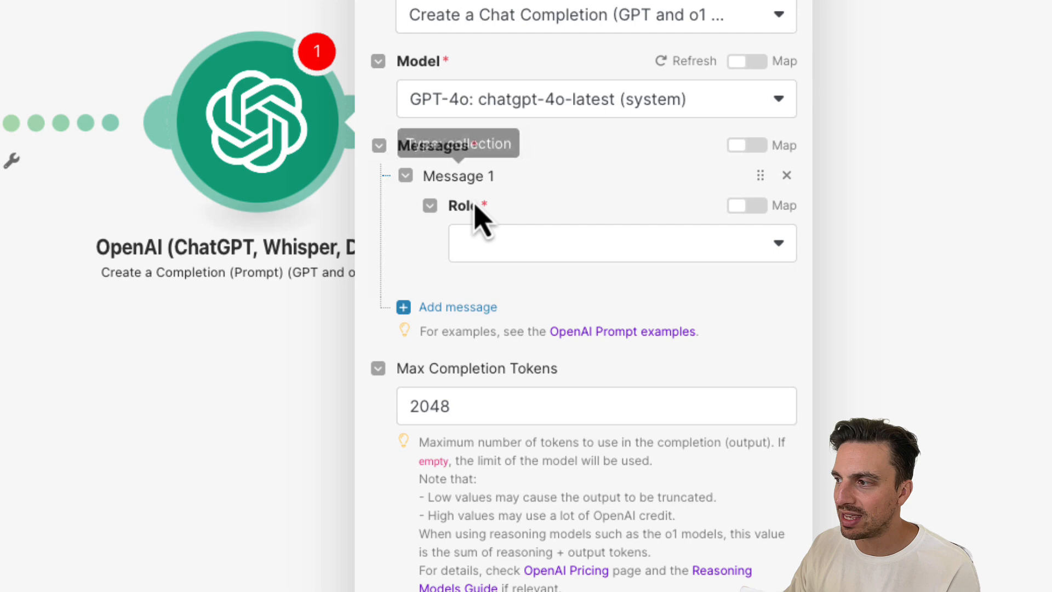
pyautogui.click(500, 242)
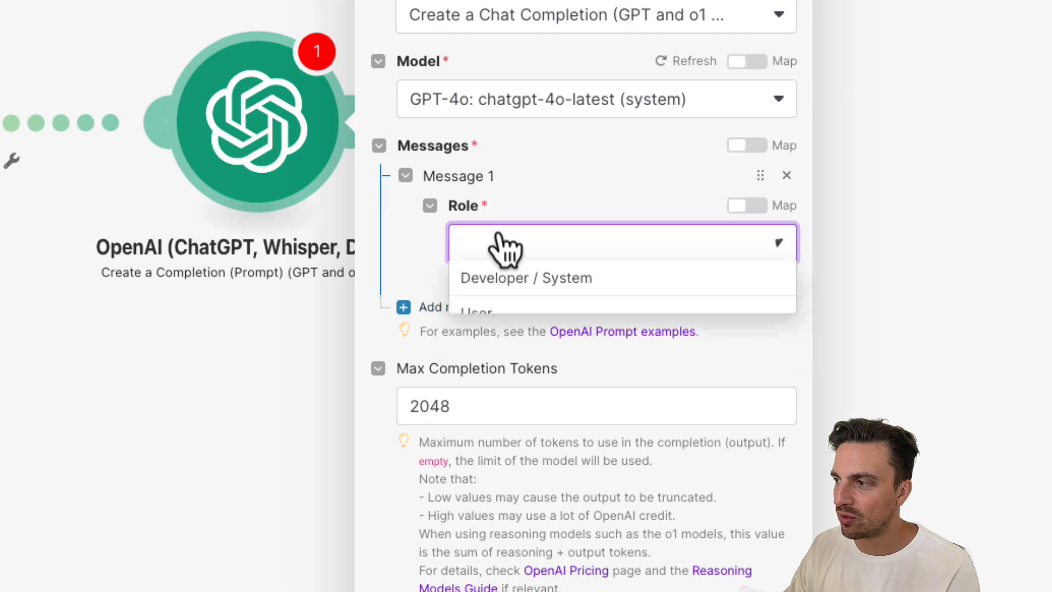
pyautogui.click(529, 282)
pyautogui.click(462, 437)
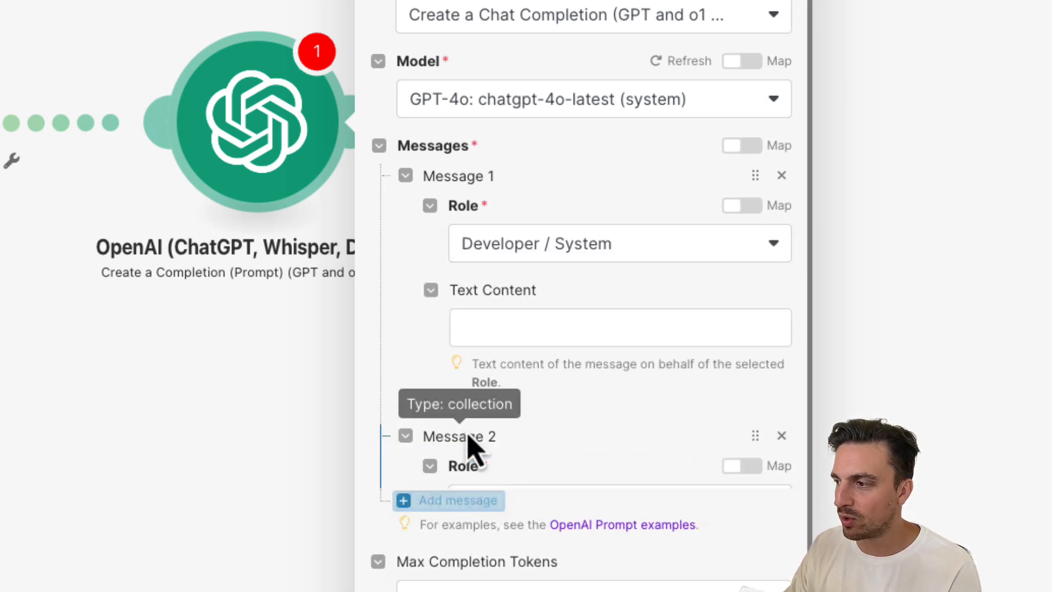
pyautogui.scroll(-3, 477, 452)
pyautogui.click(502, 340)
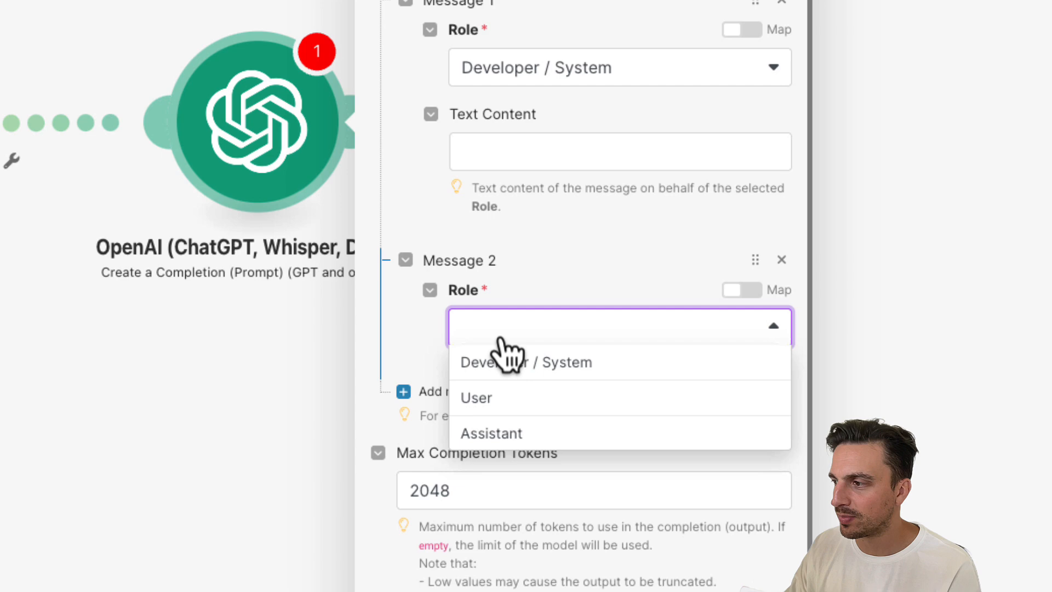
pyautogui.click(520, 397)
pyautogui.scroll(1, 524, 277)
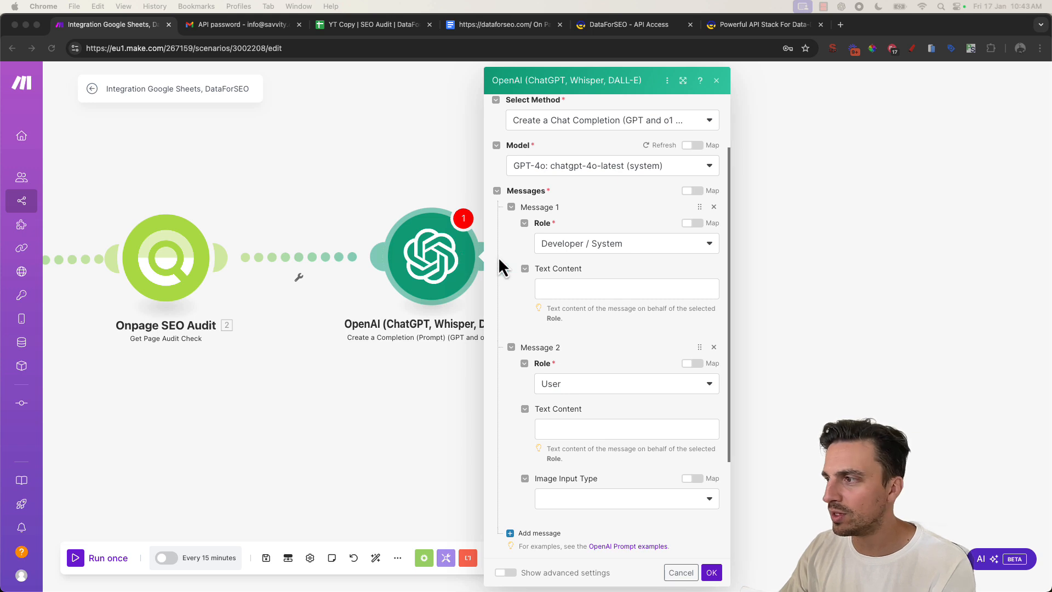
# - Paste the on-site SEO expert system prompt into the first message's text content and close the module
pyautogui.click(606, 289)
pyautogui.press('super+v')
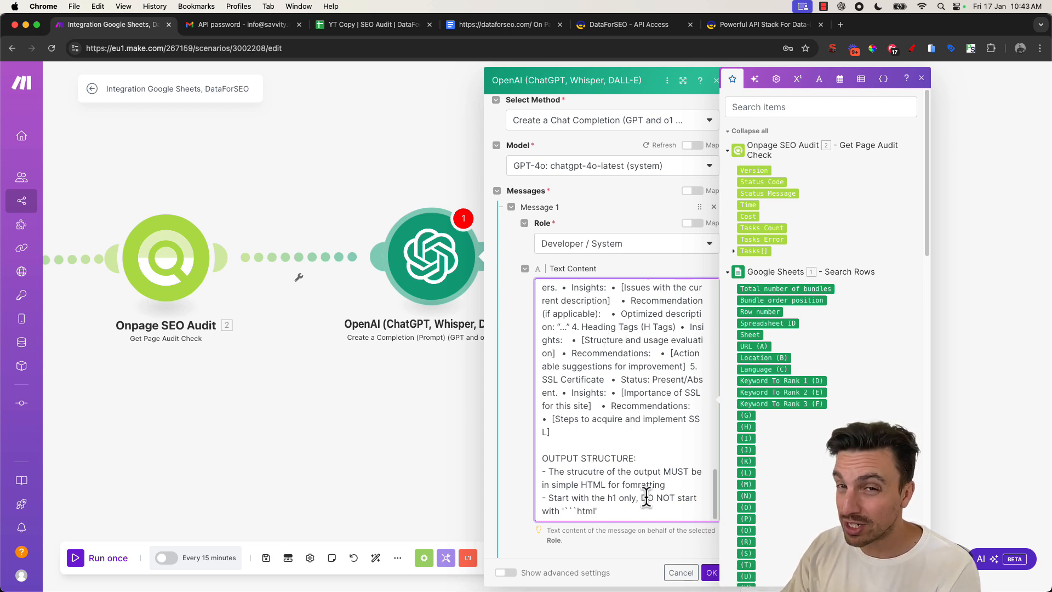
pyautogui.scroll(-1, 648, 496)
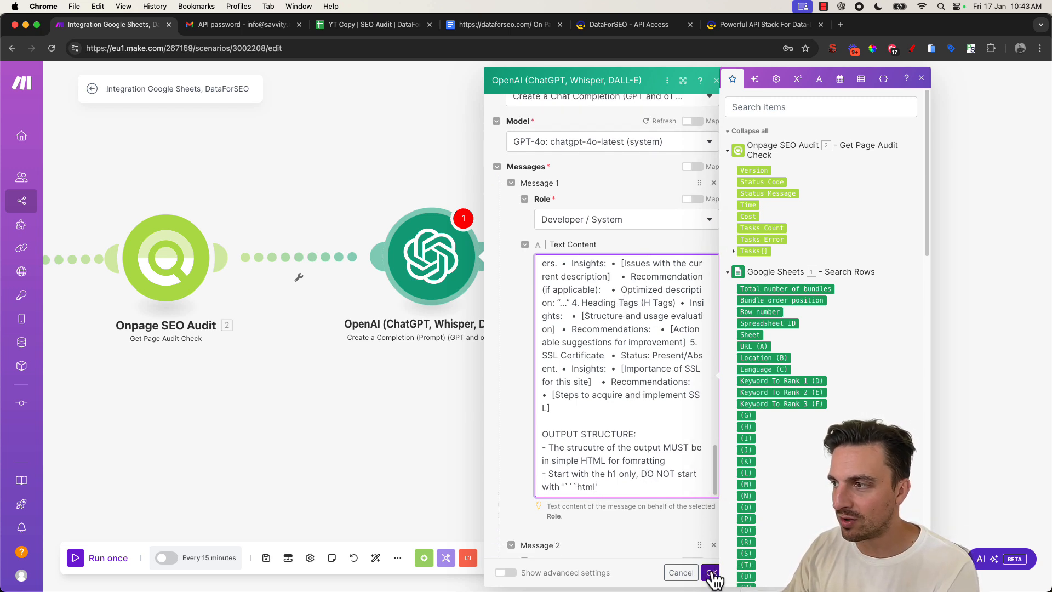
pyautogui.click(711, 572)
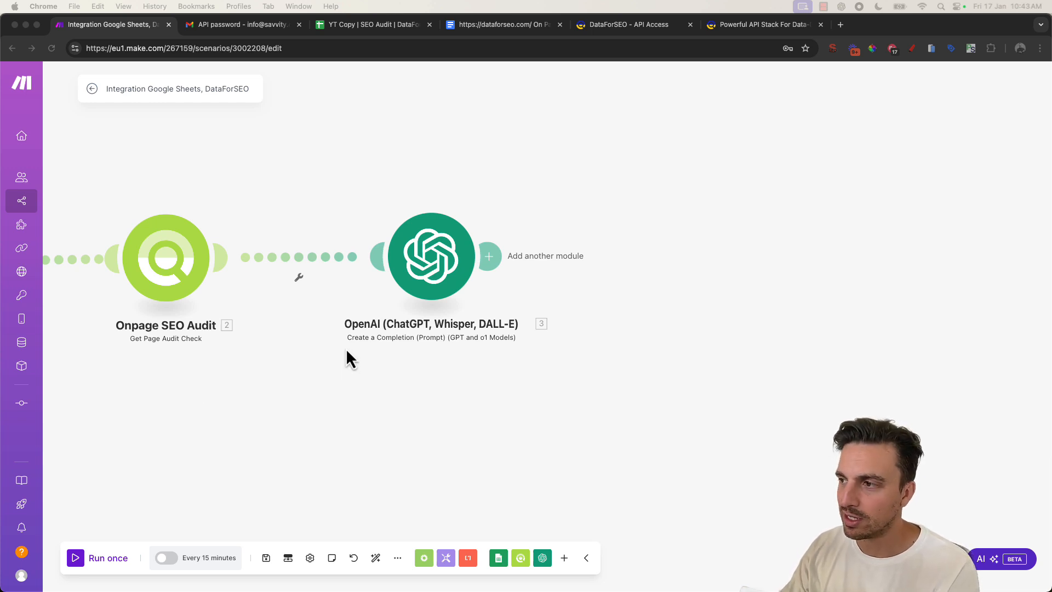
# - Reopen the OpenAI module, paste the audit-data user prompt into the second message and map the sheet's URL (A) after 'site url'
pyautogui.click(347, 367)
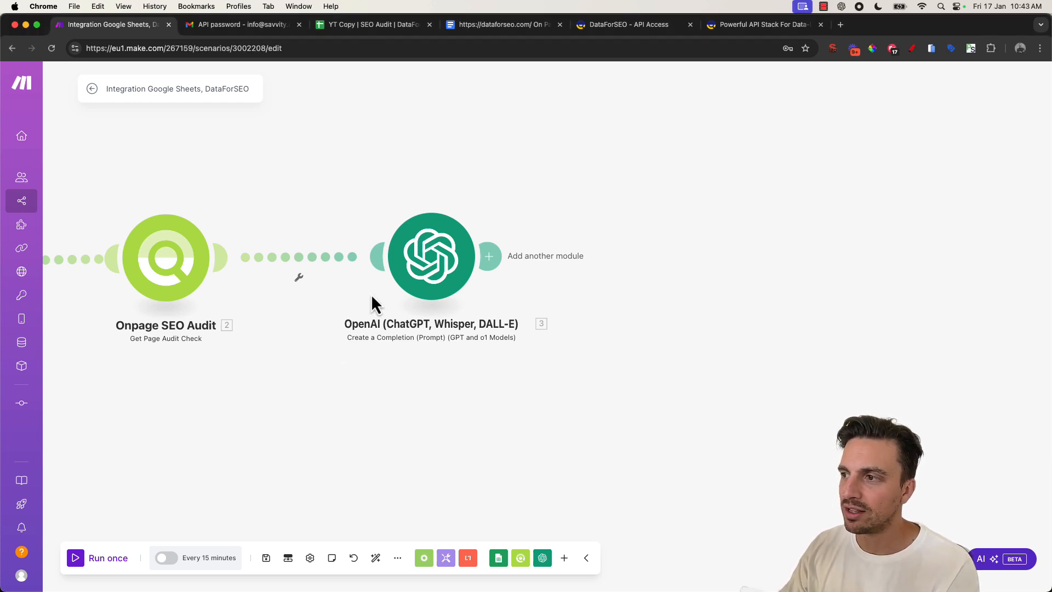
pyautogui.click(435, 270)
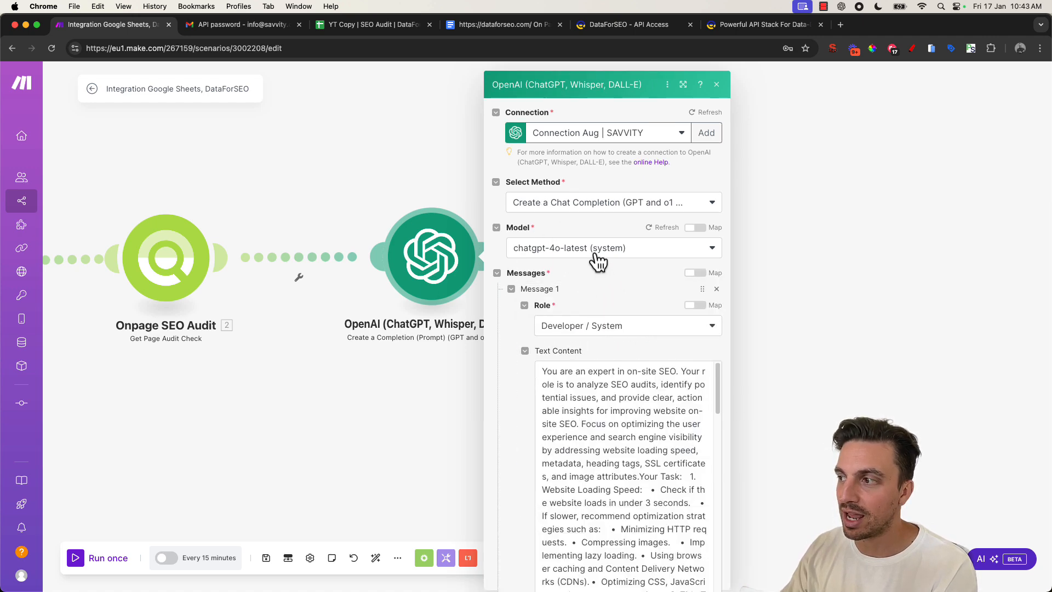
pyautogui.scroll(-10, 604, 353)
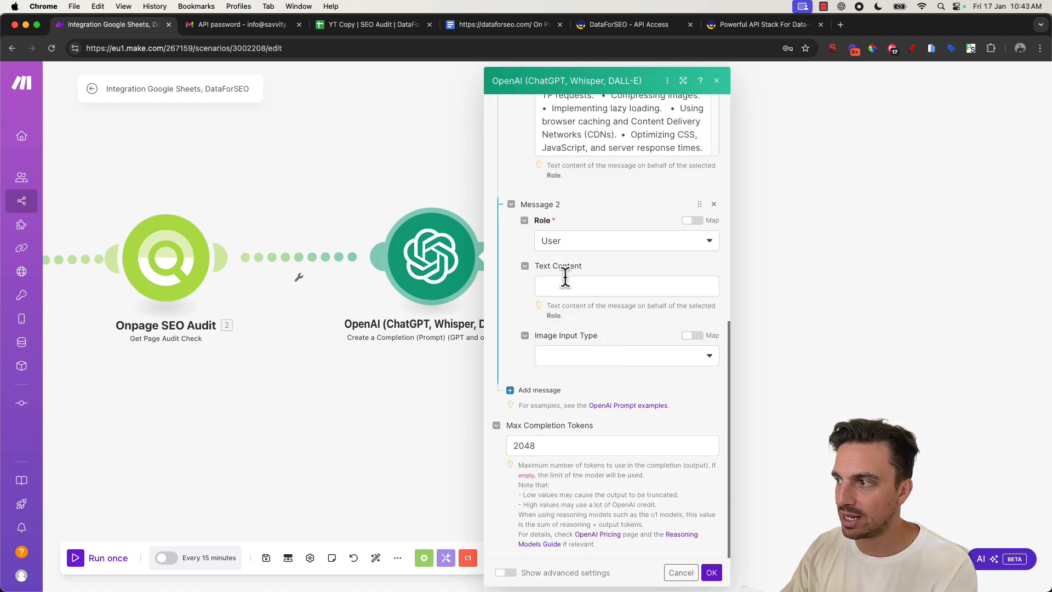
pyautogui.click(584, 292)
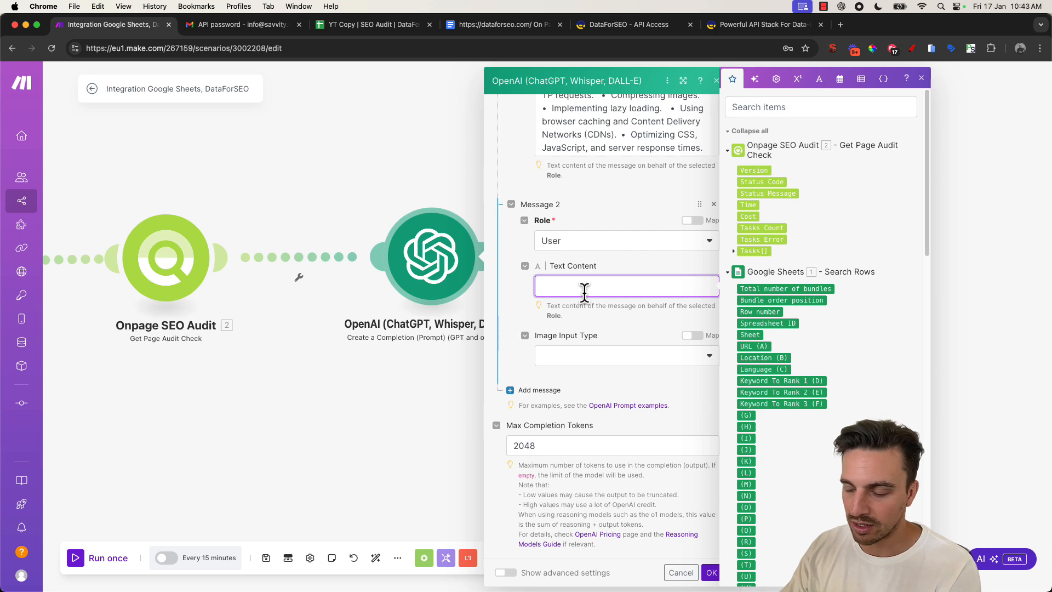
pyautogui.write('Here is the onsite website audit data from a site url  Page Title : Page Meta Description: Page H1s: No Favicon?: Has https?: Loading time Speed:   Please provide me with an over all analysis of the pages seo and some actionable insights')
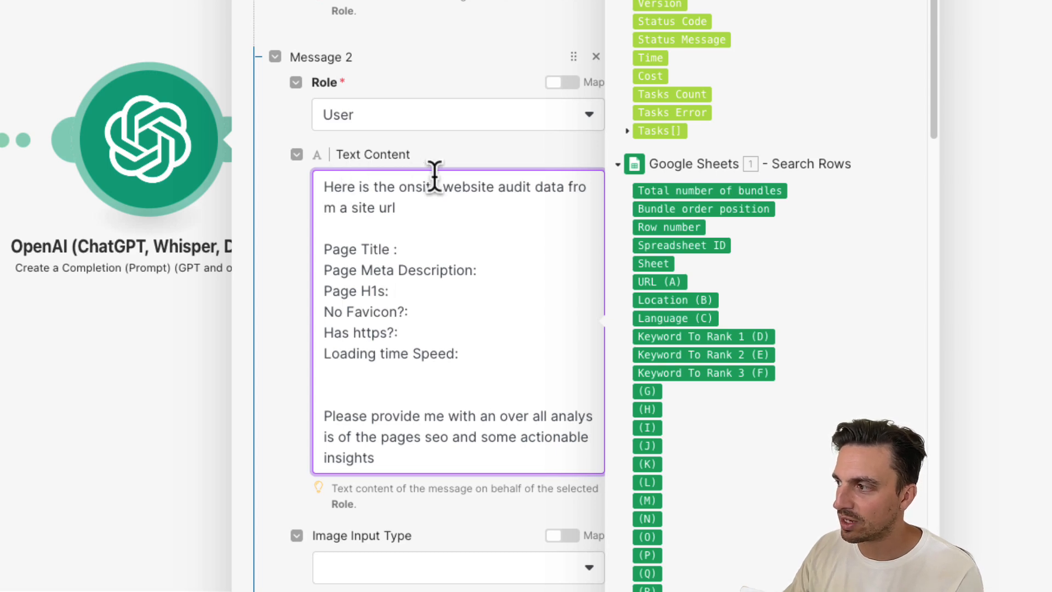
pyautogui.click(397, 208)
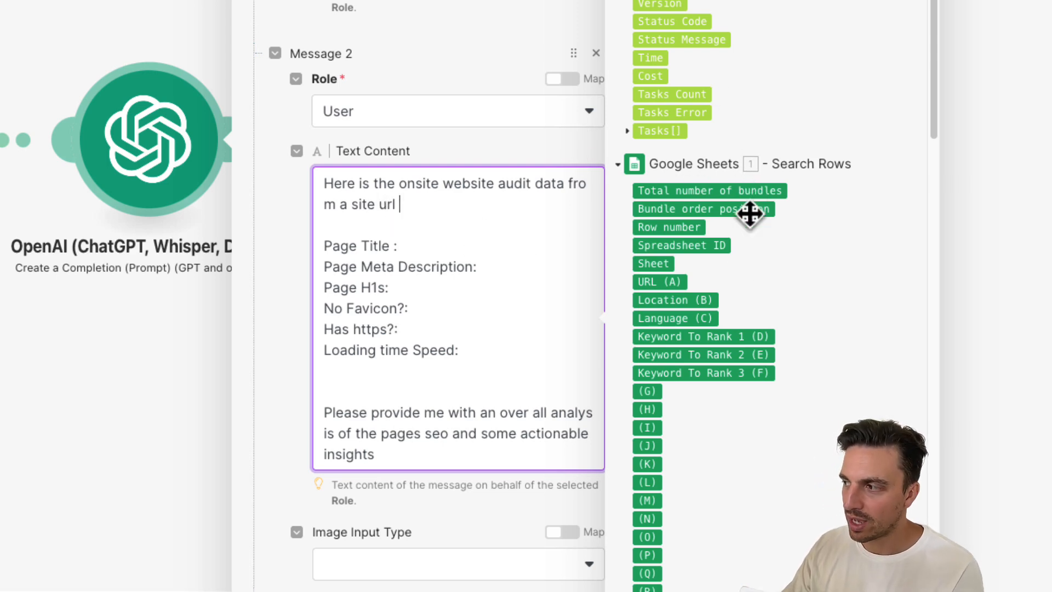
pyautogui.click(665, 283)
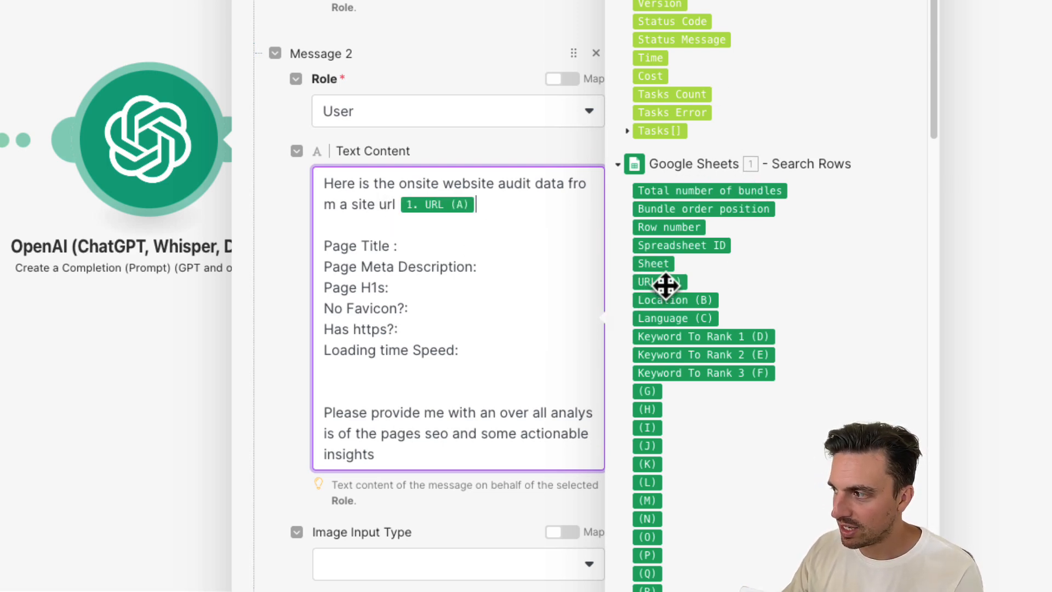
pyautogui.click(478, 266)
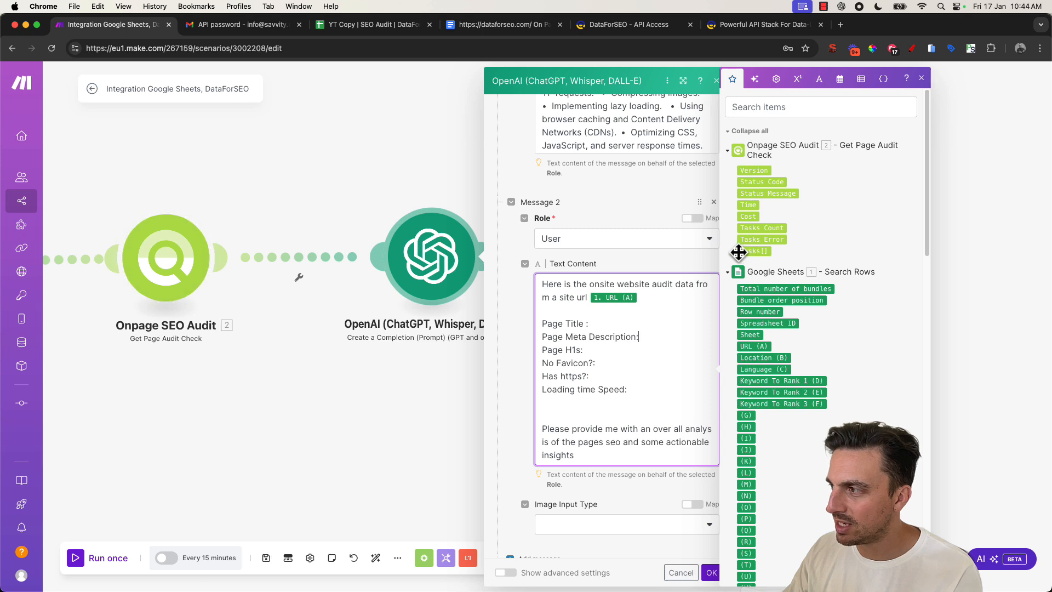
# - Expand the audit module's Tasks, result and items output fields to browse what can be mapped, then close the module
pyautogui.click(737, 251)
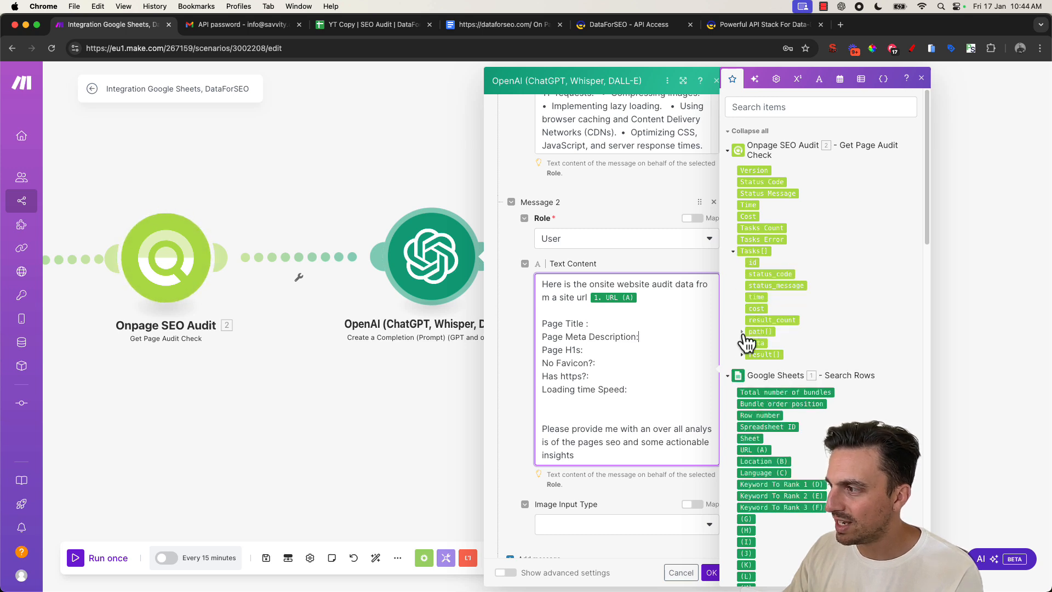
pyautogui.click(742, 332)
pyautogui.click(743, 366)
pyautogui.scroll(-1, 745, 370)
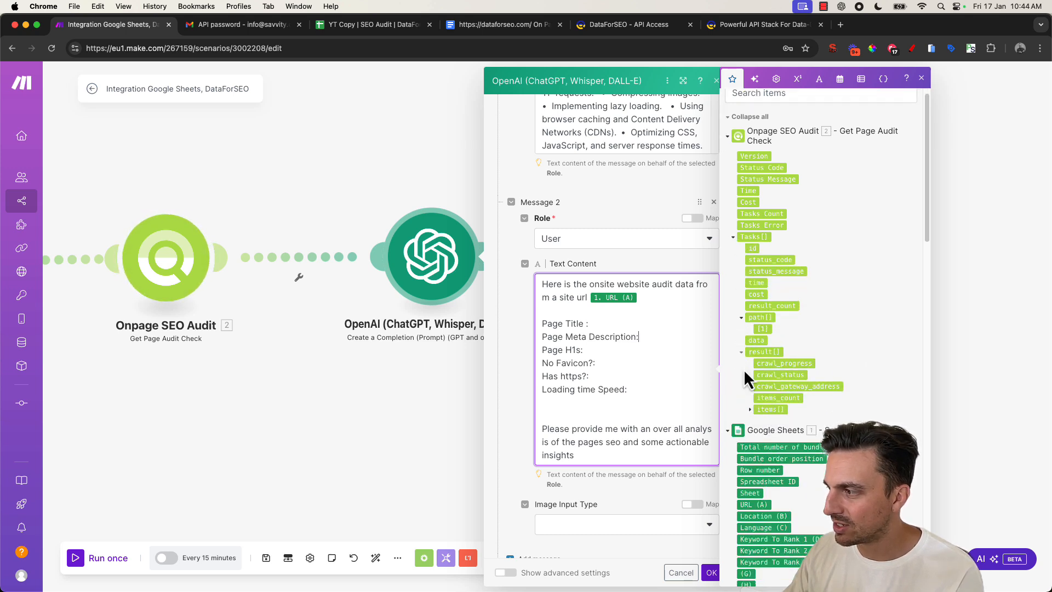
pyautogui.click(754, 400)
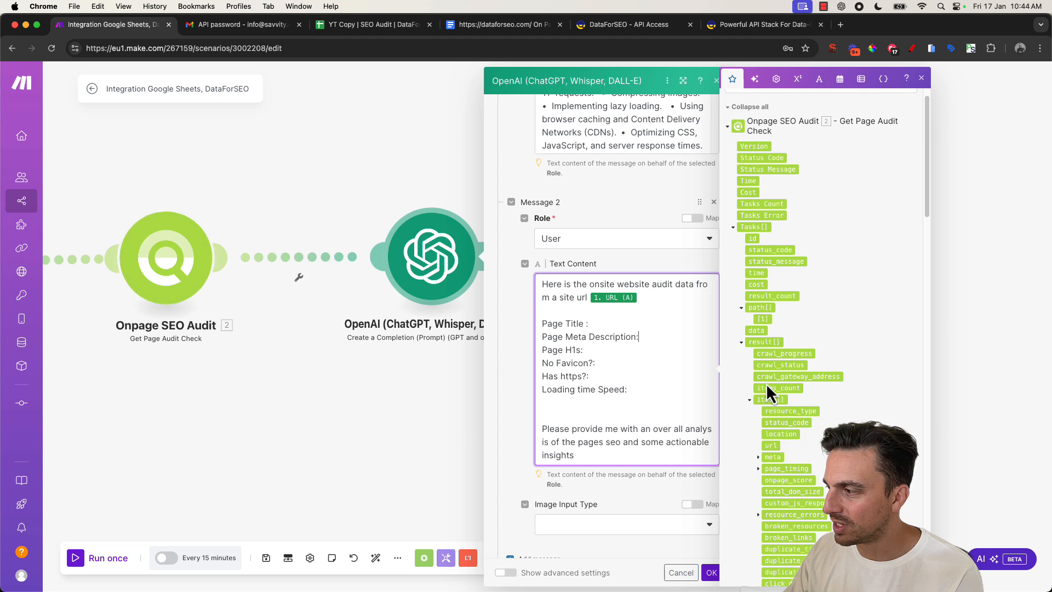
pyautogui.scroll(-10, 768, 384)
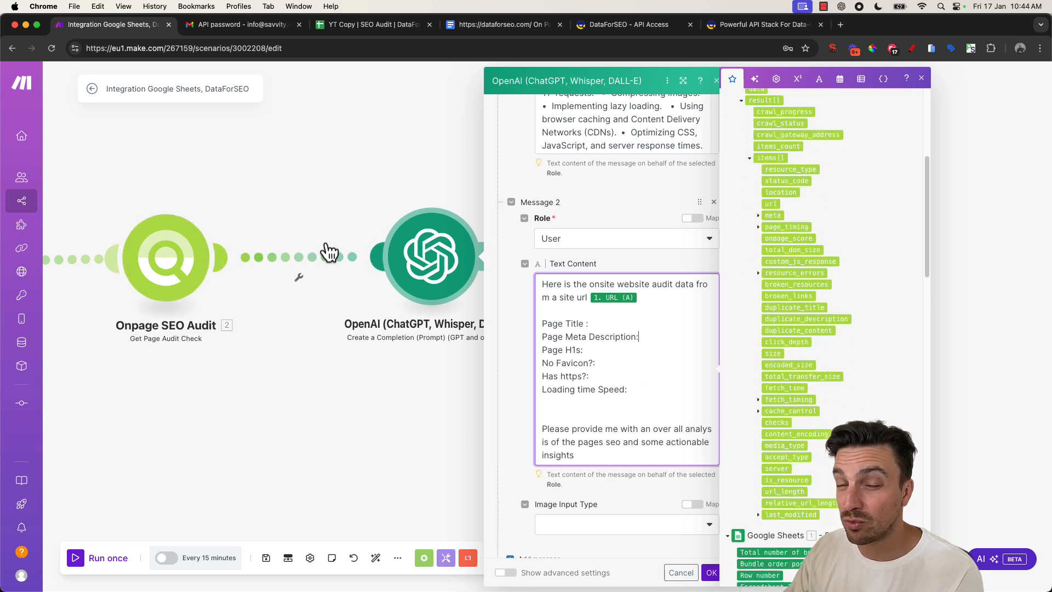
pyautogui.moveTo(680, 405); pyautogui.dragTo(647, 364)
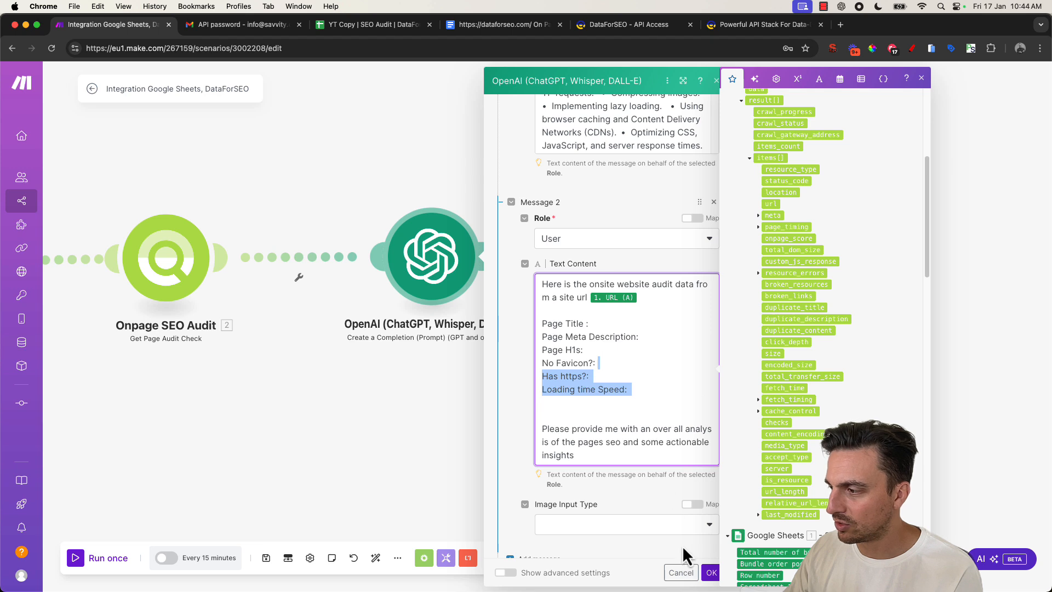
pyautogui.click(712, 571)
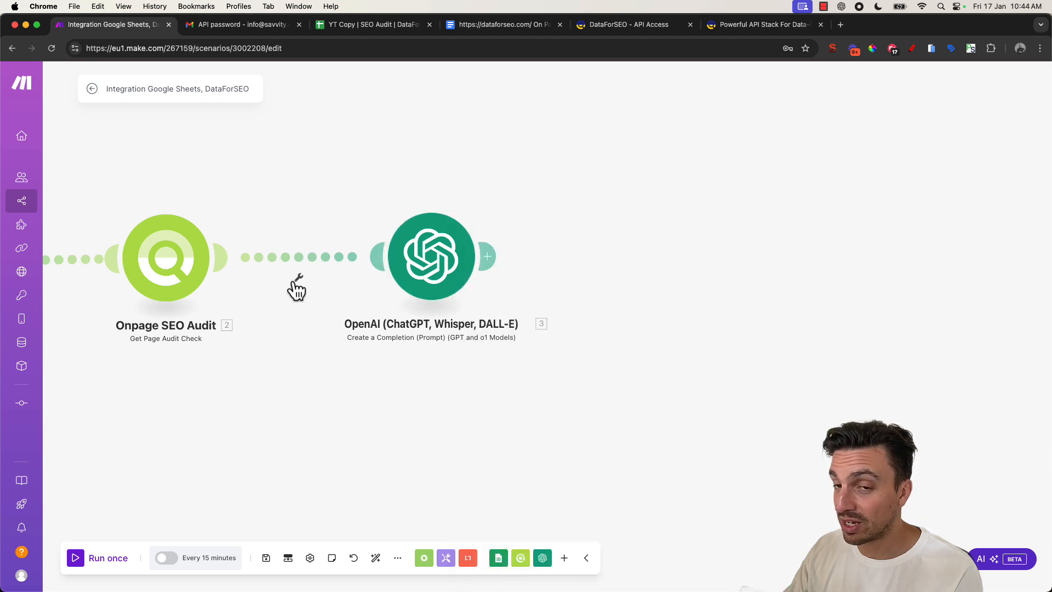
# - Unlink the OpenAI module from the Onpage SEO Audit module
pyautogui.moveTo(213, 406); pyautogui.dragTo(583, 388)
pyautogui.click(615, 214)
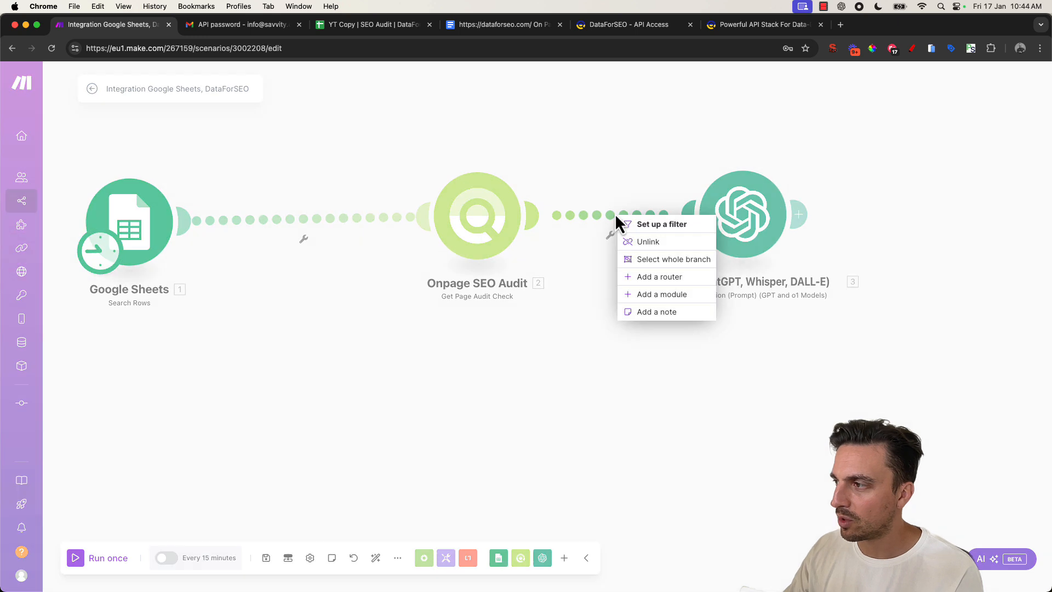
pyautogui.click(635, 245)
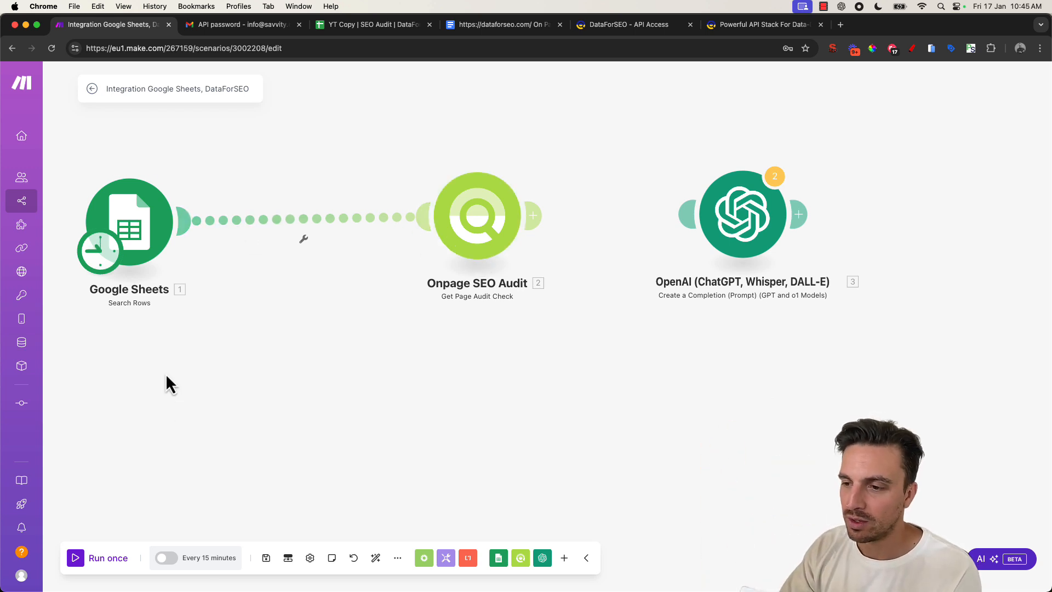
# - Run the scenario once and open the audit module's error details
pyautogui.click(102, 565)
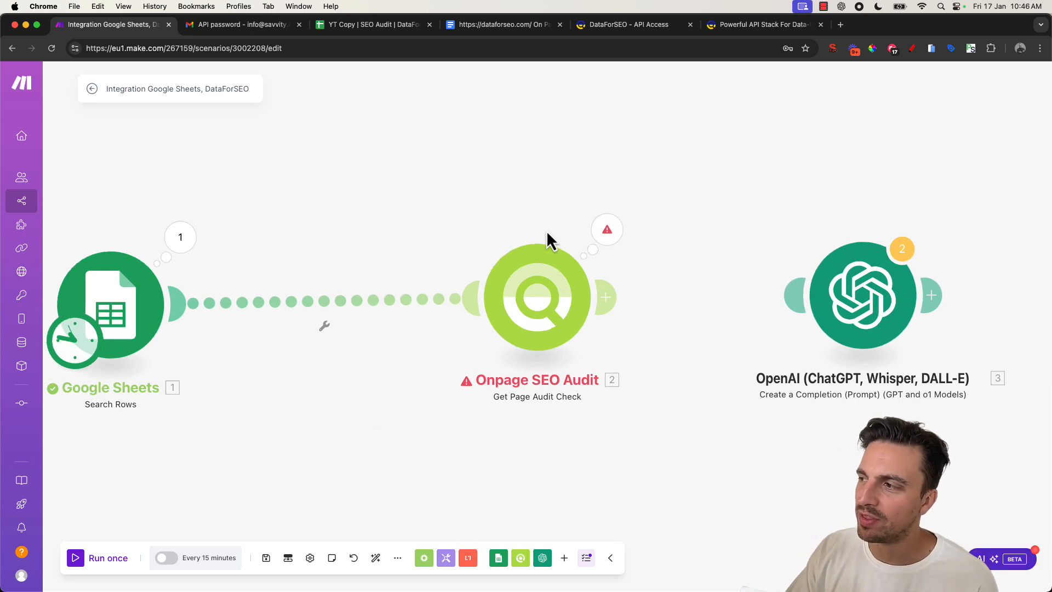
pyautogui.click(605, 230)
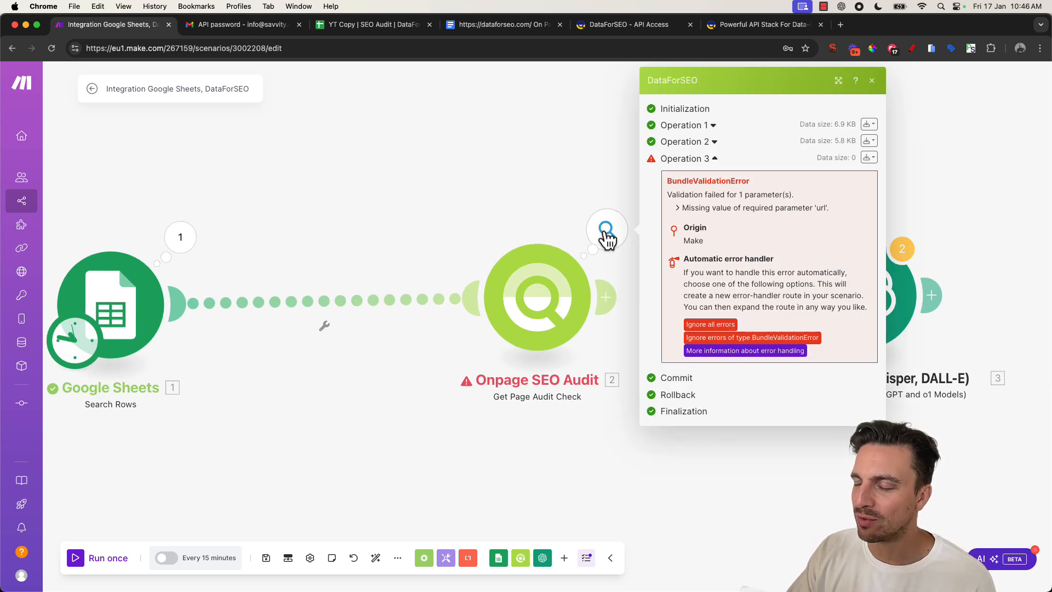
pyautogui.click(324, 235)
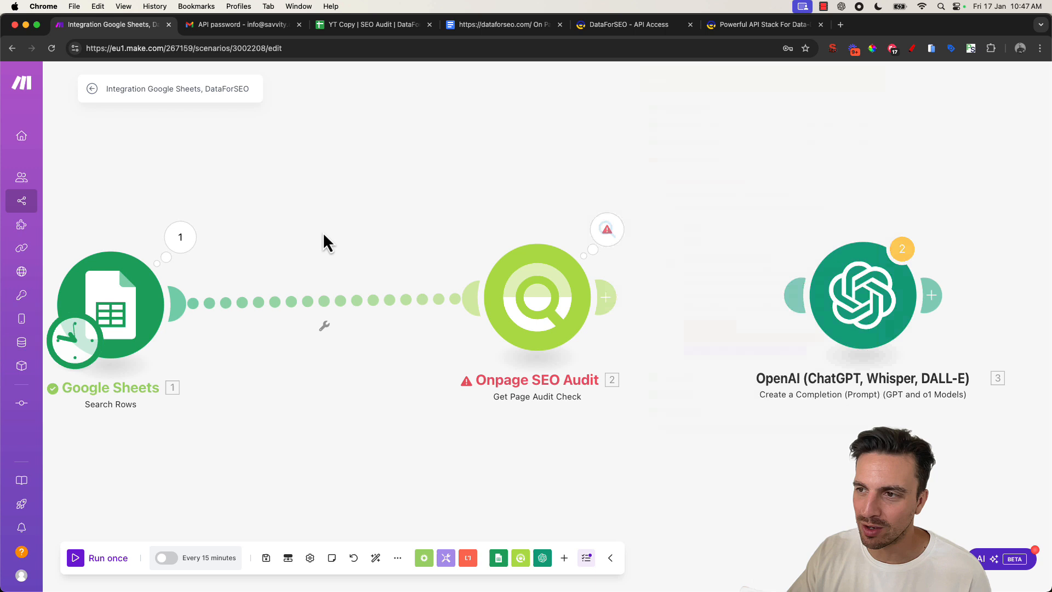
# - Set the Google Sheets Search Rows module's result limit to 1
pyautogui.click(162, 287)
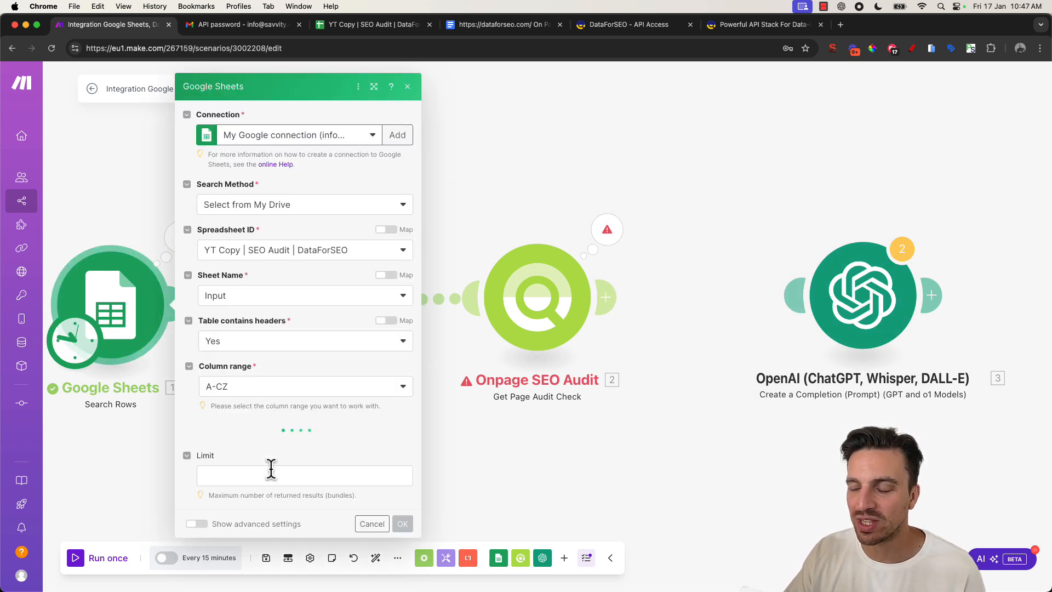
pyautogui.click(253, 474)
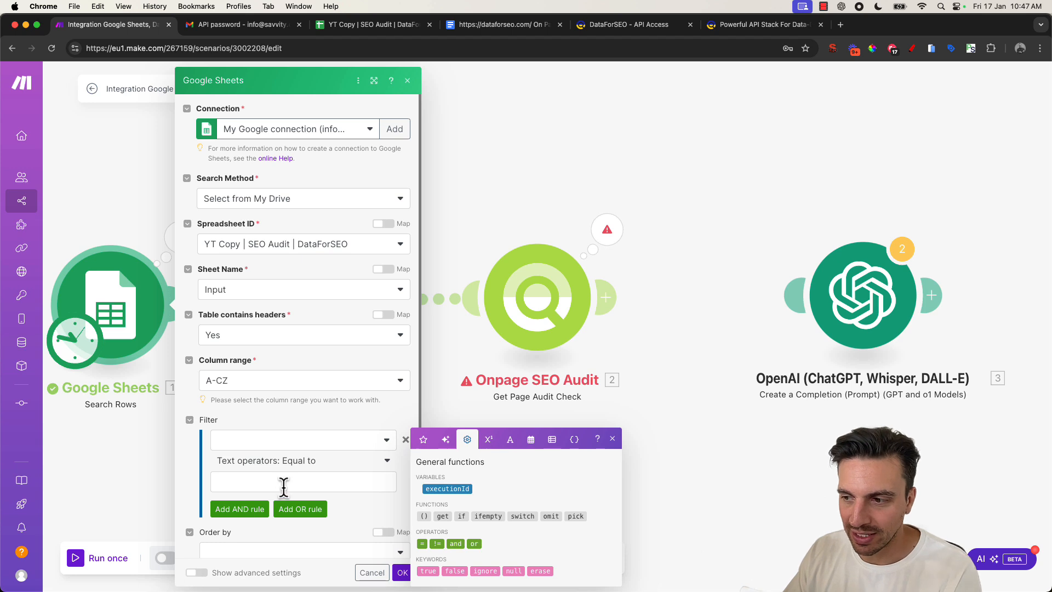
pyautogui.scroll(-3, 291, 477)
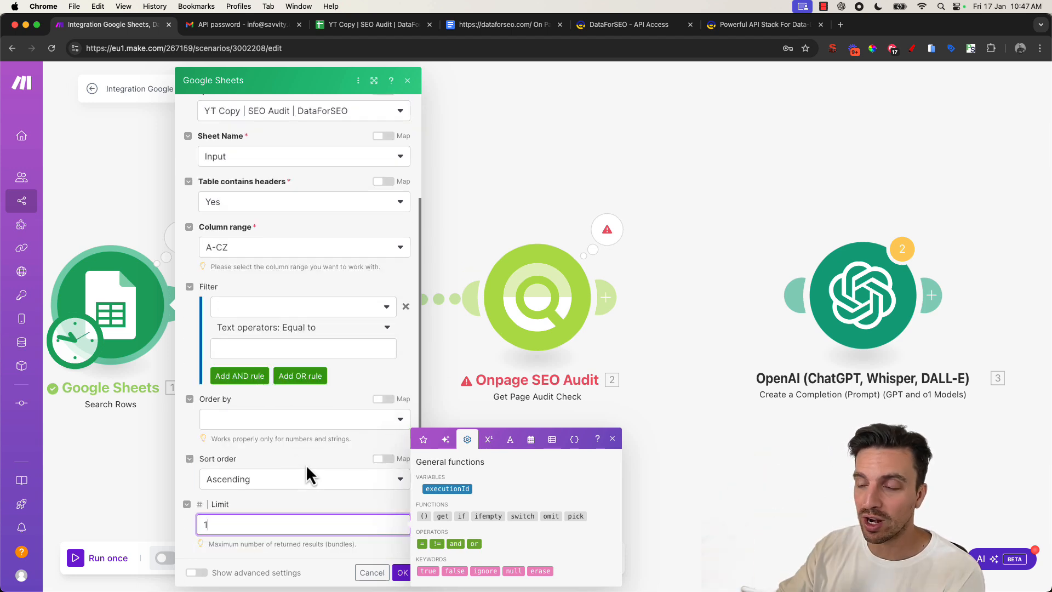
# - Clear the second site's row A3:D3 in the Input sheet of the spreadsheet
pyautogui.click(378, 25)
pyautogui.moveTo(163, 189); pyautogui.dragTo(411, 197)
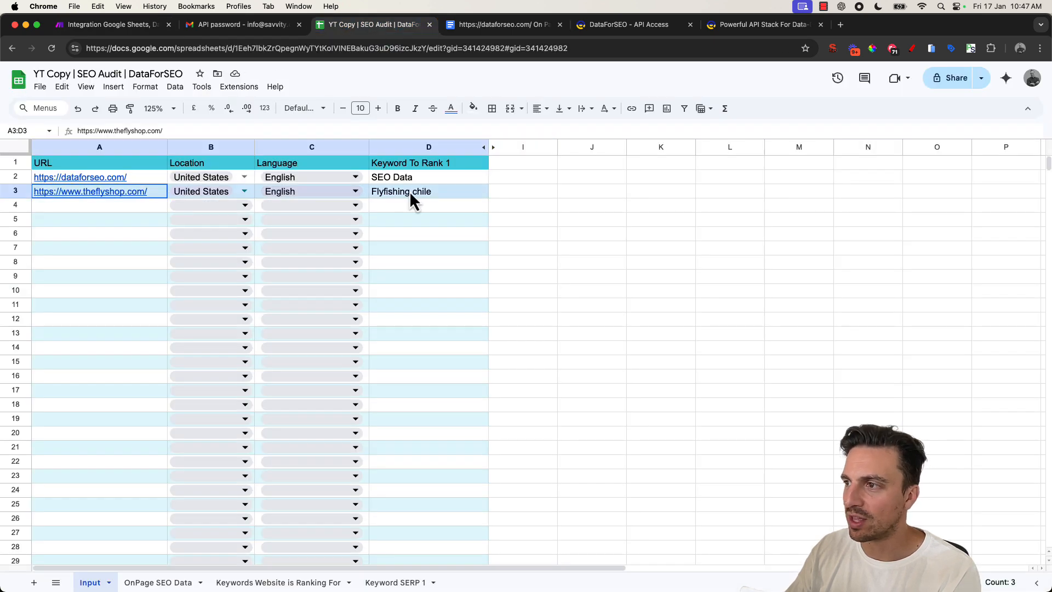
pyautogui.press('Delete')
pyautogui.press('Down')
pyautogui.press('Down')
pyautogui.press('Down')
pyautogui.press('Down')
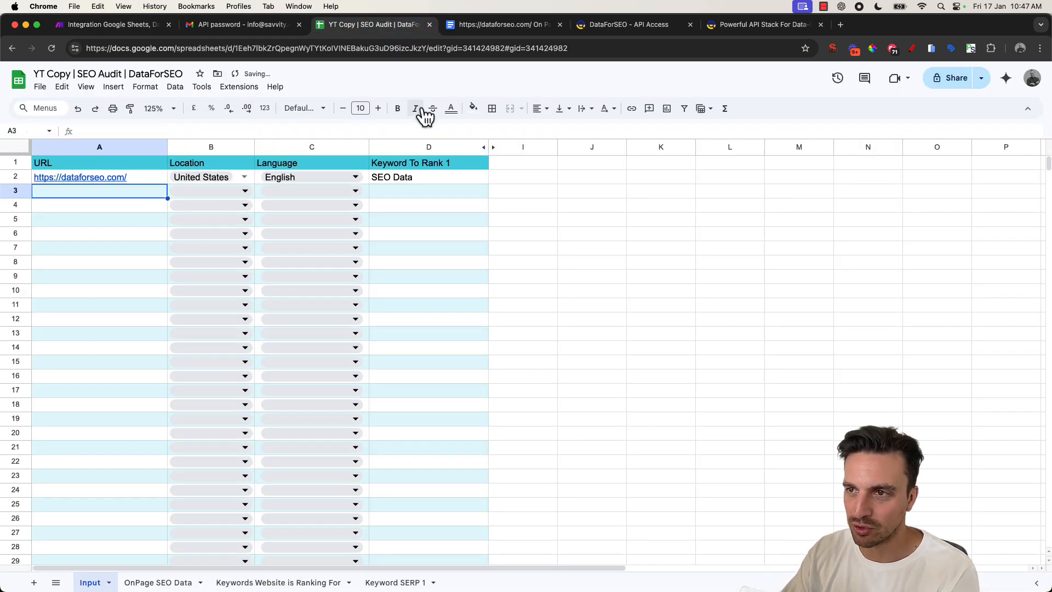
pyautogui.press('Up')
pyautogui.press('Up')
pyautogui.press('Up')
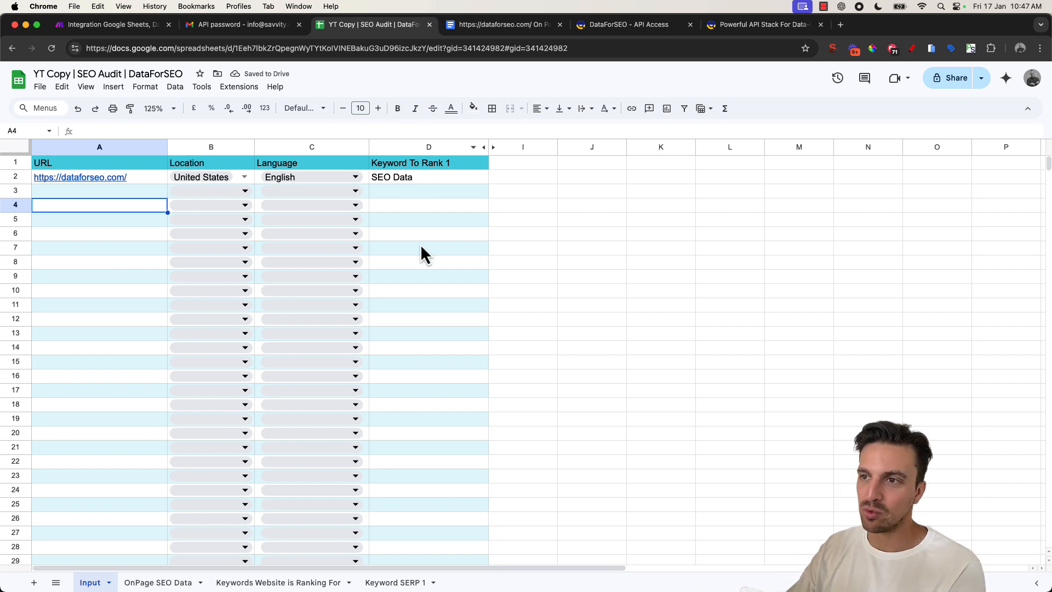
# - Confirm the Google Sheets module settings and run the scenario once
pyautogui.click(103, 29)
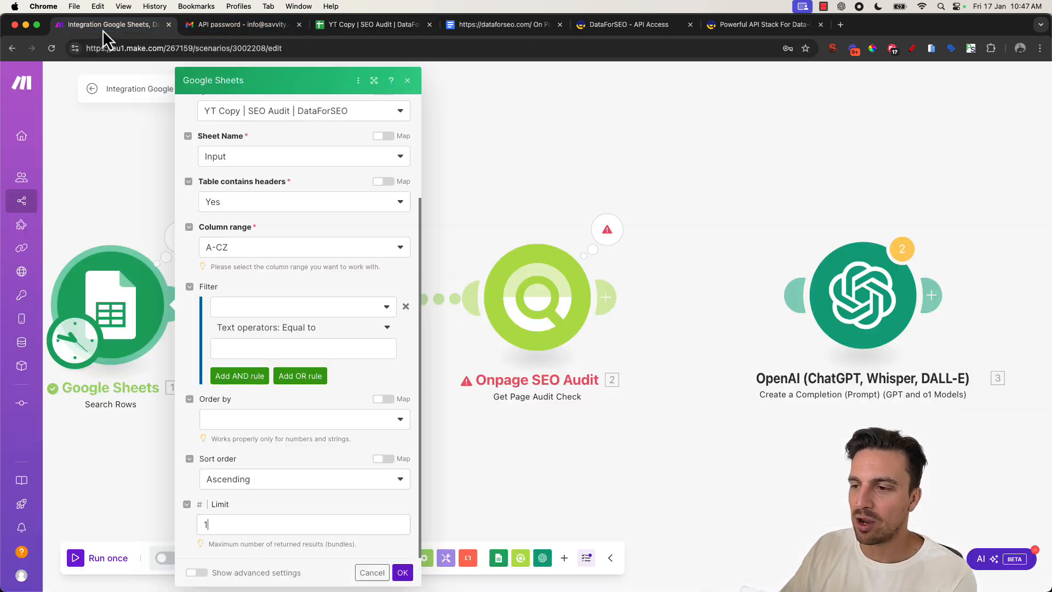
pyautogui.click(397, 571)
pyautogui.moveTo(563, 300); pyautogui.dragTo(442, 307)
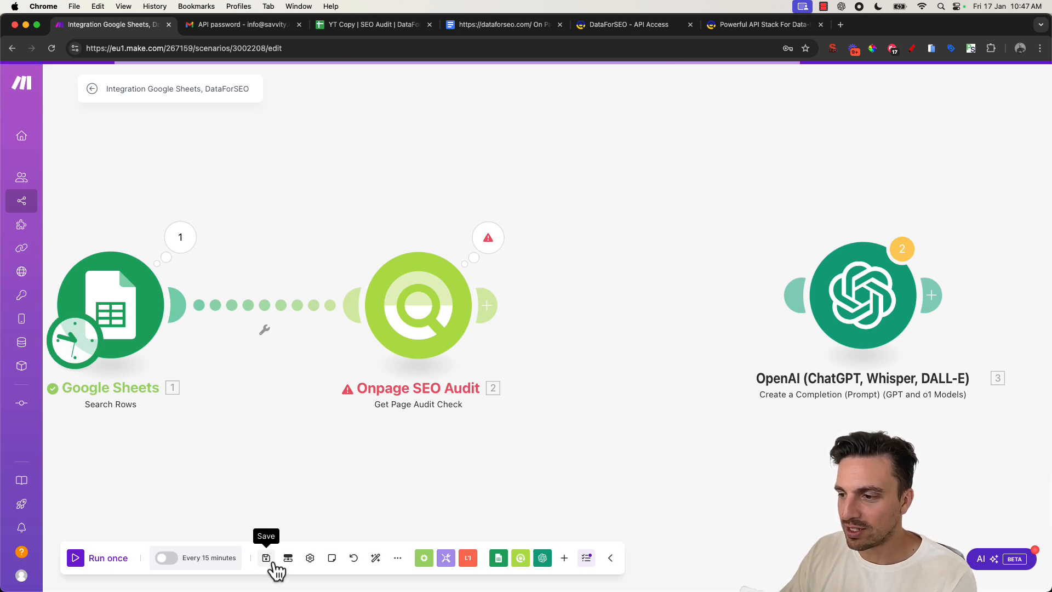
pyautogui.click(141, 380)
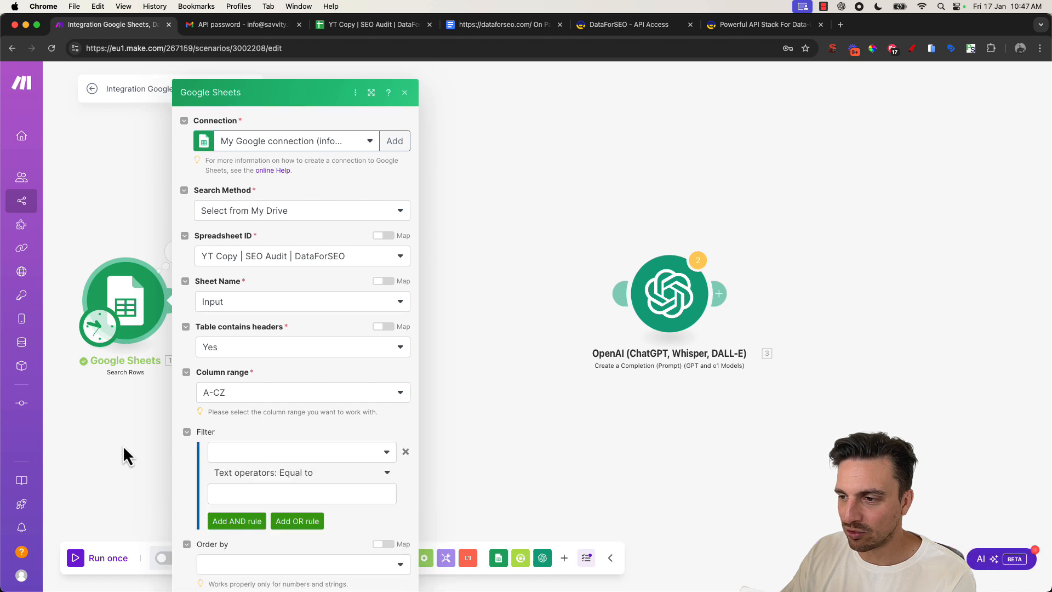
pyautogui.click(123, 445)
pyautogui.click(72, 565)
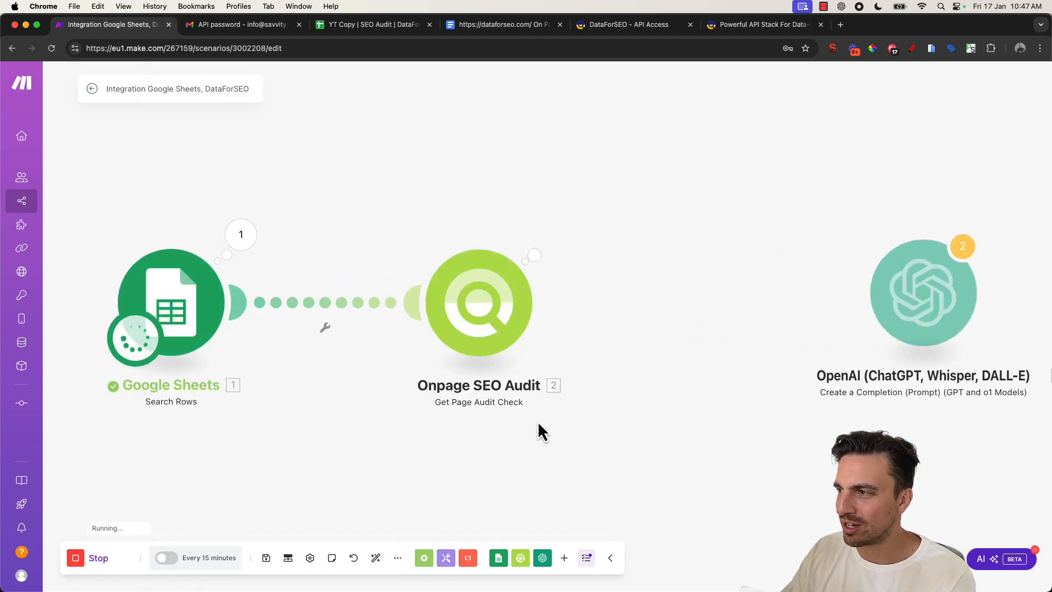
# - Browse the audit module's output bundle, expanding Tasks, data, result and items
pyautogui.moveTo(512, 433); pyautogui.dragTo(442, 421)
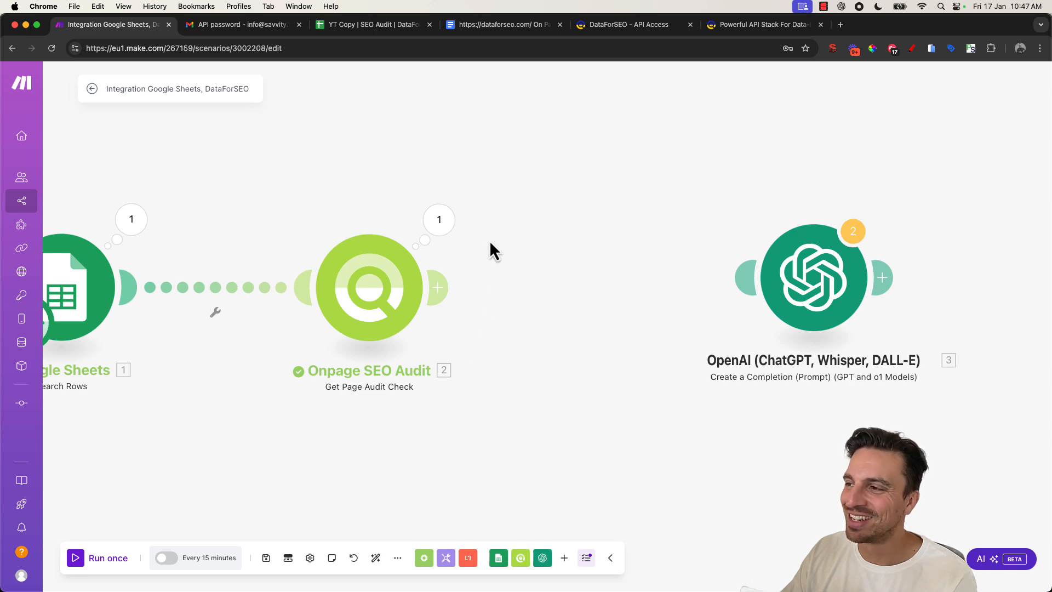
pyautogui.click(439, 219)
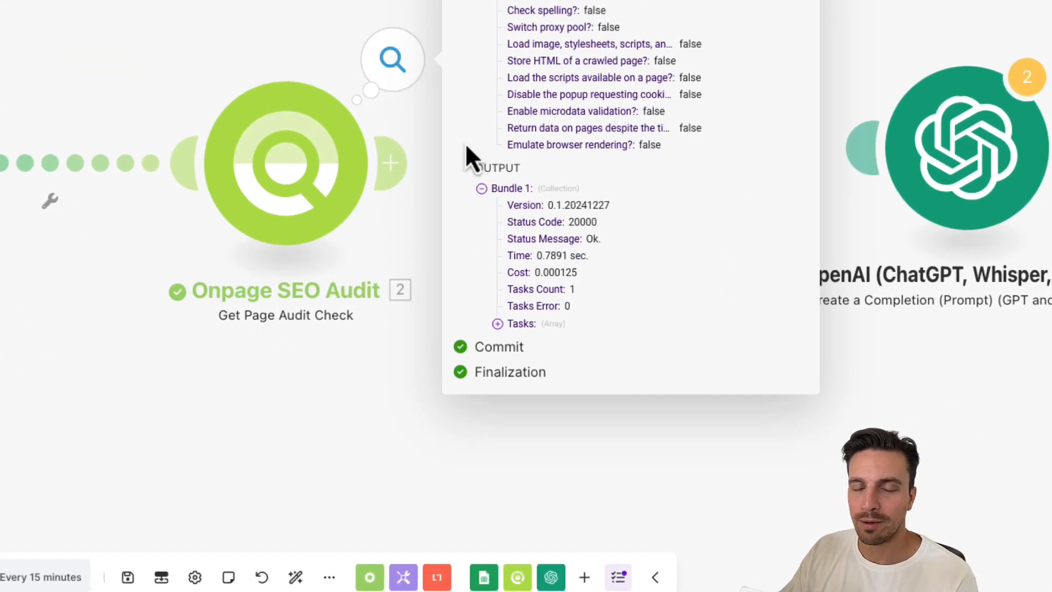
pyautogui.click(520, 324)
pyautogui.click(514, 340)
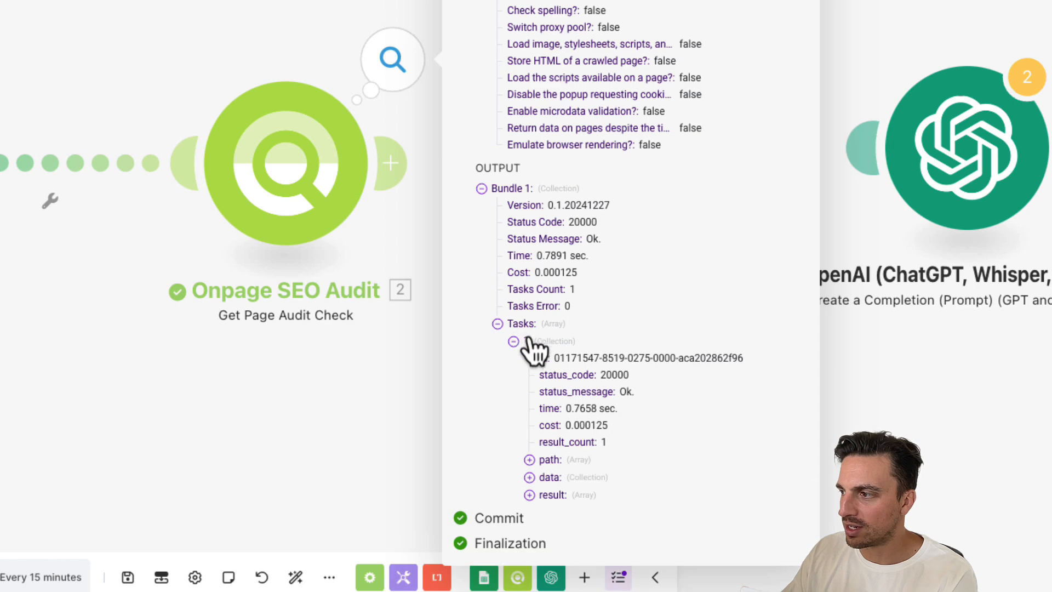
pyautogui.click(548, 476)
pyautogui.scroll(-3, 554, 474)
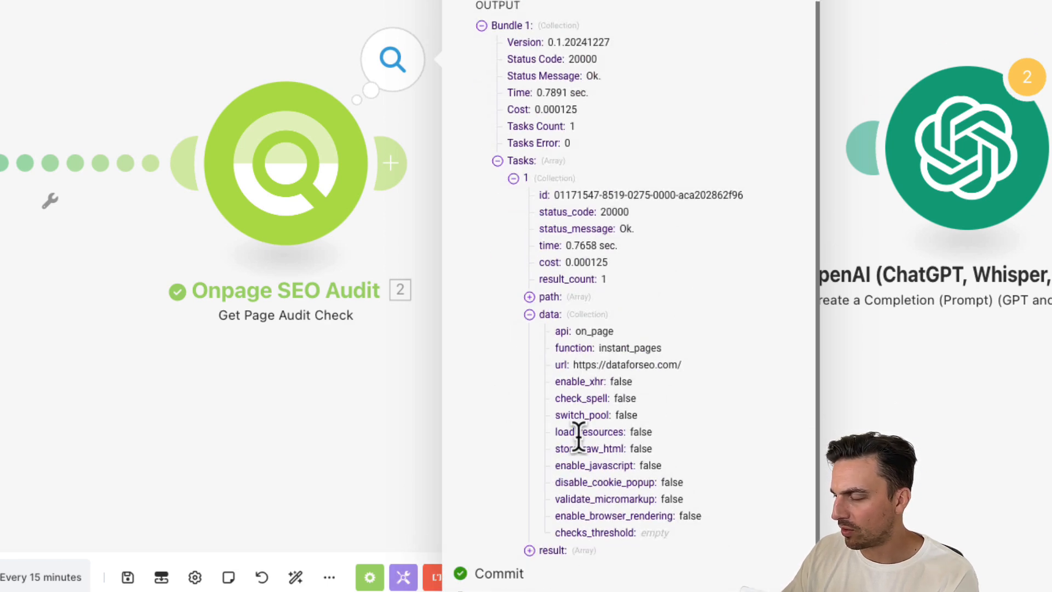
pyautogui.scroll(-1, 594, 482)
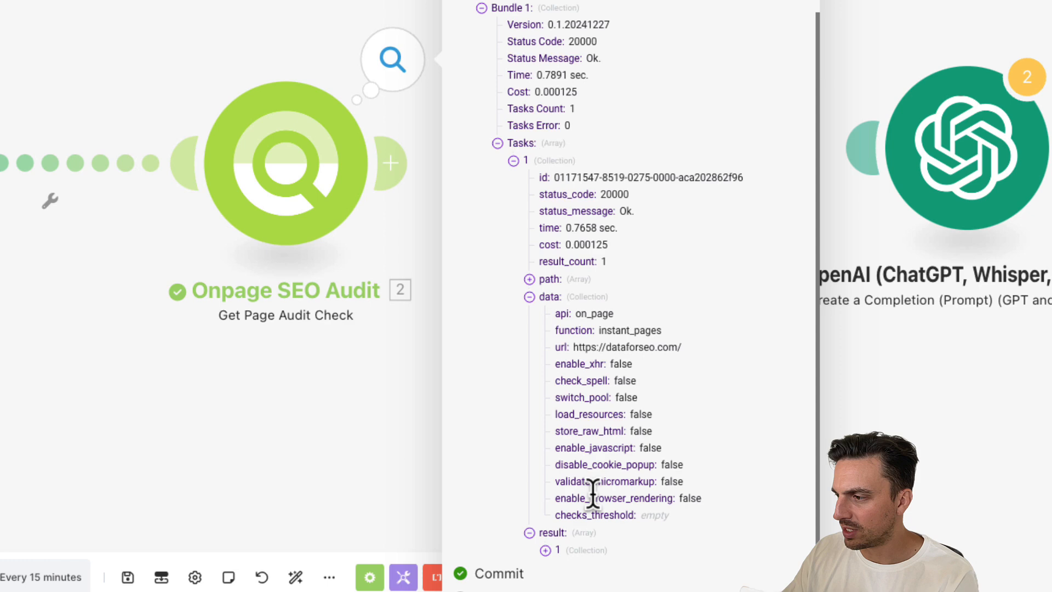
pyautogui.click(563, 531)
pyautogui.scroll(-2, 600, 463)
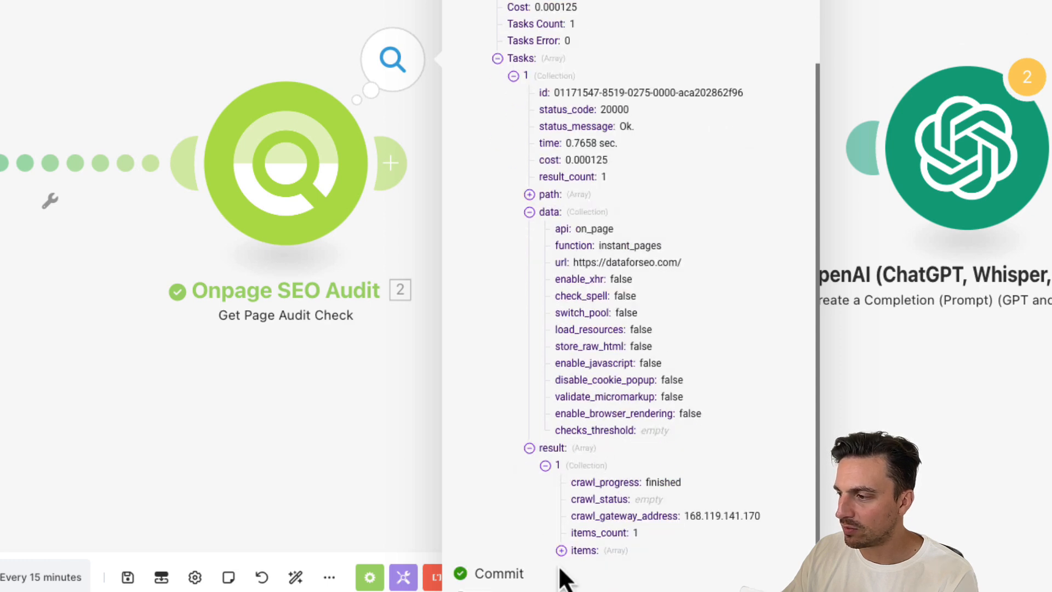
pyautogui.scroll(-1, 625, 511)
pyautogui.click(573, 532)
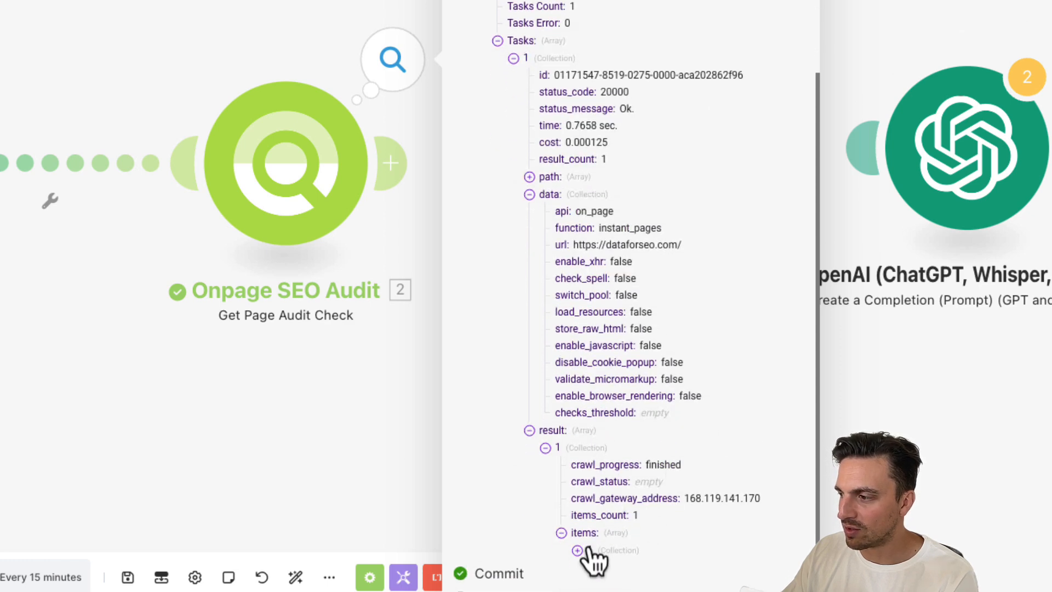
pyautogui.scroll(-10, 636, 469)
pyautogui.scroll(-3, 745, 292)
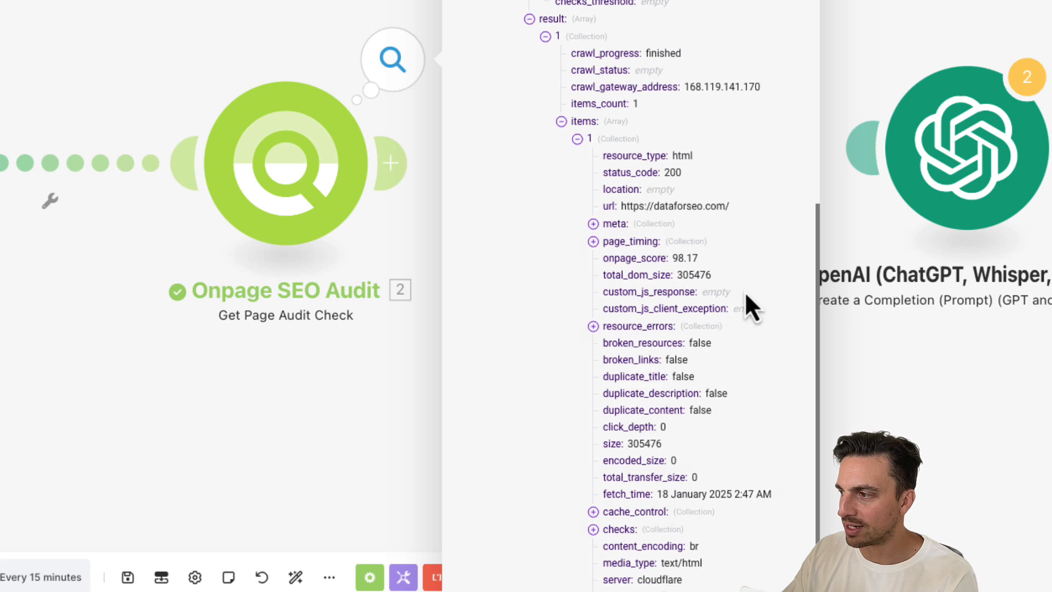
pyautogui.click(921, 413)
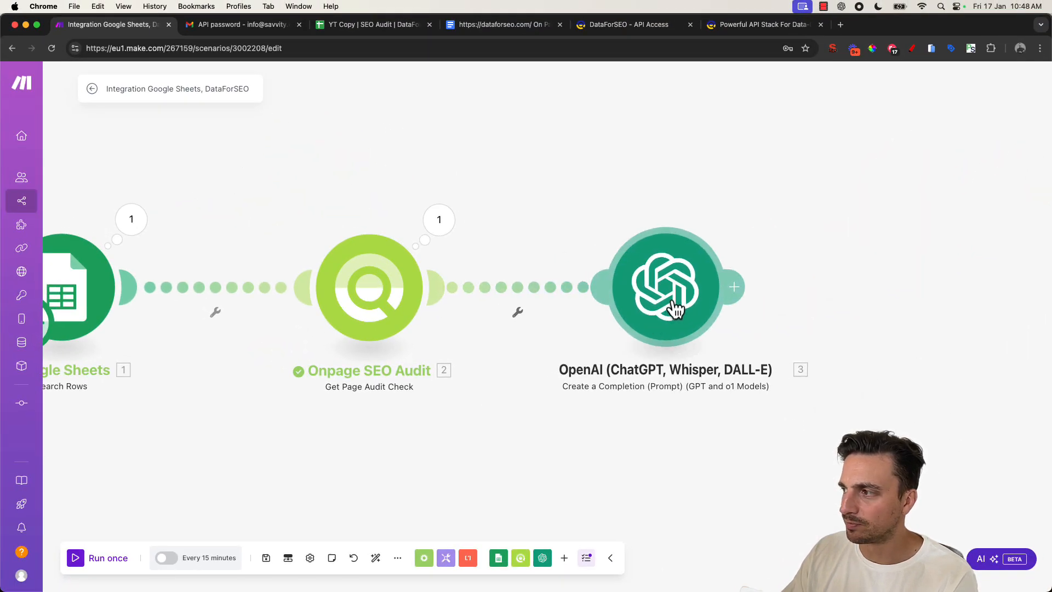
# - Reopen the OpenAI module and try mapping the audit's Tasks path after 'Page Title :', then remove it
pyautogui.click(675, 309)
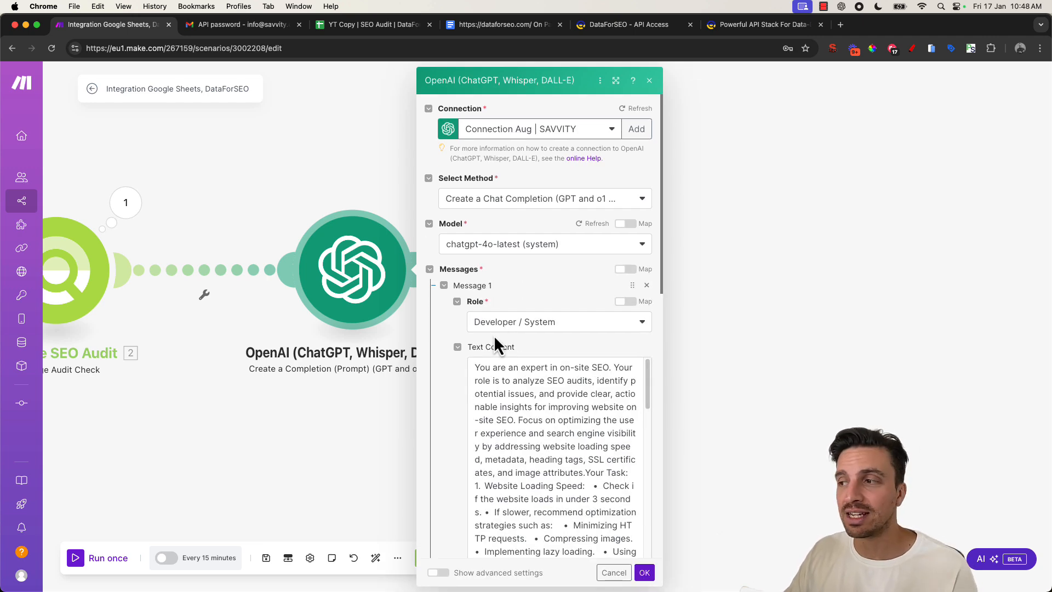
pyautogui.scroll(-10, 585, 446)
pyautogui.scroll(-10, 446, 433)
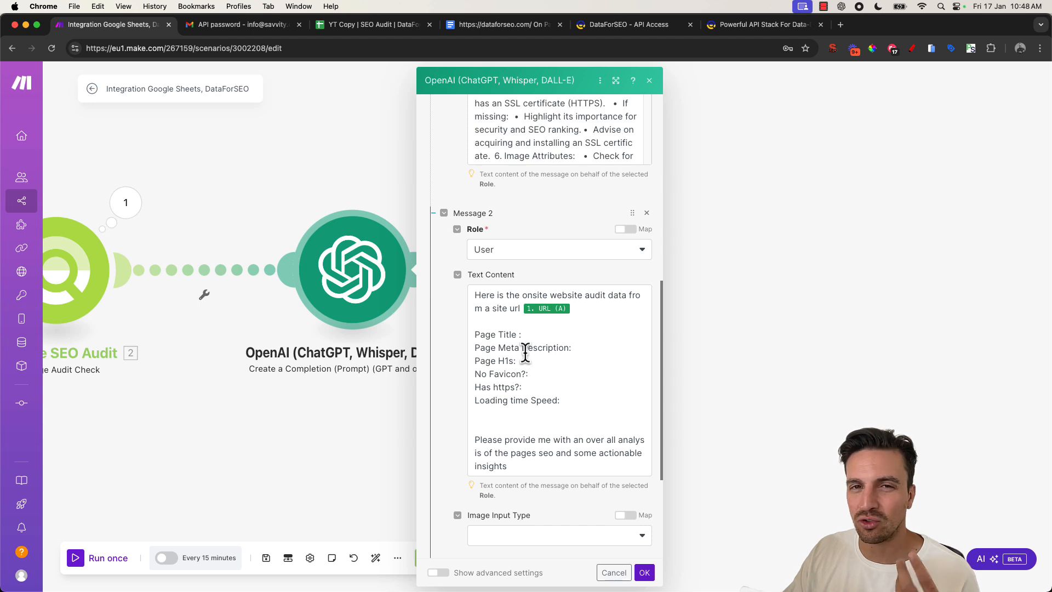
pyautogui.click(553, 337)
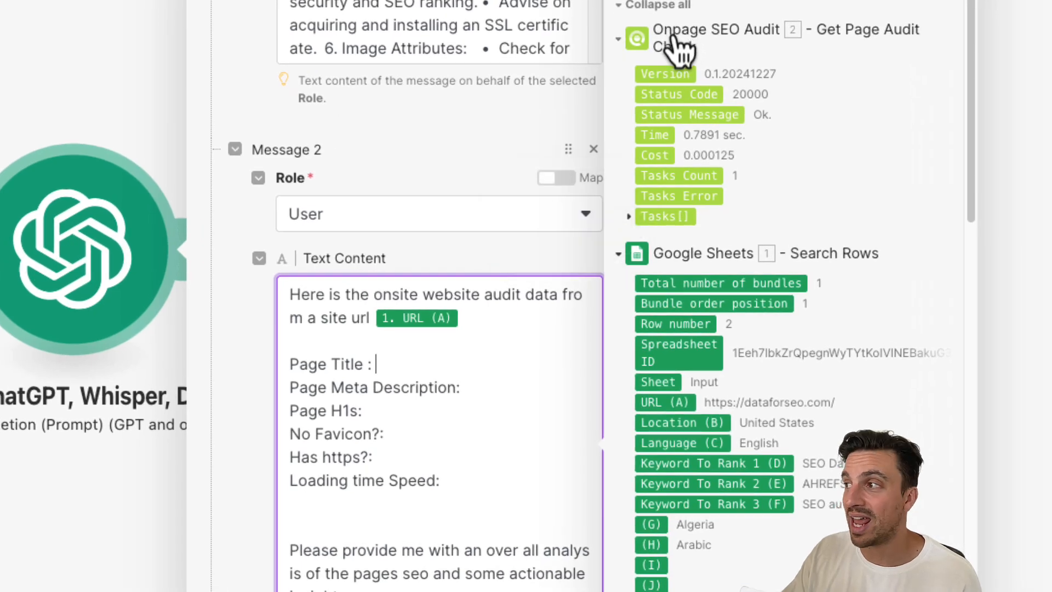
pyautogui.click(637, 216)
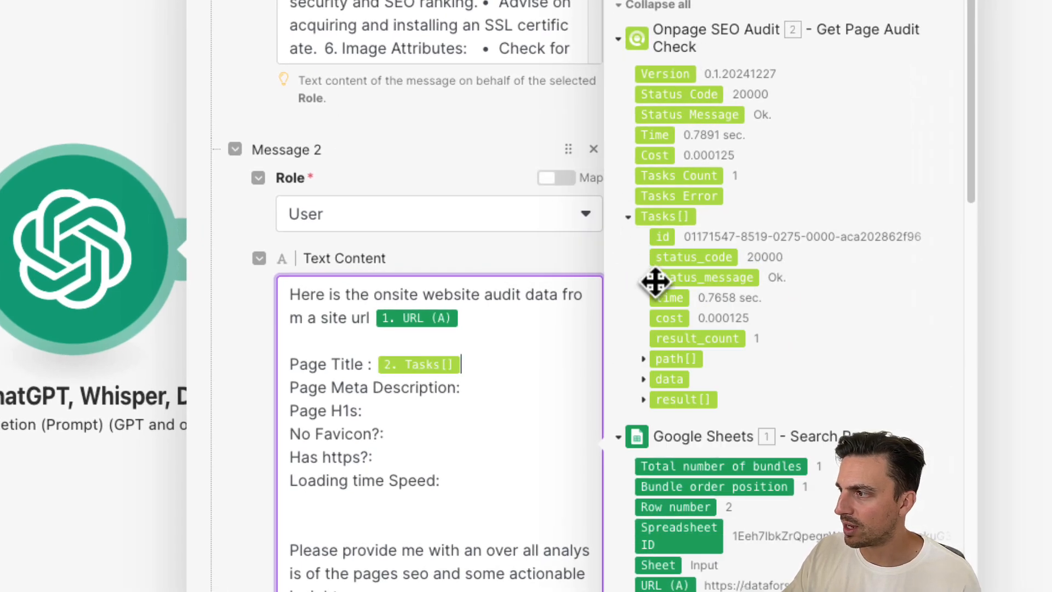
pyautogui.click(651, 361)
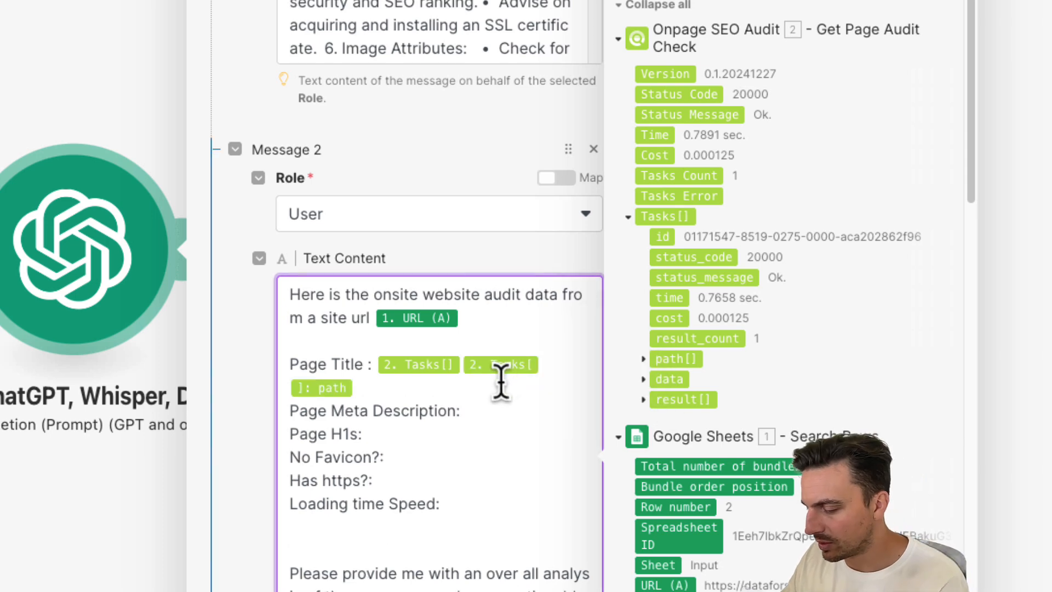
pyautogui.press('BackSpace')
pyautogui.press('BackSpace')
pyautogui.press('BackSpace')
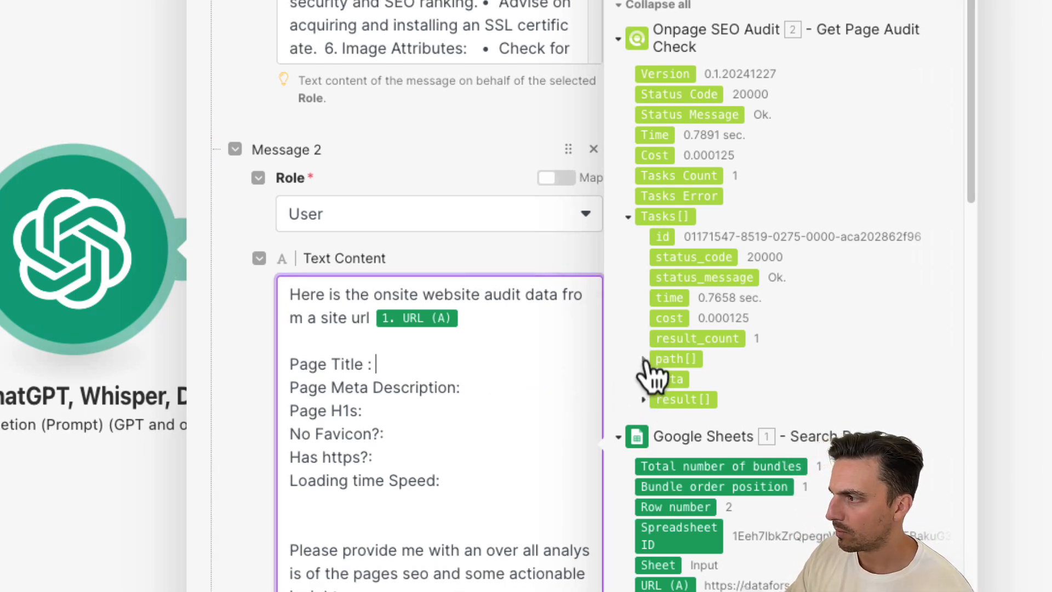
# - Map the audit's Tasks result items meta title after 'Page Title :' in the user message
pyautogui.click(650, 364)
pyautogui.click(645, 401)
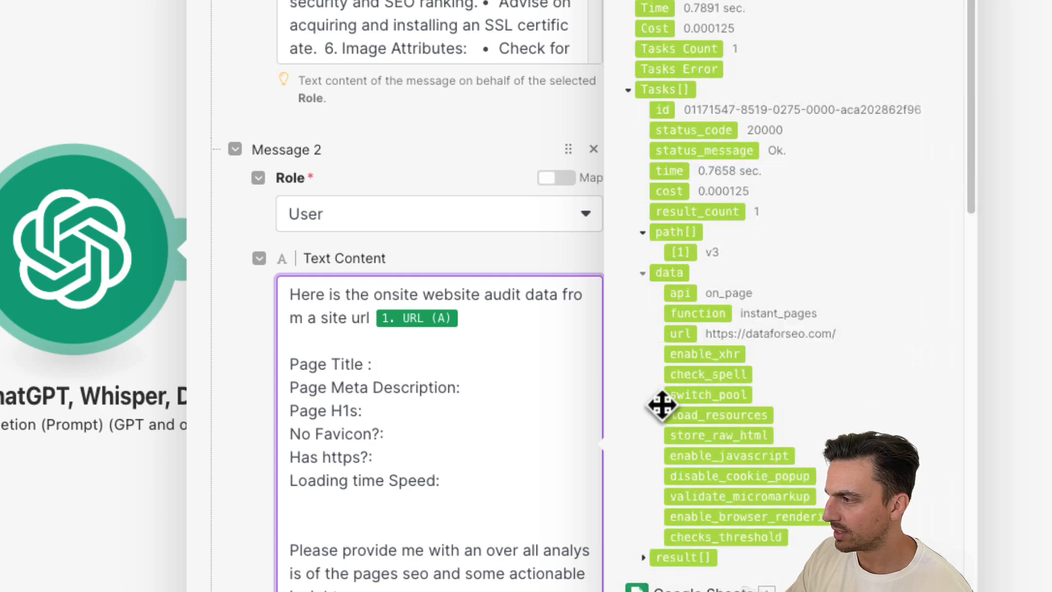
pyautogui.scroll(-4, 663, 427)
pyautogui.scroll(-3, 679, 462)
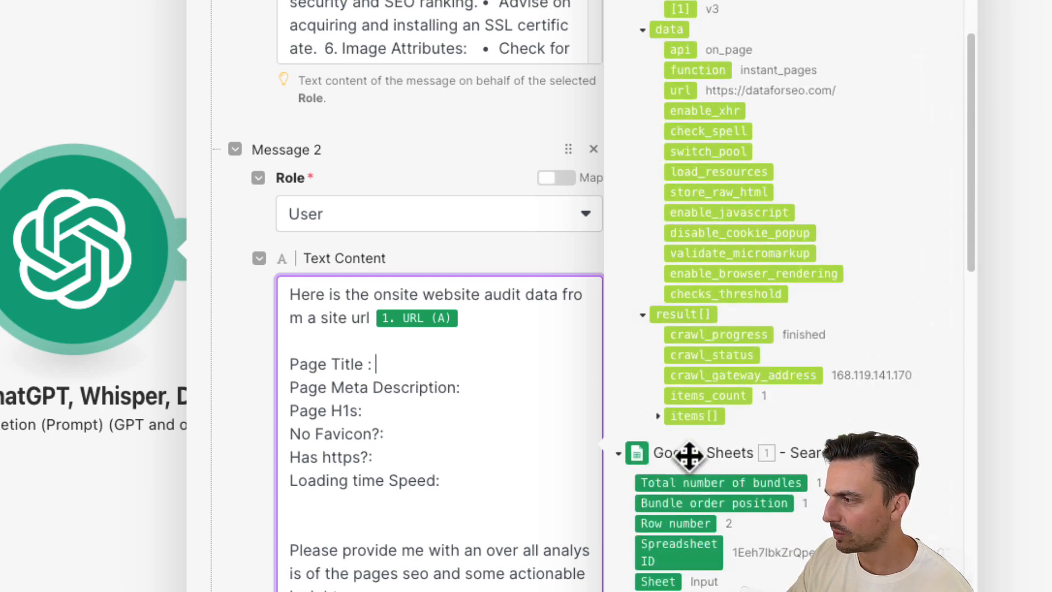
pyautogui.click(657, 415)
pyautogui.scroll(-3, 747, 444)
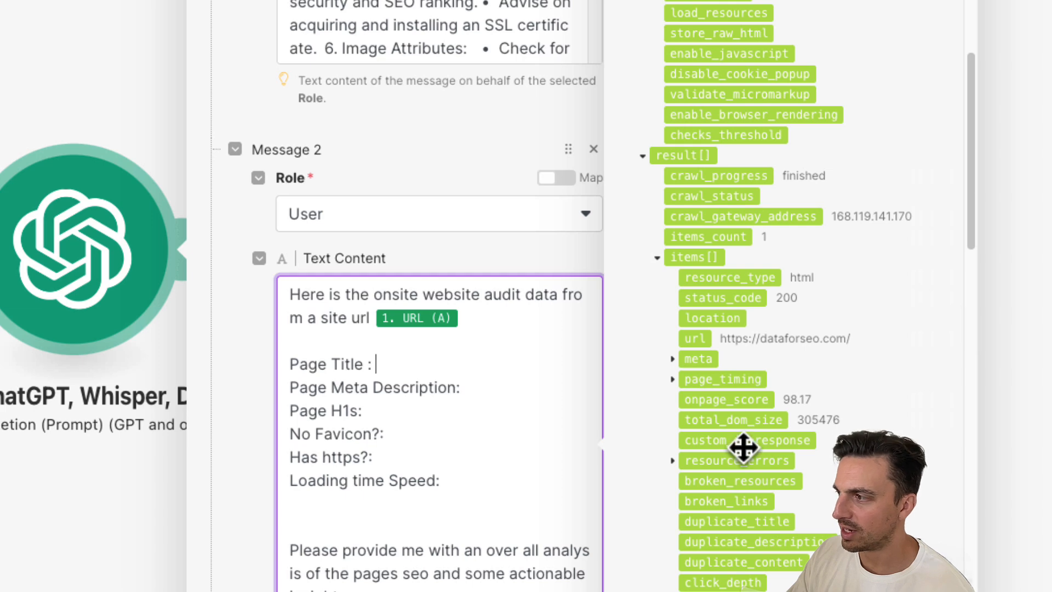
pyautogui.click(672, 359)
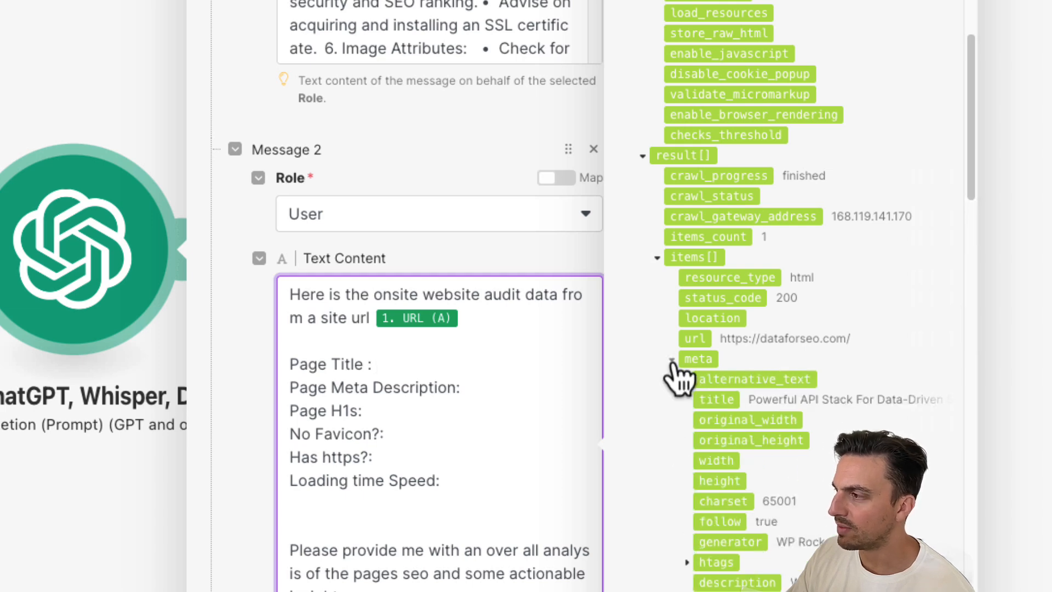
pyautogui.click(723, 404)
pyautogui.click(545, 418)
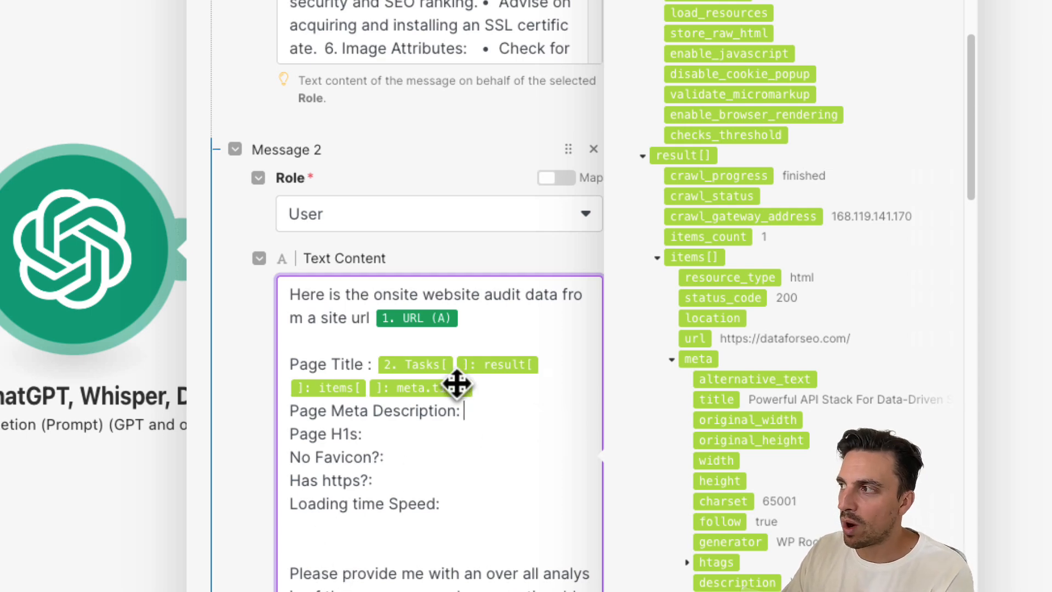
# - Map the audit's Tasks result items meta description after 'Page Meta Description:' in the user message
pyautogui.scroll(10, 927, 423)
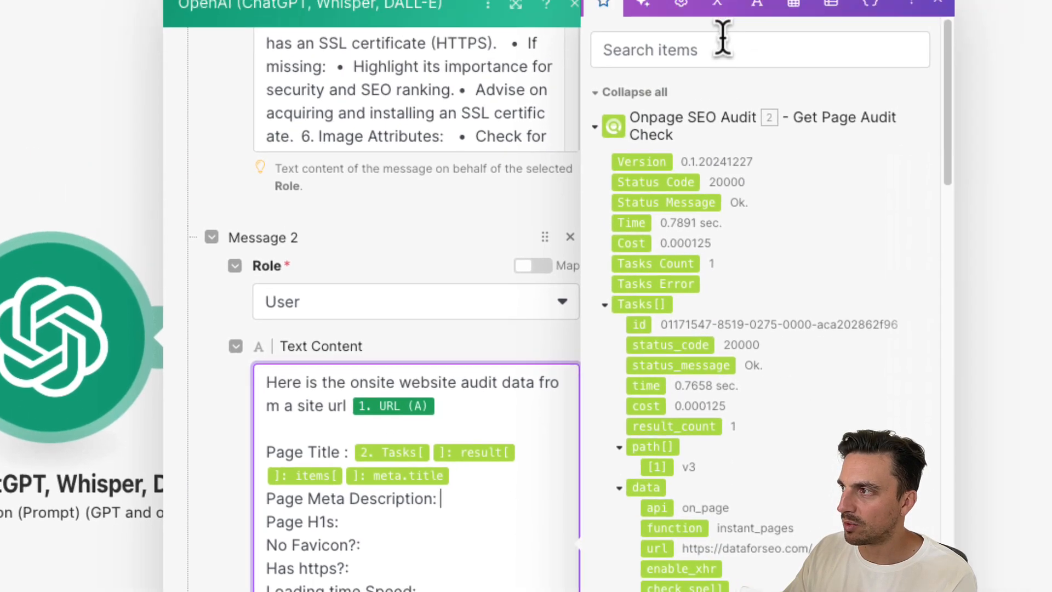
pyautogui.click(721, 60)
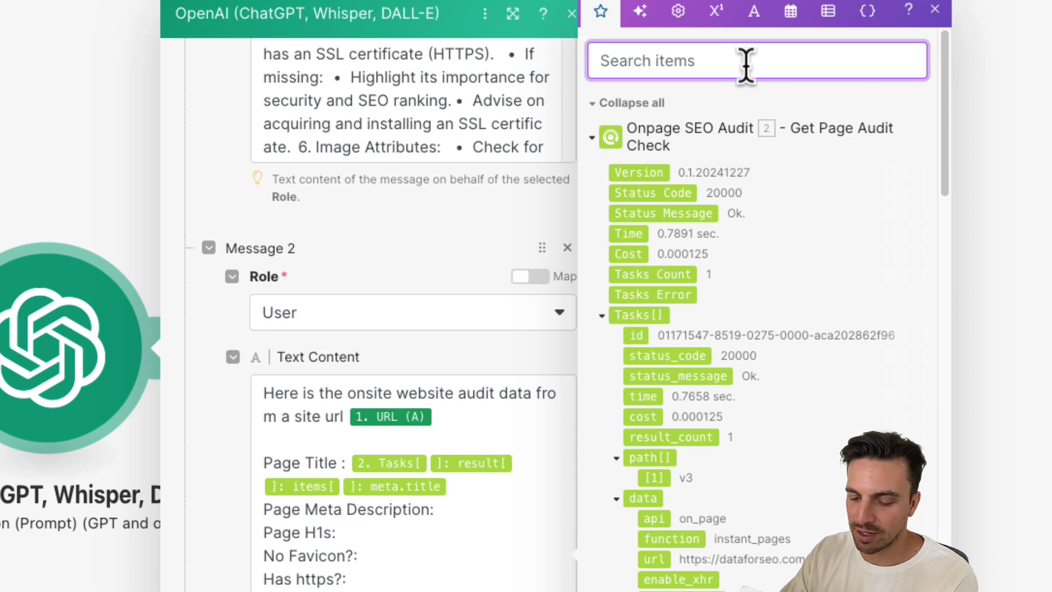
pyautogui.write('des')
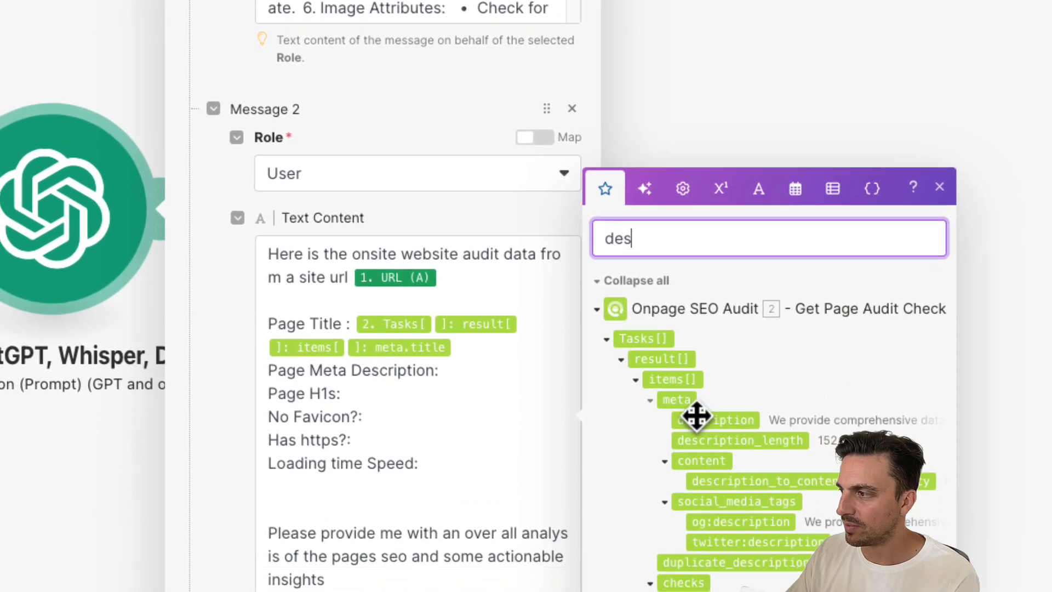
pyautogui.moveTo(701, 560); pyautogui.dragTo(671, 560)
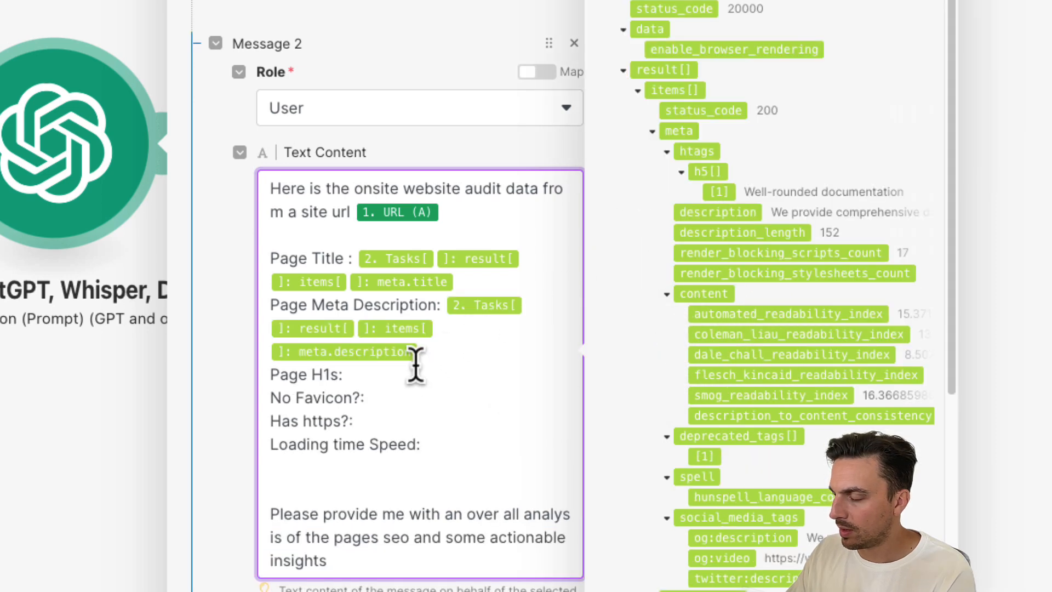
# - Search the audit output for h1 and map the meta htags h1 item after 'Page H1s:'
pyautogui.click(775, 74)
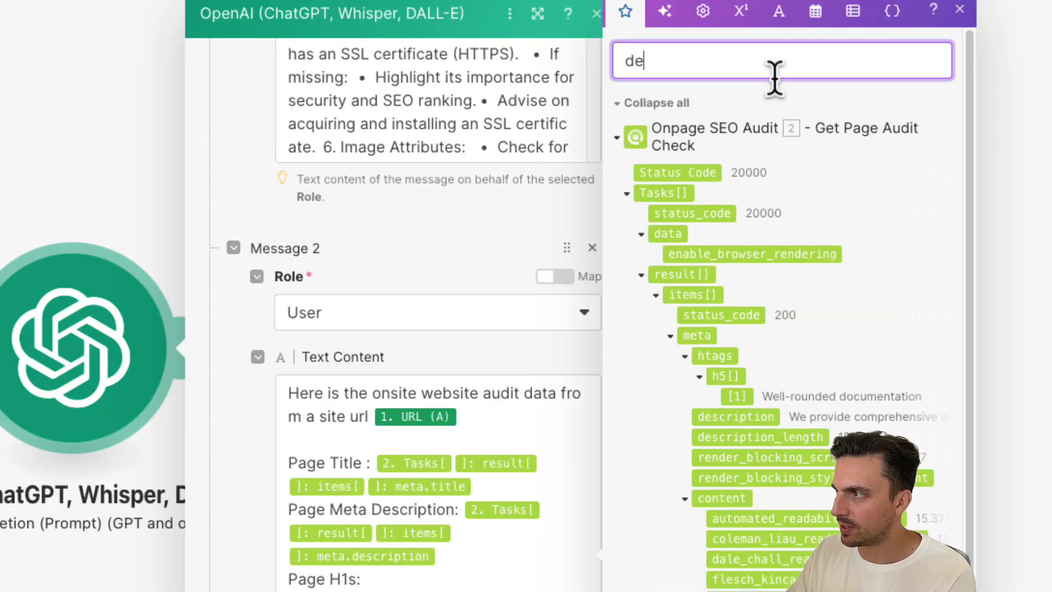
pyautogui.press('BackSpace')
pyautogui.press('BackSpace')
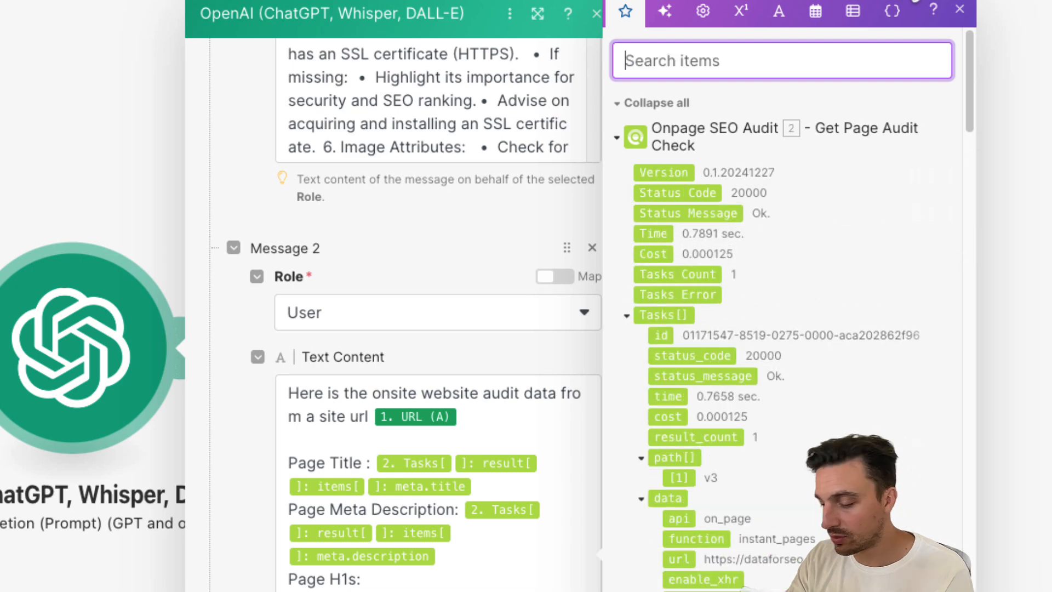
pyautogui.write('h1')
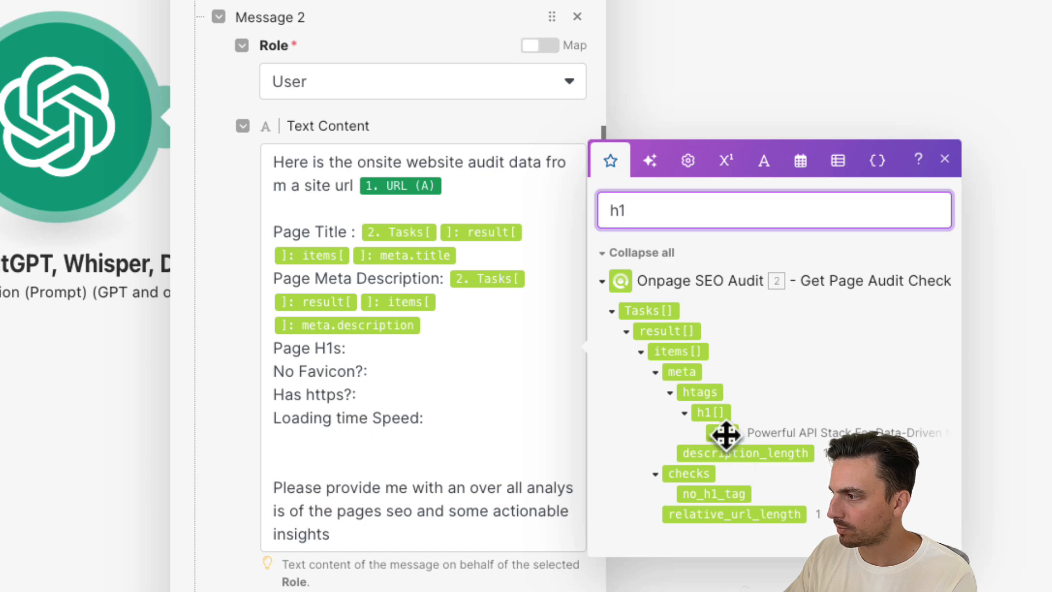
pyautogui.click(443, 340)
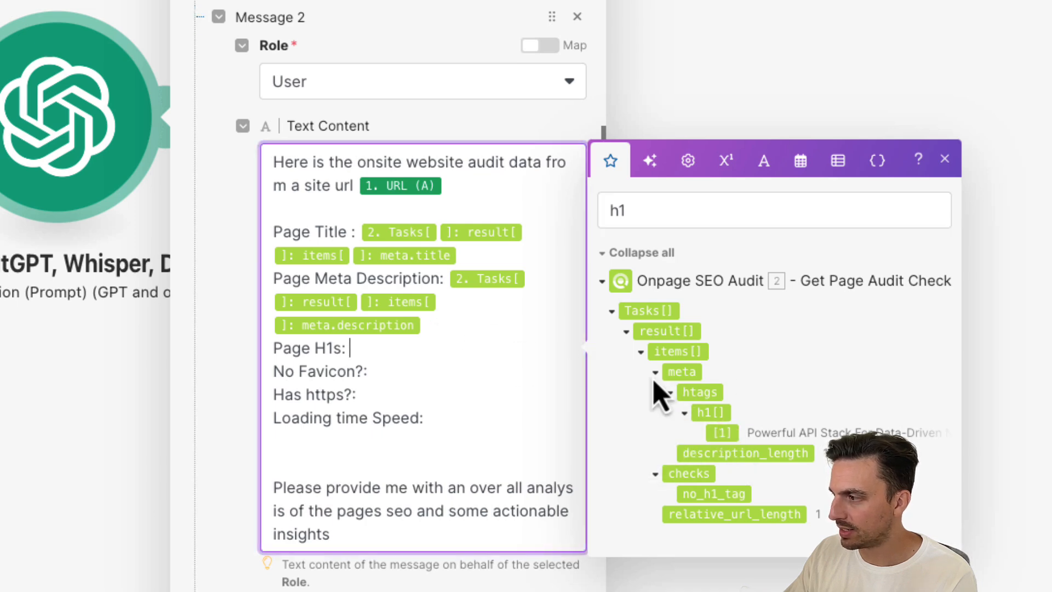
pyautogui.click(722, 430)
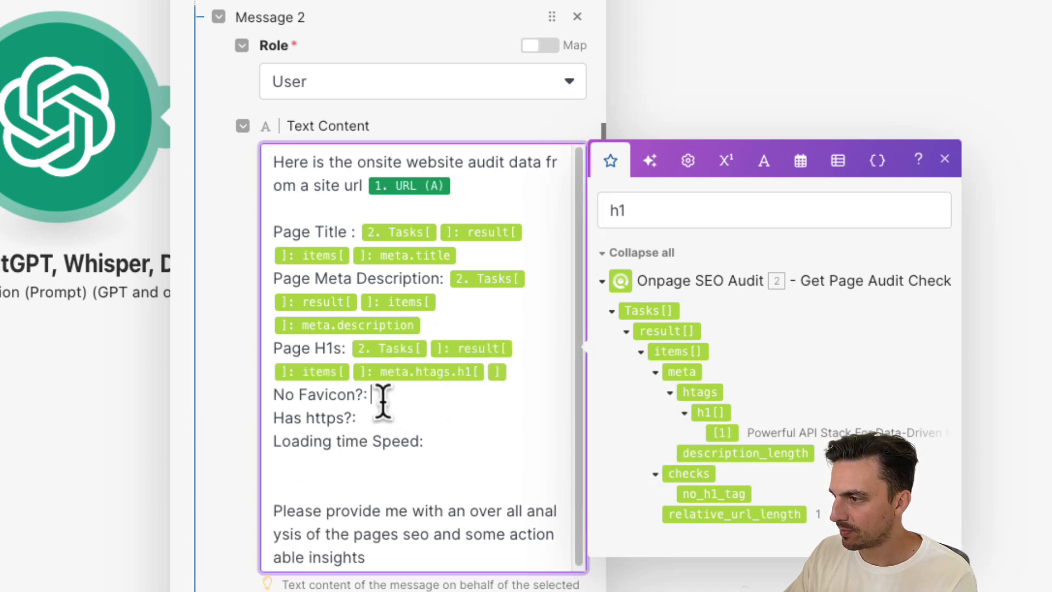
# - Search the audit output for fa and map the checks no_favicon item after 'No Favicon?:'
pyautogui.click(671, 220)
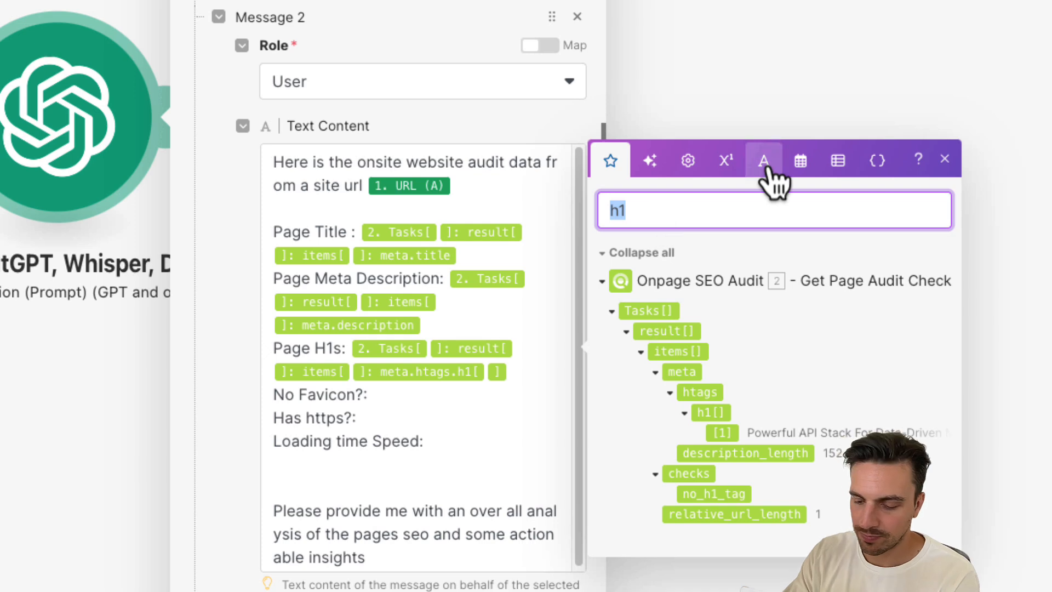
pyautogui.write('fa')
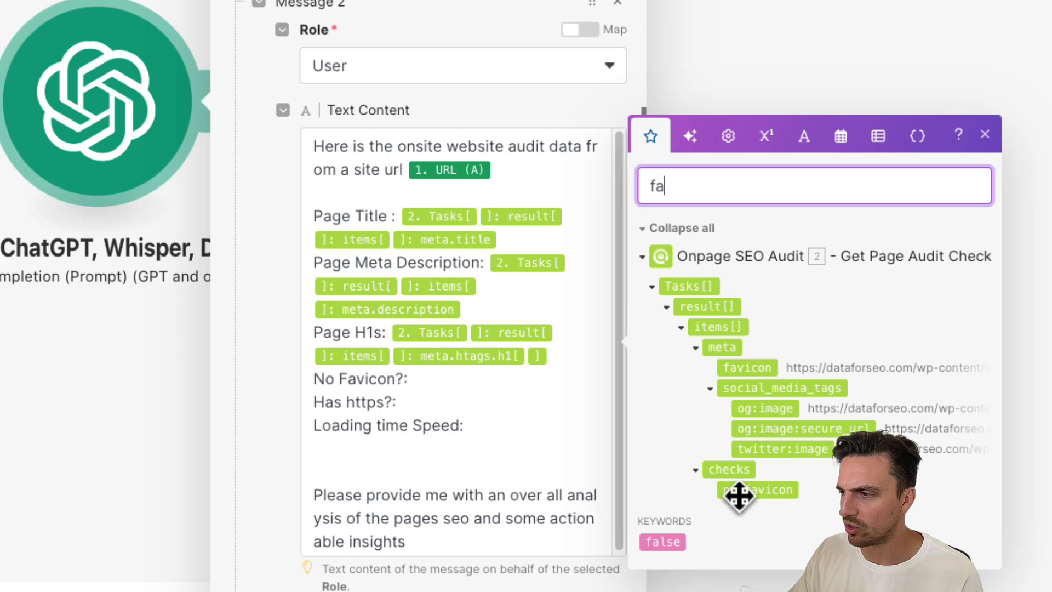
pyautogui.click(739, 496)
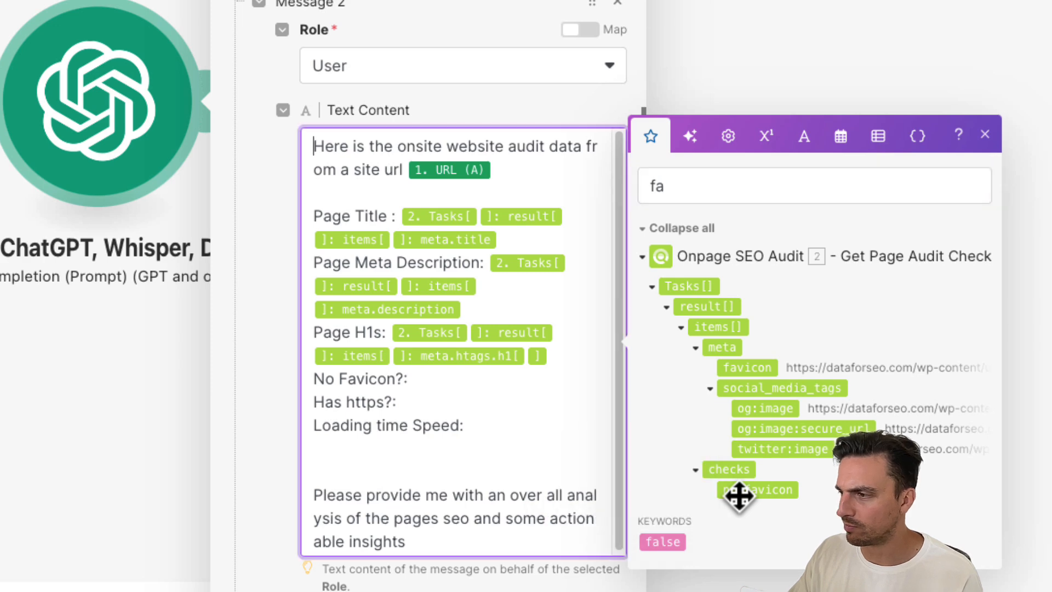
pyautogui.click(458, 378)
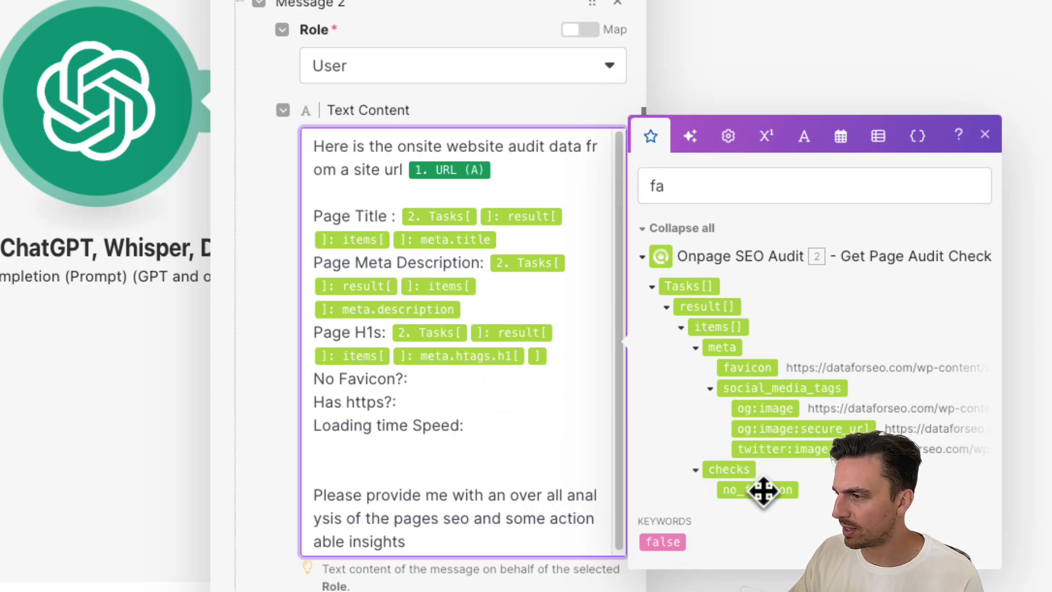
pyautogui.click(761, 490)
# - Search the audit output for http and map the checks is_https item after 'Has https?:'
pyautogui.click(466, 425)
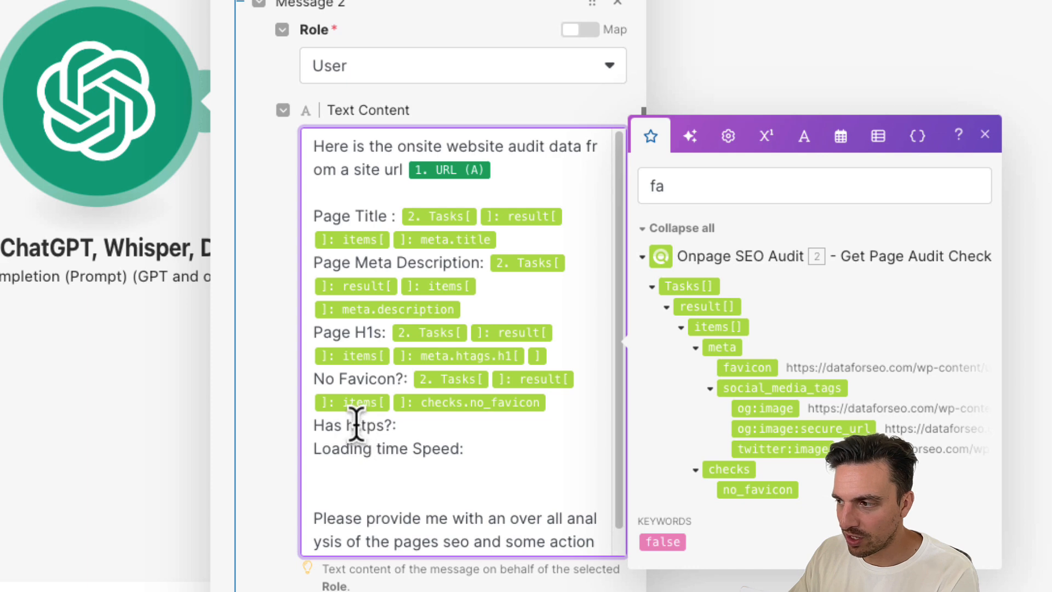
pyautogui.moveTo(356, 426); pyautogui.dragTo(377, 425)
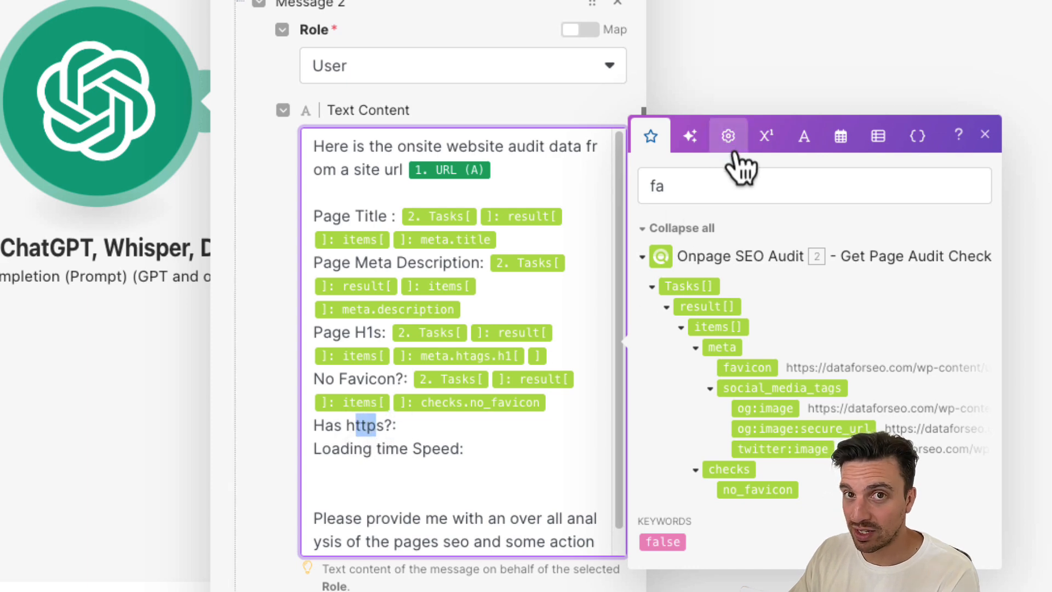
pyautogui.write('http')
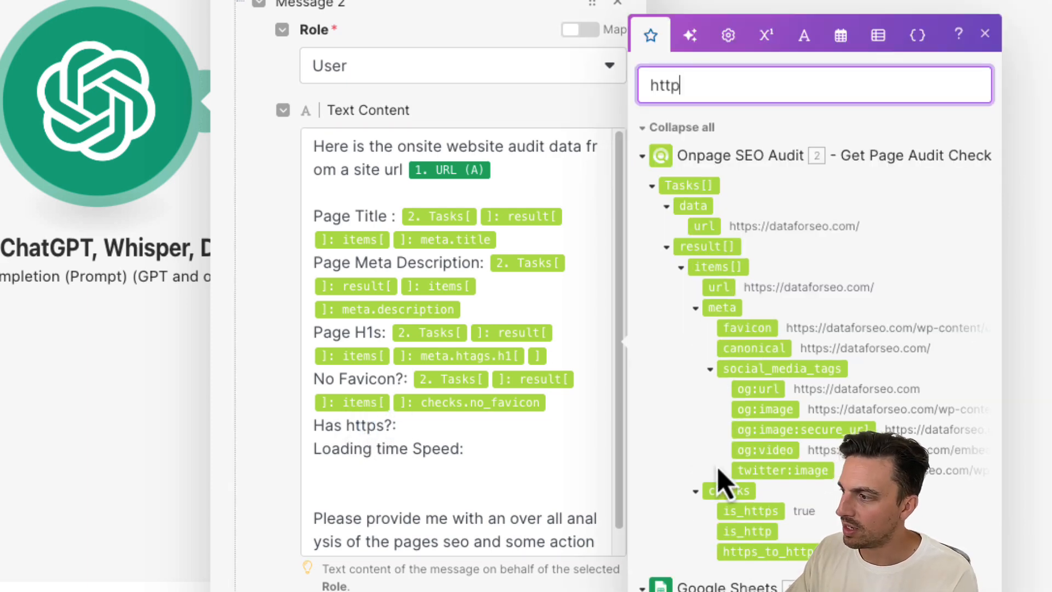
pyautogui.click(766, 515)
pyautogui.click(482, 427)
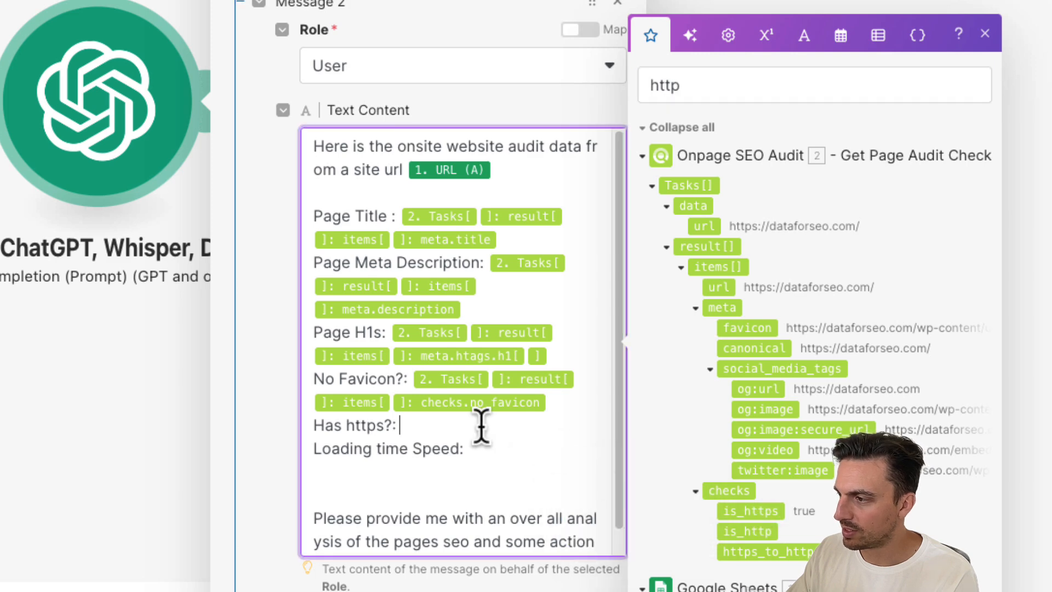
pyautogui.click(764, 512)
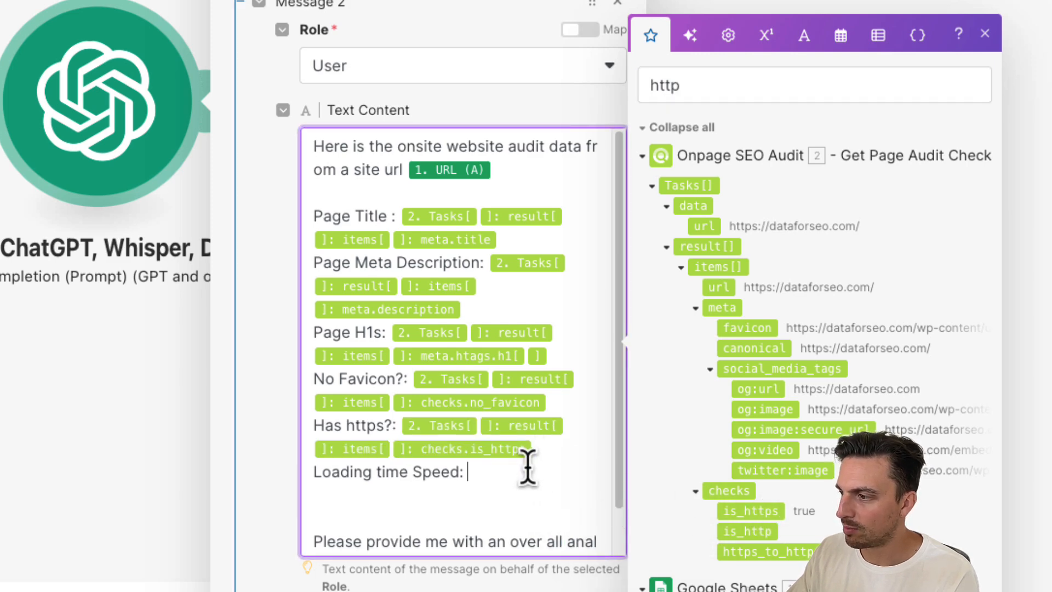
# - Clear the search and map the audit's Time value after 'Loading time Speed:'
pyautogui.doubleClick(692, 88)
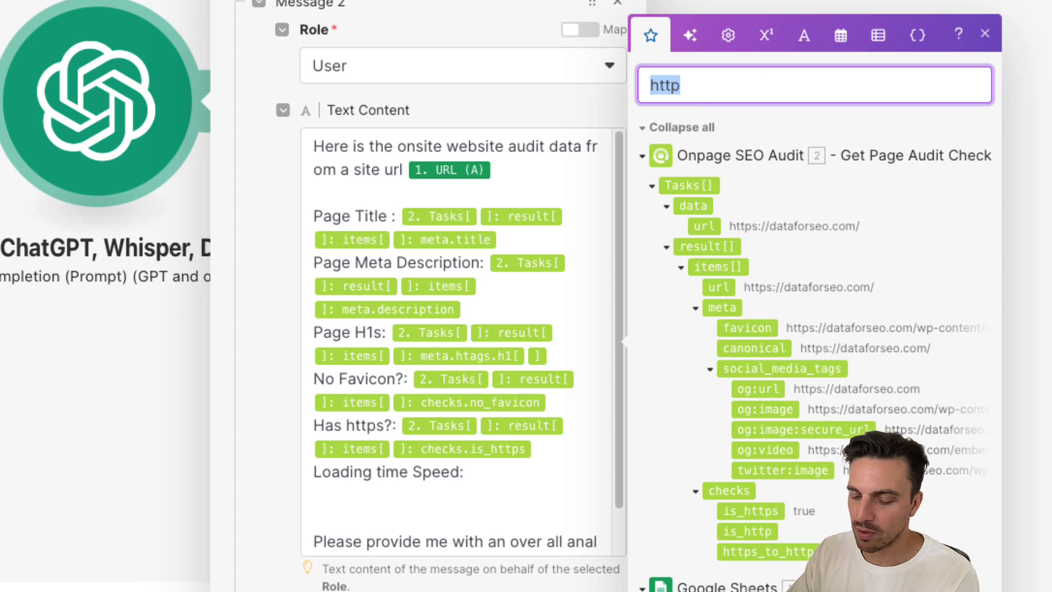
pyautogui.press('BackSpace')
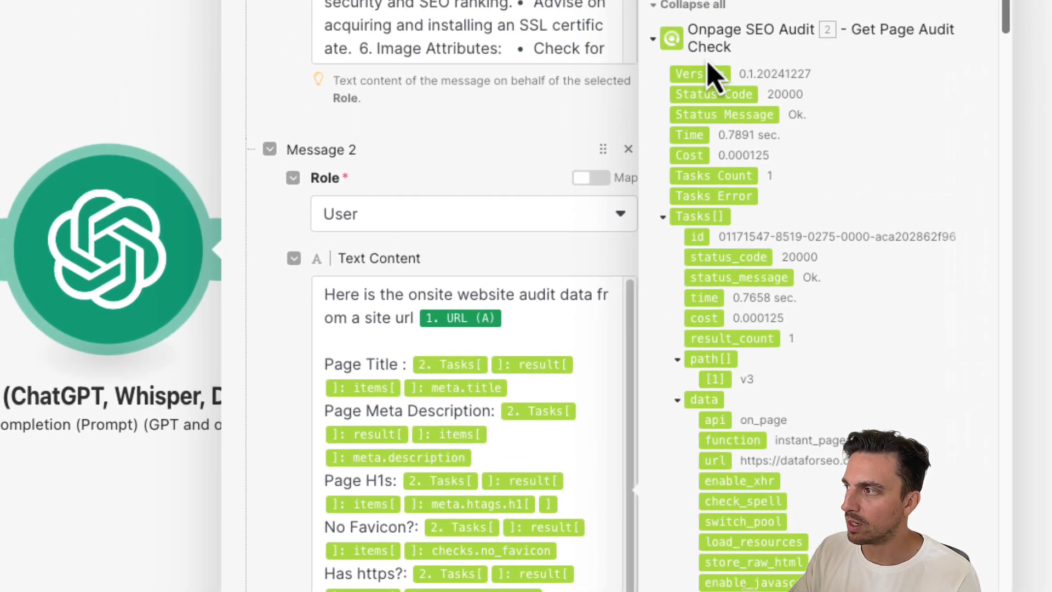
pyautogui.click(706, 135)
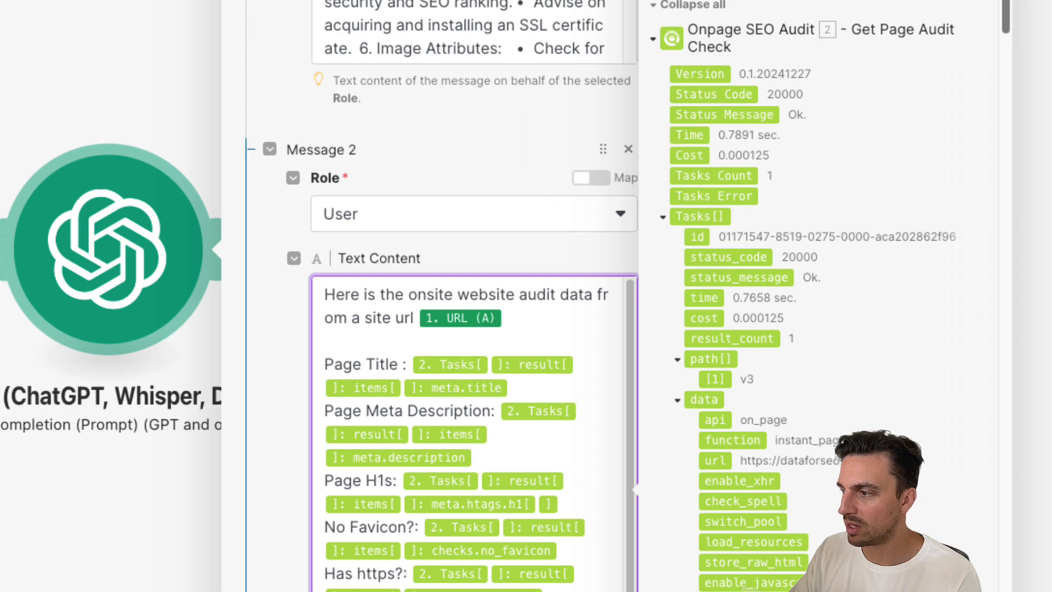
pyautogui.click(521, 494)
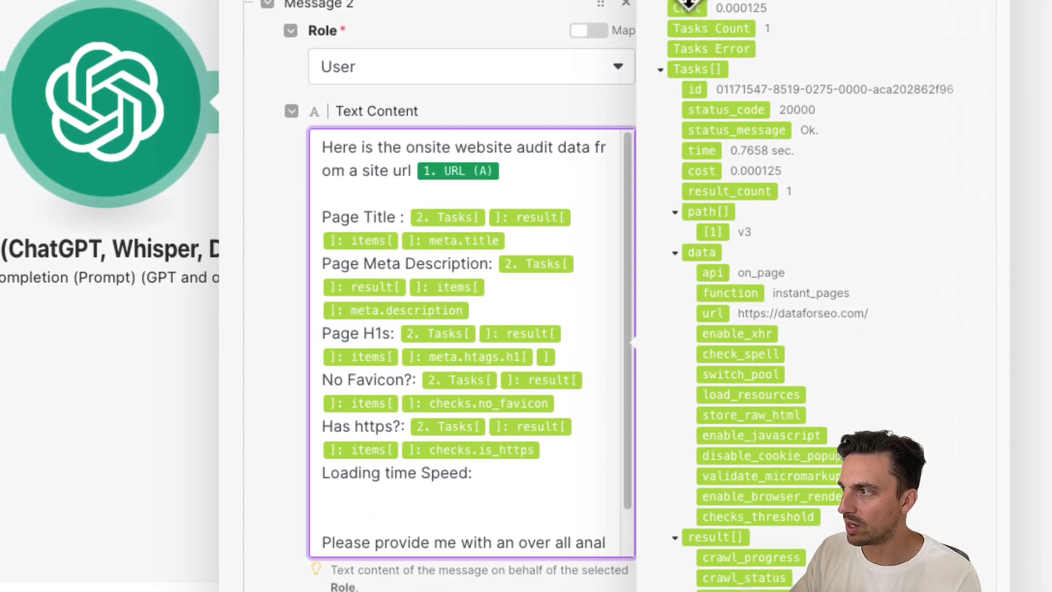
pyautogui.click(689, 3)
# - Review the end of the user message and save the OpenAI module settings
pyautogui.scroll(-5, 471, 287)
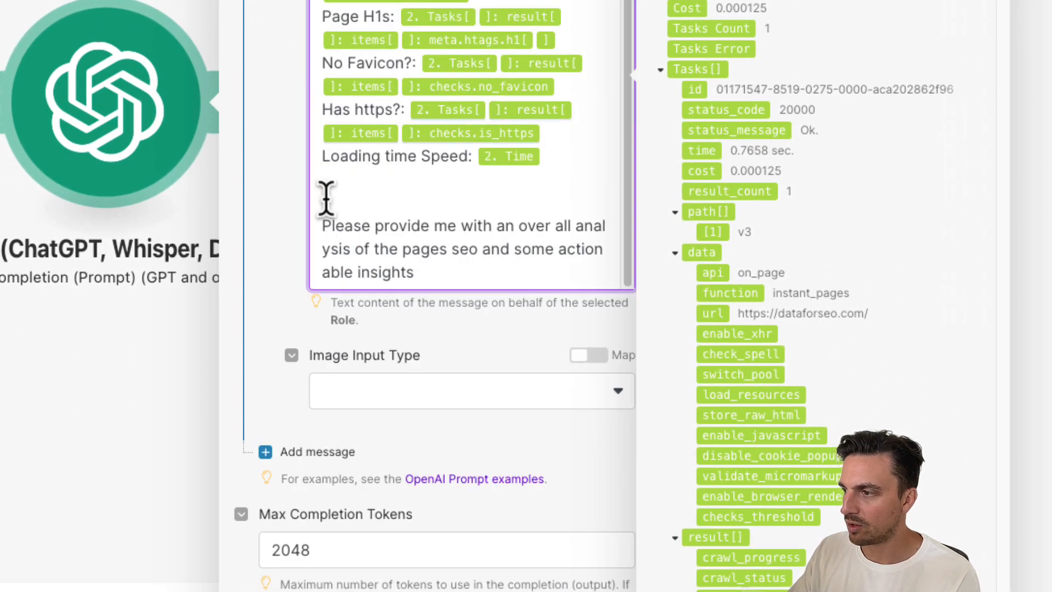
pyautogui.moveTo(332, 226); pyautogui.dragTo(429, 267)
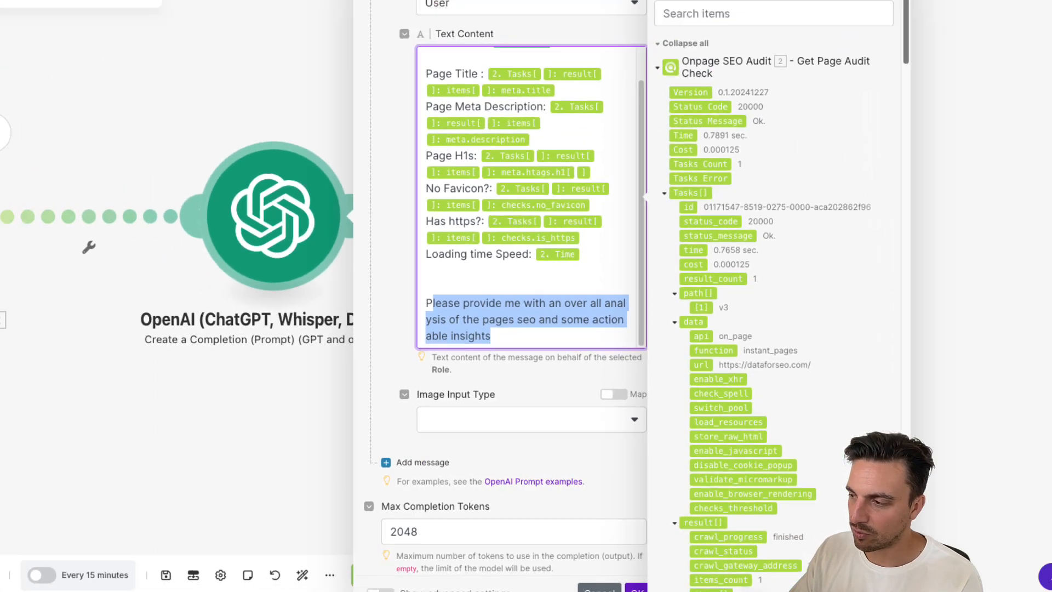
pyautogui.click(635, 590)
# - Try to rename the OpenAI module to SEO Audit Analysis
pyautogui.rightClick(286, 222)
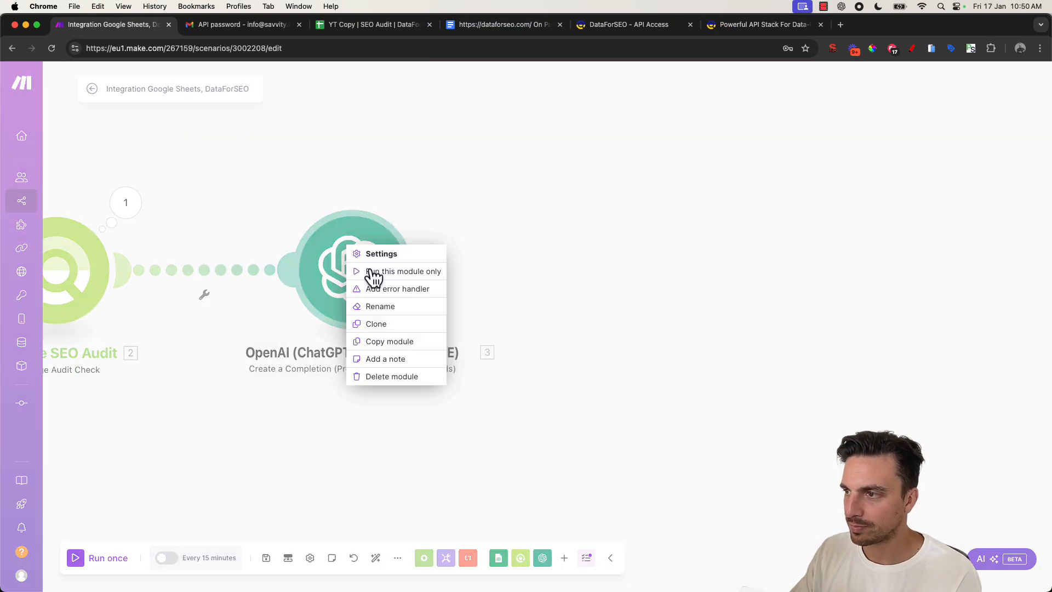
pyautogui.click(399, 310)
pyautogui.write('SEO Audit analysis')
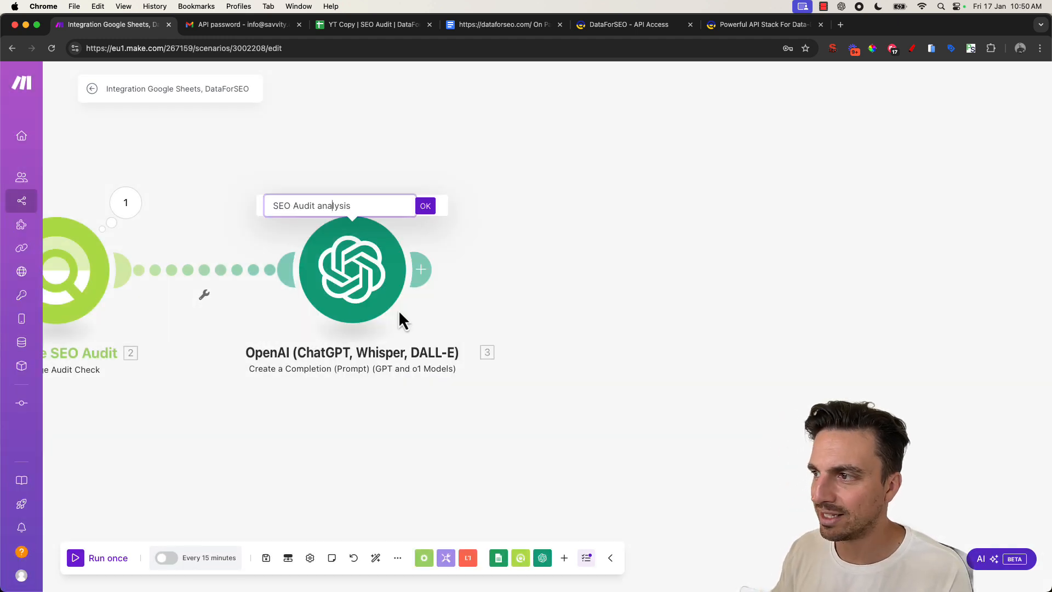
pyautogui.press('BackSpace')
pyautogui.write('A')
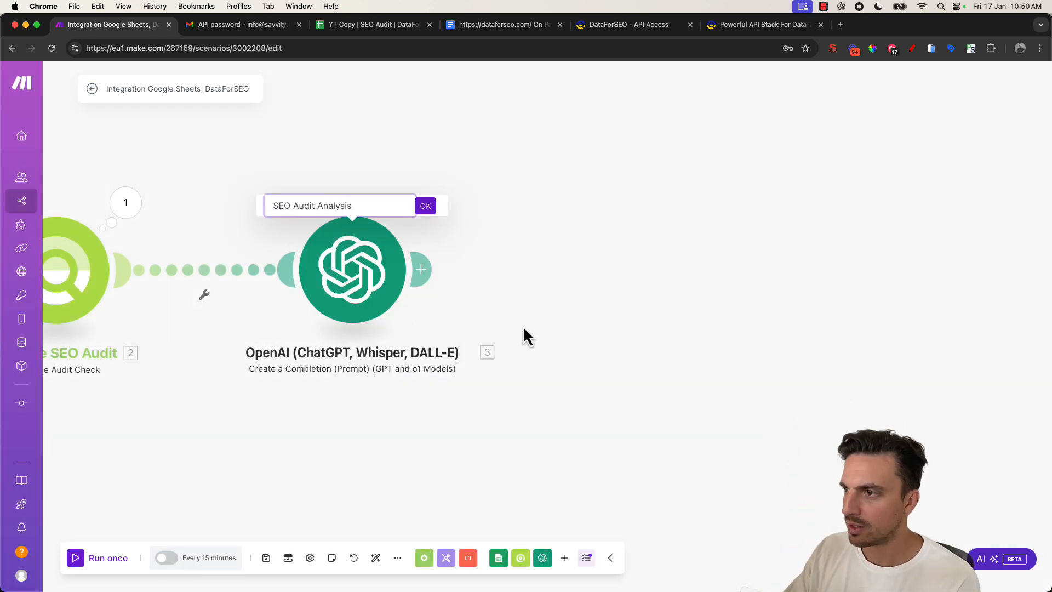
pyautogui.press('Return')
pyautogui.click(371, 296)
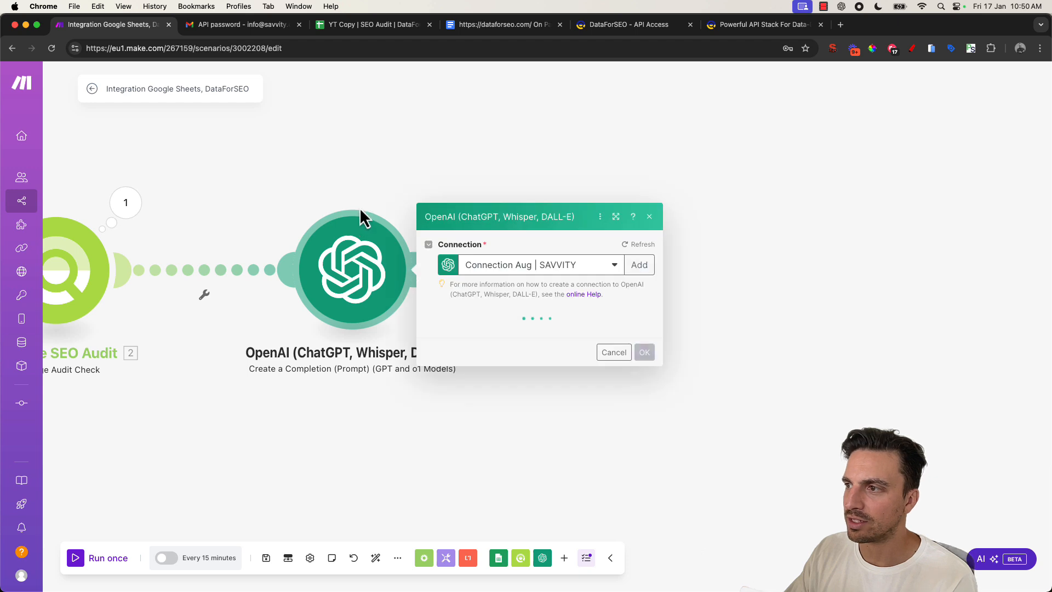
pyautogui.click(304, 201)
# - Rename the OpenAI module to SEO Audit analysis
pyautogui.rightClick(335, 260)
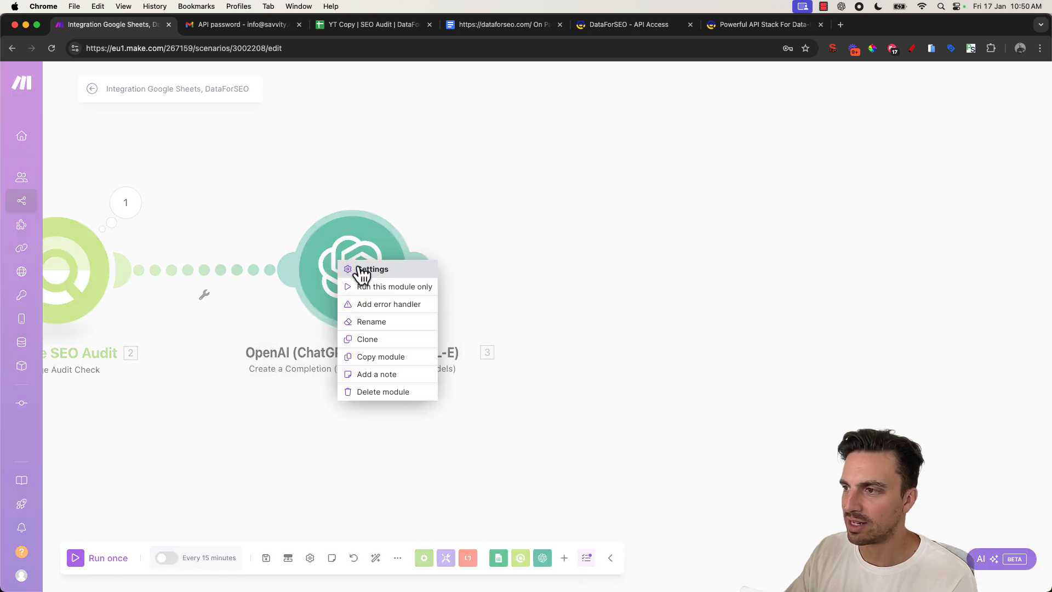
pyautogui.click(385, 324)
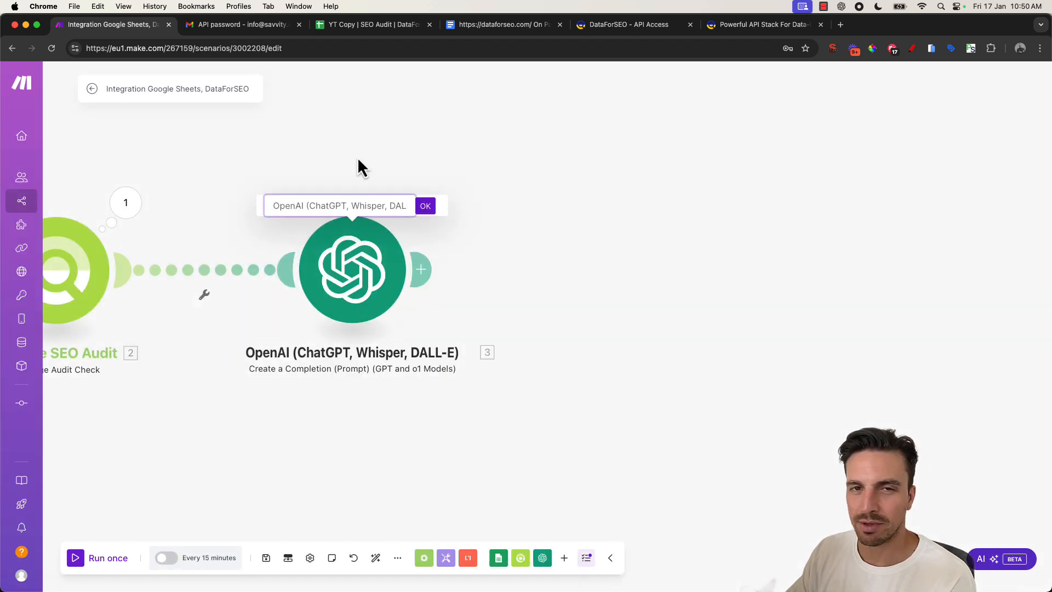
pyautogui.press('super+a')
pyautogui.write('SEO Audit analysis')
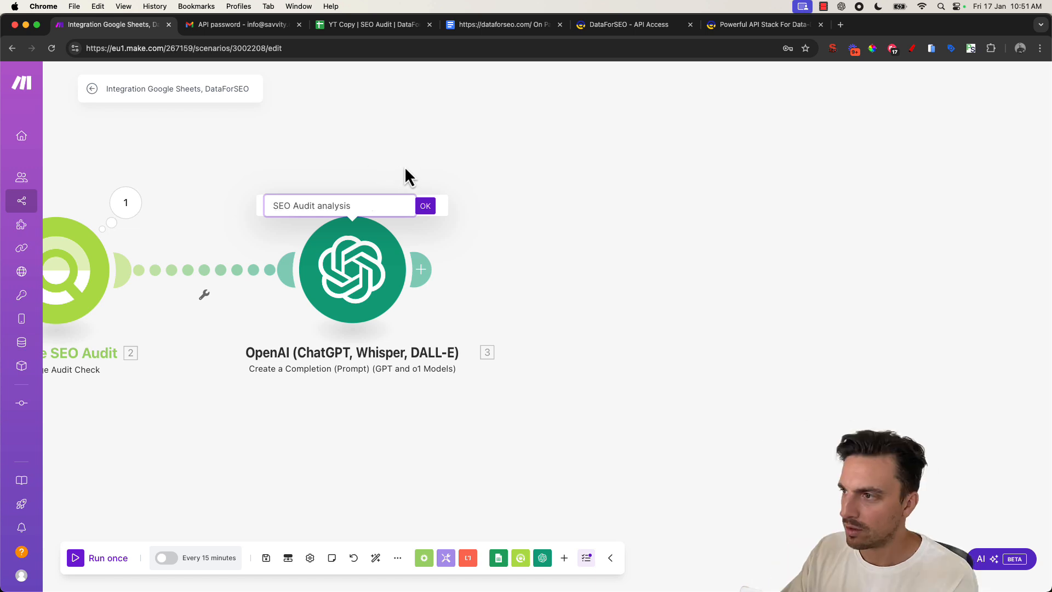
pyautogui.click(426, 207)
# - Add a Google Docs Create a Document module after the SEO Audit analysis module
pyautogui.moveTo(294, 145); pyautogui.dragTo(520, 133)
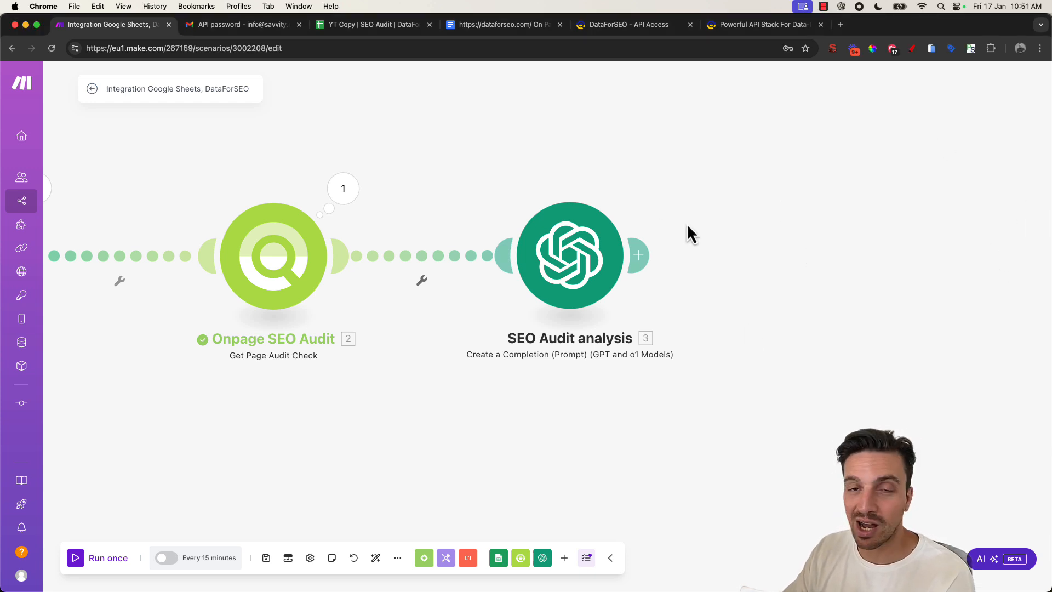
pyautogui.hscroll(5, 652, 288)
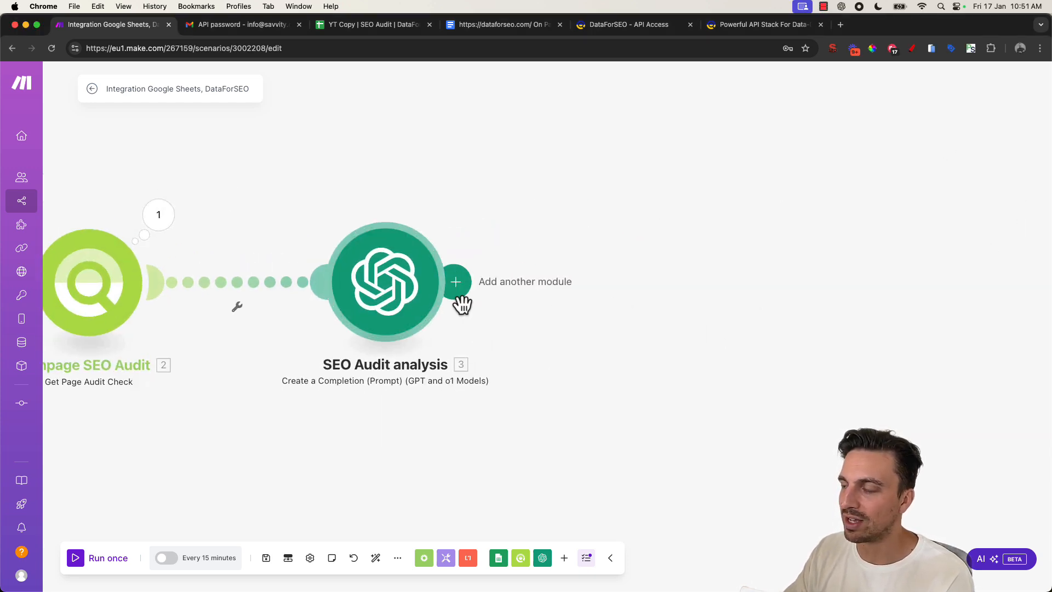
pyautogui.click(456, 281)
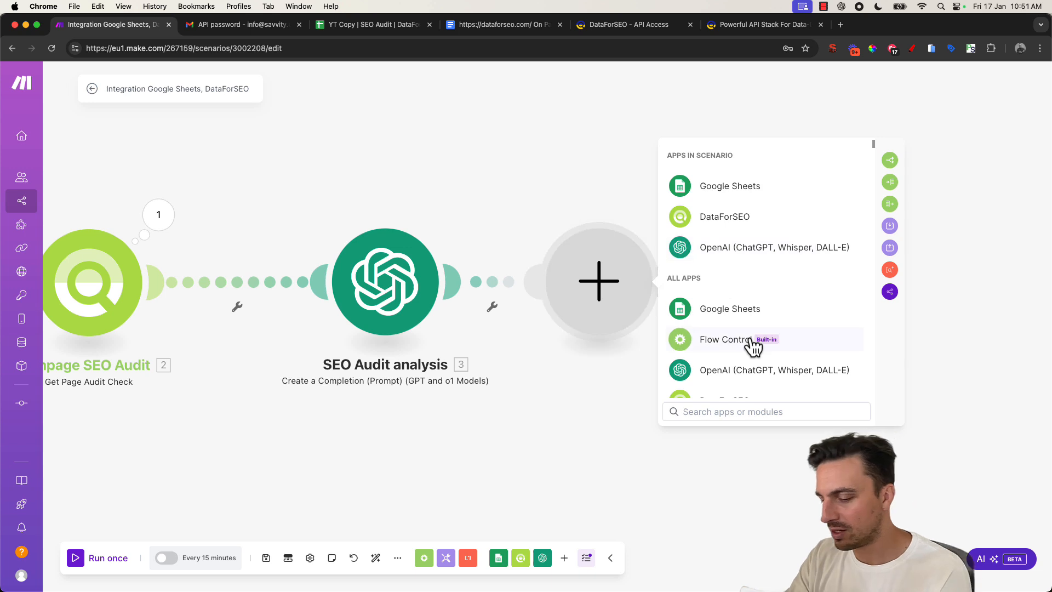
pyautogui.write('doc')
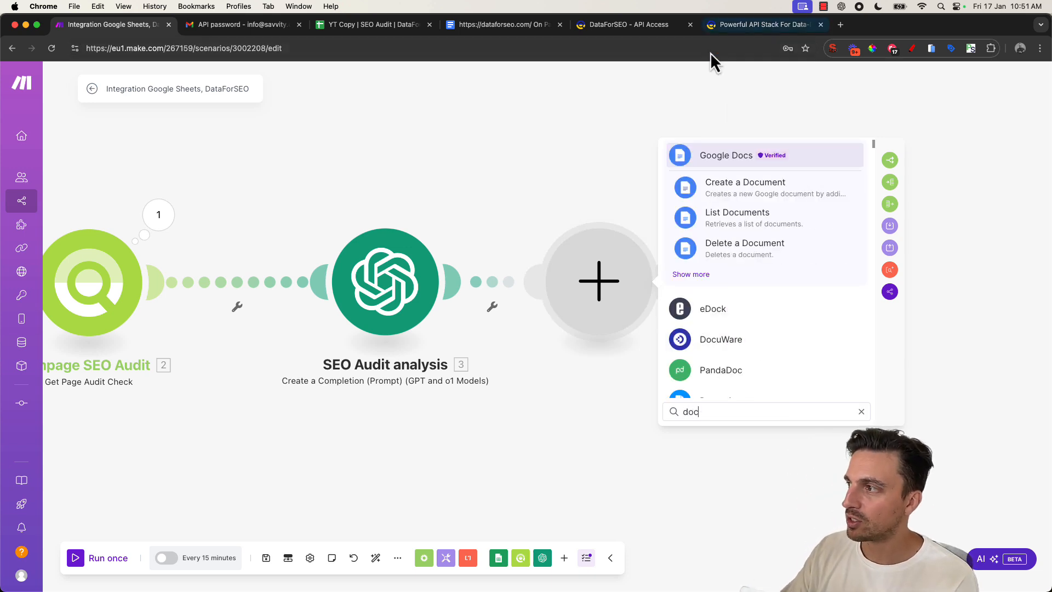
pyautogui.click(732, 189)
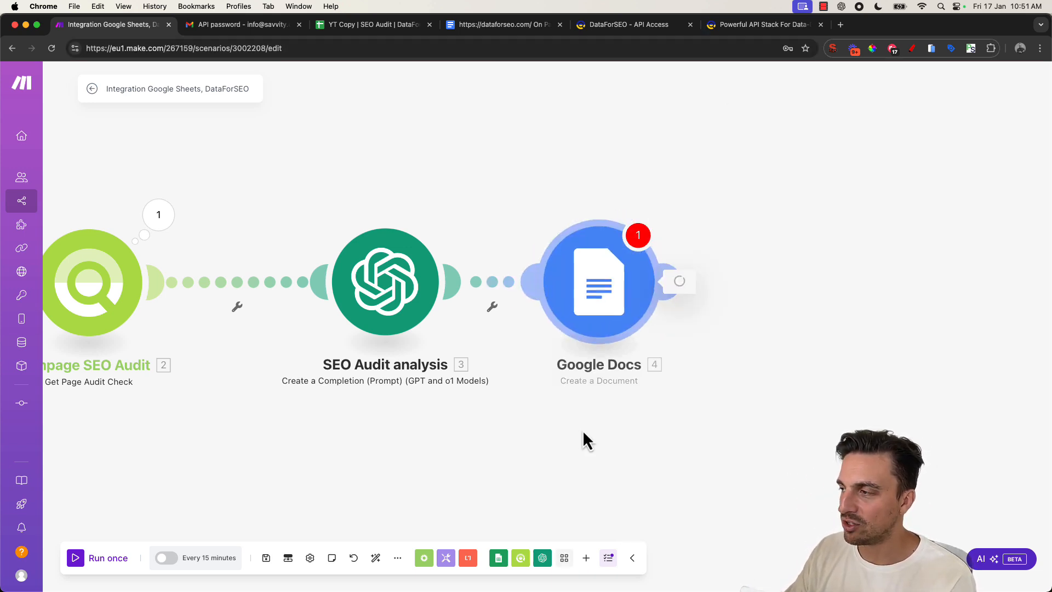
# - Set the document name to "Audit Of" followed by the Search Rows URL (A) value
pyautogui.click(538, 248)
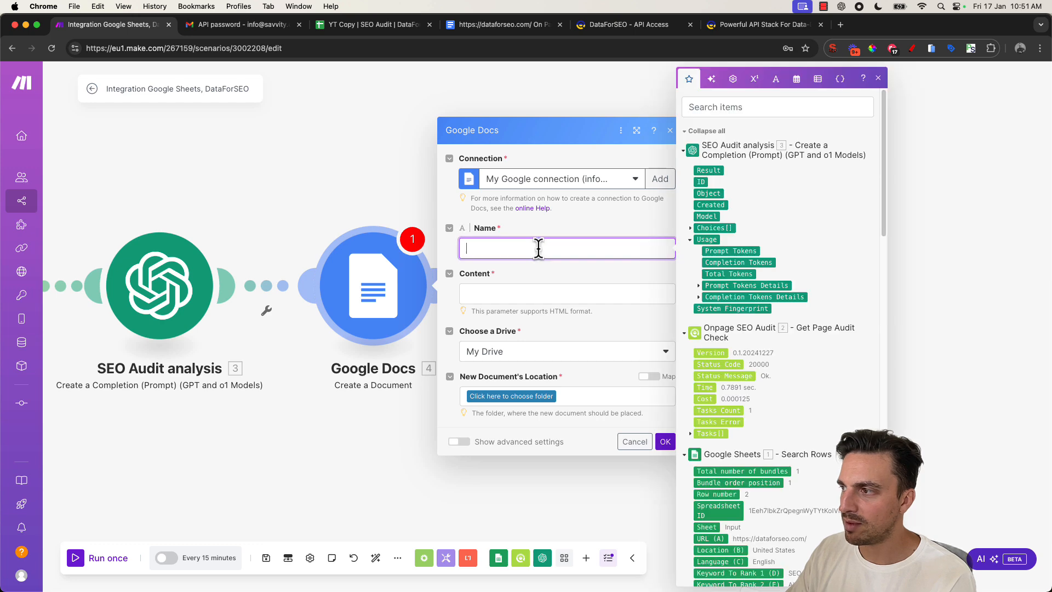
pyautogui.scroll(-6, 732, 287)
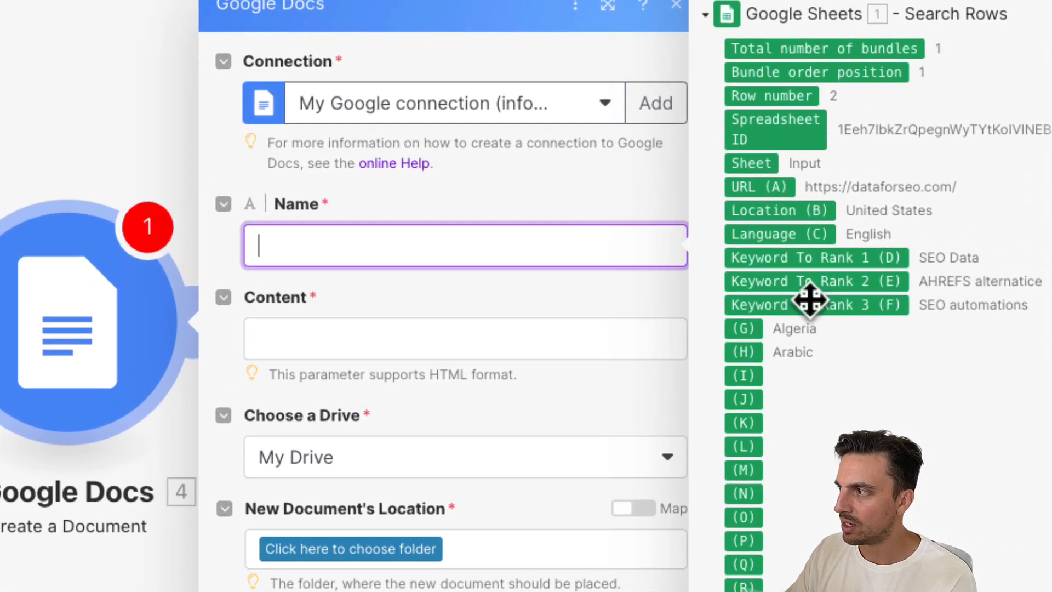
pyautogui.click(745, 186)
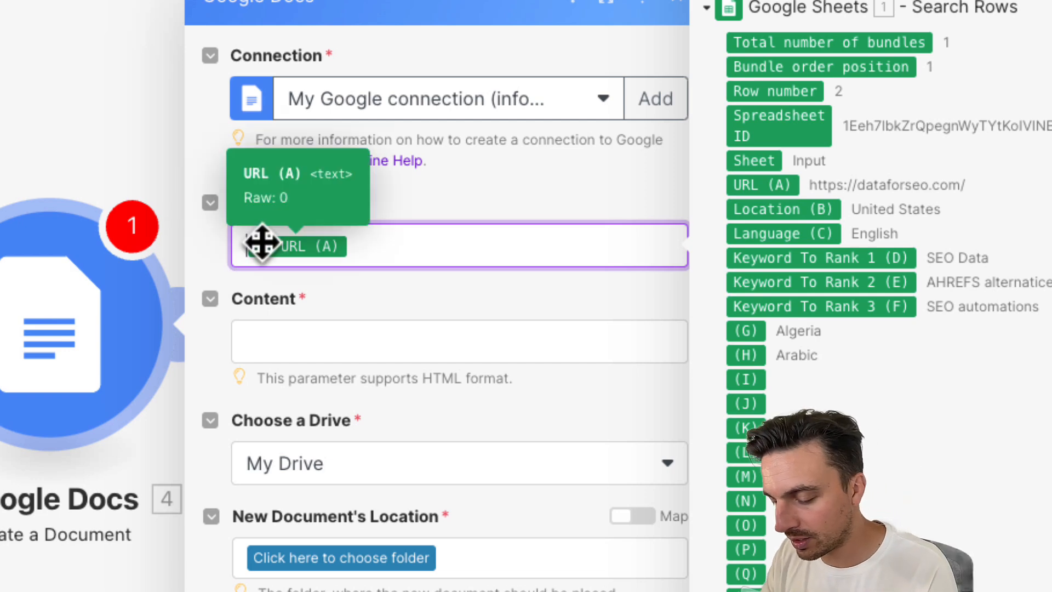
pyautogui.write('Audit Of')
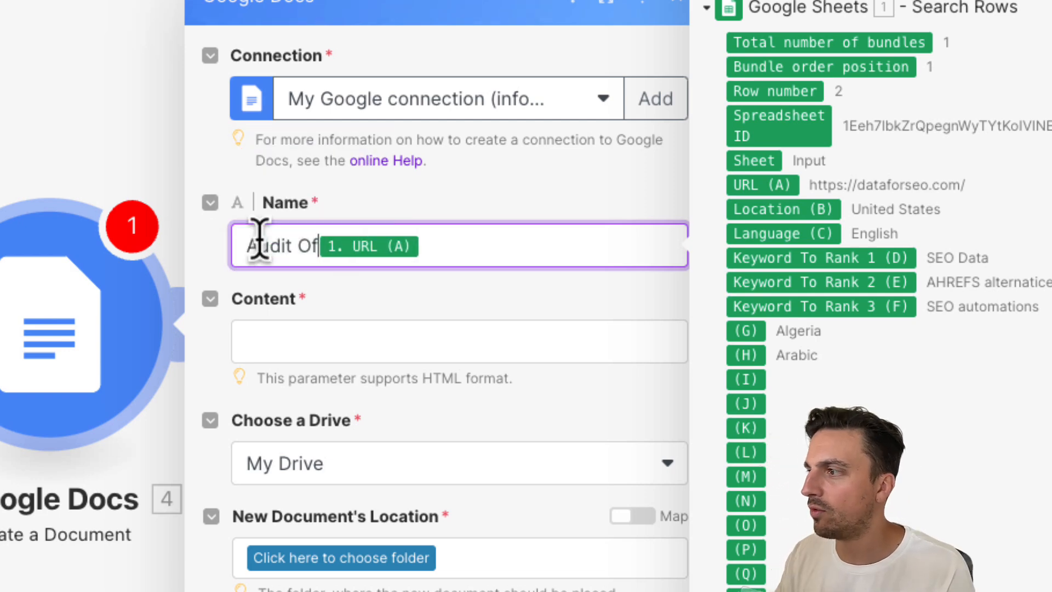
# - Map the SEO Audit analysis Result into the document Content
pyautogui.click(555, 328)
pyautogui.scroll(10, 845, 141)
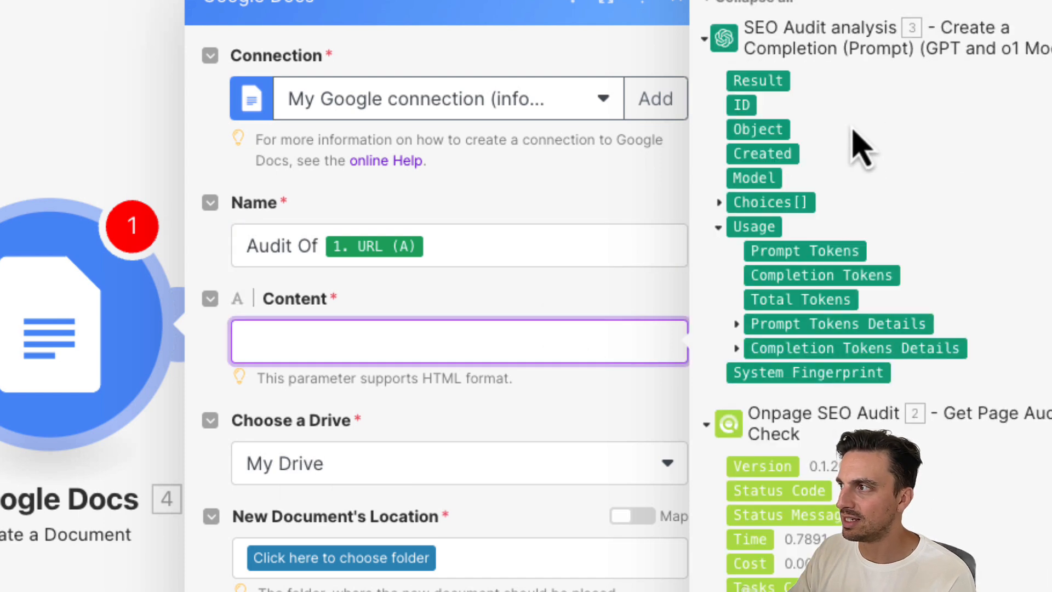
pyautogui.click(766, 80)
# - Choose Skool Resources / Video Resources as the new document's location and save the module
pyautogui.click(441, 436)
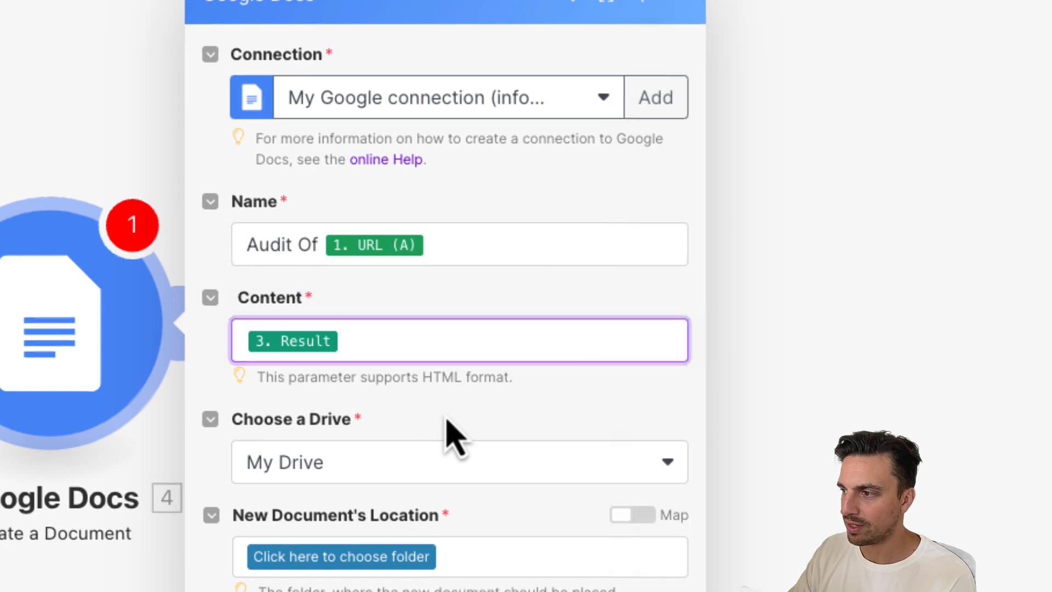
pyautogui.click(430, 558)
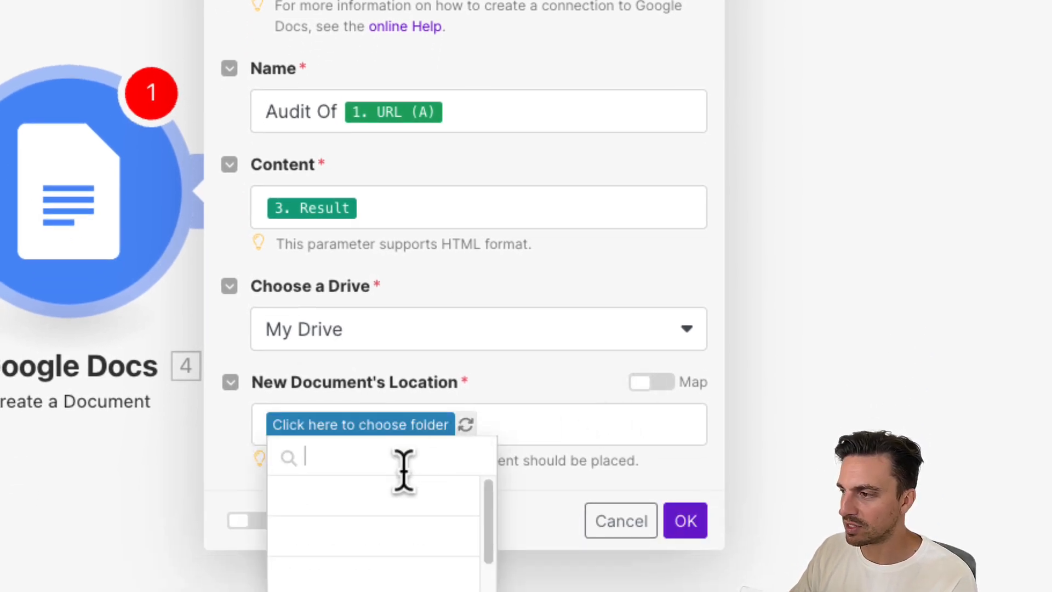
pyautogui.click(418, 535)
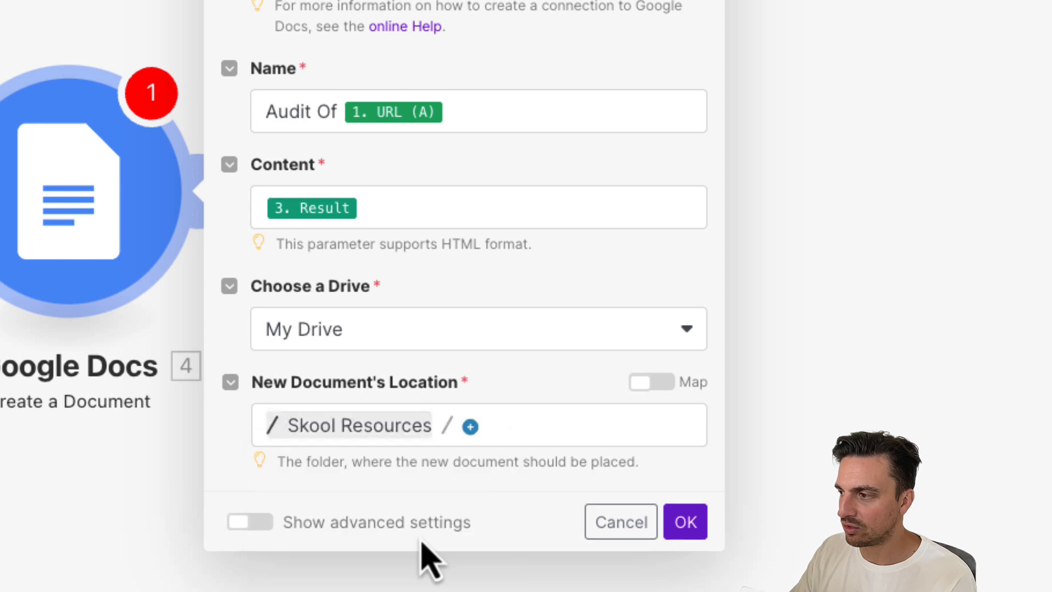
pyautogui.click(473, 426)
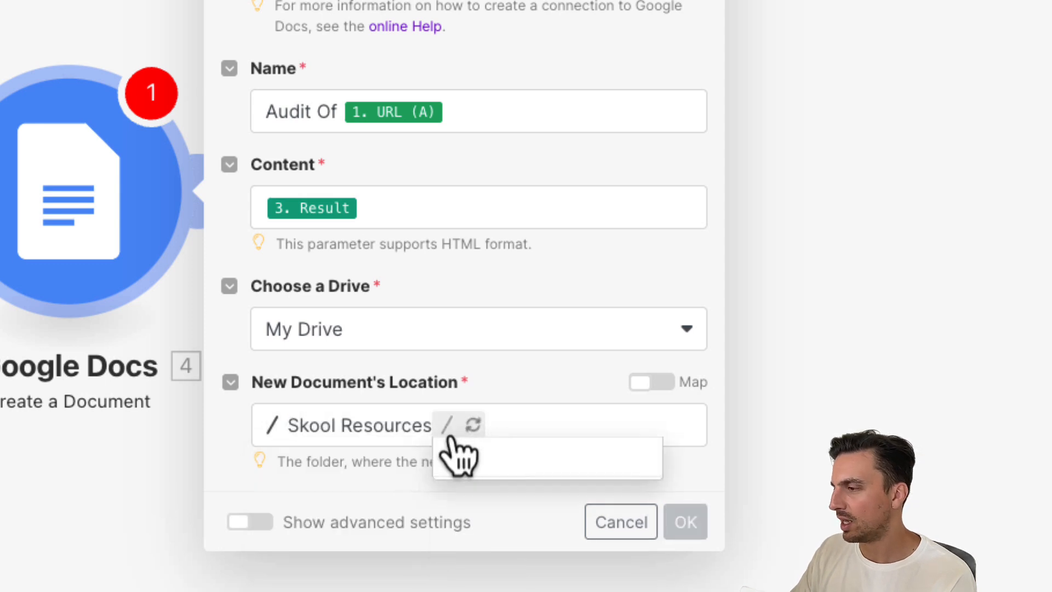
pyautogui.write('vide')
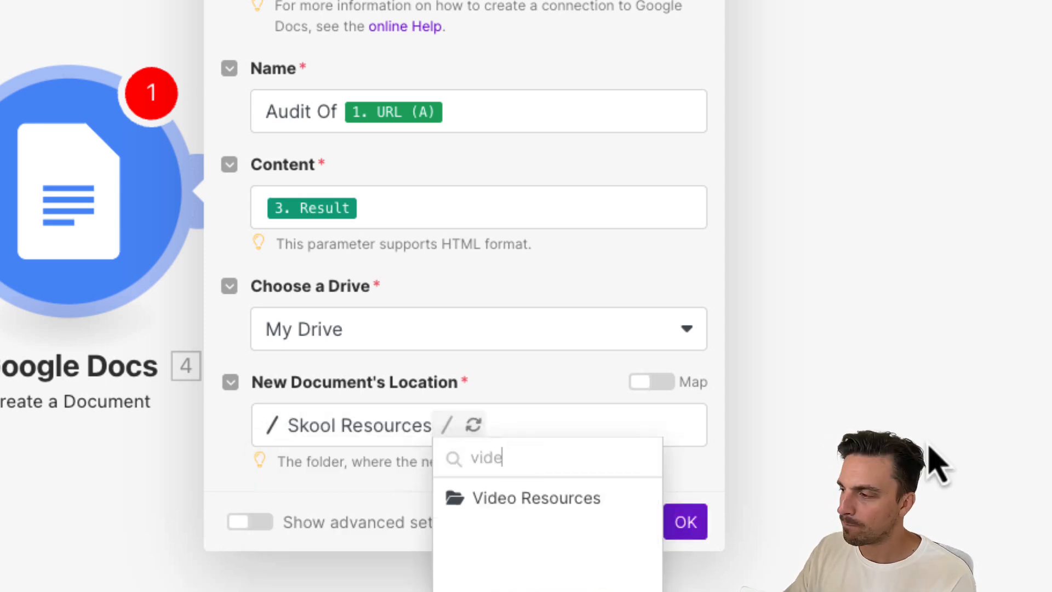
pyautogui.click(565, 499)
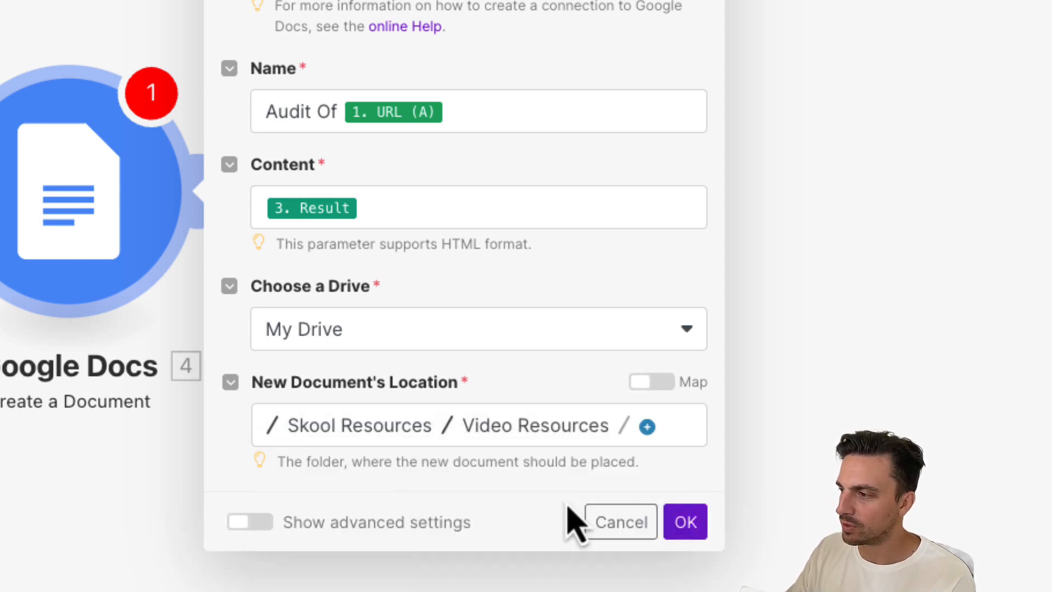
pyautogui.click(647, 430)
pyautogui.click(545, 493)
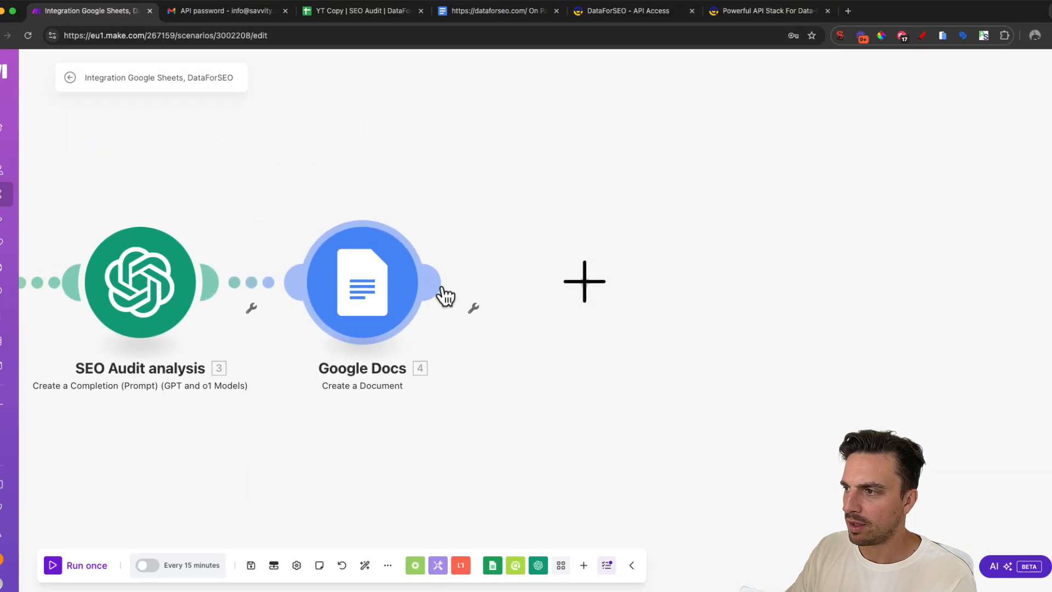
# - Add a Google Sheets Add a Row module after the Google Docs module
pyautogui.click(444, 291)
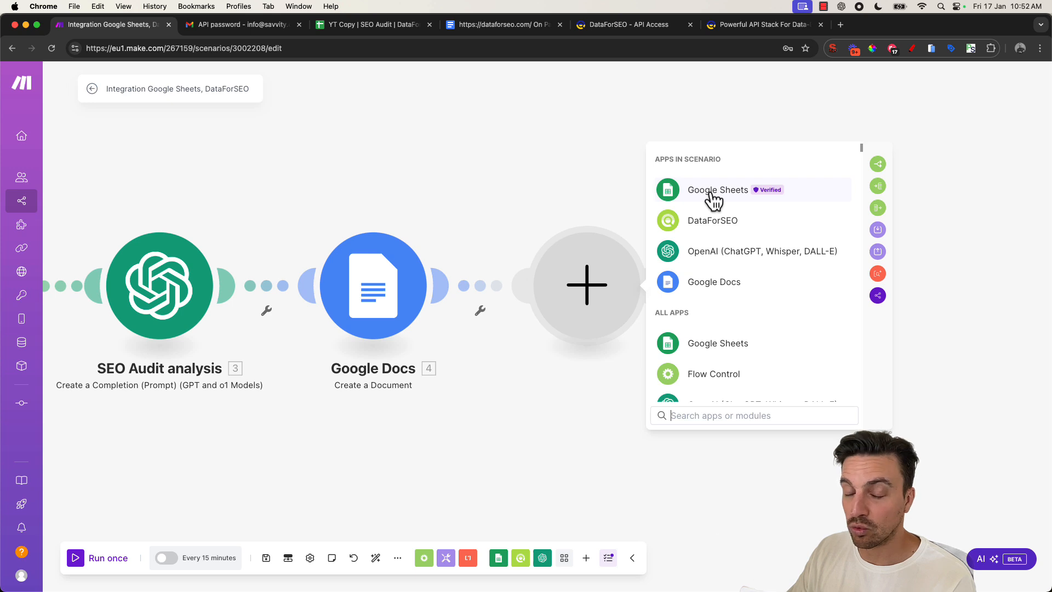
pyautogui.click(710, 191)
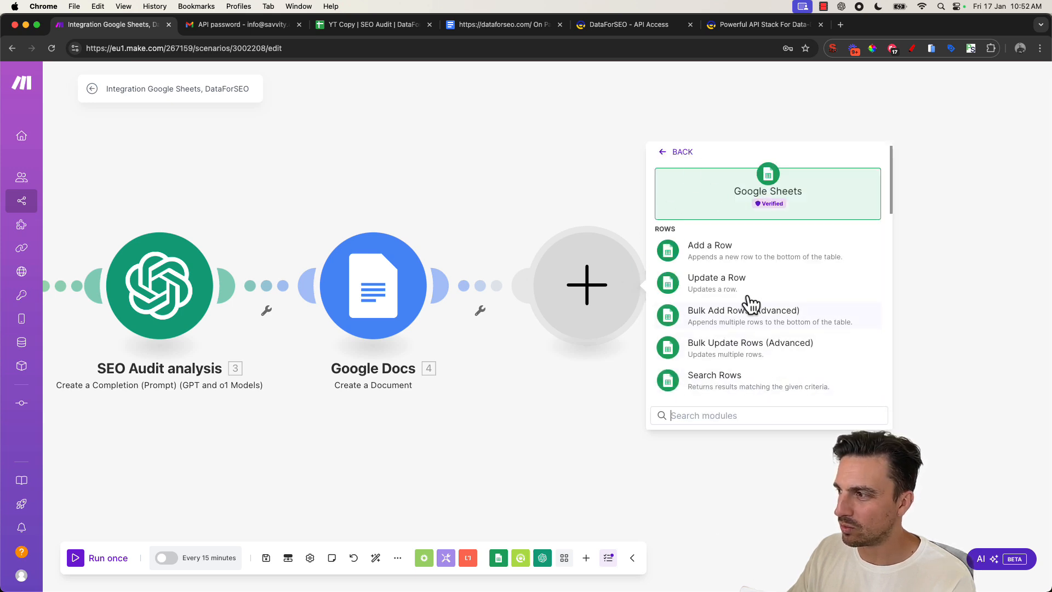
pyautogui.scroll(-1, 734, 285)
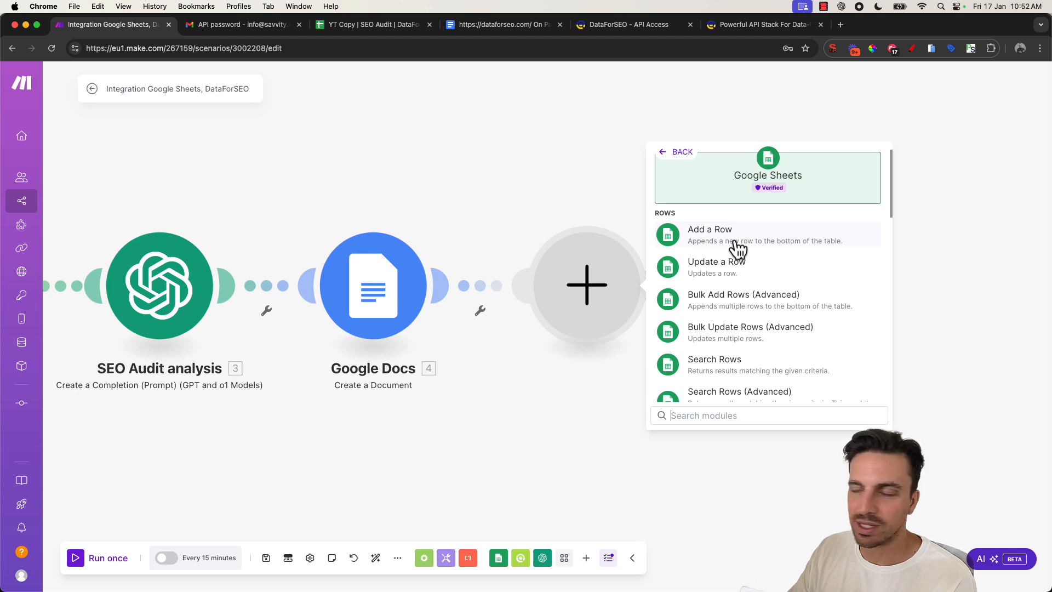
pyautogui.click(735, 245)
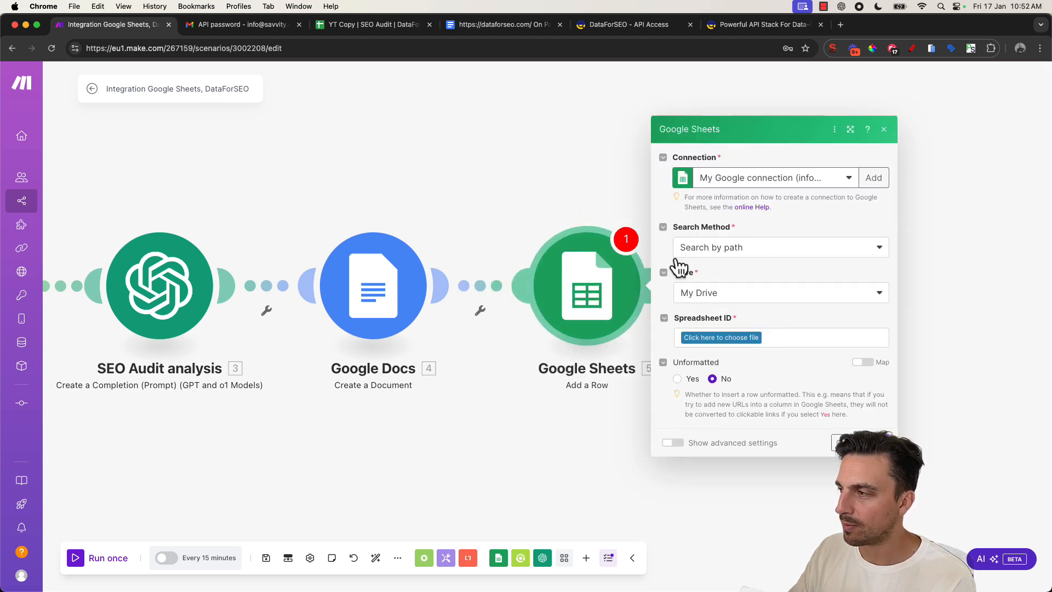
# - Select the YT Copy | SEO Audit | DataForSEO spreadsheet and its OnPage SEO Data sheet
pyautogui.click(730, 339)
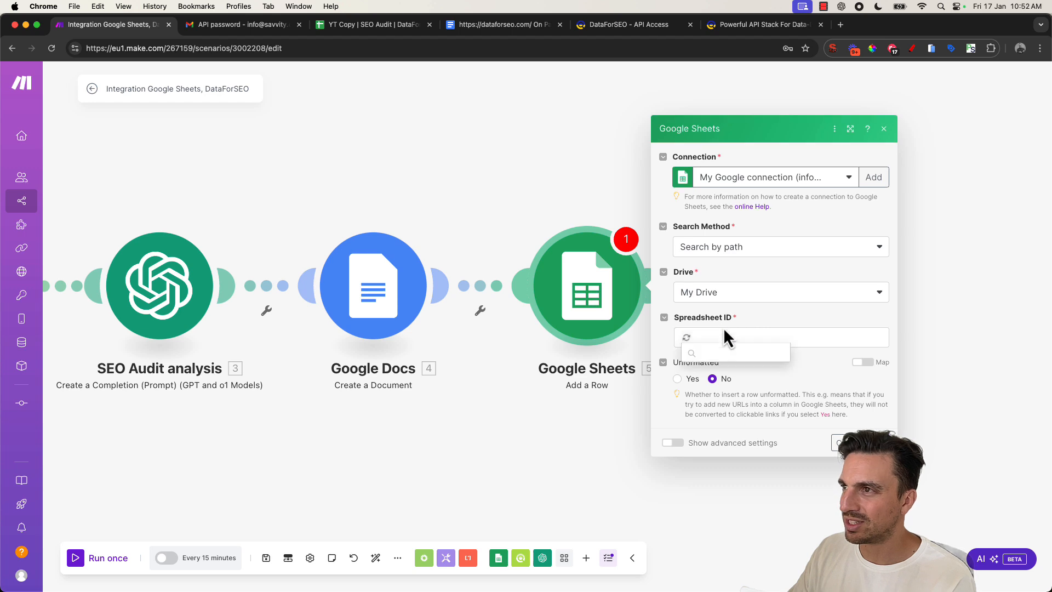
pyautogui.click(373, 25)
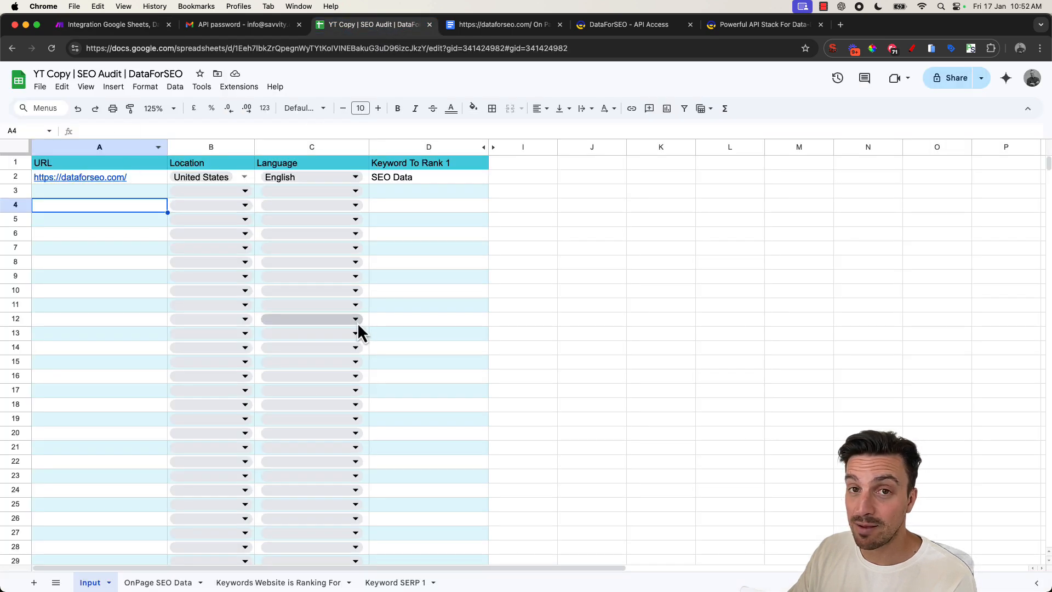
pyautogui.click(158, 584)
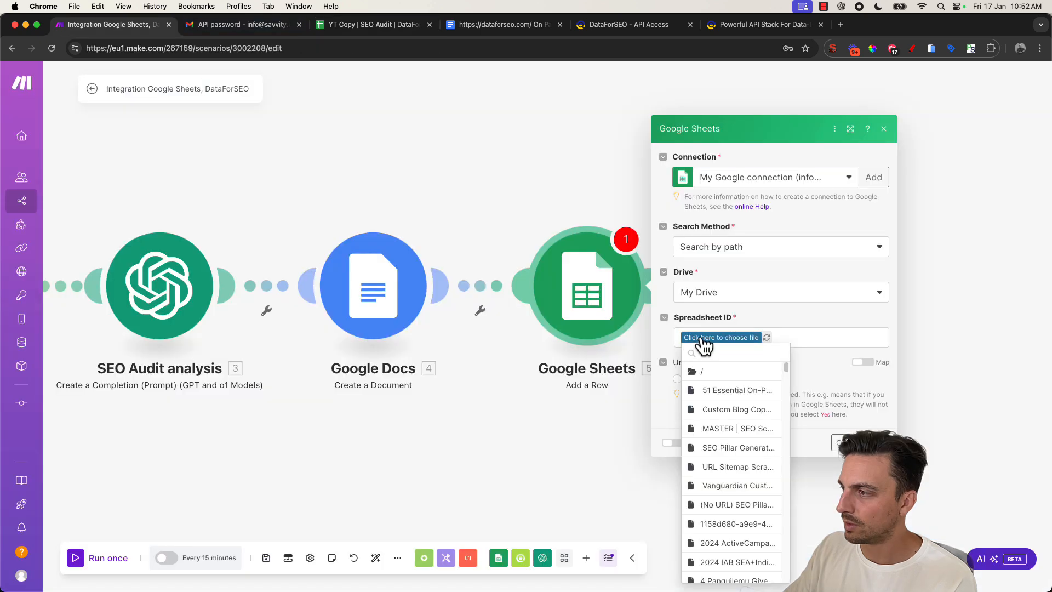
pyautogui.write('YT | SE')
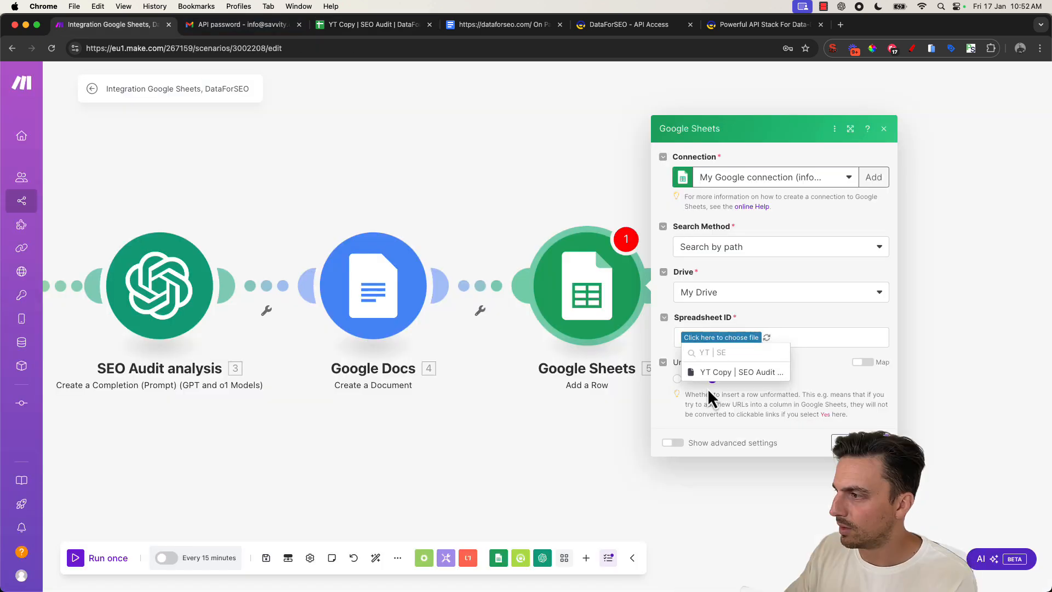
pyautogui.click(717, 378)
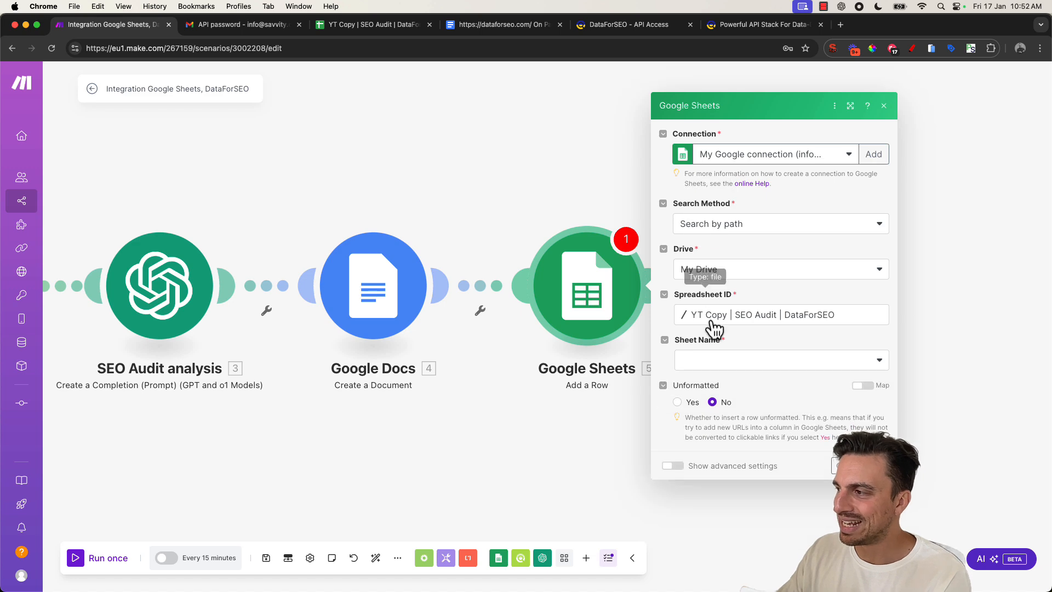
pyautogui.click(742, 362)
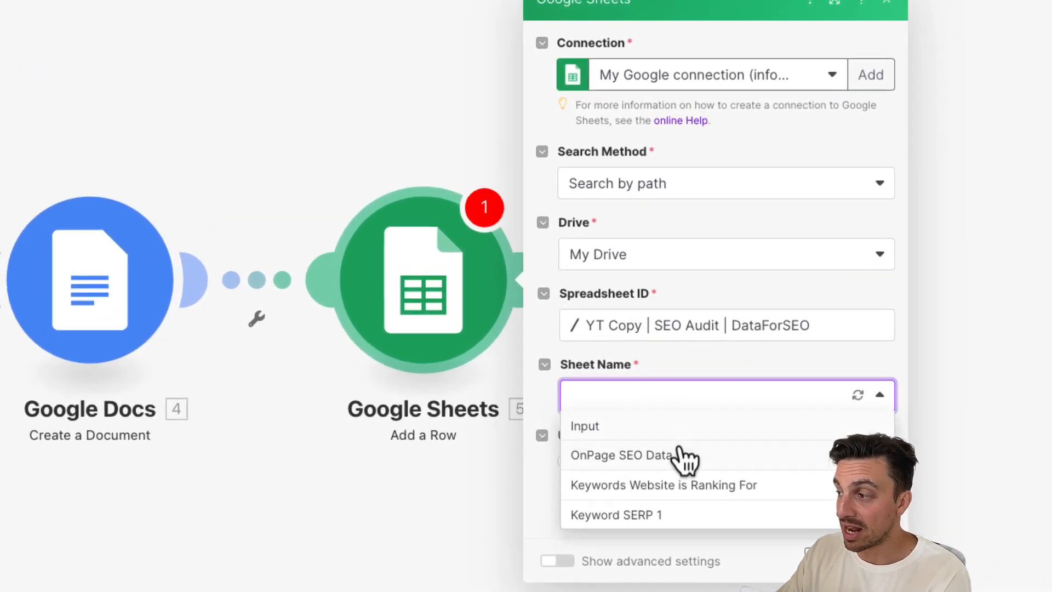
pyautogui.click(691, 463)
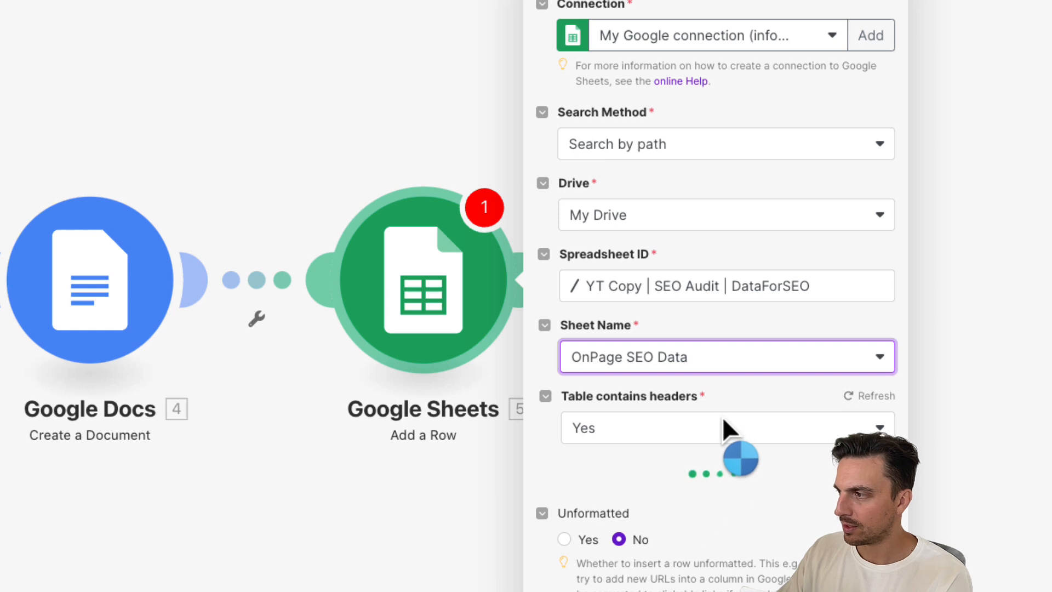
# - Map the Search Rows URL (A) value into the row's URL (A) column
pyautogui.scroll(-1, 564, 463)
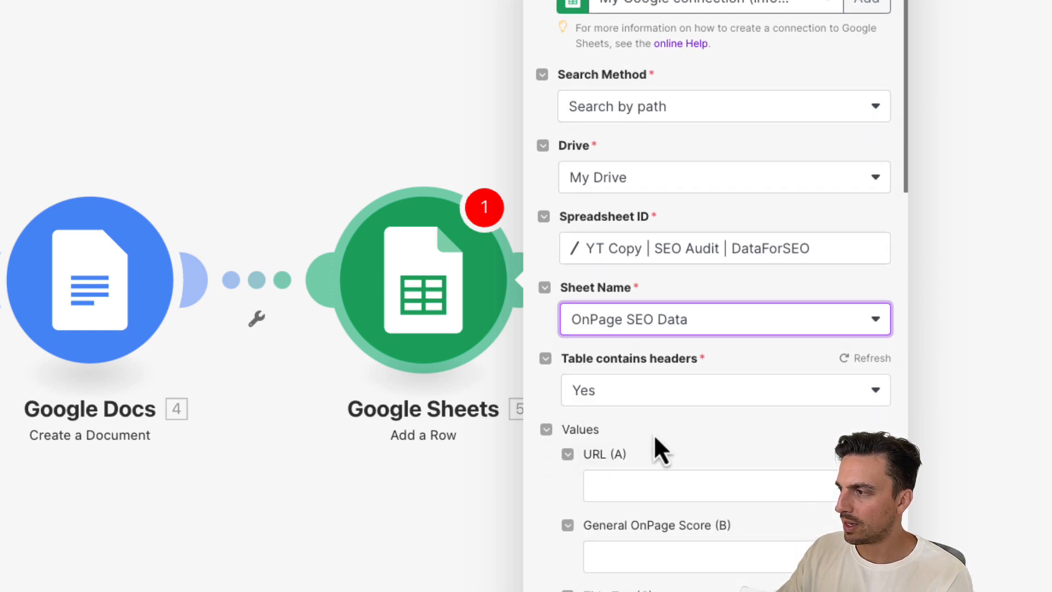
pyautogui.scroll(-3, 653, 434)
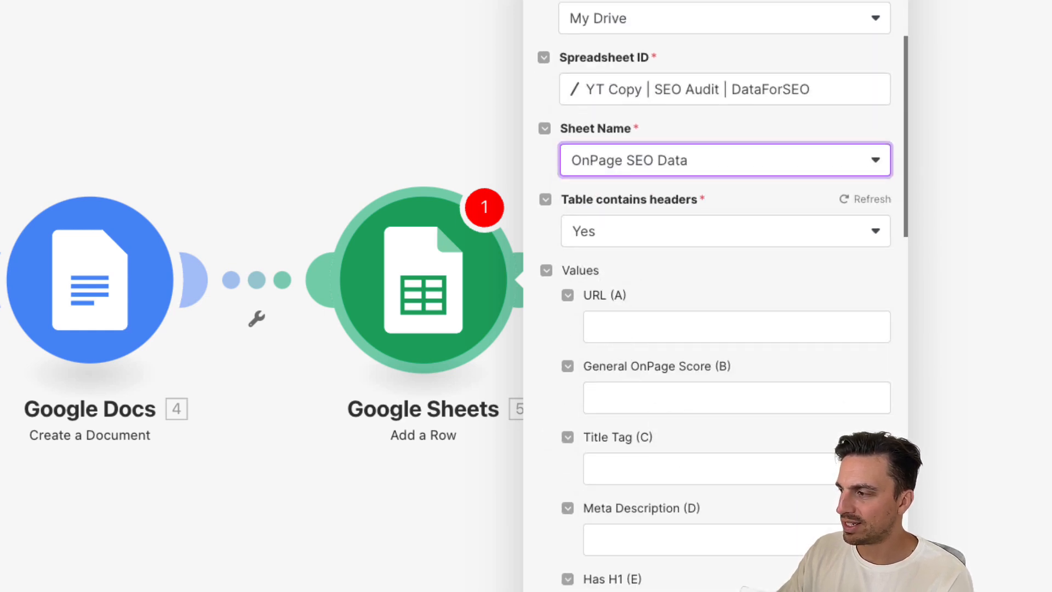
pyautogui.scroll(-1, 812, 433)
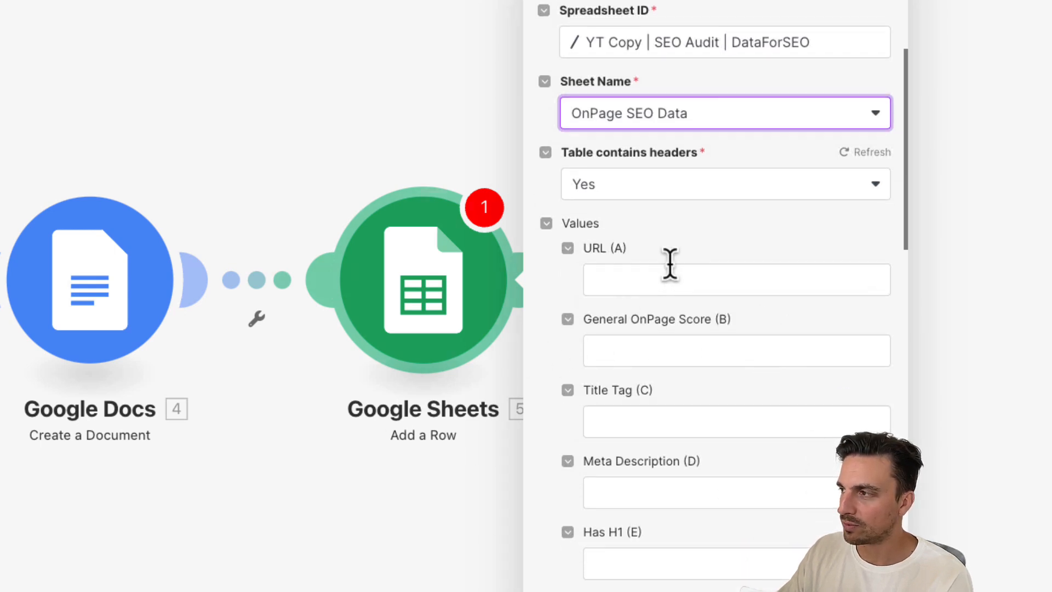
pyautogui.click(682, 282)
pyautogui.scroll(-10, 519, 421)
pyautogui.scroll(-10, 519, 419)
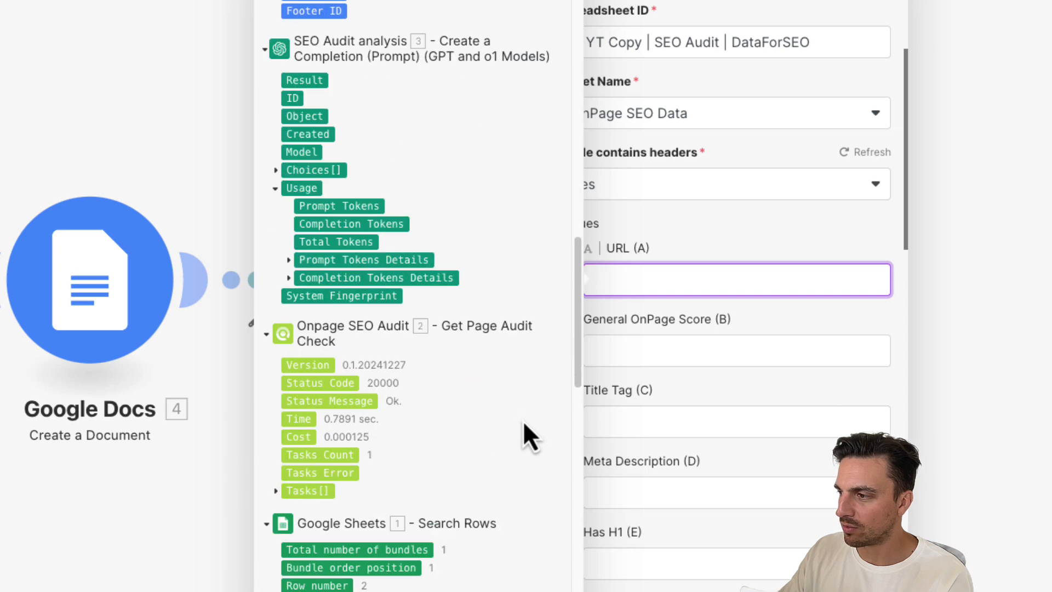
pyautogui.scroll(-2, 511, 438)
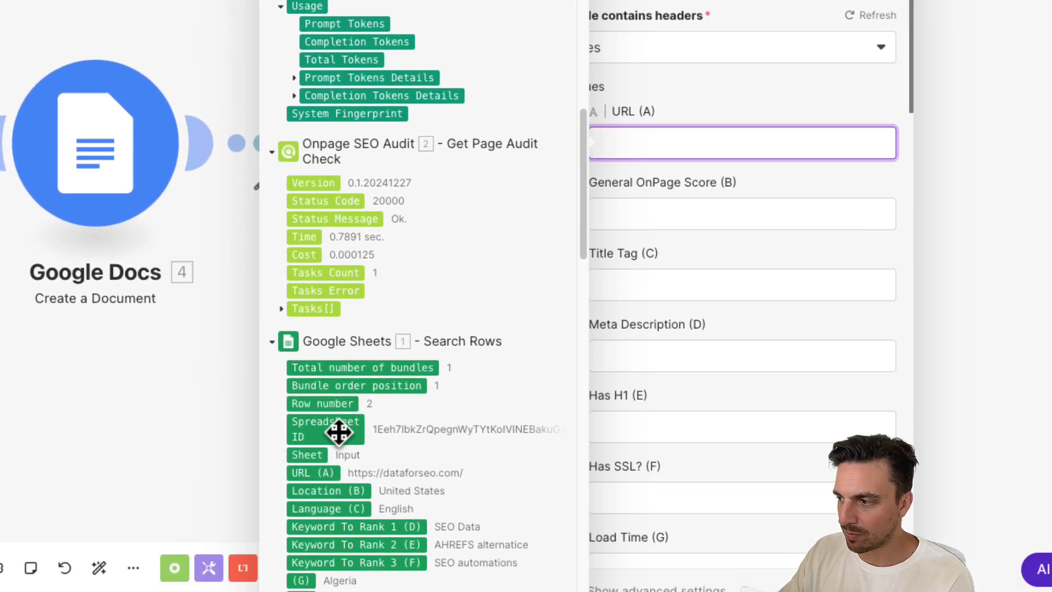
pyautogui.click(324, 542)
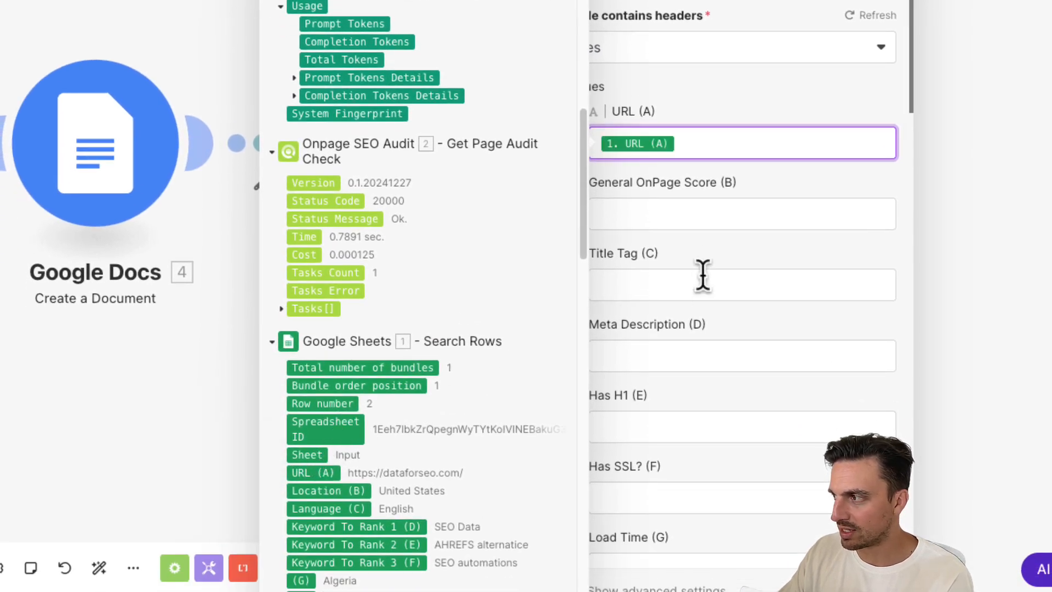
# - Map the Onpage SEO Audit's onpage_score item into the General OnPage Score (B) column
pyautogui.click(698, 205)
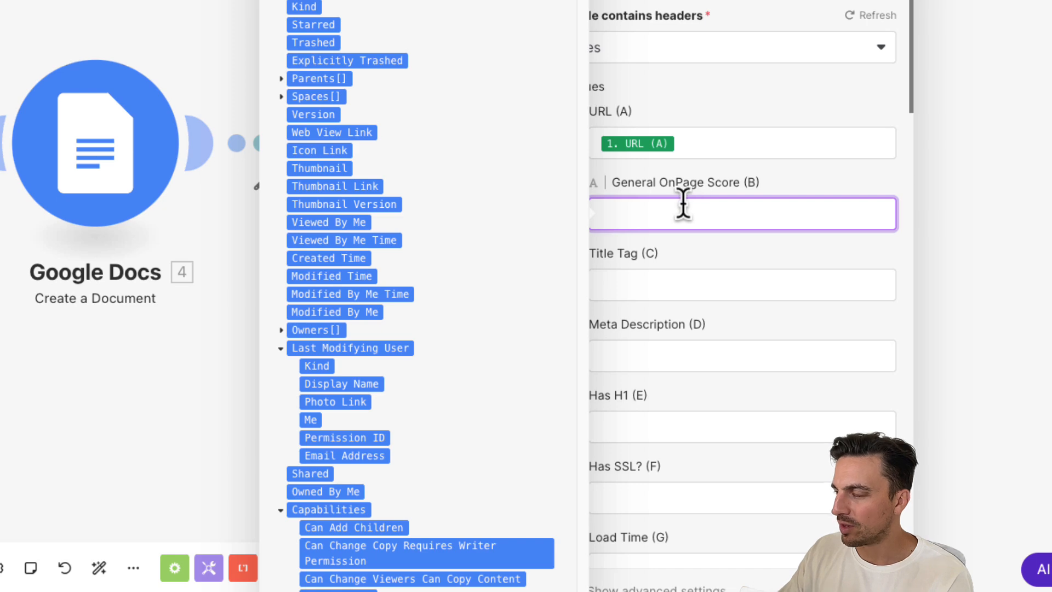
pyautogui.scroll(-15, 534, 250)
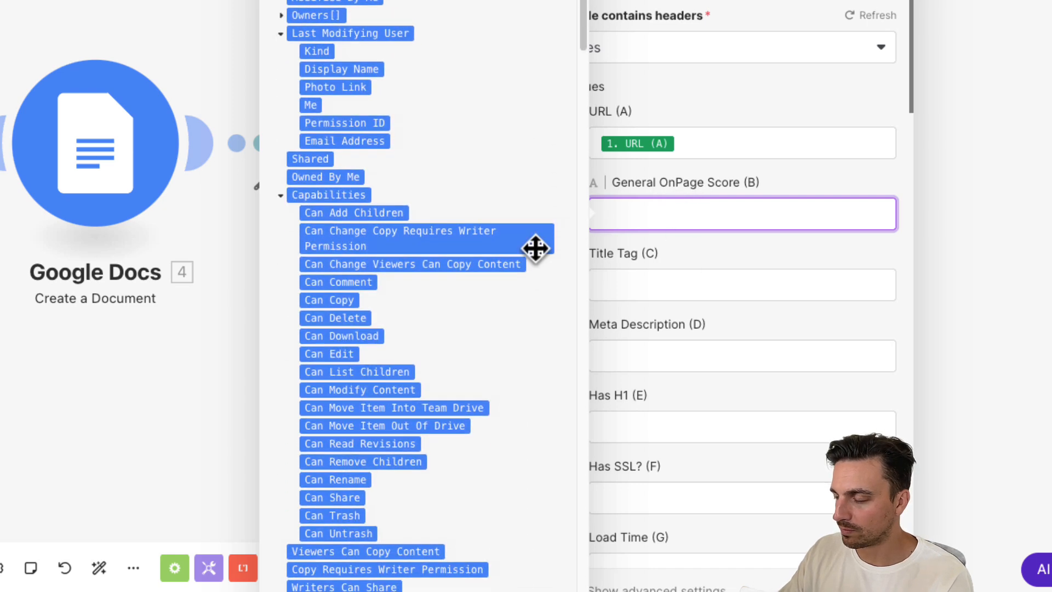
pyautogui.scroll(-5, 534, 249)
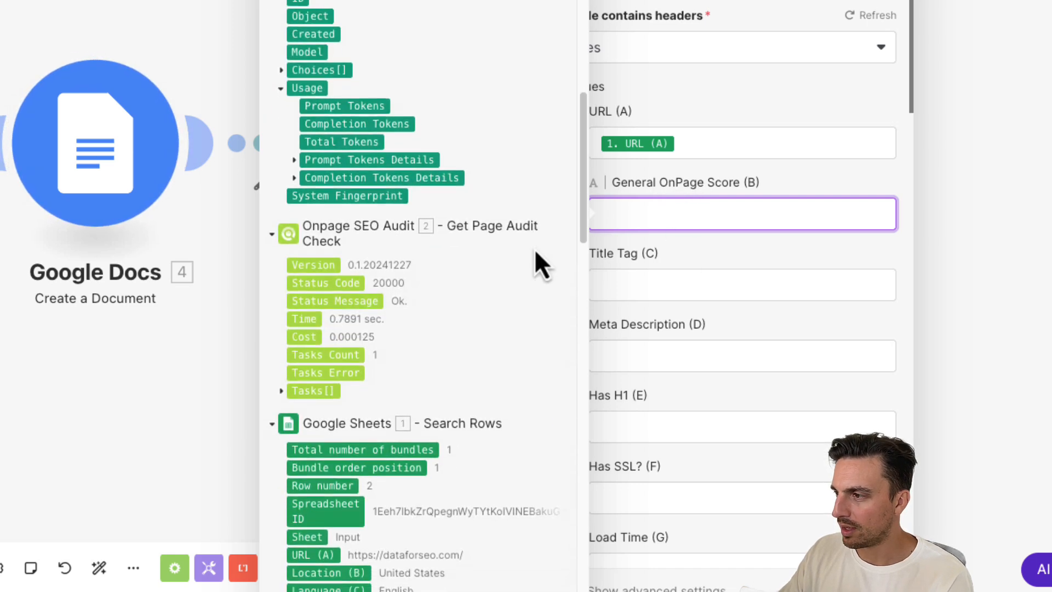
pyautogui.click(287, 384)
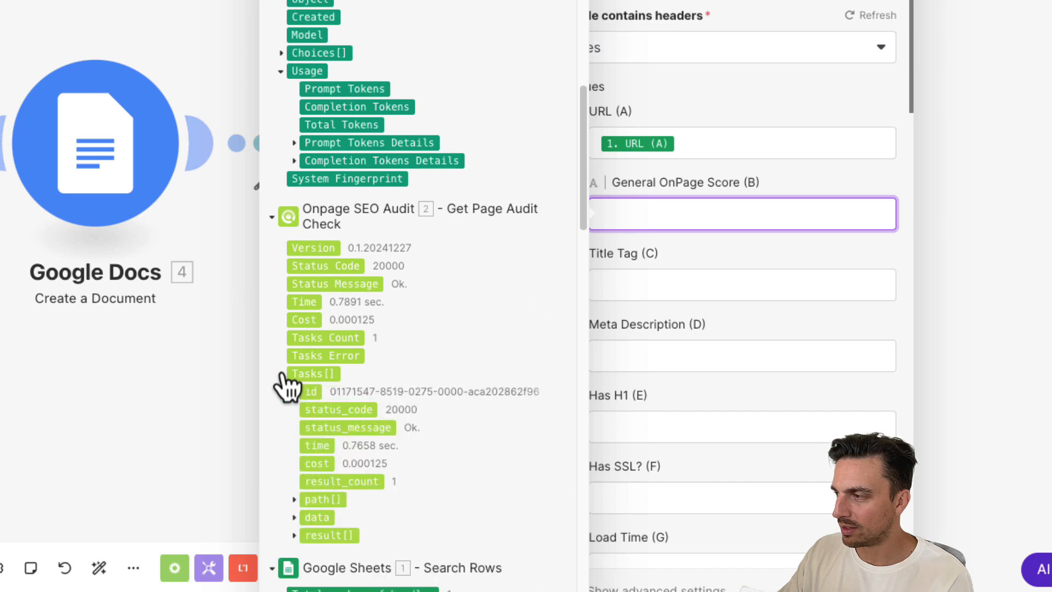
pyautogui.scroll(-3, 393, 342)
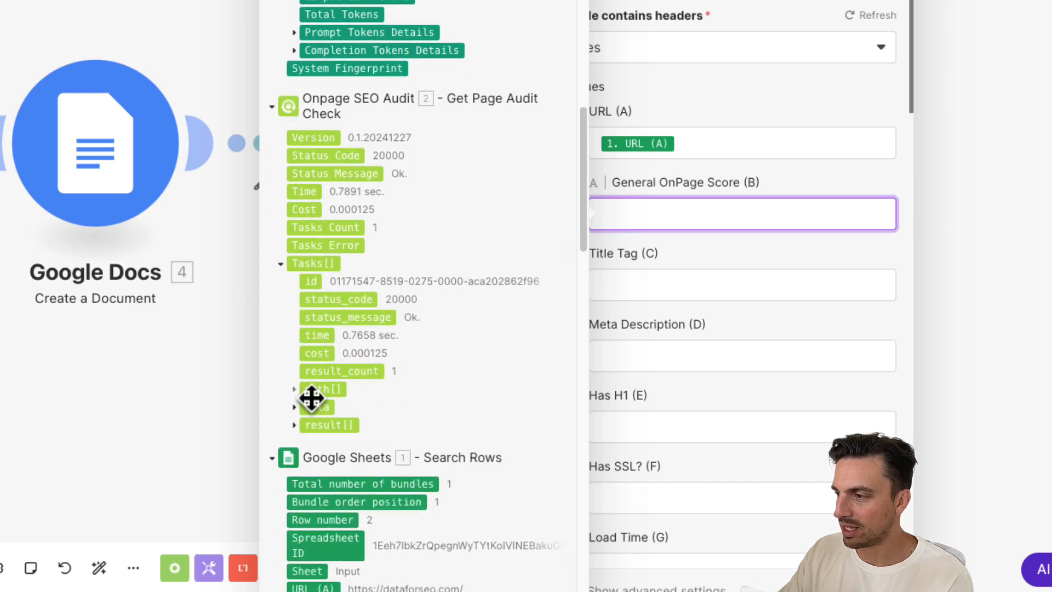
pyautogui.click(294, 426)
pyautogui.scroll(-3, 305, 435)
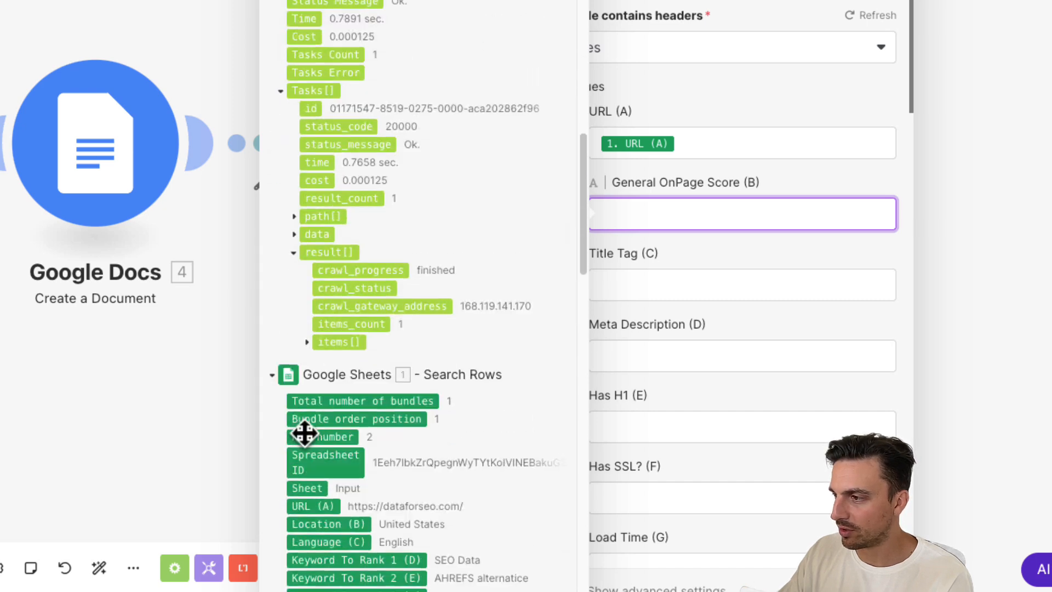
pyautogui.click(311, 344)
pyautogui.scroll(-2, 389, 292)
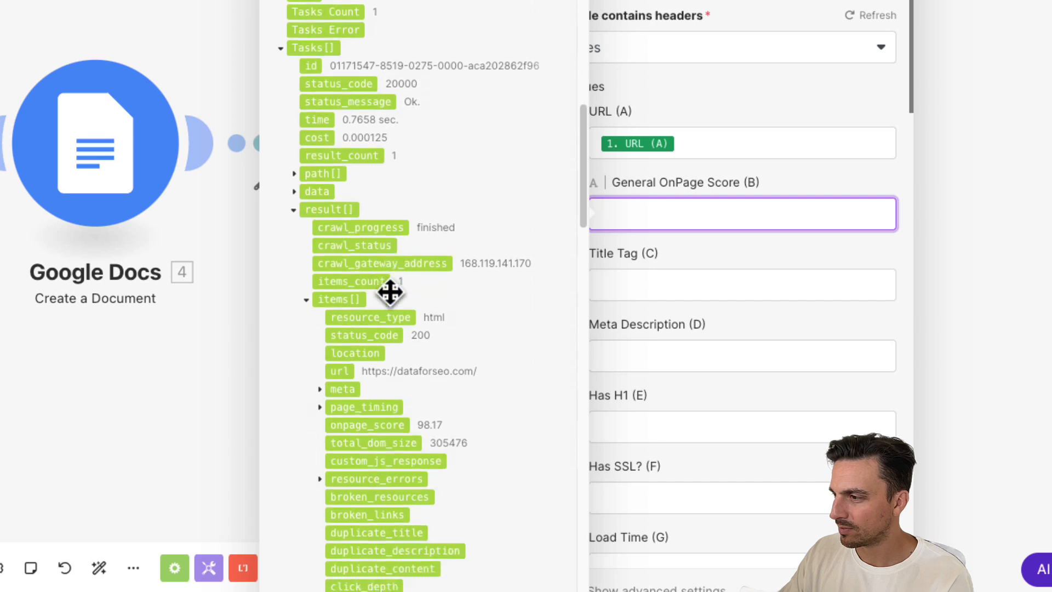
pyautogui.click(385, 407)
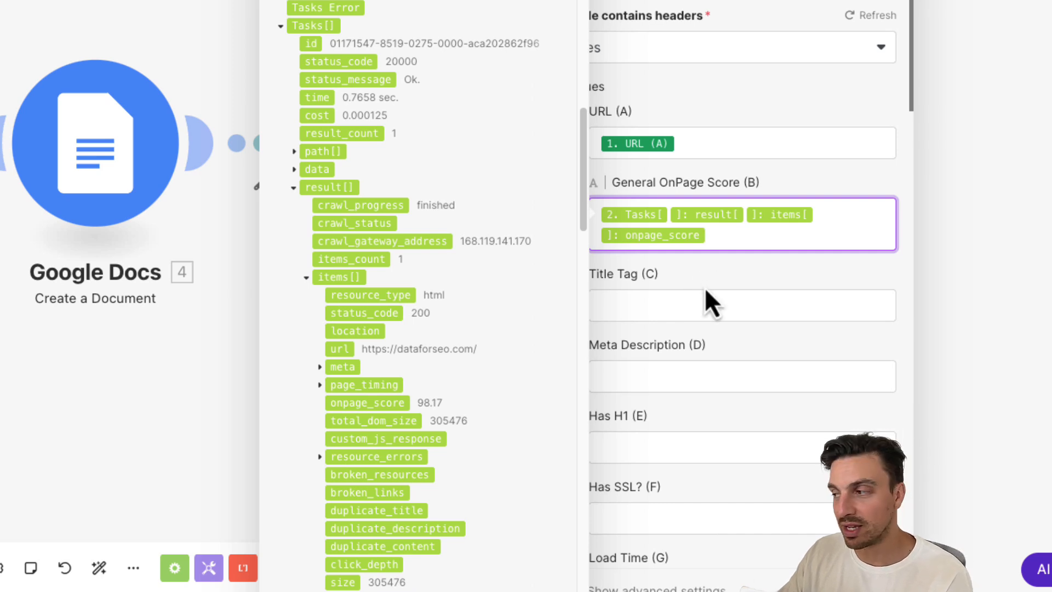
# - Map the audit's meta.title item into the Title Tag (C) column
pyautogui.click(682, 298)
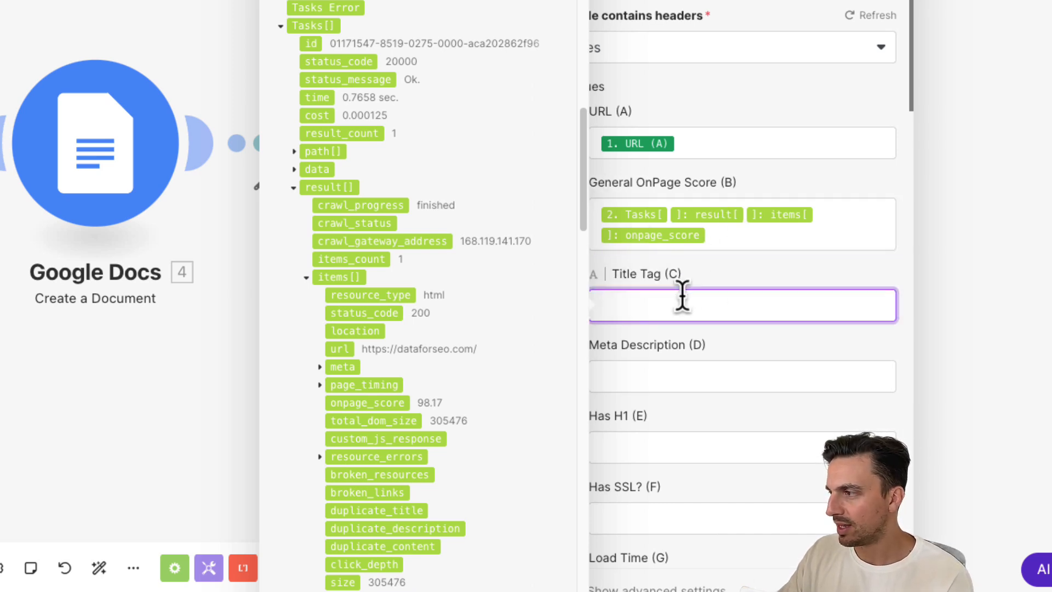
pyautogui.scroll(1, 506, 201)
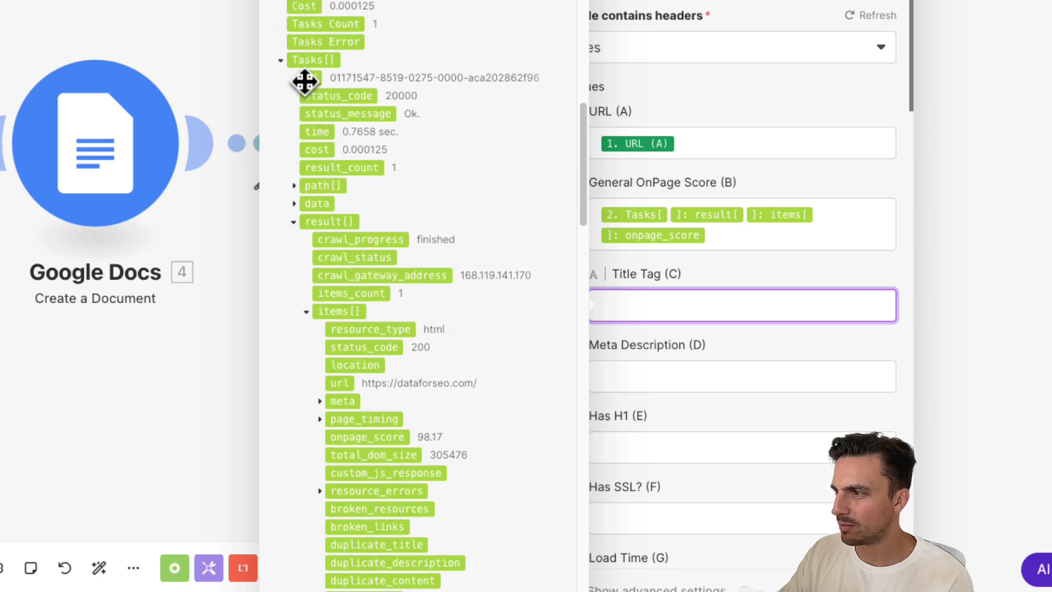
pyautogui.scroll(-5, 322, 215)
pyautogui.click(320, 218)
pyautogui.click(369, 253)
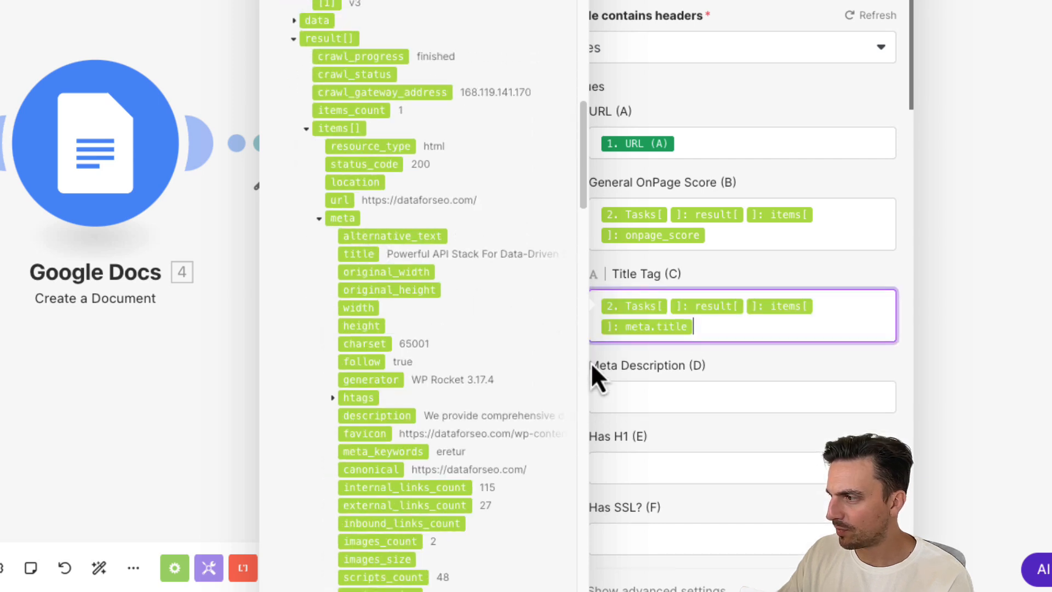
# - Map the audit's meta.description item into the Meta Description (D) column
pyautogui.click(617, 390)
pyautogui.scroll(-1, 493, 329)
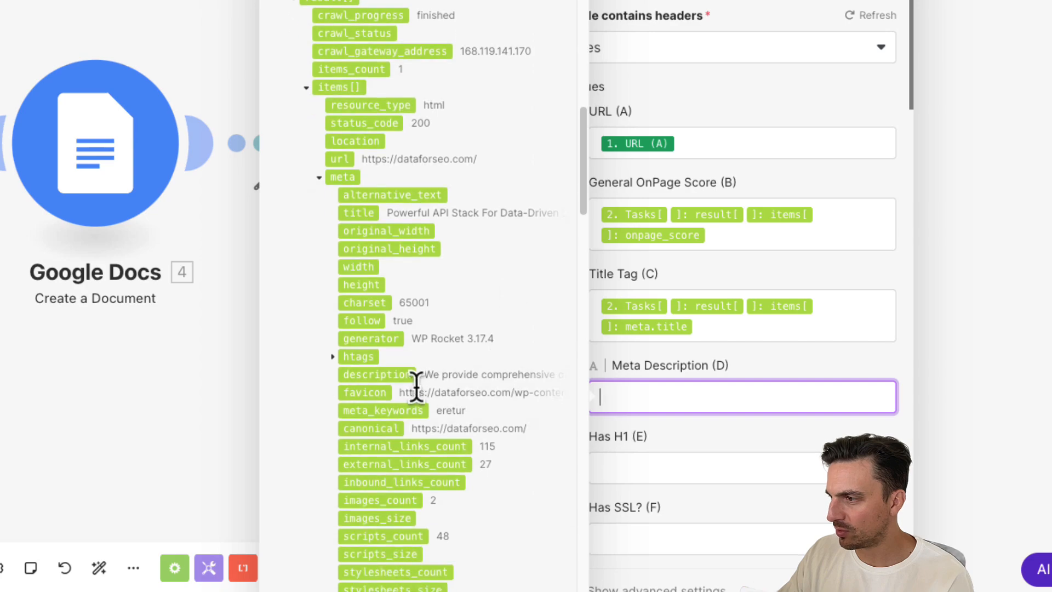
pyautogui.click(394, 379)
# - Search the mapping items for H1 and map the meta.htags.h1 value into the Has H1 (E) column
pyautogui.click(666, 500)
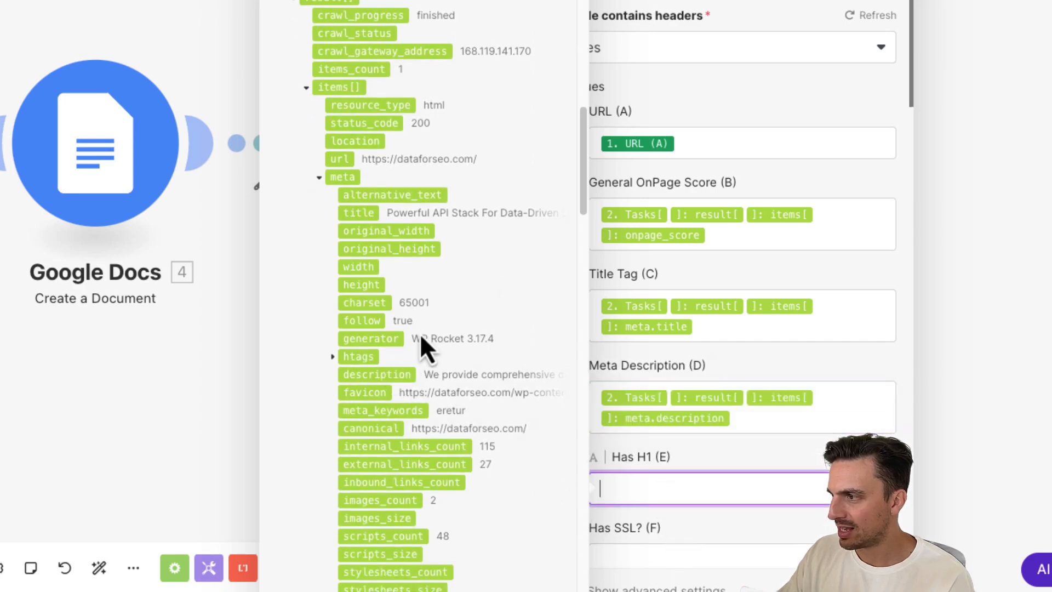
pyautogui.scroll(-8, 410, 324)
pyautogui.scroll(10, 417, 241)
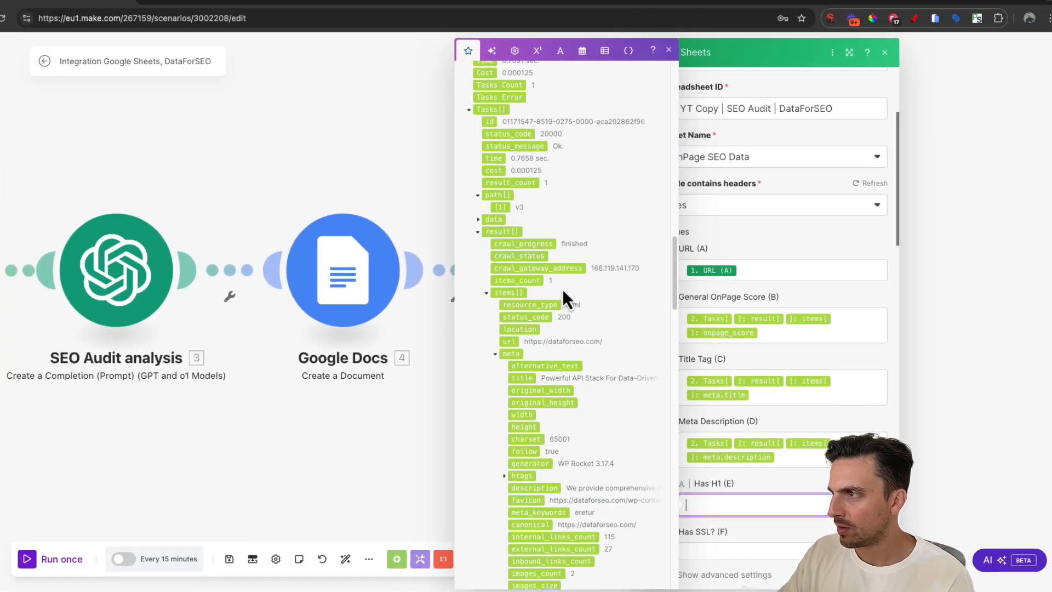
pyautogui.scroll(10, 543, 165)
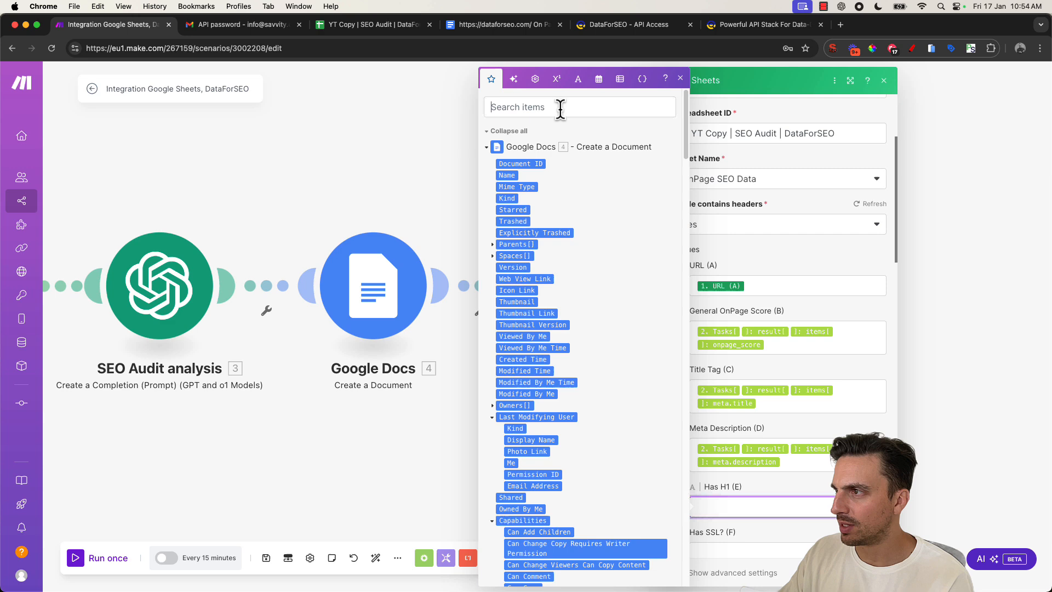
pyautogui.click(560, 108)
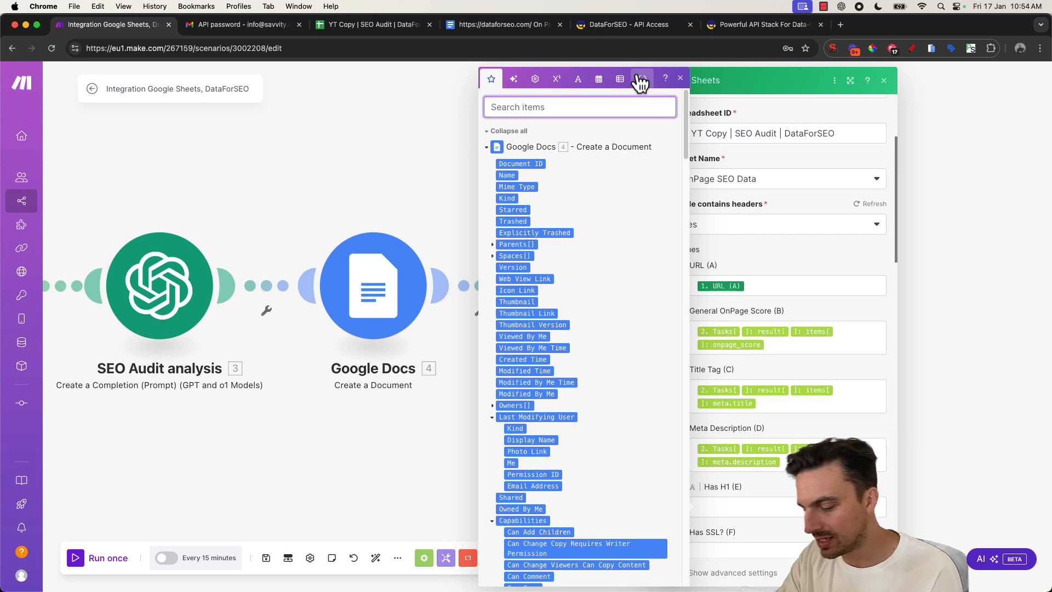
pyautogui.write('H1')
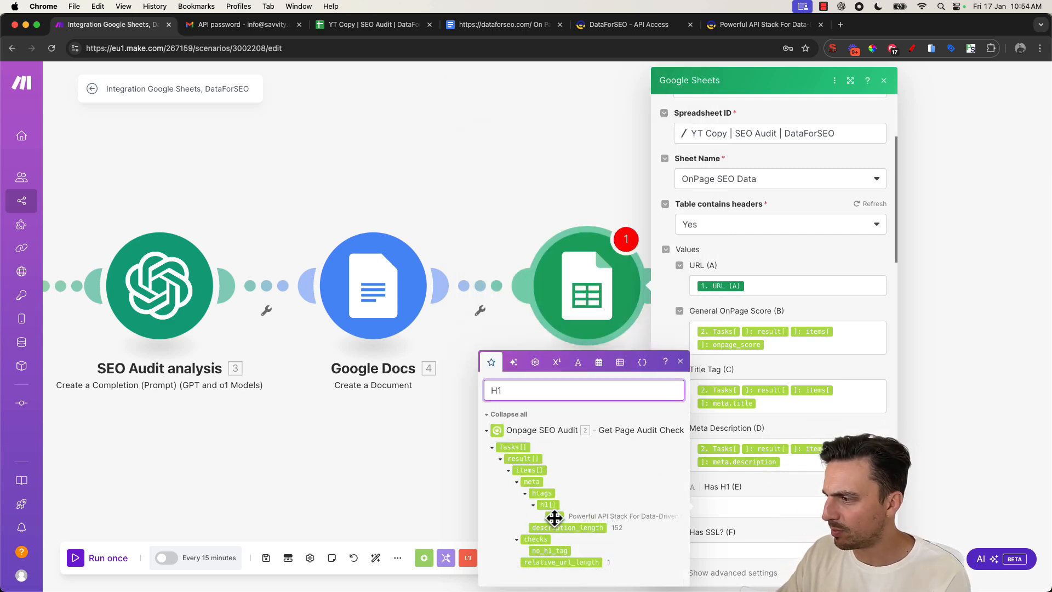
pyautogui.moveTo(555, 518); pyautogui.dragTo(738, 502)
# - Search the items for http and map checks.is_https into the Has SSL? (F) column
pyautogui.scroll(-3, 739, 455)
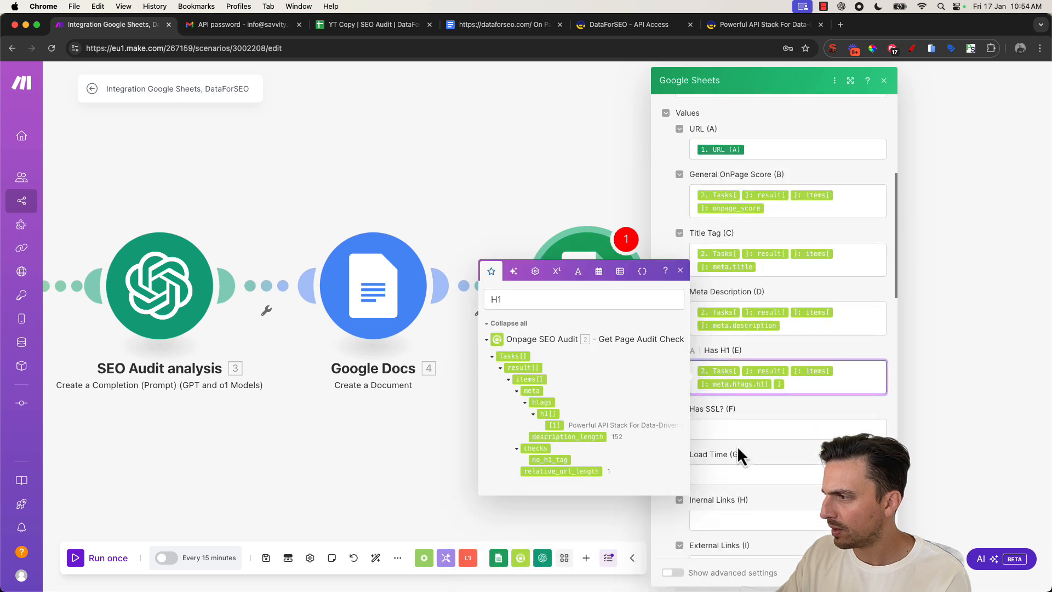
pyautogui.click(730, 428)
pyautogui.doubleClick(588, 349)
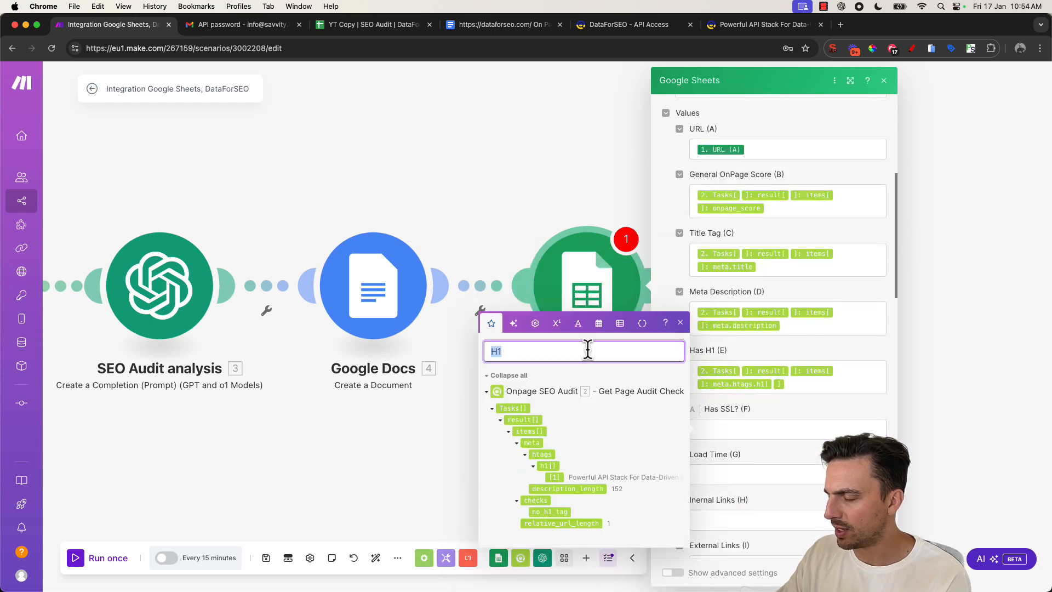
pyautogui.write('http')
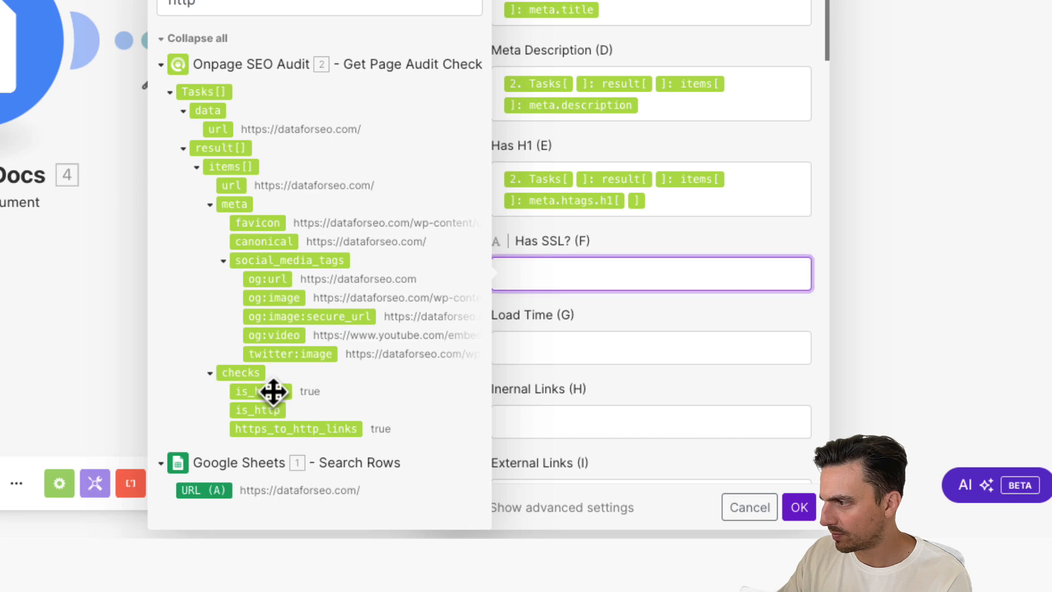
pyautogui.click(272, 391)
# - Clear the item search and map the Onpage SEO Audit's Time into the Load Time (G) column
pyautogui.click(526, 361)
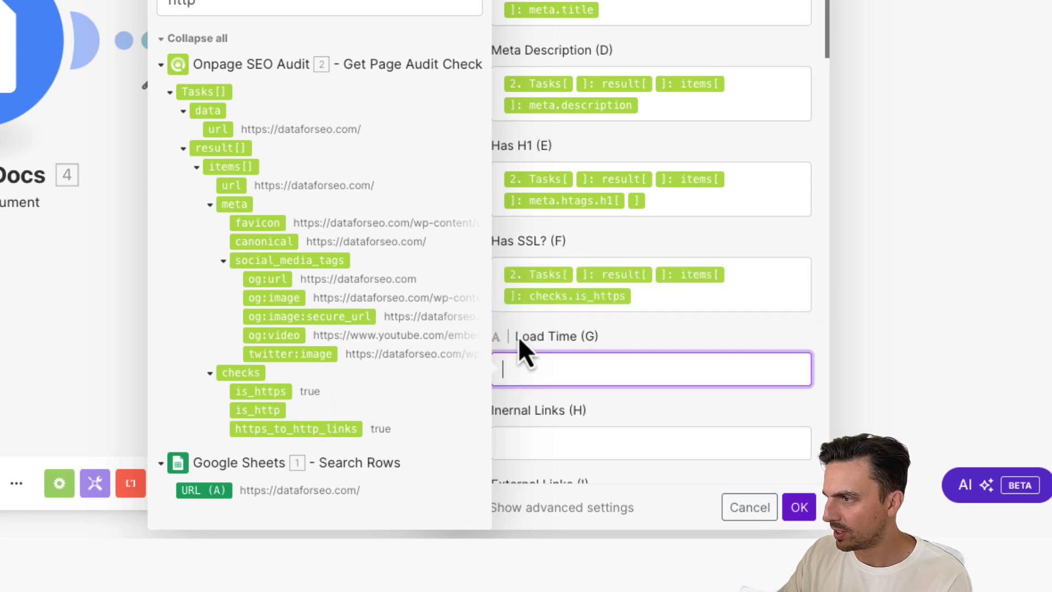
pyautogui.doubleClick(211, 3)
pyautogui.press('BackSpace')
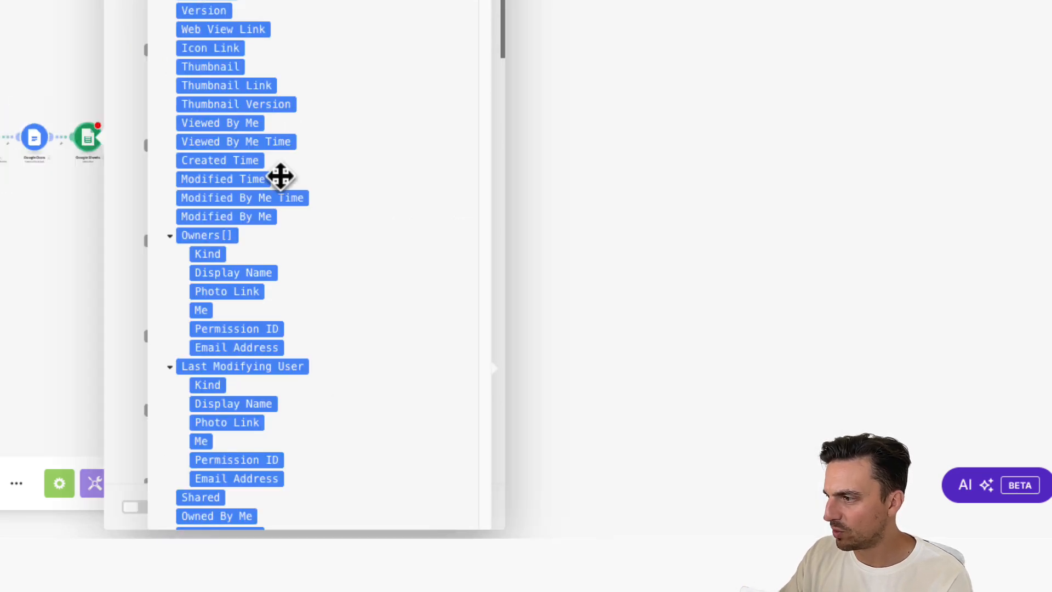
pyautogui.scroll(-10, 277, 176)
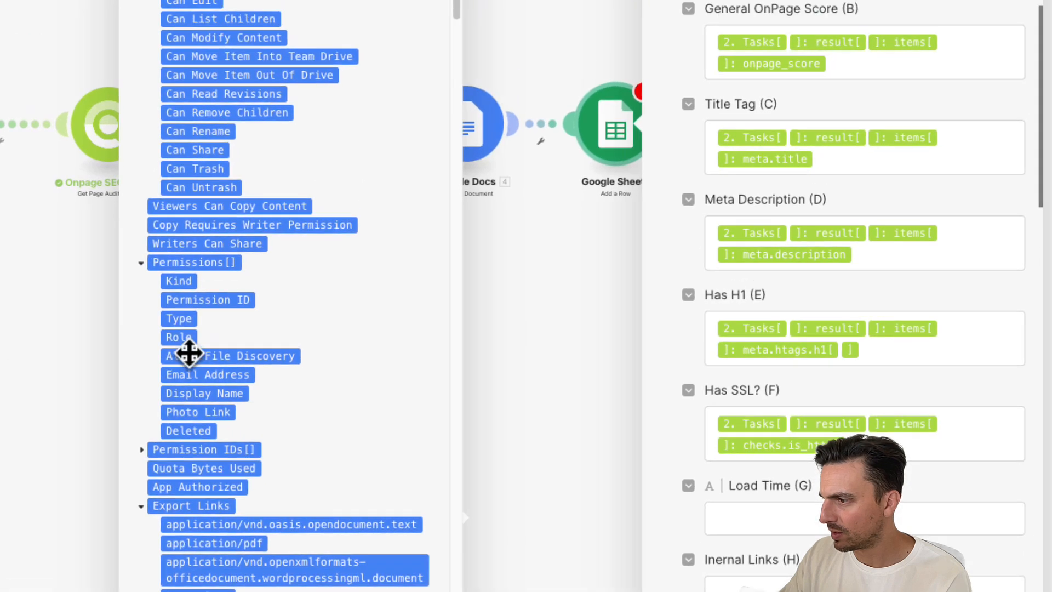
pyautogui.scroll(1, 191, 271)
pyautogui.scroll(-15, 192, 272)
pyautogui.scroll(-1, 192, 306)
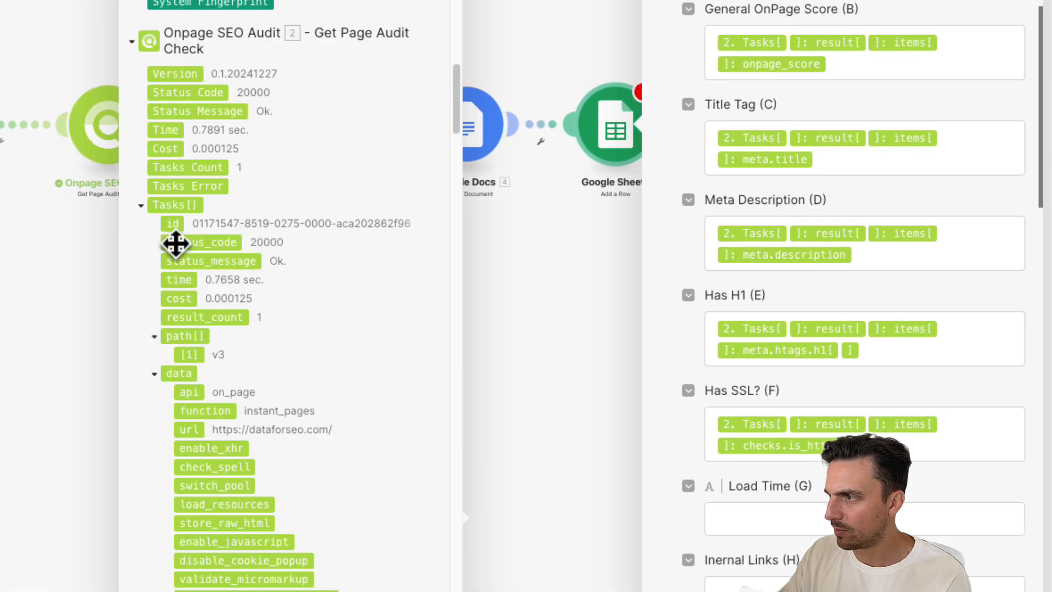
pyautogui.click(170, 133)
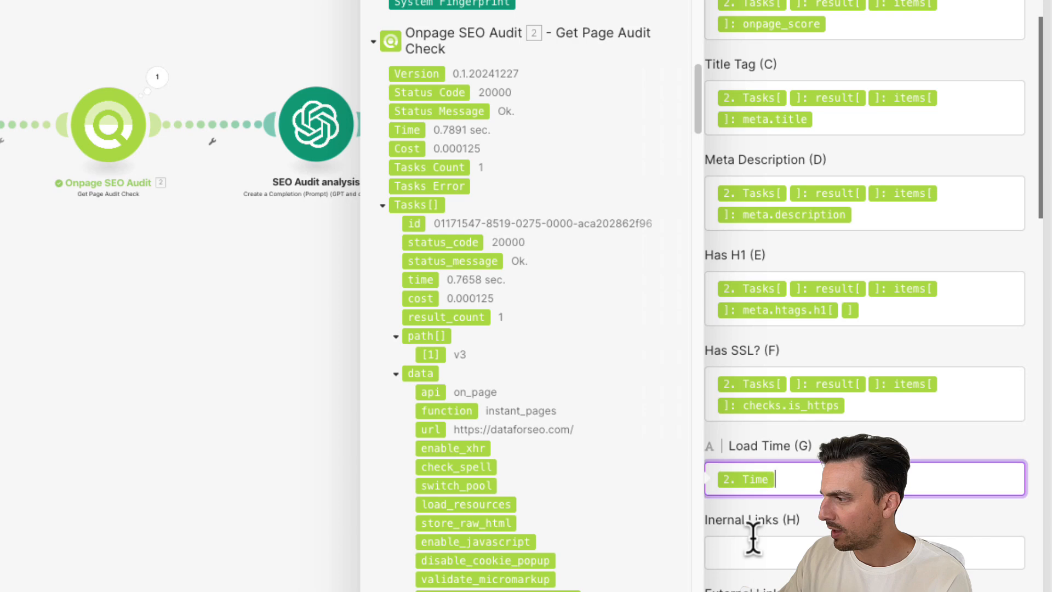
# - Search the items for internal and map meta.internal_links_count into the Inernal Links (H) column
pyautogui.click(753, 550)
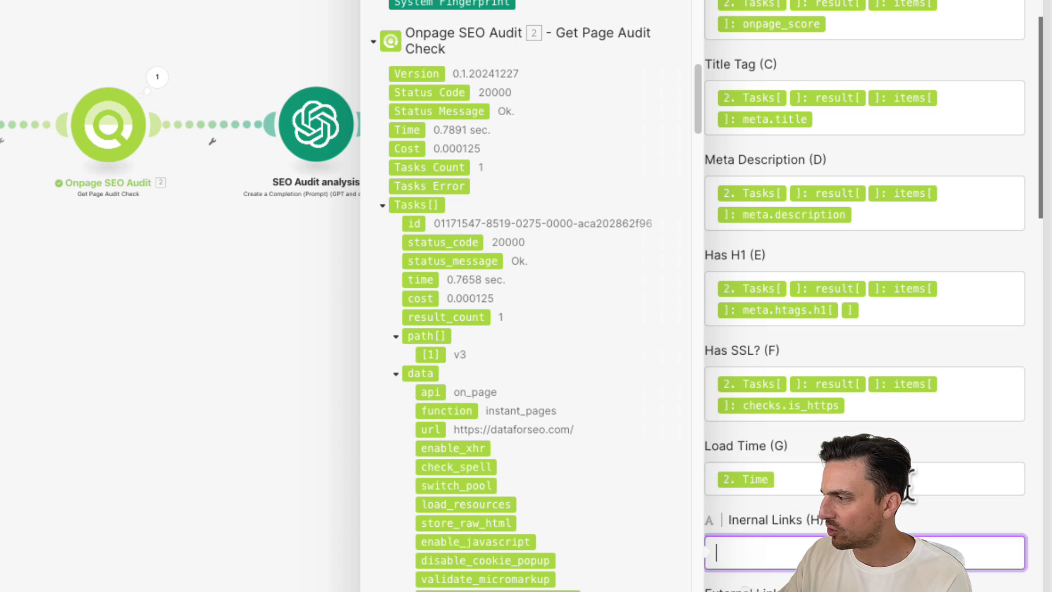
pyautogui.scroll(20, 576, 22)
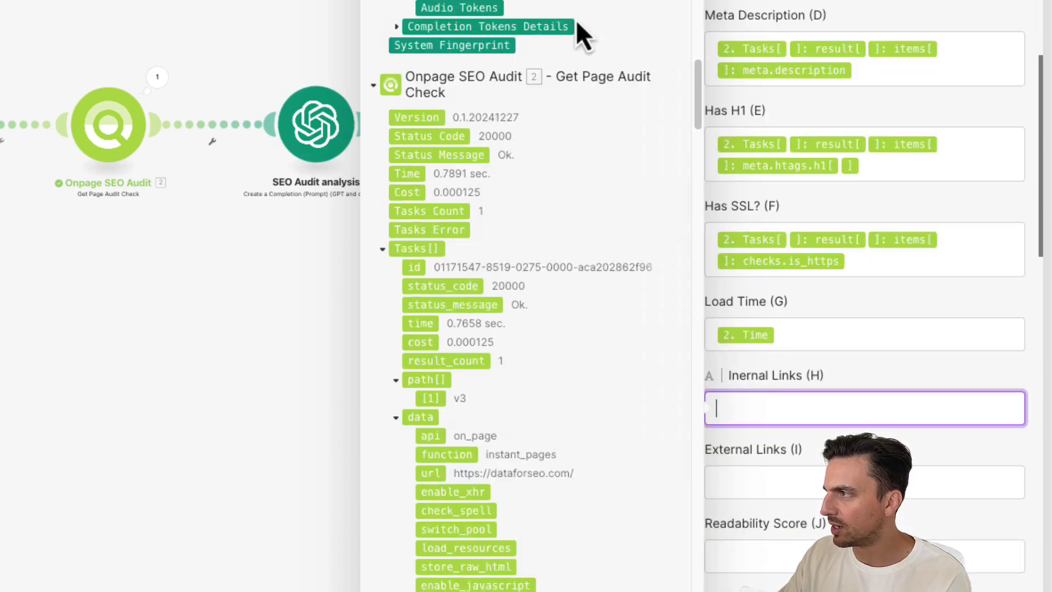
pyautogui.moveTo(180, 373); pyautogui.dragTo(55, 400)
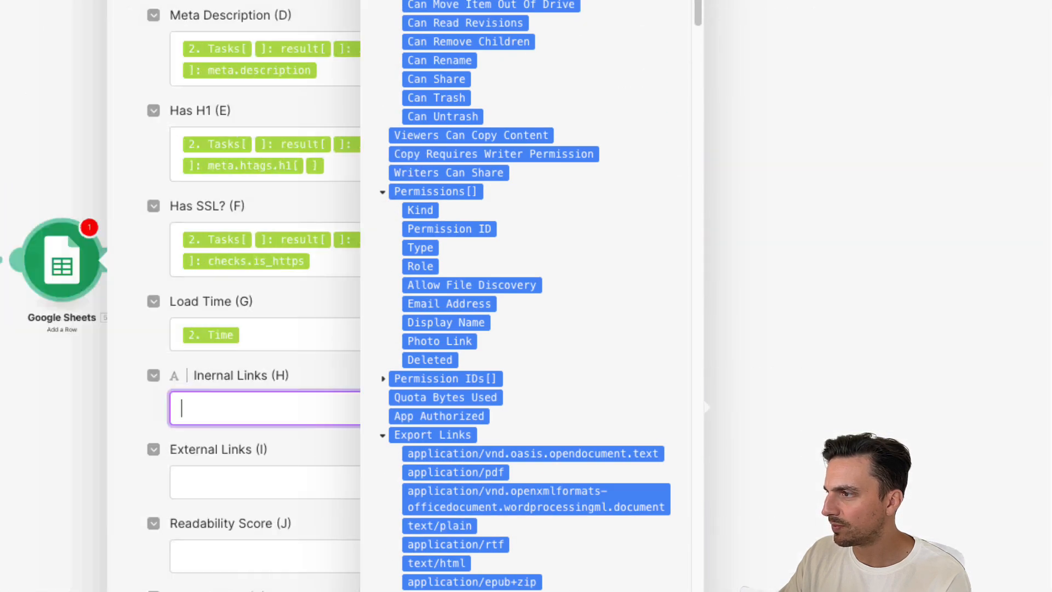
pyautogui.scroll(15, 603, 16)
pyautogui.click(575, 33)
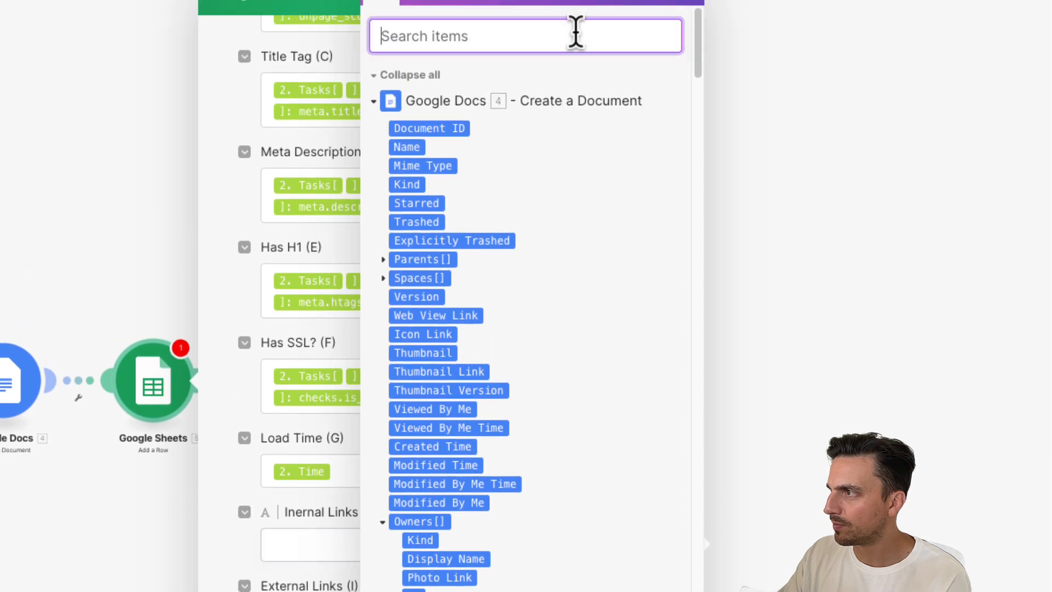
pyautogui.write('internal')
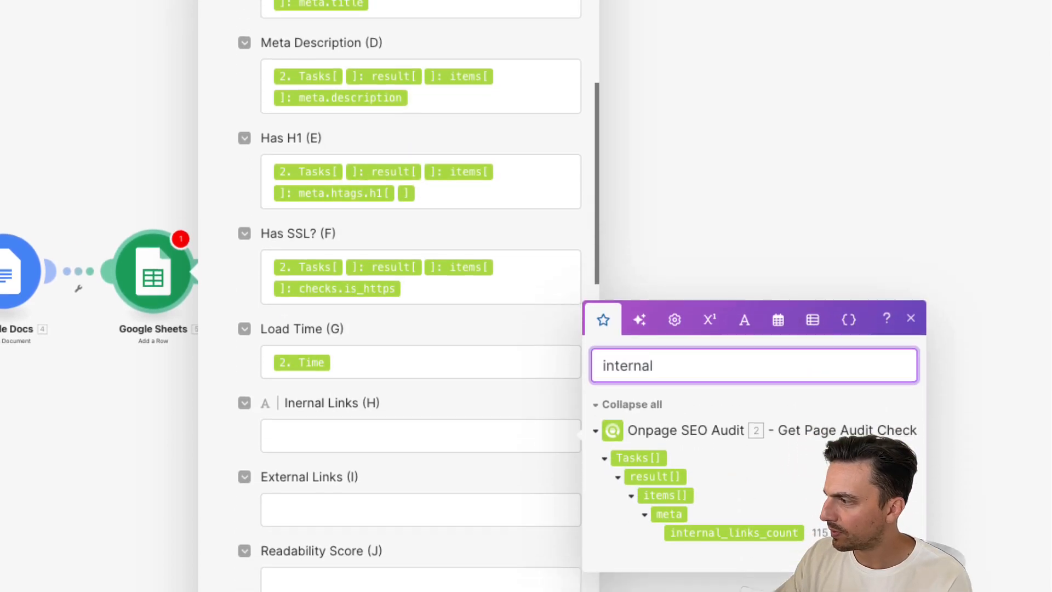
pyautogui.click(758, 470)
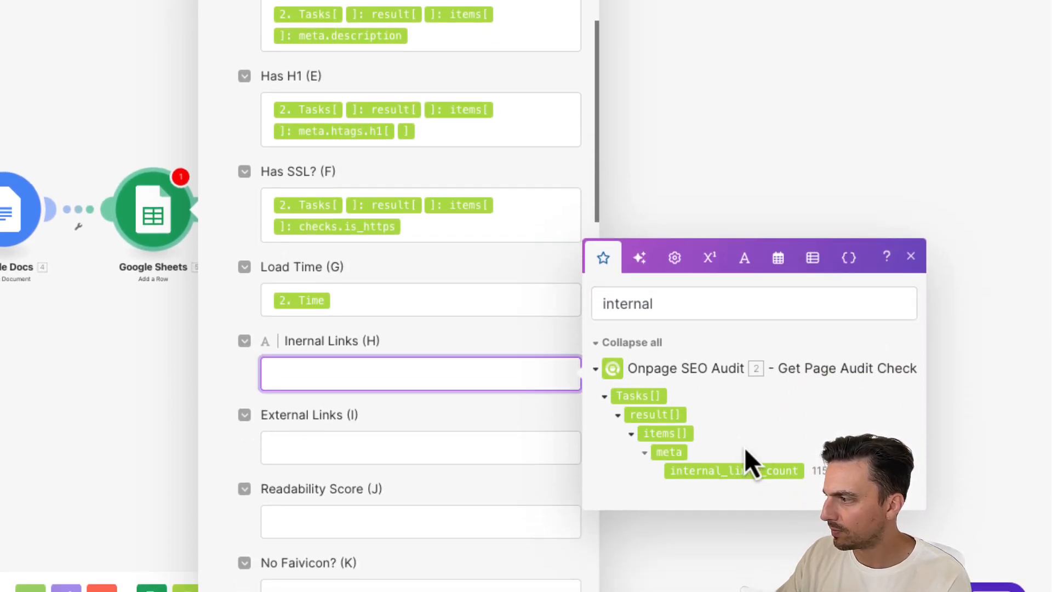
pyautogui.click(751, 472)
# - Search the items for exter and map meta.external_links_count into the External Links (I) column
pyautogui.click(436, 475)
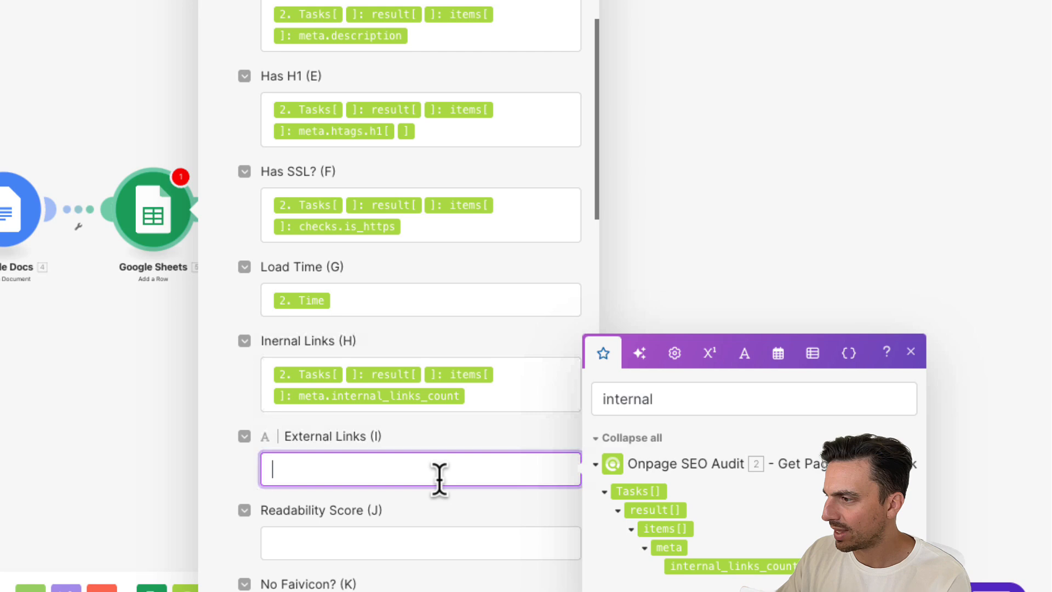
pyautogui.doubleClick(676, 399)
pyautogui.write('exter')
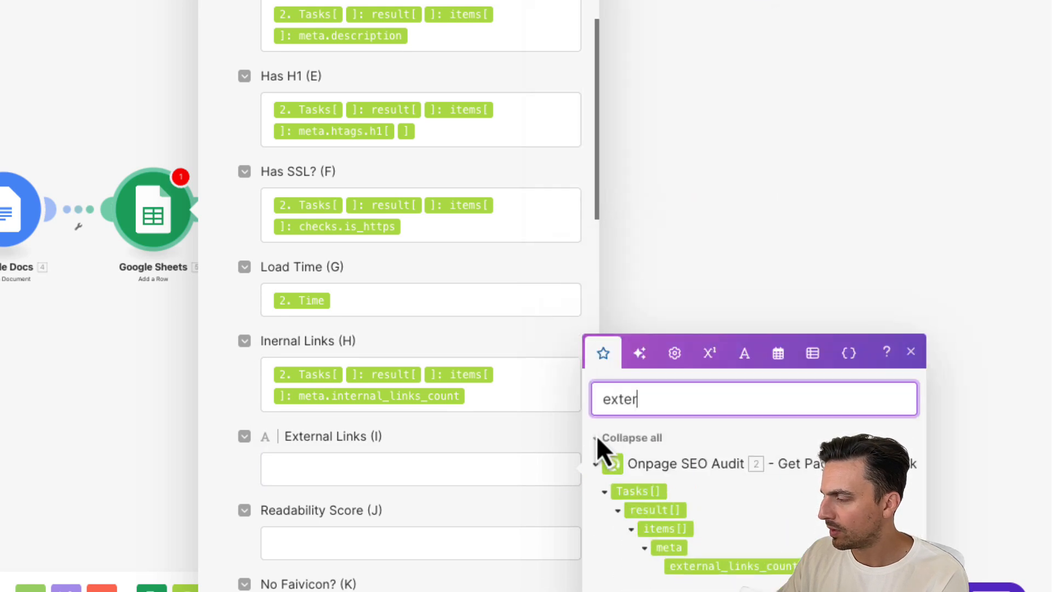
pyautogui.click(769, 568)
pyautogui.click(773, 571)
# - Map the Onpage SEO Audit's meta.content.dale_chall_readability_index into the Readability Score (J) column
pyautogui.scroll(-1, 476, 517)
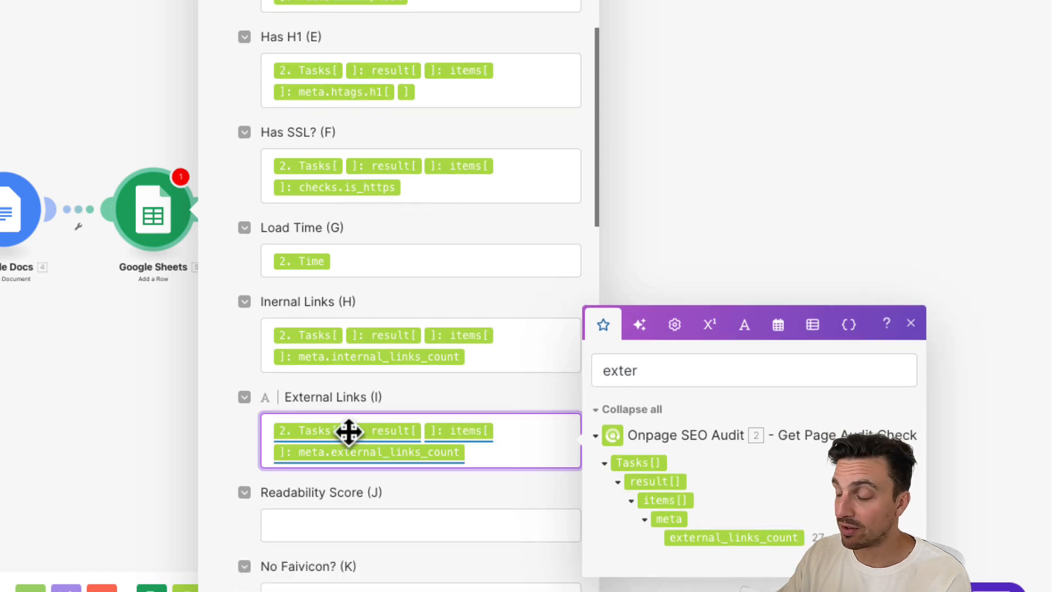
pyautogui.scroll(-1, 376, 482)
pyautogui.click(370, 486)
pyautogui.scroll(-5, 482, 438)
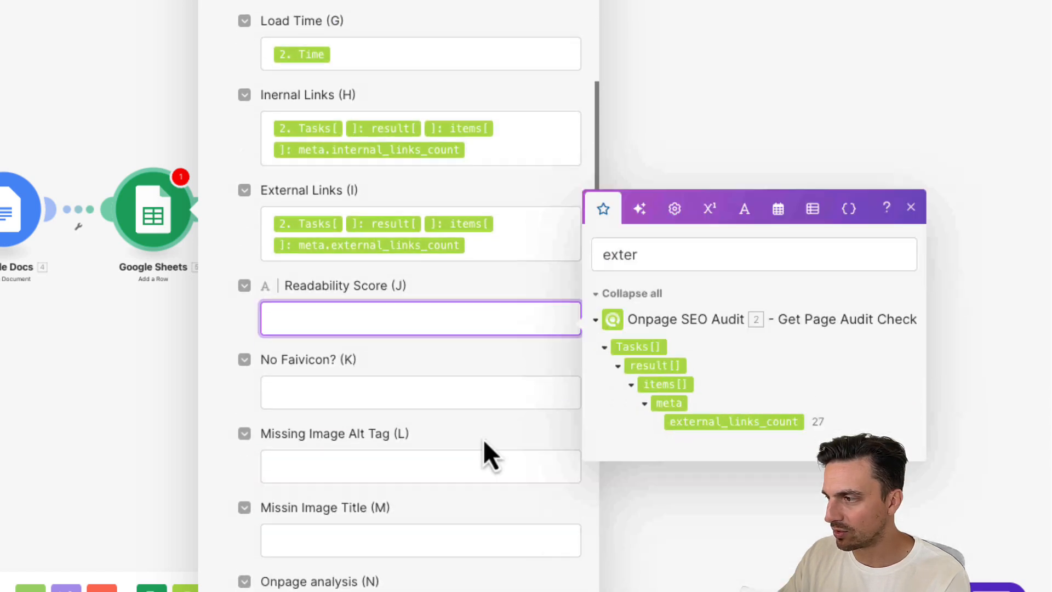
pyautogui.doubleClick(651, 252)
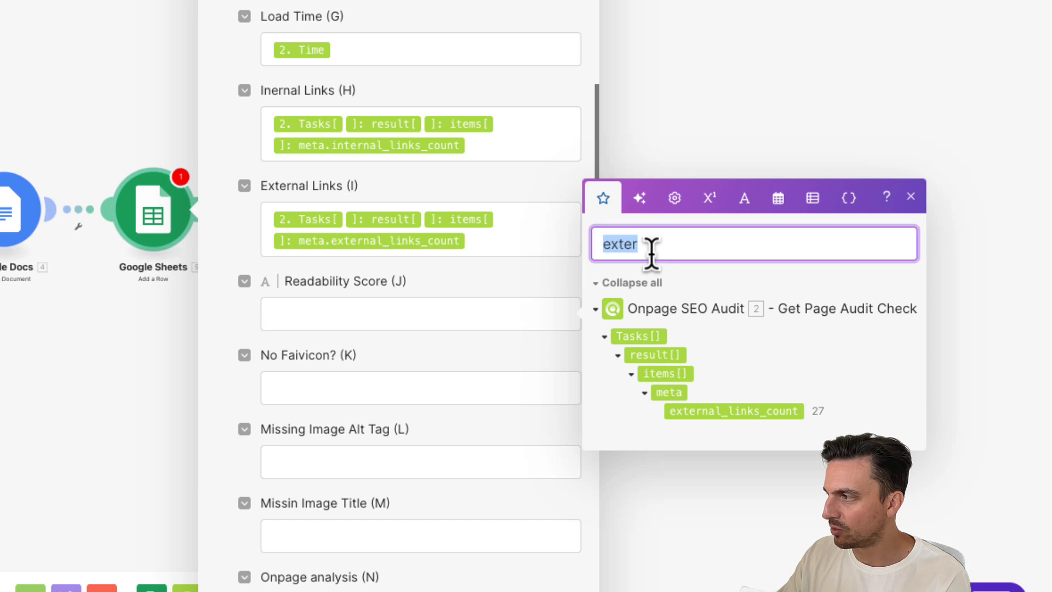
pyautogui.click(766, 364)
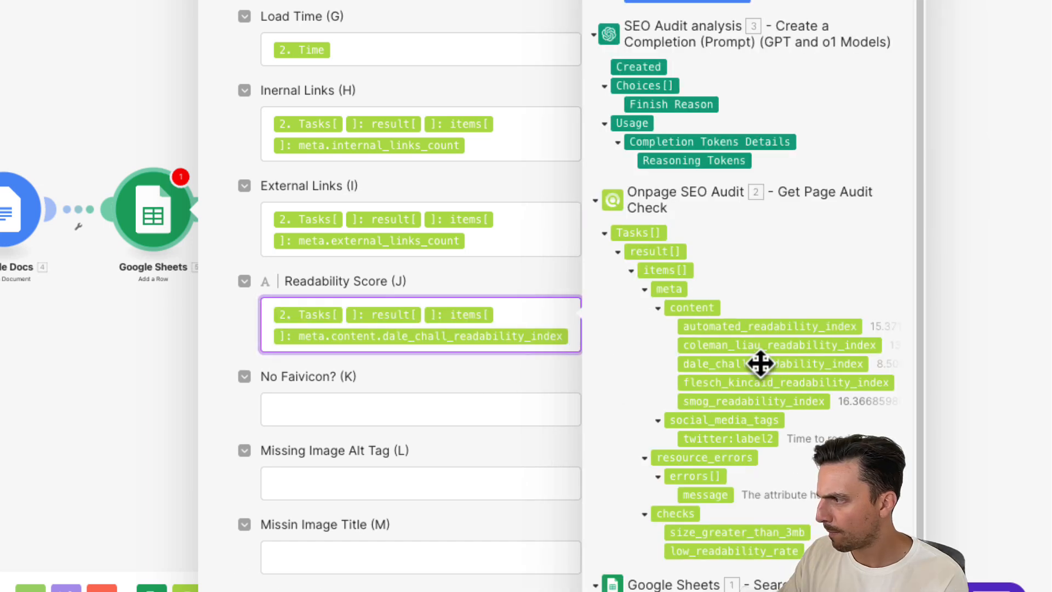
# - Search the items for fav and map checks.no_favicon into the No Faivicon? (K) column
pyautogui.click(354, 416)
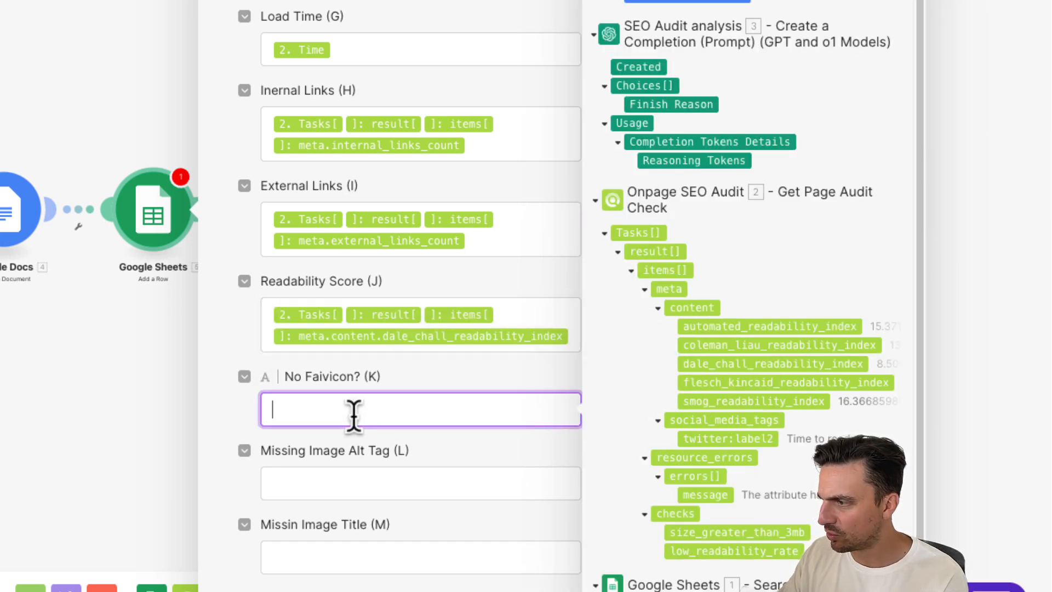
pyautogui.scroll(-3, 427, 396)
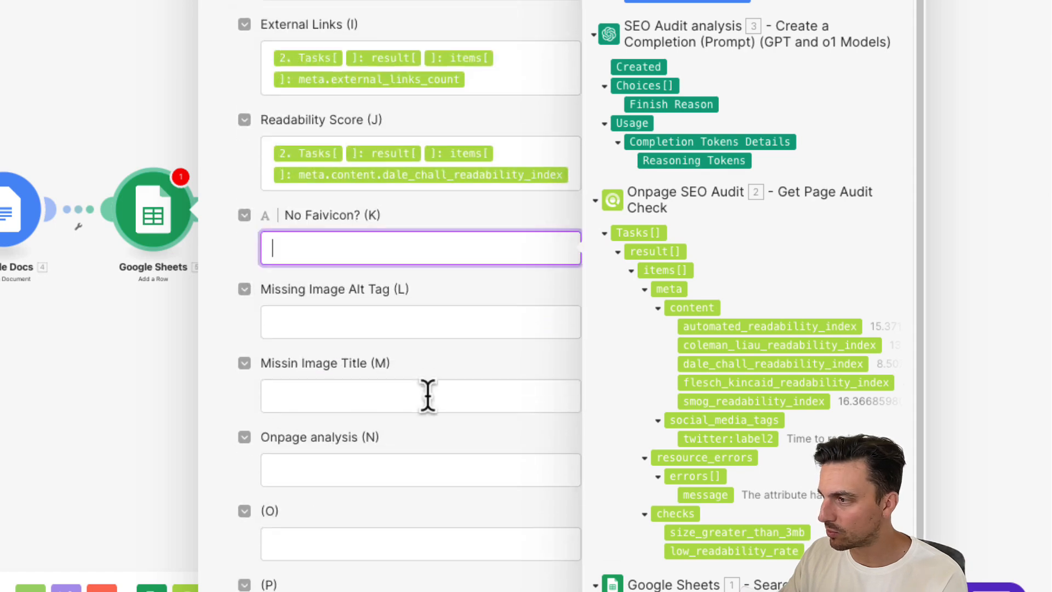
pyautogui.write('fav')
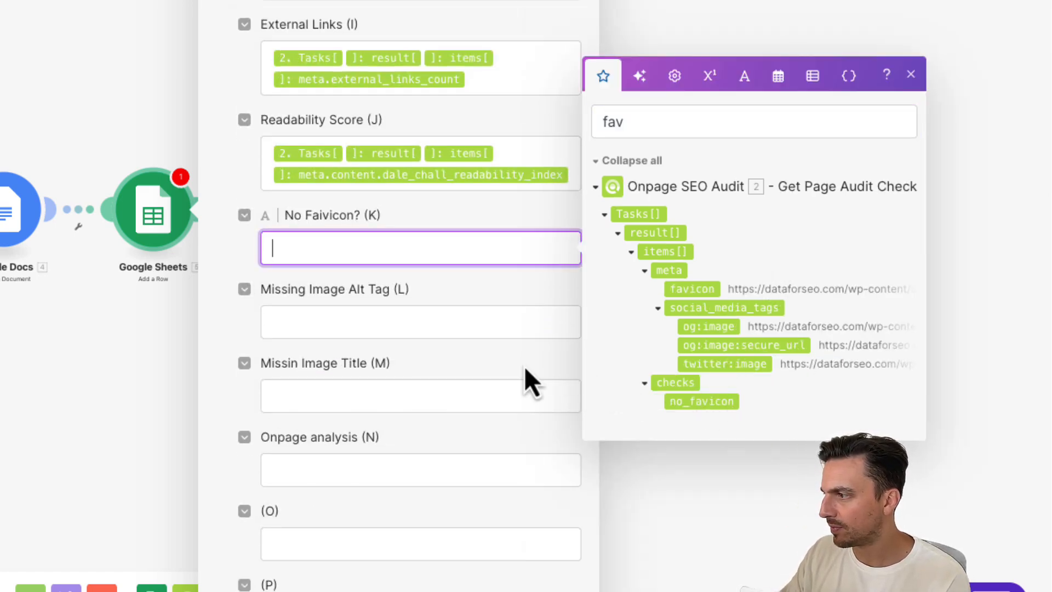
pyautogui.click(684, 402)
# - Search the items for imag and map checks.no_image_alt and checks.no_image_title into the Missing Image Alt Tag (L) and Missin Image Title (M) columns
pyautogui.click(428, 335)
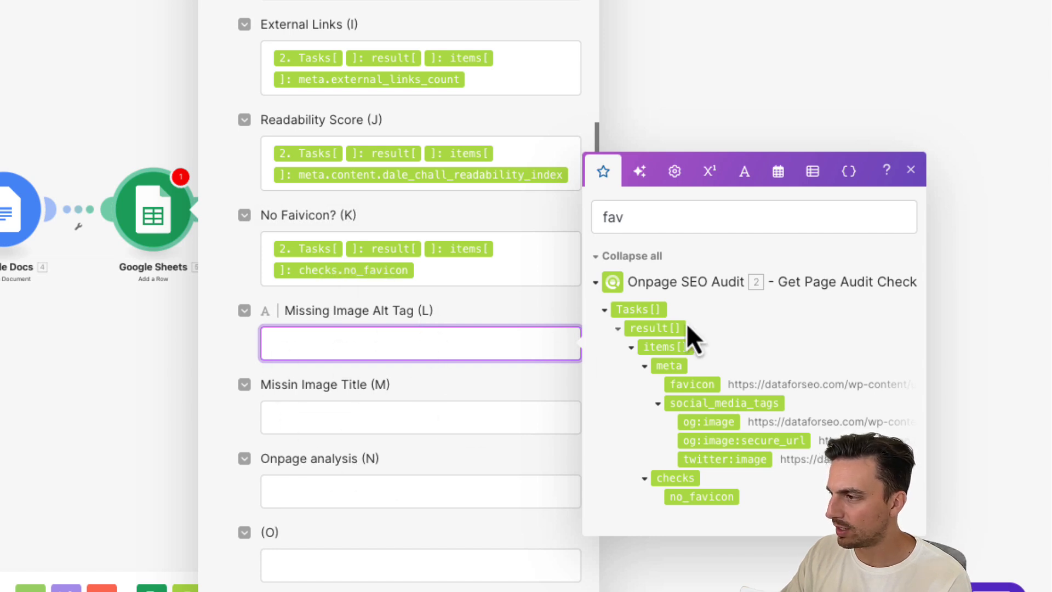
pyautogui.click(742, 207)
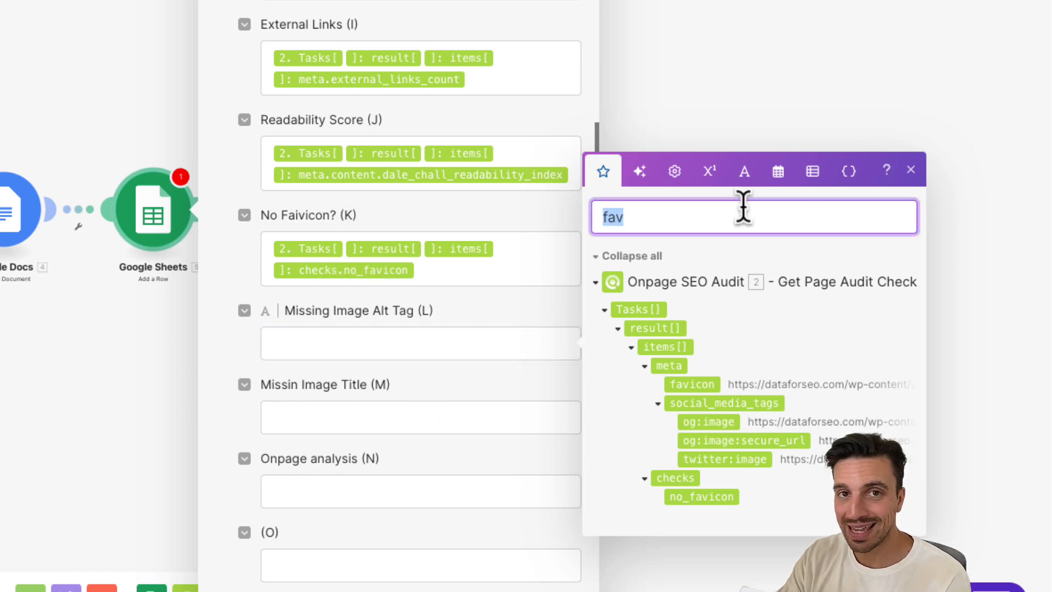
pyautogui.write('image')
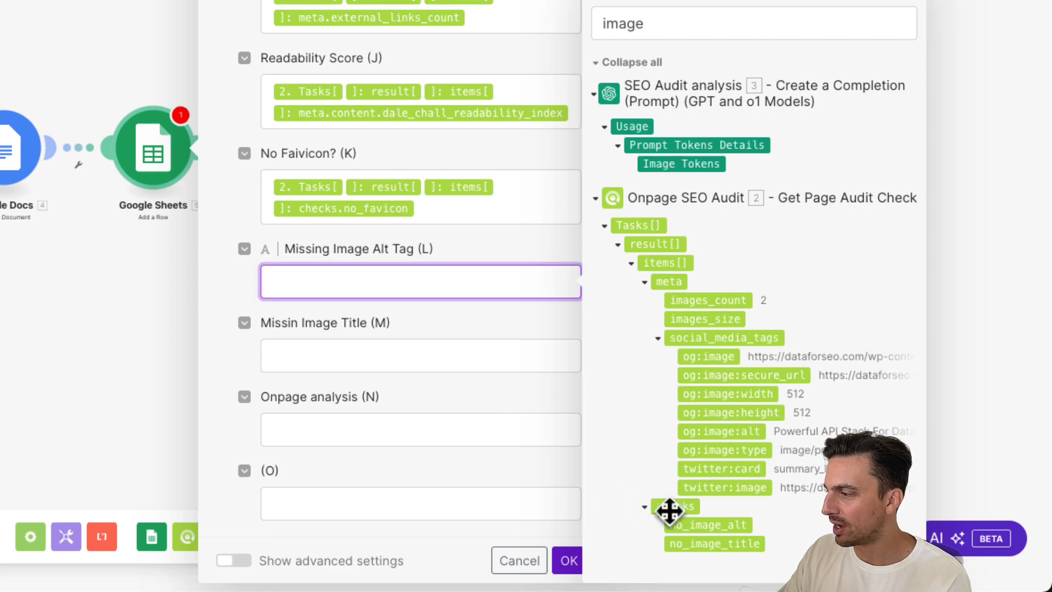
pyautogui.click(702, 525)
pyautogui.click(390, 384)
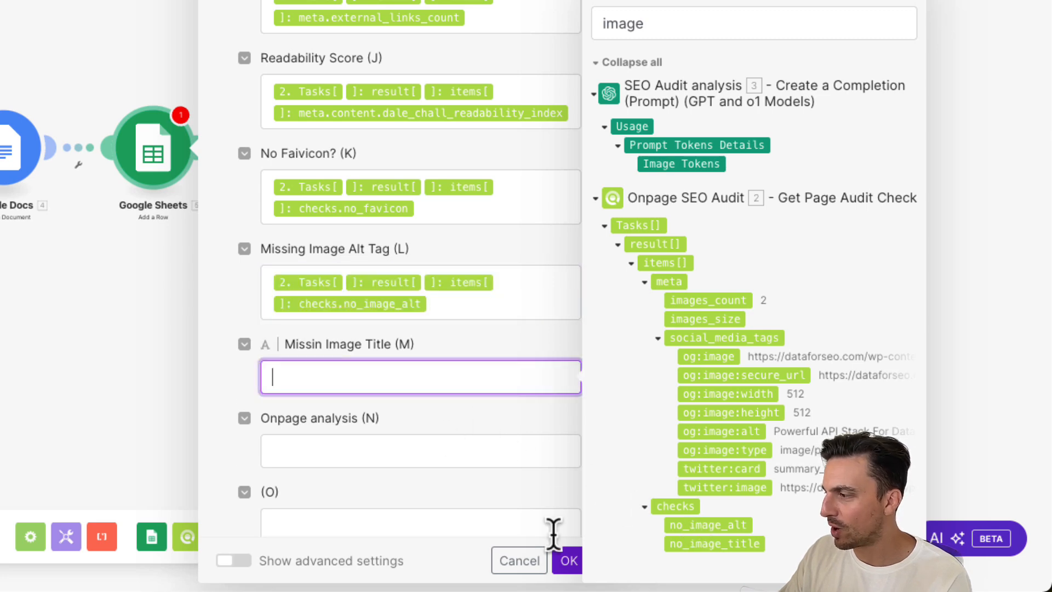
pyautogui.click(687, 543)
# - Map the Google Docs module's Web View Link into the Onpage analysis (N) column and save the Add a Row module
pyautogui.click(453, 465)
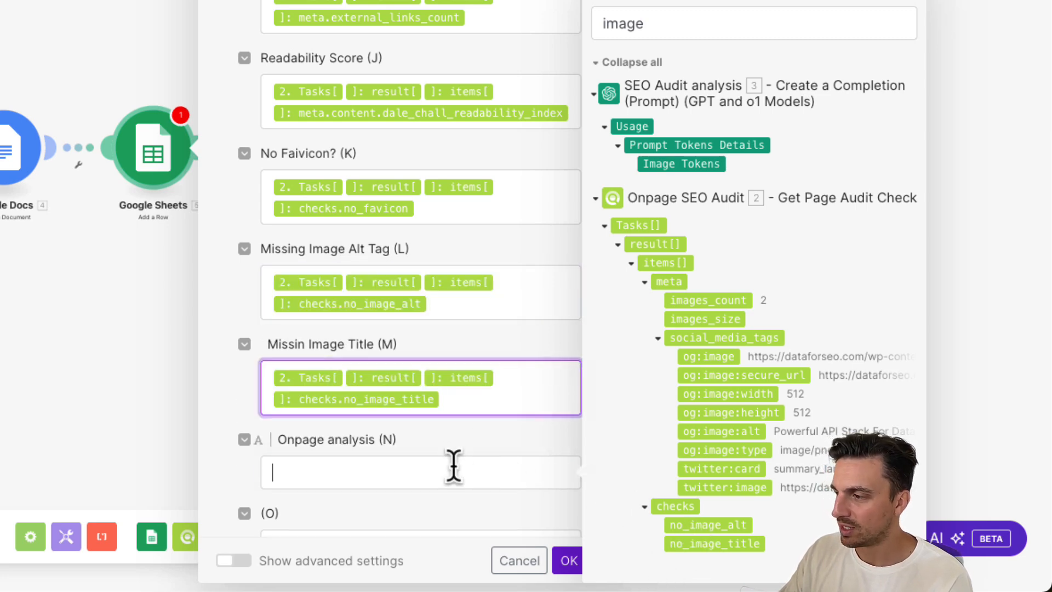
pyautogui.scroll(-5, 510, 268)
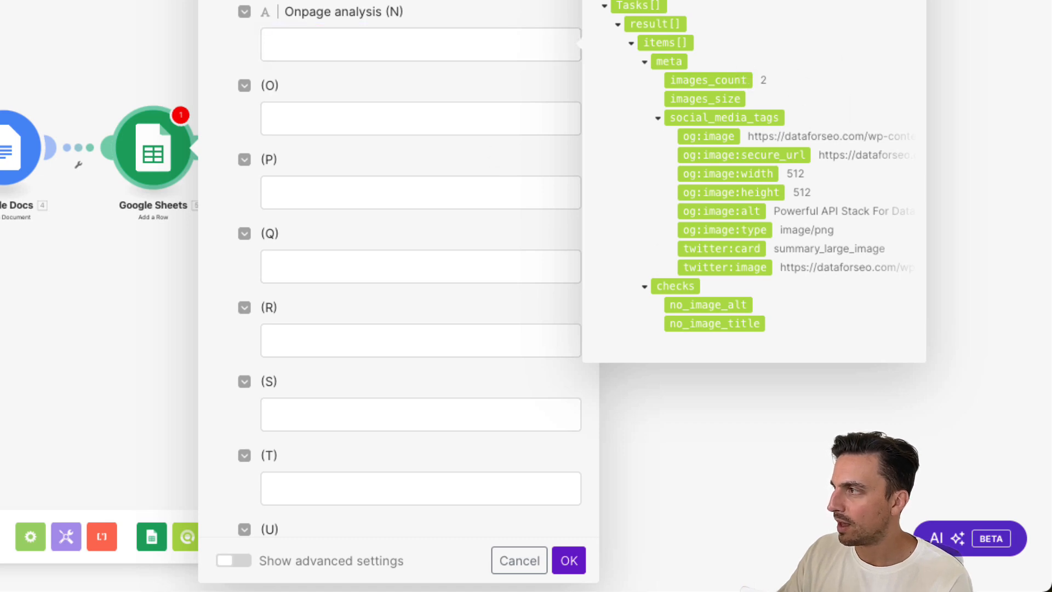
pyautogui.press('BackSpace')
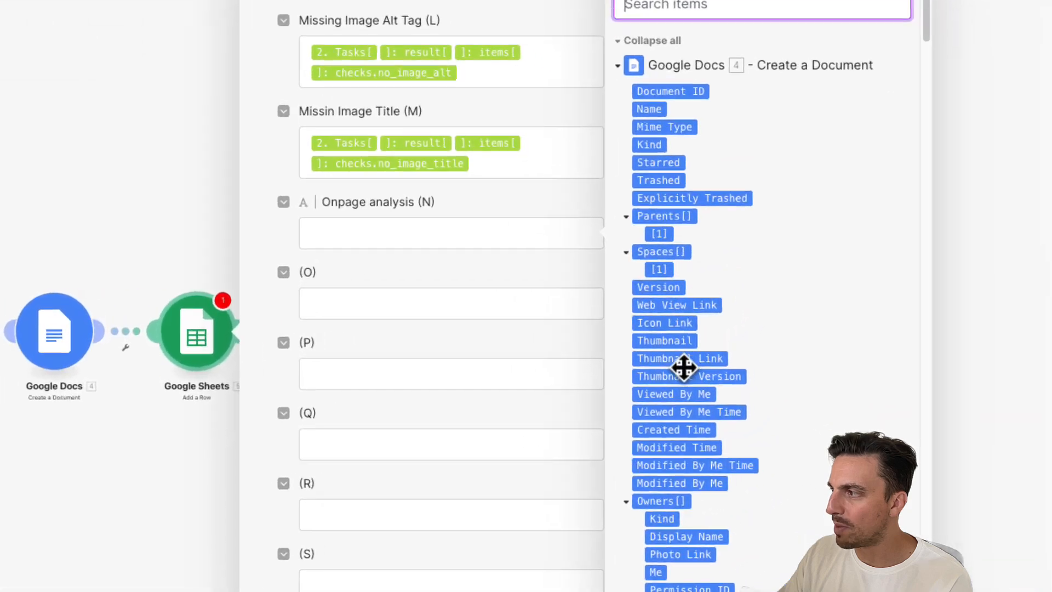
pyautogui.click(663, 307)
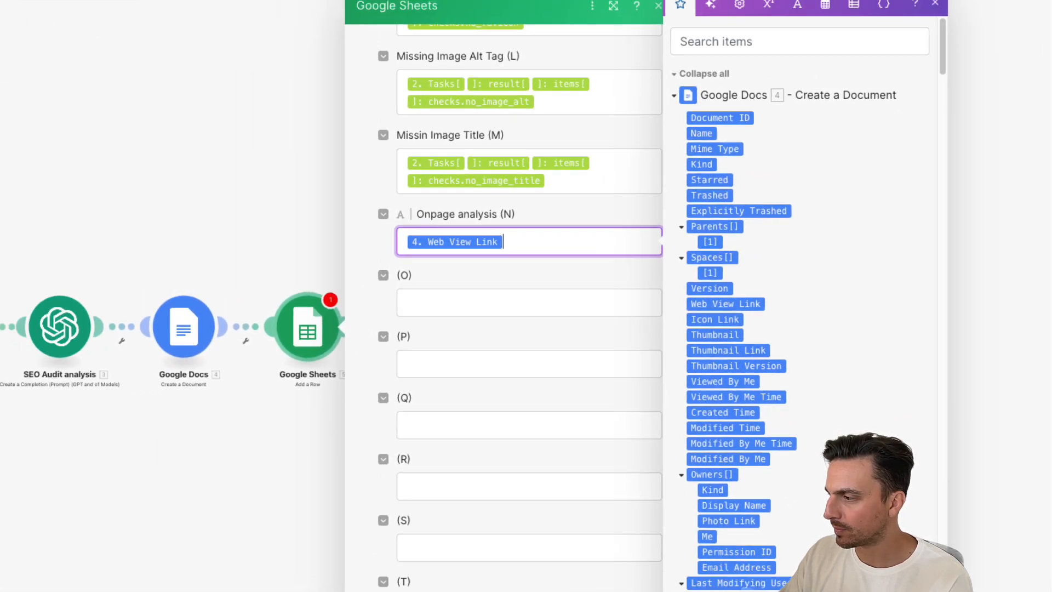
pyautogui.click(753, 572)
# - Auto-align the modules of the scenario
pyautogui.moveTo(324, 415); pyautogui.dragTo(497, 412)
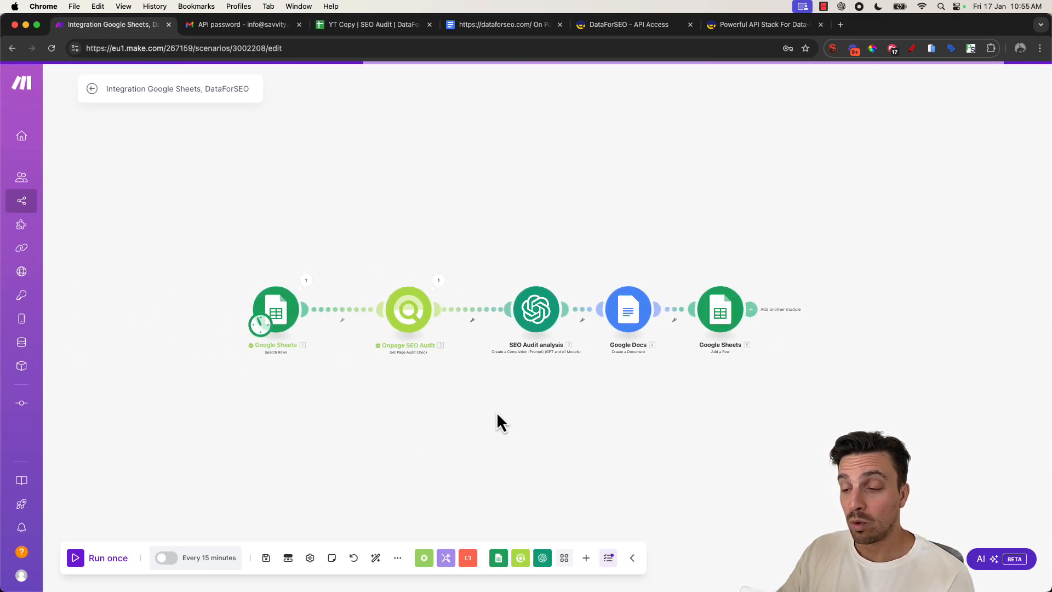
pyautogui.click(376, 558)
pyautogui.moveTo(410, 497); pyautogui.dragTo(455, 448)
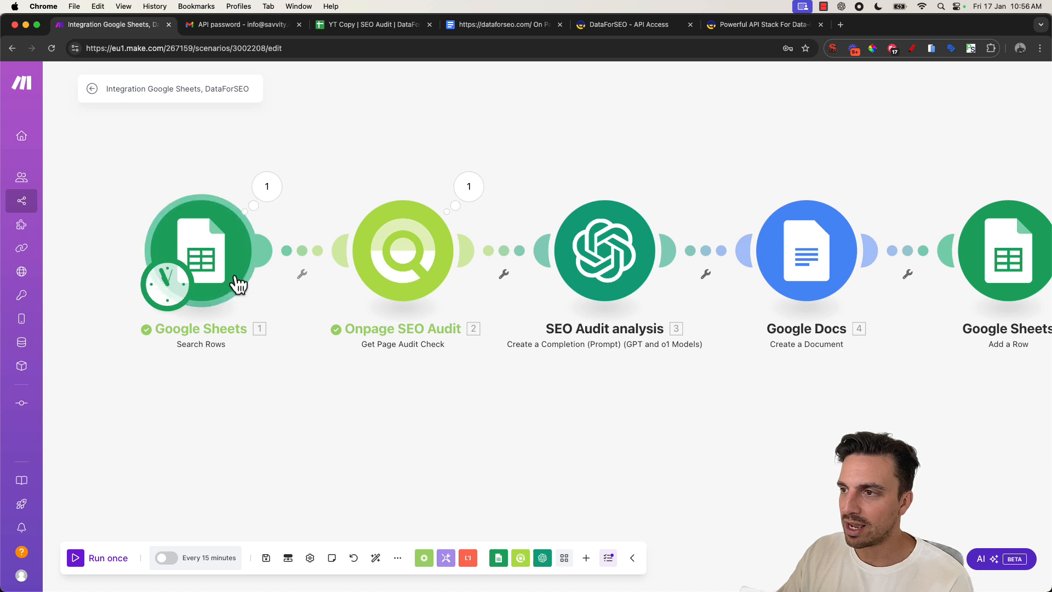
# - Insert a router between the Google Sheets Search Rows and Onpage SEO Audit modules, add a second route, and auto-align
pyautogui.click(300, 257)
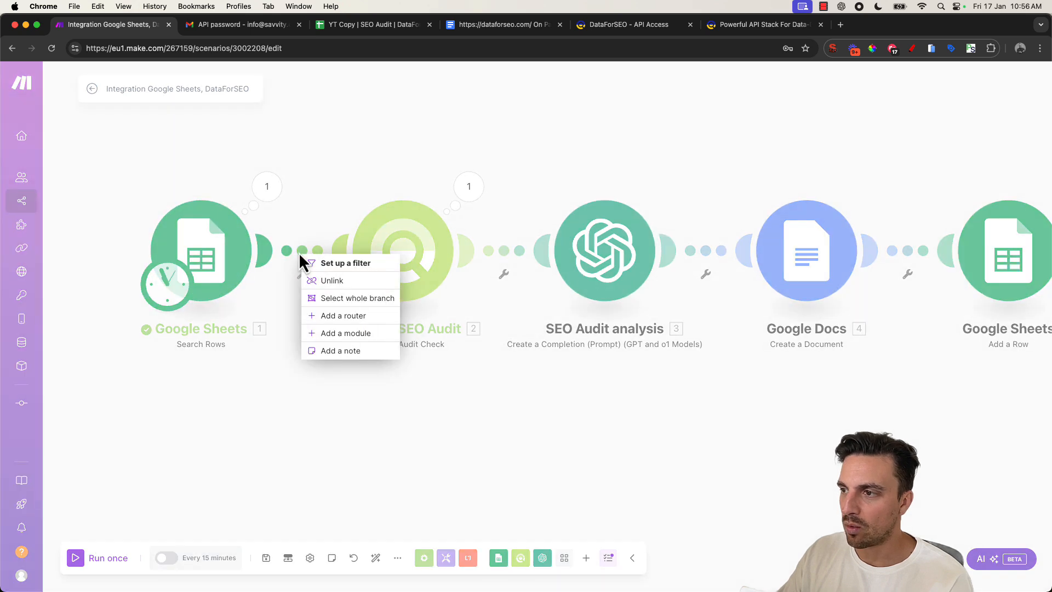
pyautogui.click(328, 319)
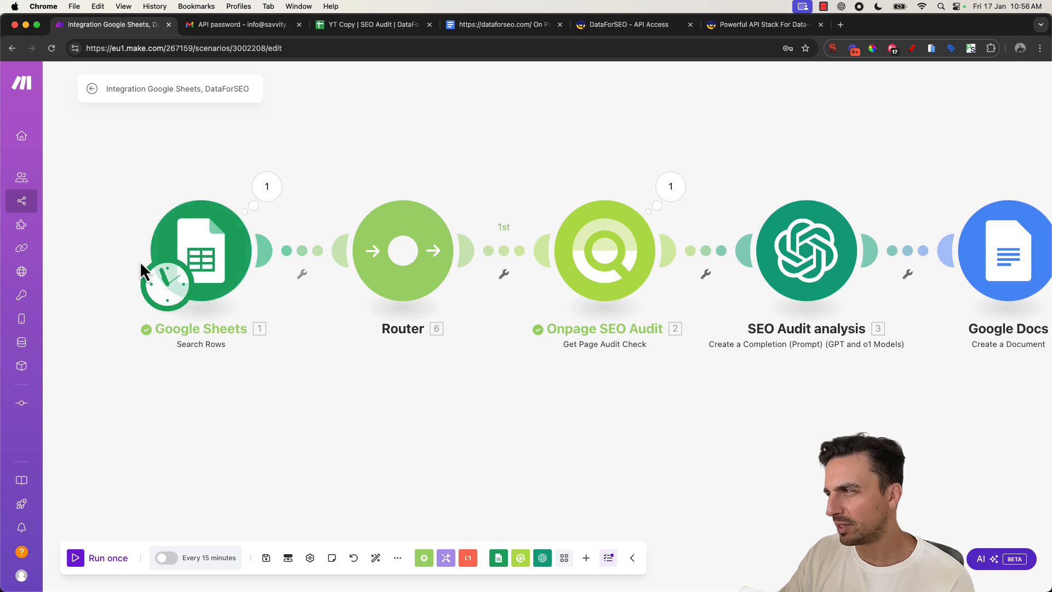
pyautogui.click(406, 265)
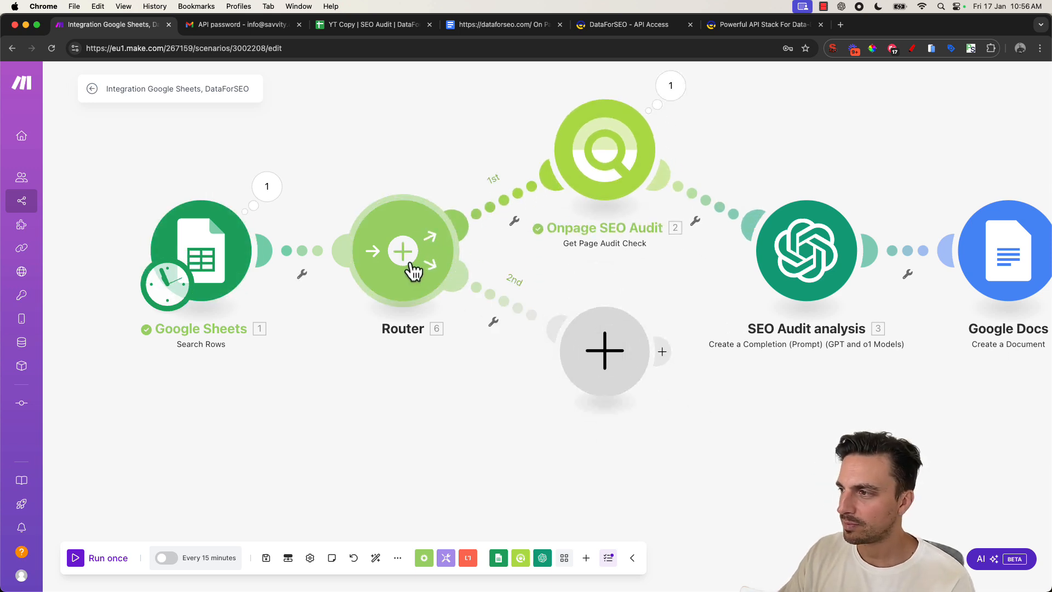
pyautogui.click(376, 558)
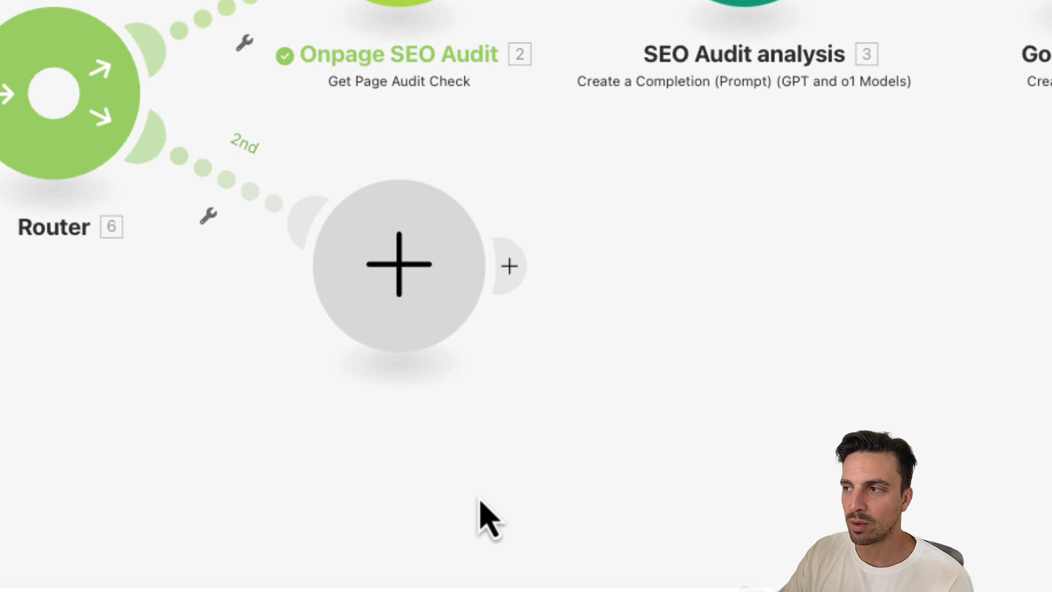
# - Add a DataForSEO Get Ranked Keywords module on the router's second route
pyautogui.click(419, 333)
pyautogui.click(582, 147)
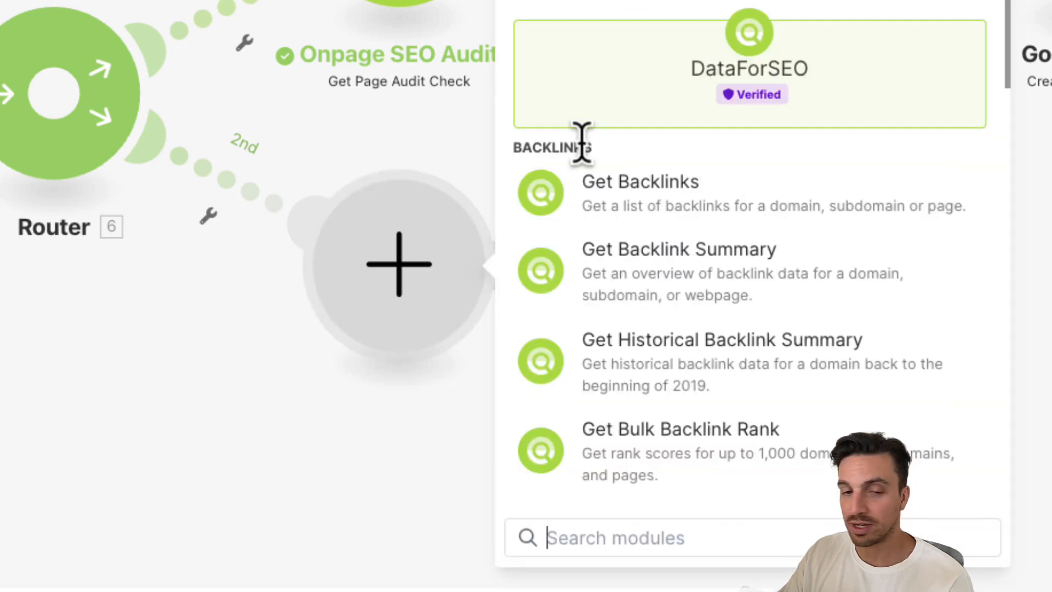
pyautogui.click(678, 538)
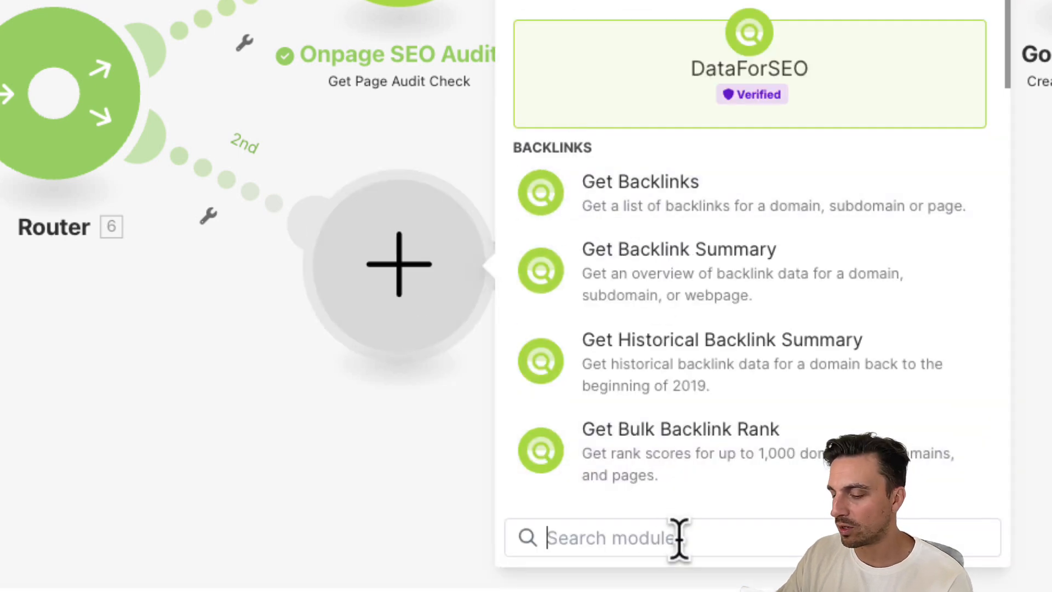
pyautogui.write('get ranked')
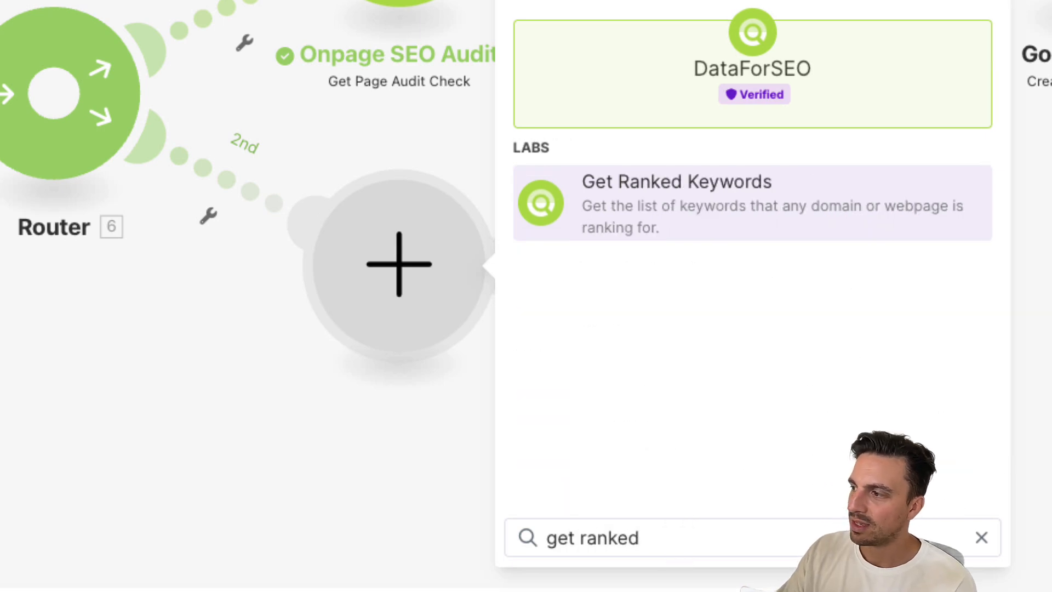
pyautogui.click(756, 214)
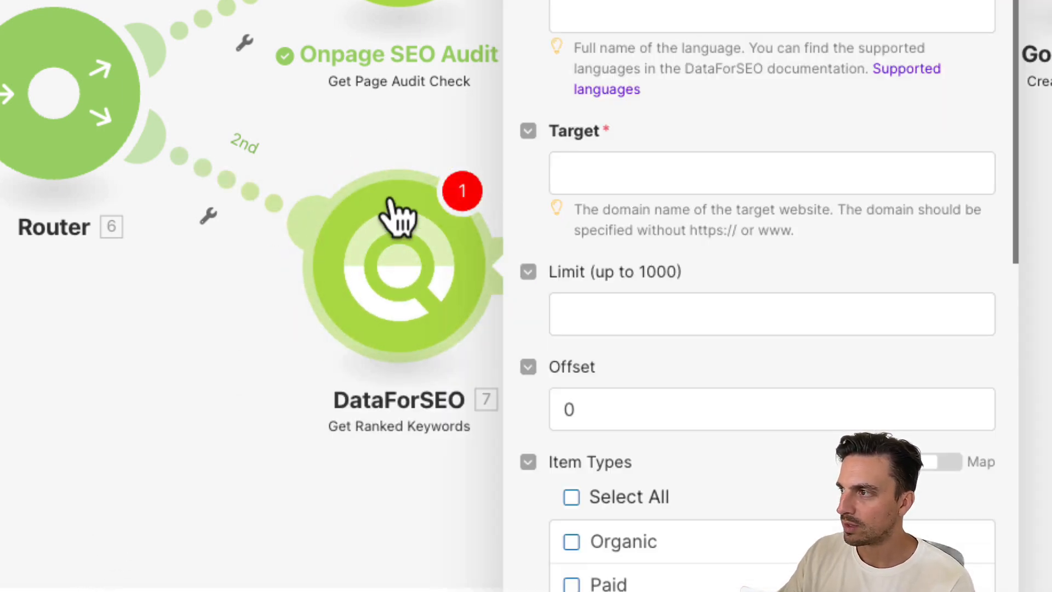
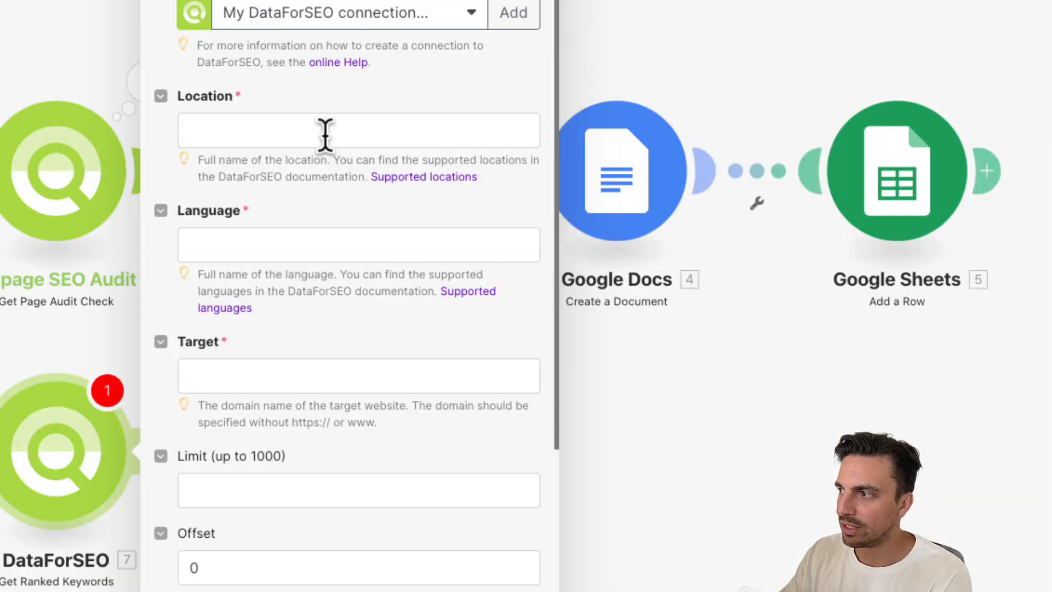
# - Map the sheet's Location (B), Language (C) and URL (A) into the Get Ranked Keywords Location, Language and Target fields
pyautogui.click(325, 135)
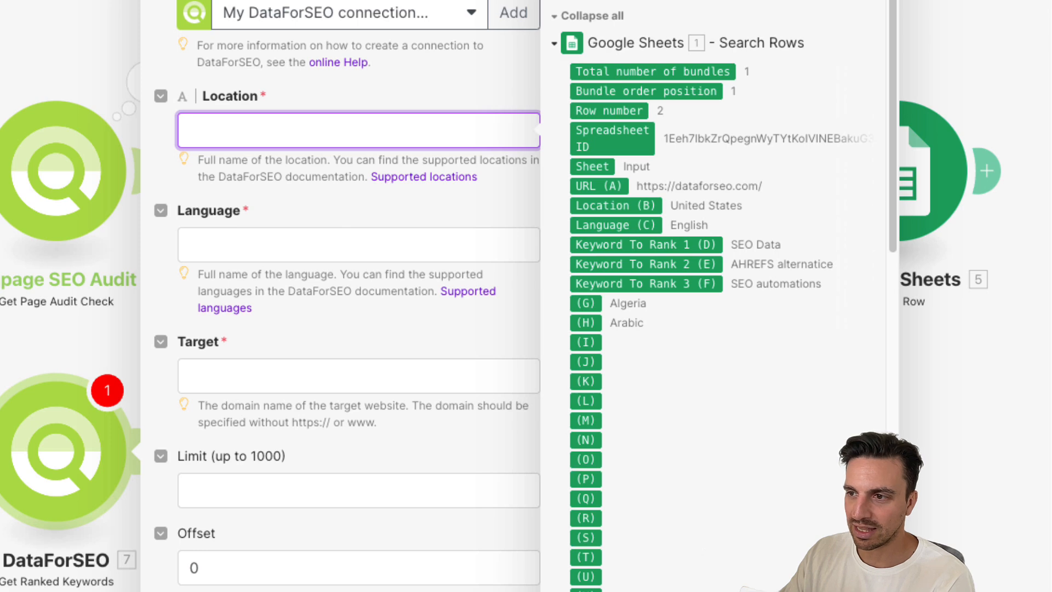
pyautogui.click(628, 205)
pyautogui.click(498, 240)
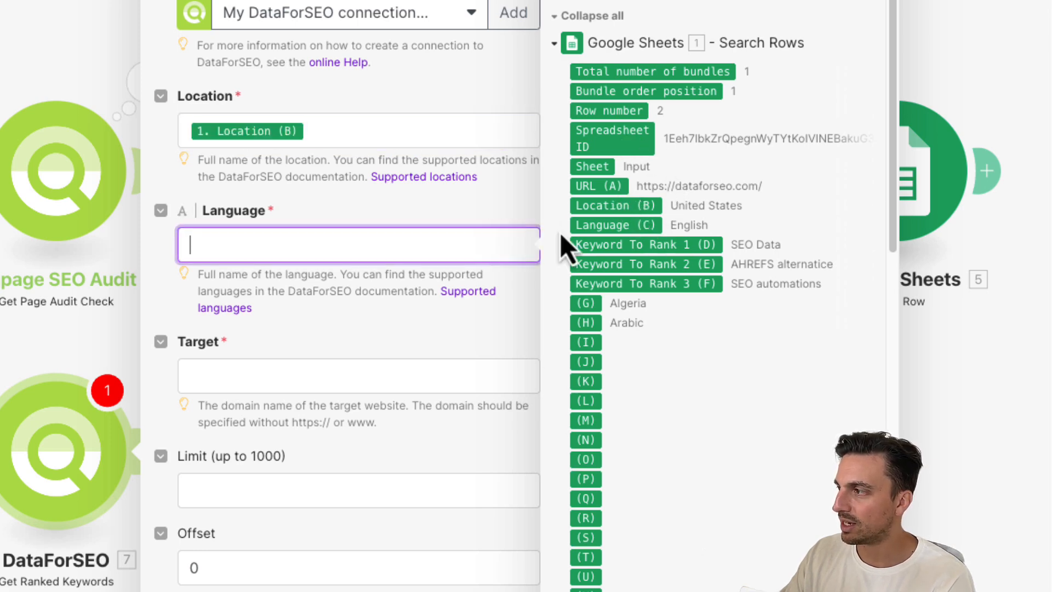
pyautogui.click(593, 229)
pyautogui.click(475, 364)
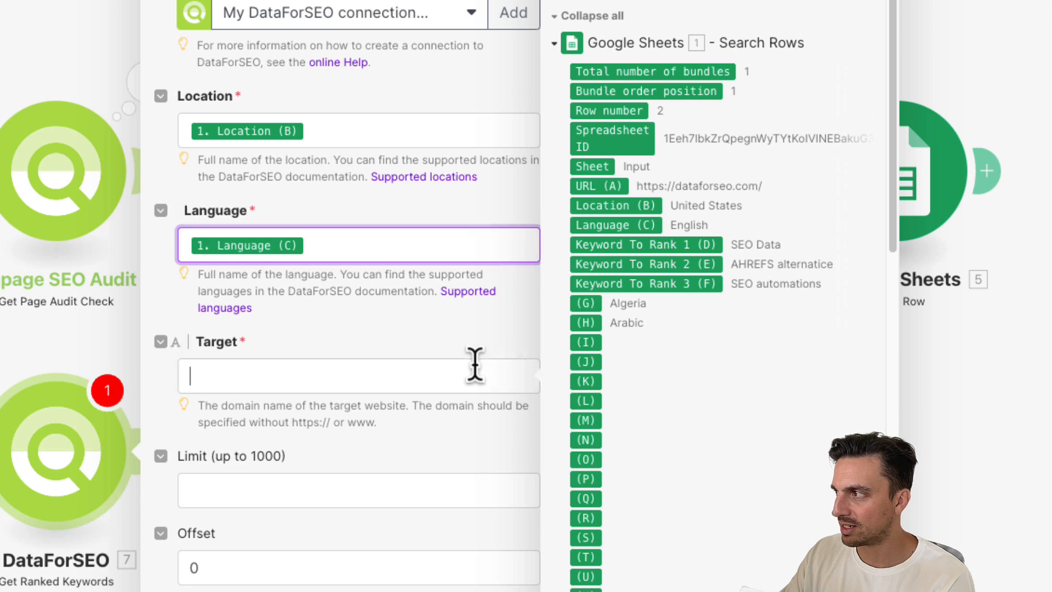
pyautogui.click(614, 188)
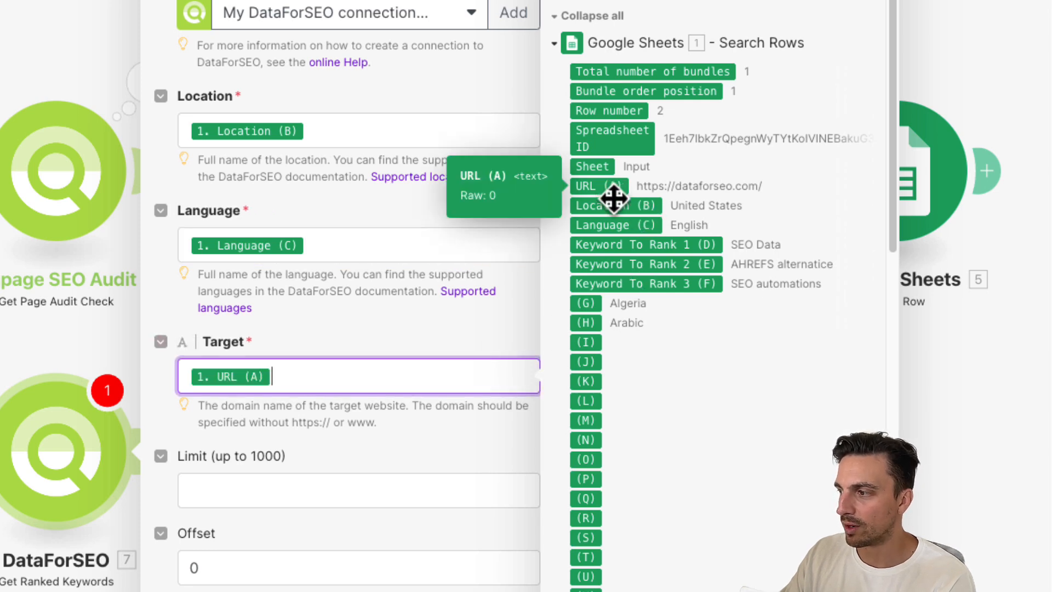
# - Set the ranked-keywords limit to 30, select the Organic item type, and close the module settings
pyautogui.click(374, 487)
pyautogui.scroll(-1, 435, 415)
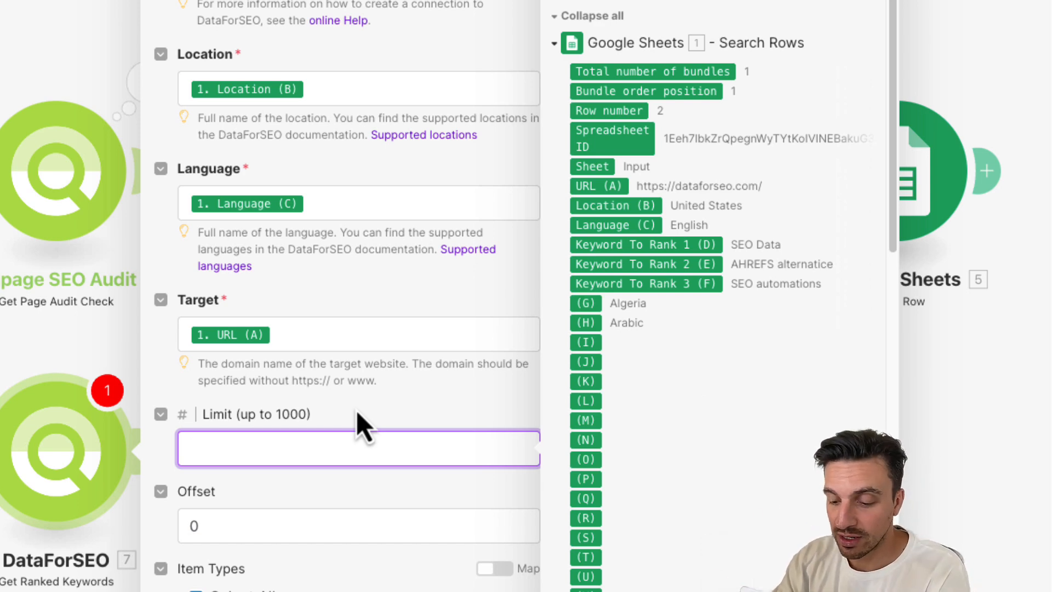
pyautogui.write('30')
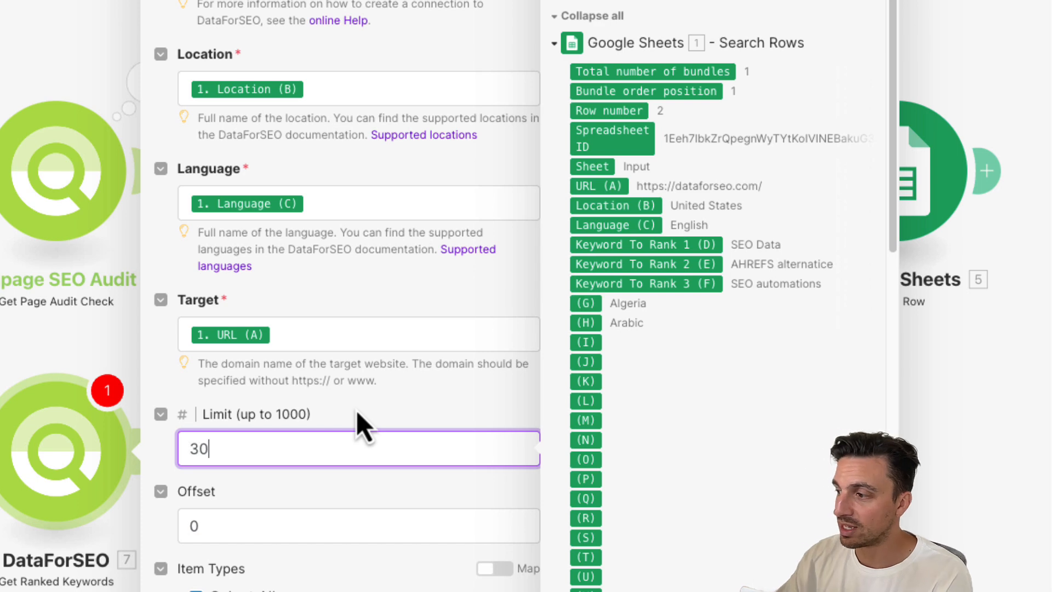
pyautogui.scroll(-8, 384, 428)
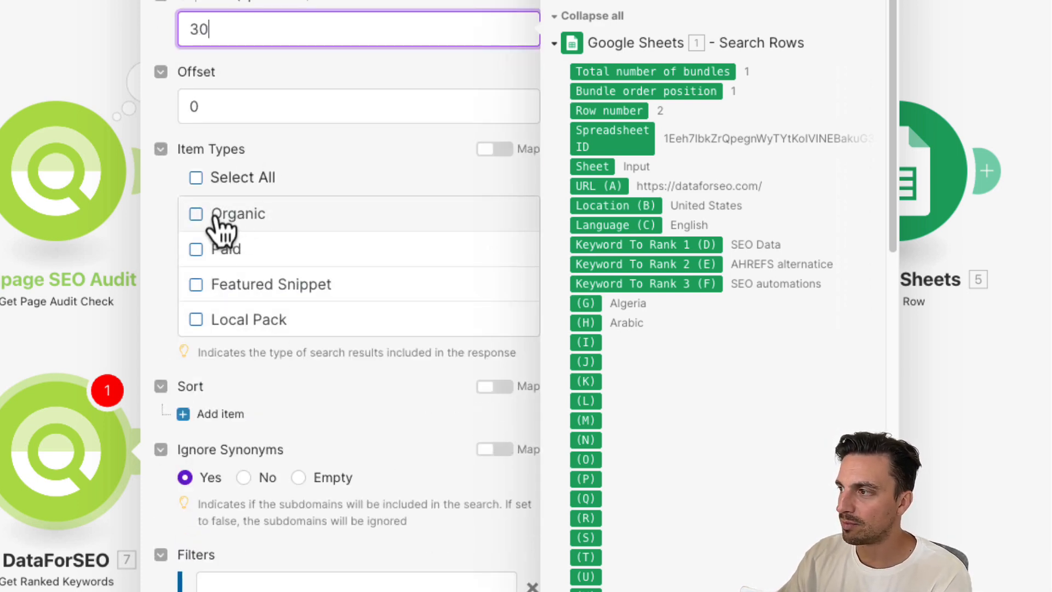
pyautogui.click(196, 214)
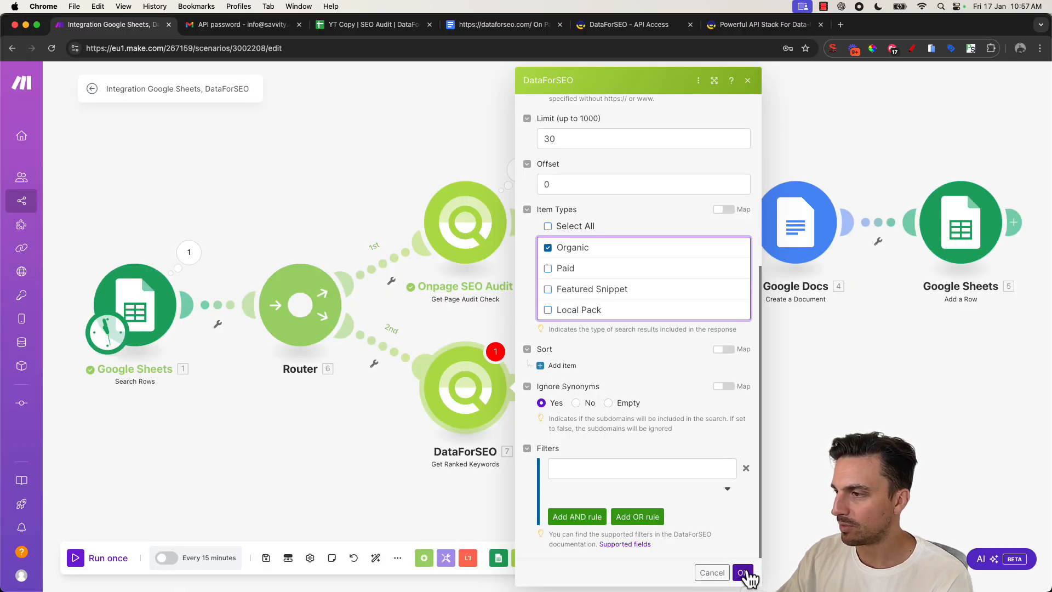
pyautogui.click(743, 572)
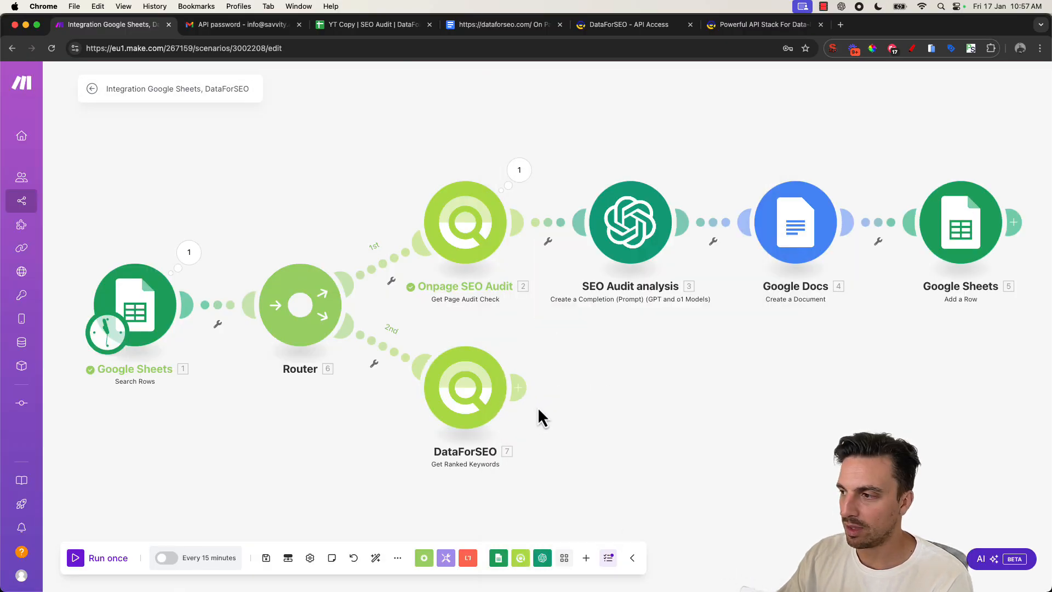
# - Unlink the router's route leading to the Onpage SEO Audit module
pyautogui.rightClick(390, 261)
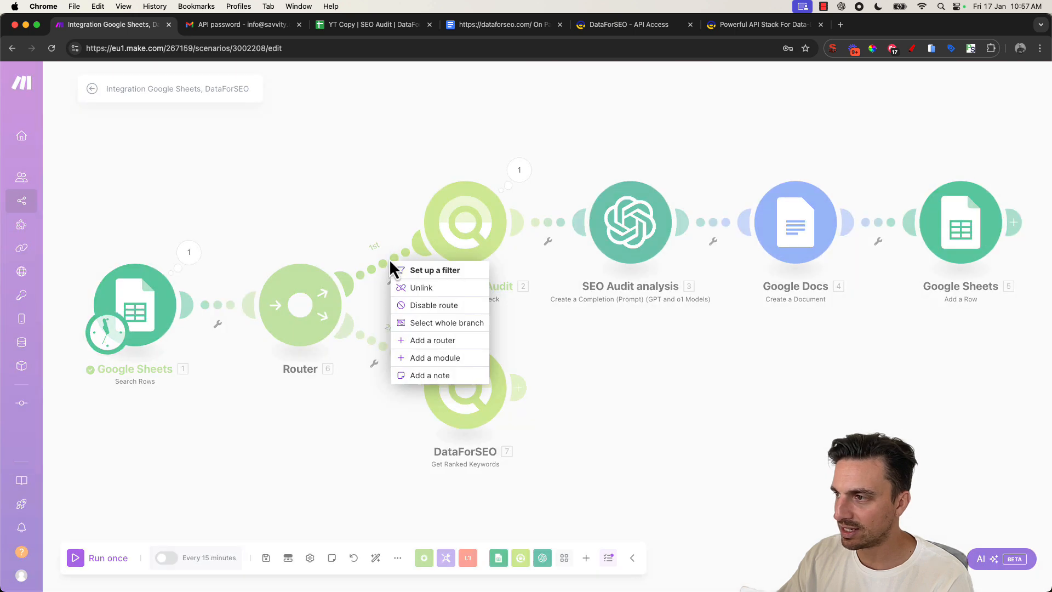
pyautogui.click(433, 294)
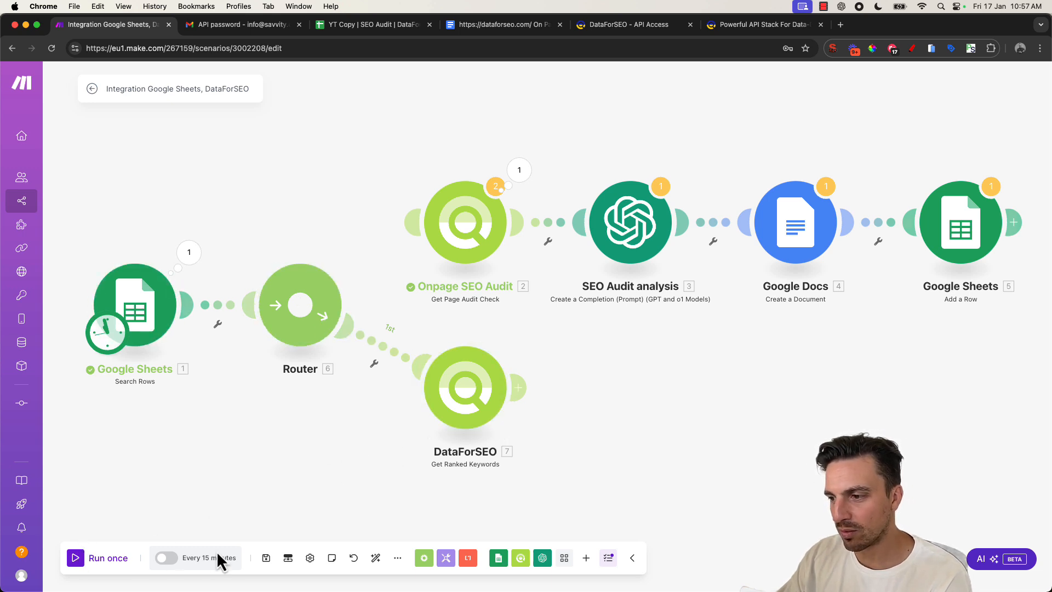
# - Run the scenario once and examine the Get Ranked Keywords output's tasks, result, items and keyword data
pyautogui.click(112, 558)
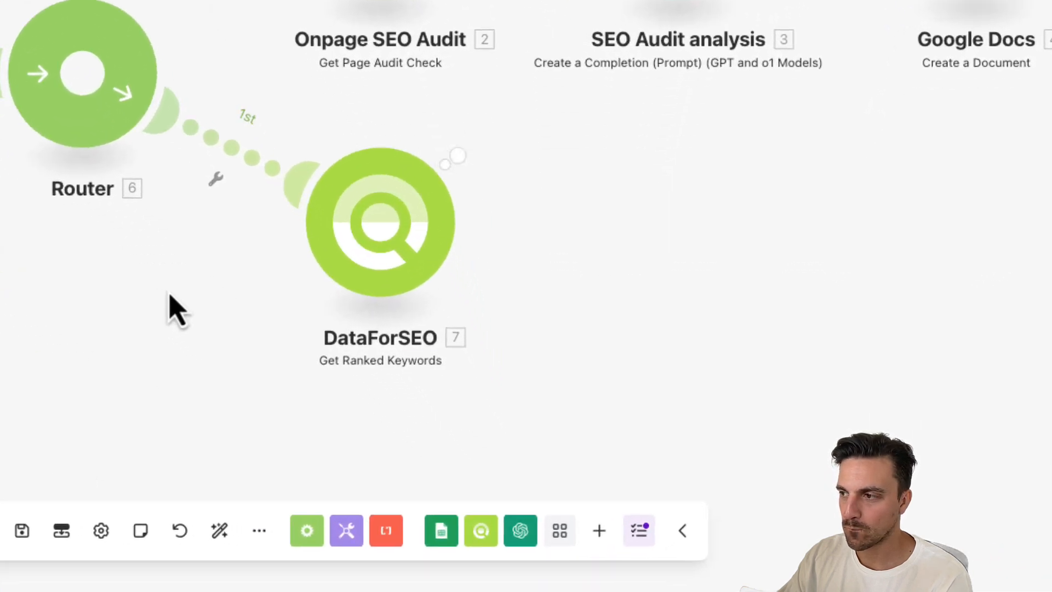
pyautogui.click(475, 134)
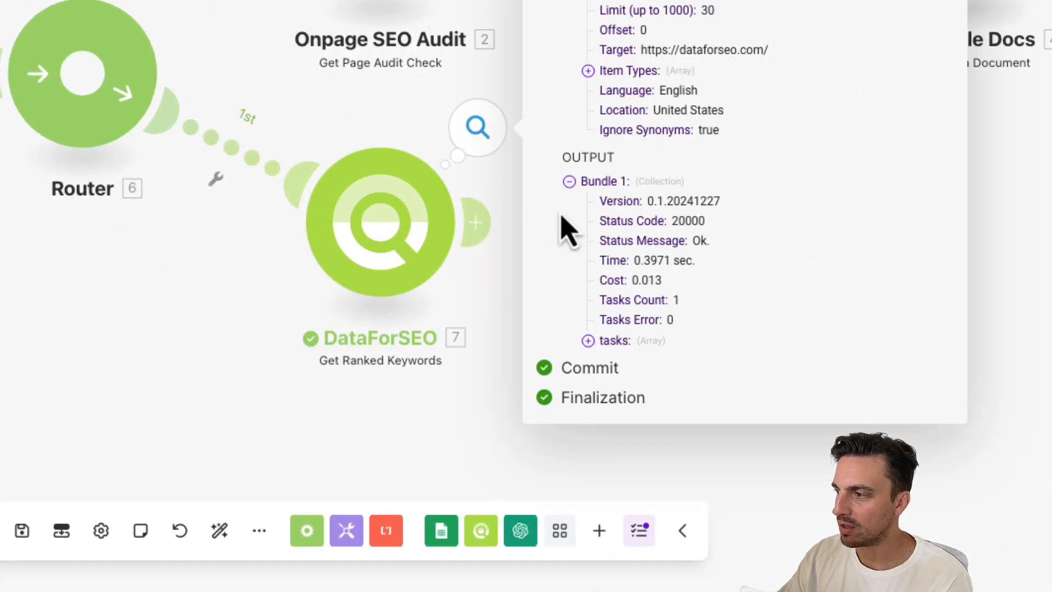
pyautogui.click(615, 341)
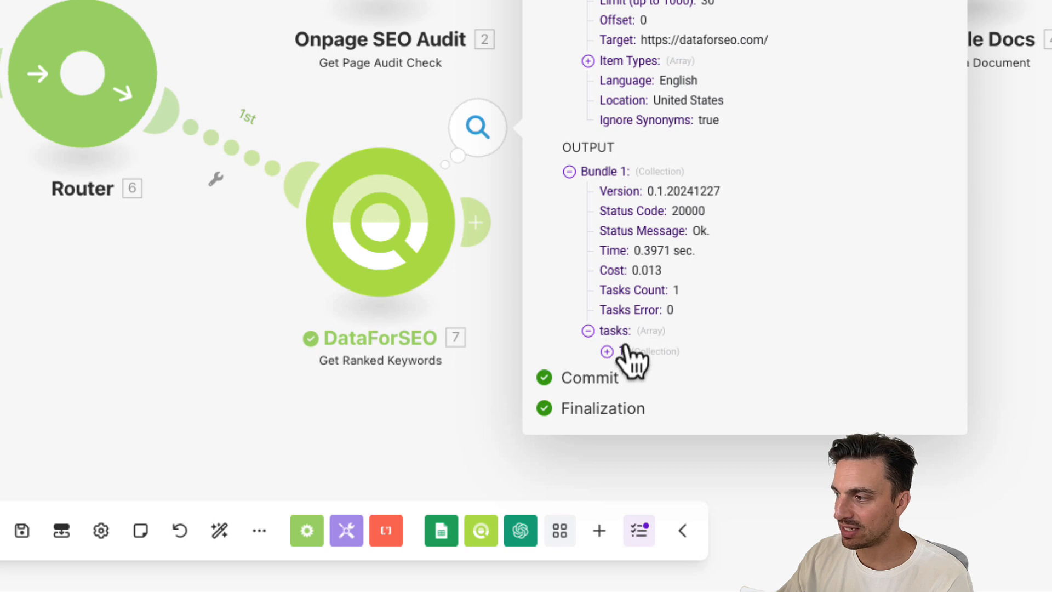
pyautogui.click(622, 350)
pyautogui.click(642, 408)
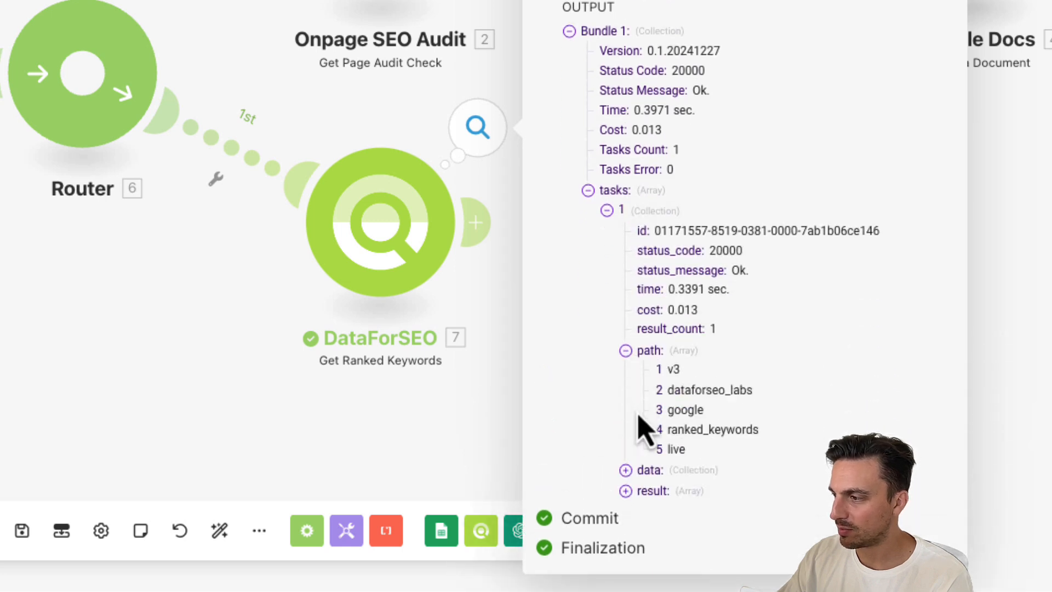
pyautogui.click(655, 491)
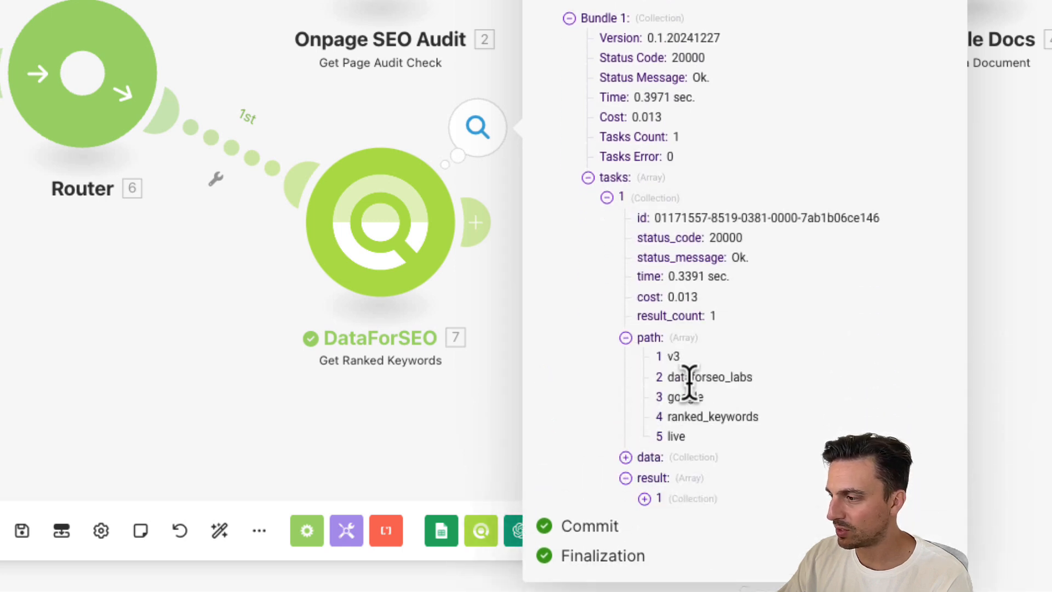
pyautogui.click(645, 498)
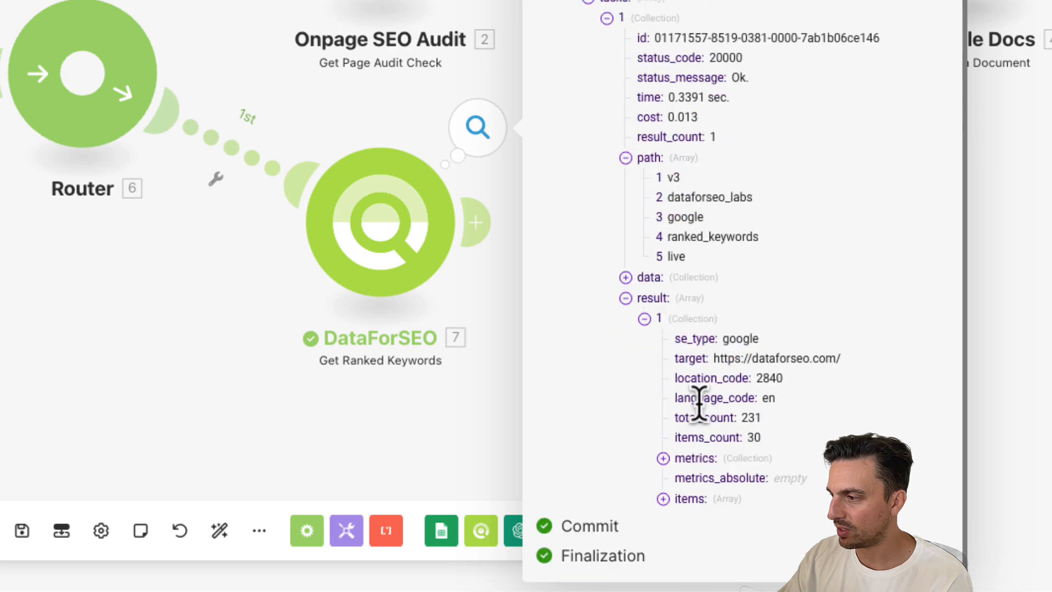
pyautogui.click(681, 500)
pyautogui.scroll(-10, 730, 432)
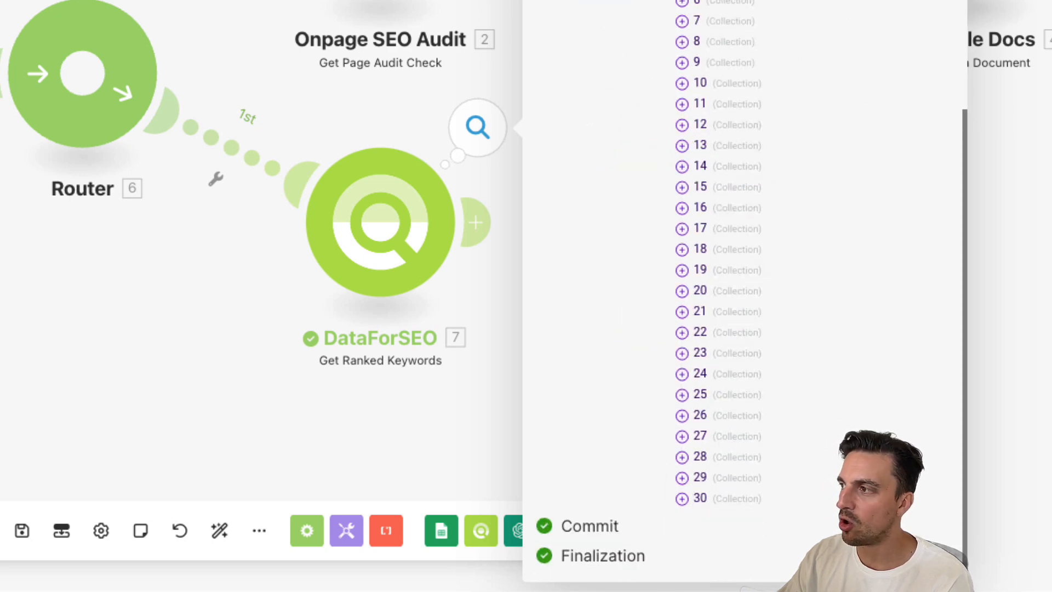
pyautogui.click(639, 182)
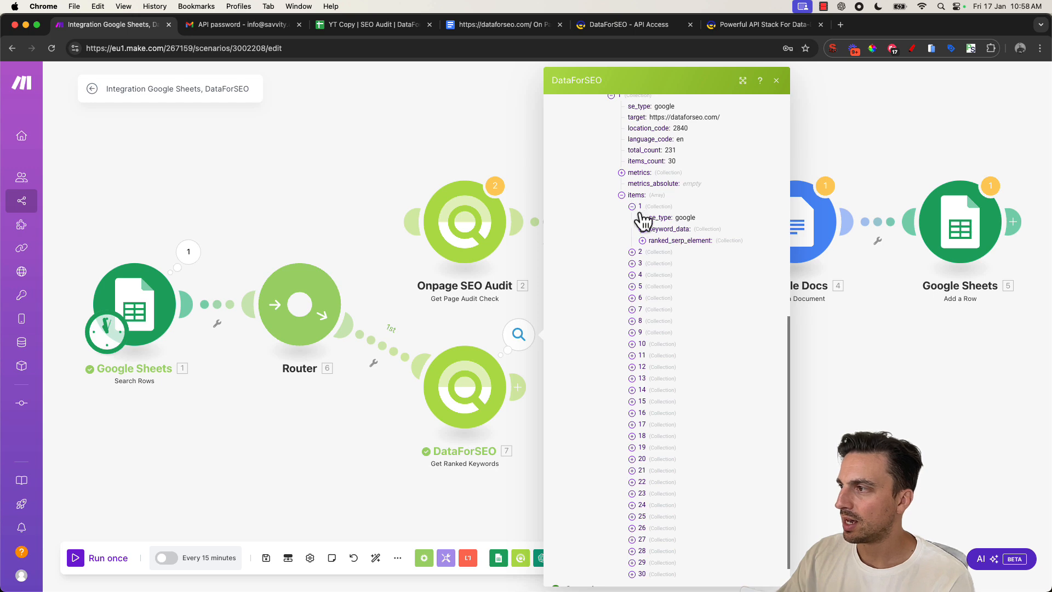
pyautogui.click(643, 229)
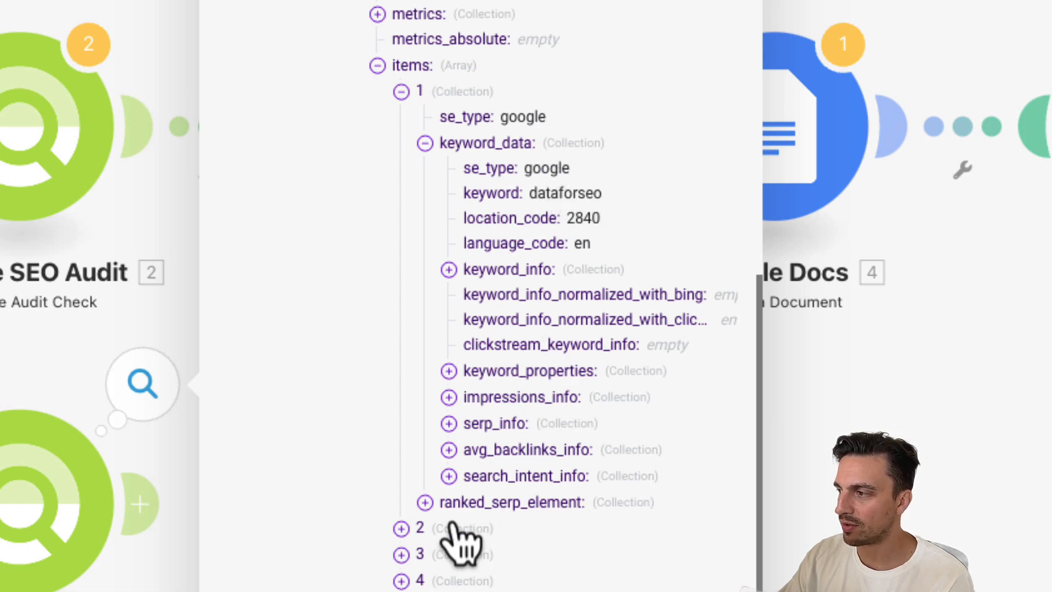
pyautogui.click(403, 528)
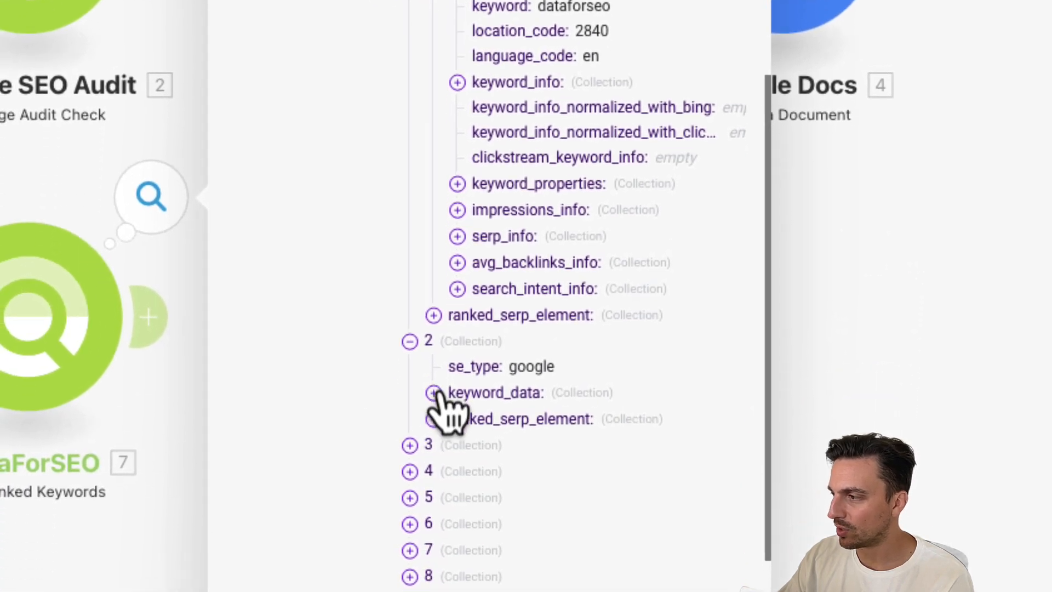
pyautogui.click(433, 390)
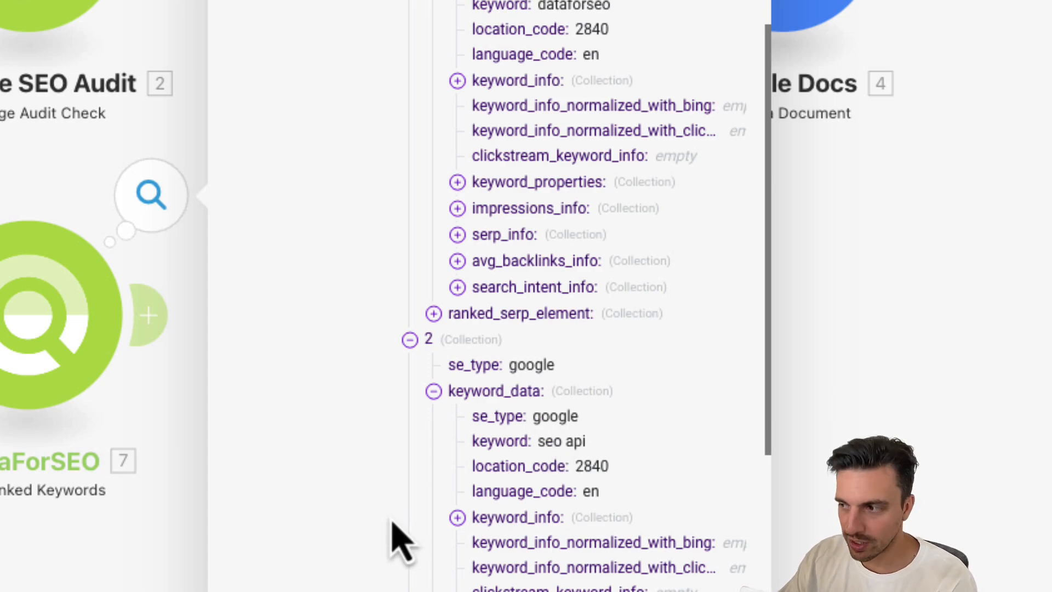
pyautogui.click(281, 353)
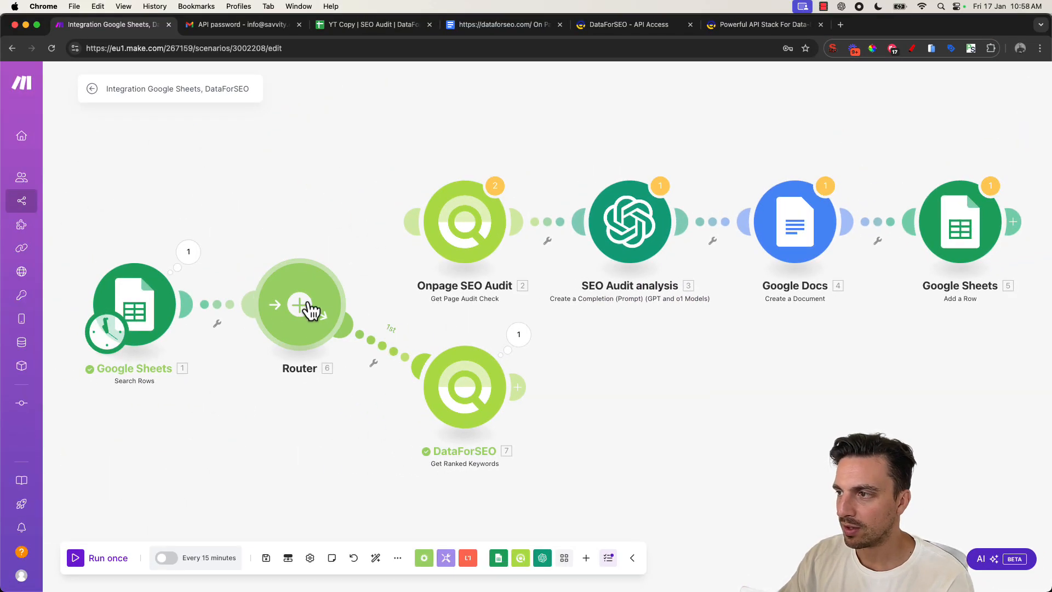
# - Reconnect the Onpage SEO Audit module to the router as a second route
pyautogui.moveTo(305, 302); pyautogui.dragTo(299, 348)
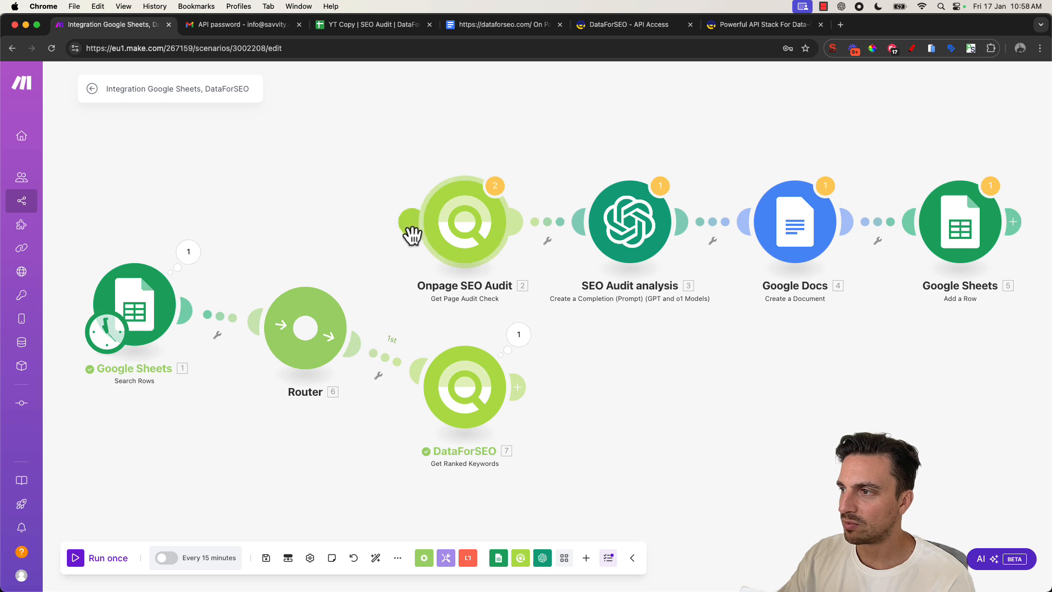
pyautogui.moveTo(412, 235); pyautogui.dragTo(321, 254)
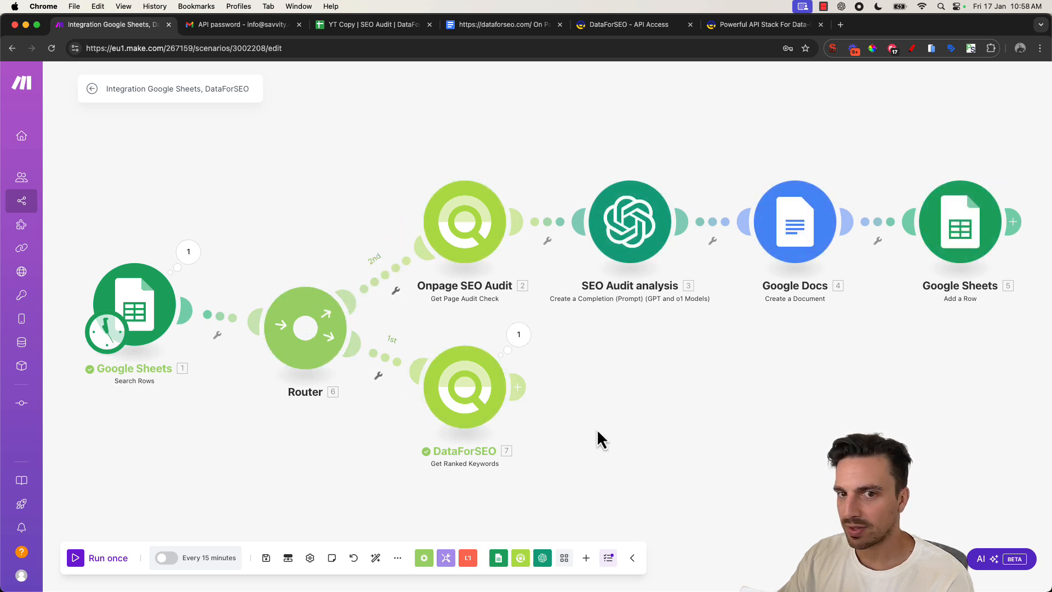
# - Add an Iterator module after the DataForSEO Get Ranked Keywords module
pyautogui.moveTo(597, 429); pyautogui.dragTo(505, 394)
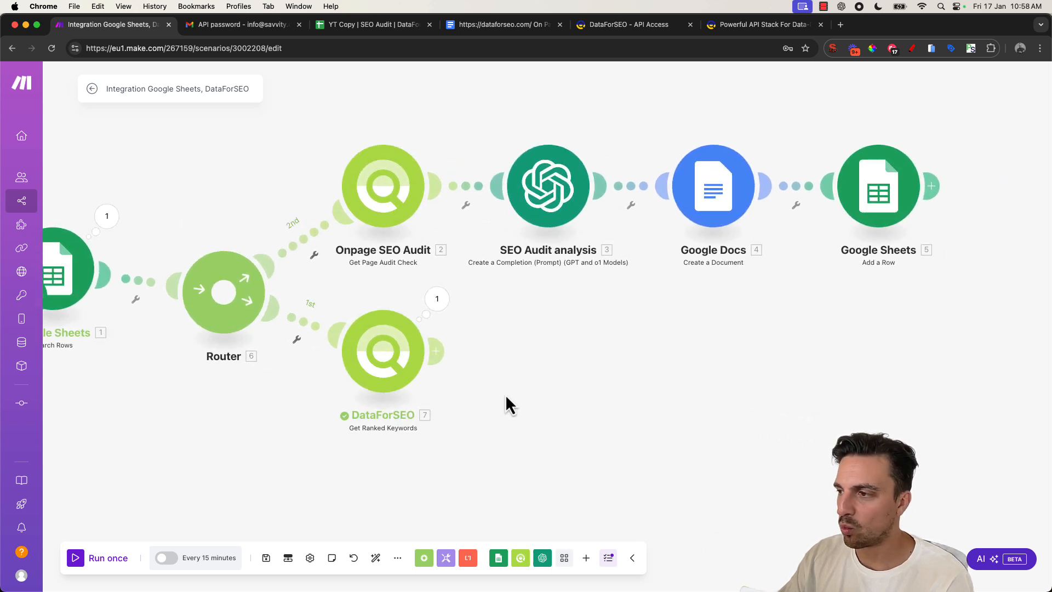
pyautogui.click(437, 351)
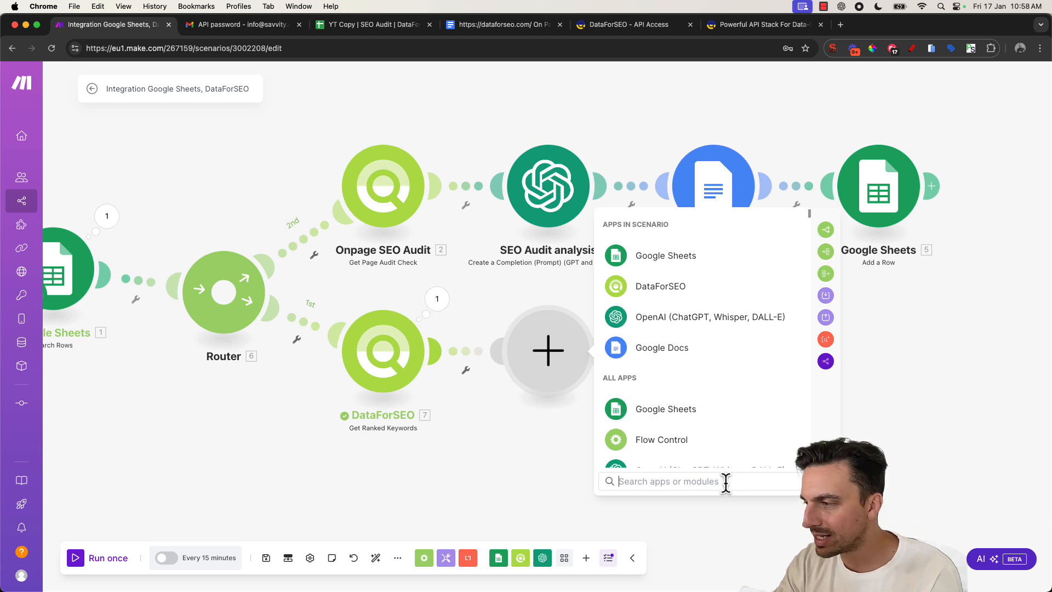
pyautogui.write('it')
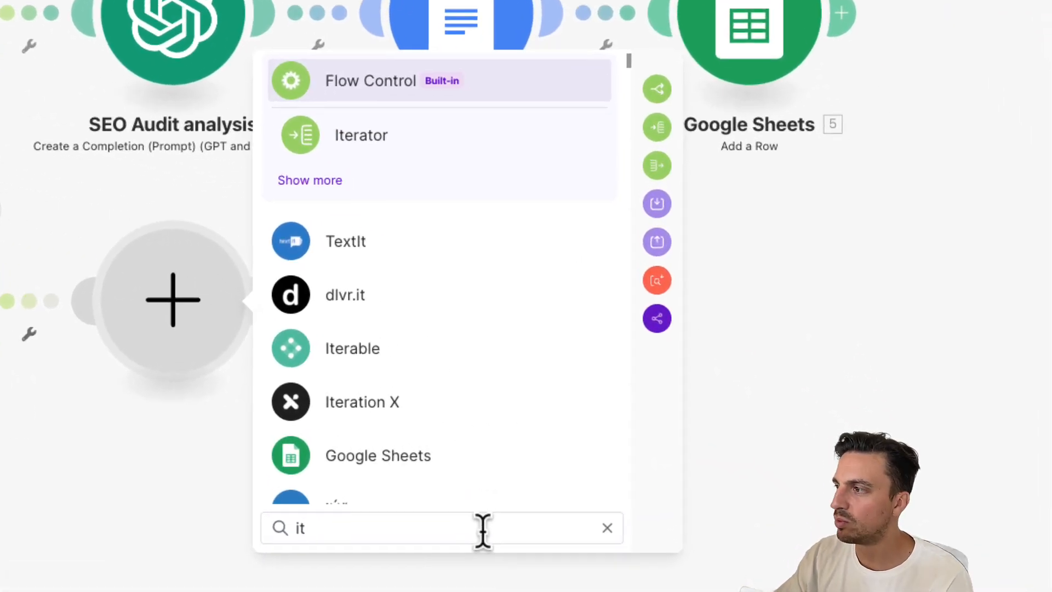
pyautogui.click(469, 149)
pyautogui.click(475, 329)
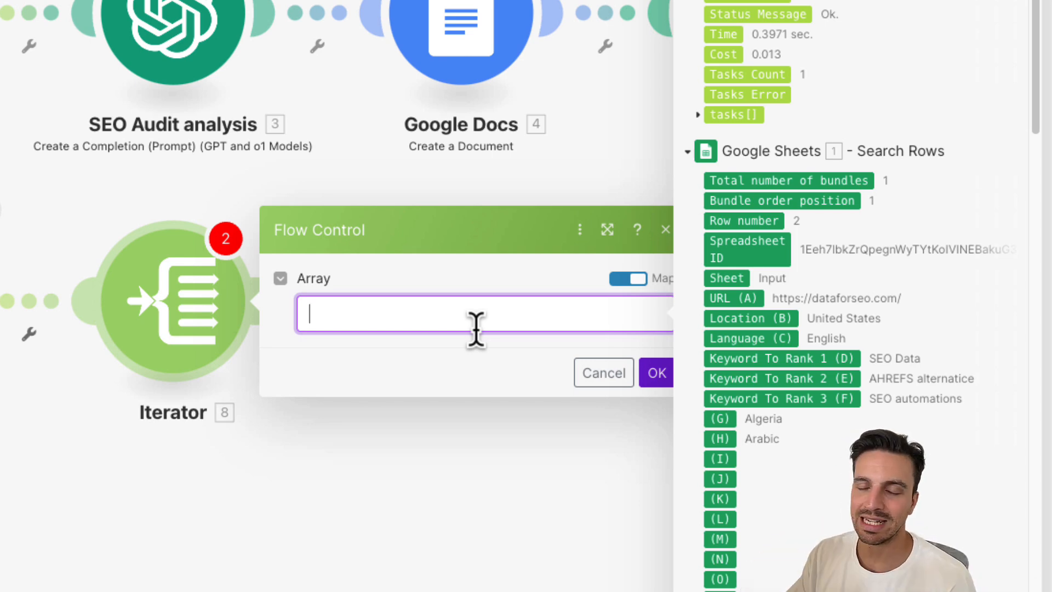
# - Map the Get Ranked Keywords tasks[]: result[]: items array into the Iterator's Array field
pyautogui.click(40, 349)
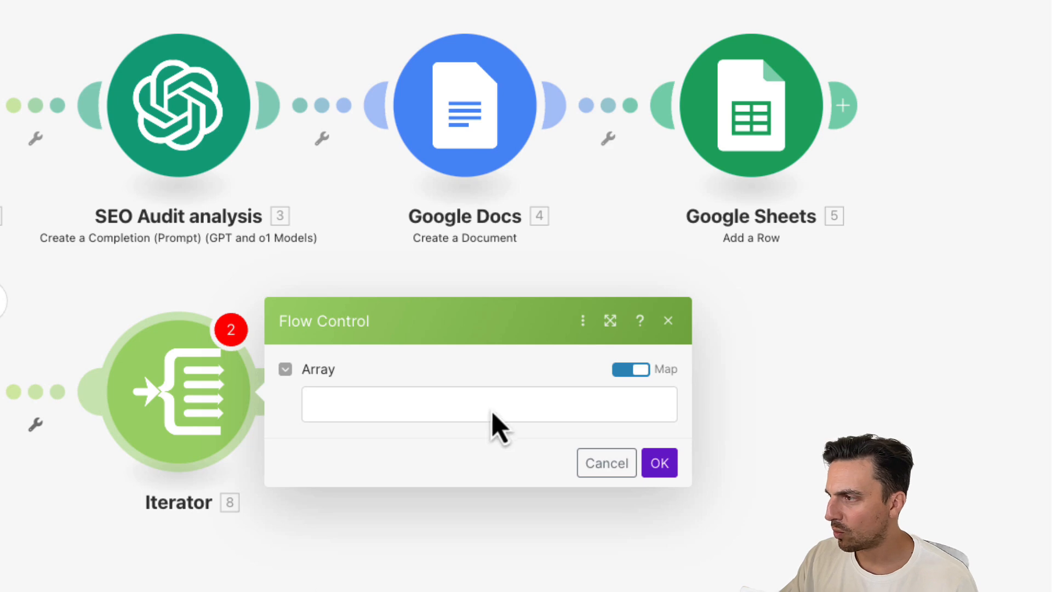
pyautogui.click(494, 416)
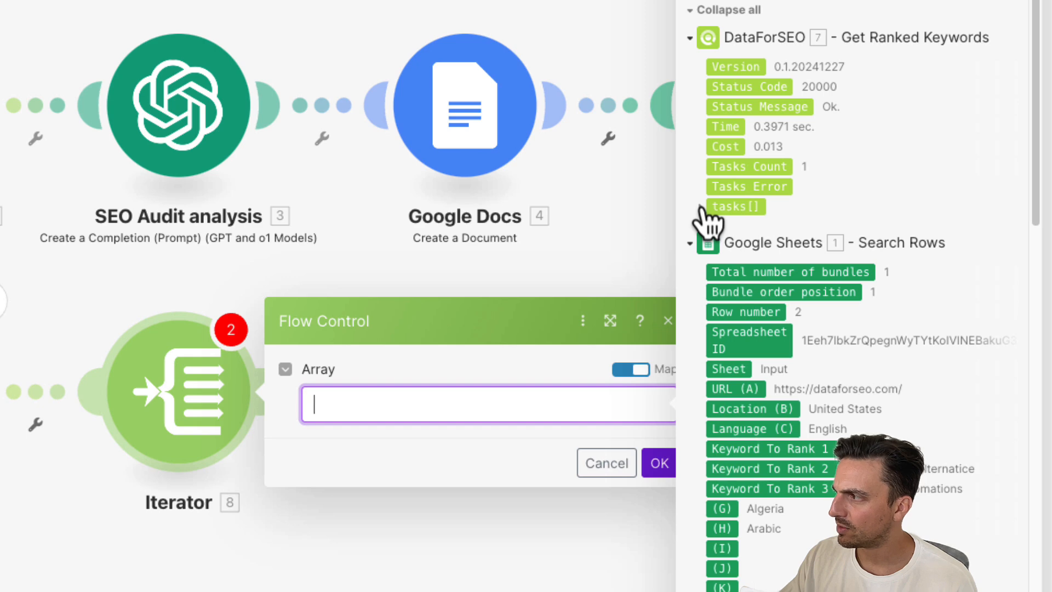
pyautogui.click(701, 208)
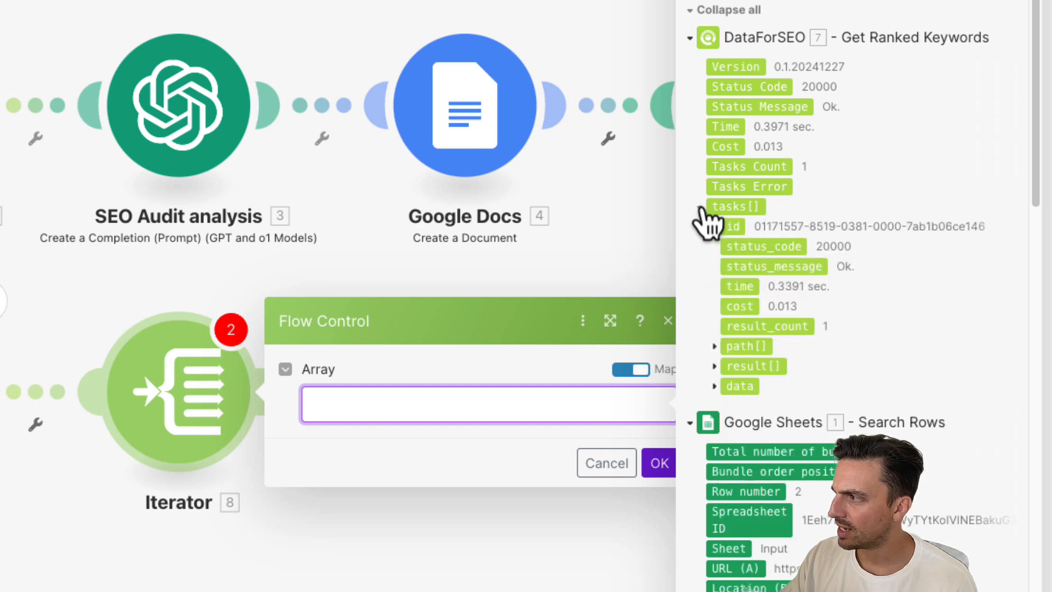
pyautogui.click(714, 366)
pyautogui.scroll(-2, 735, 406)
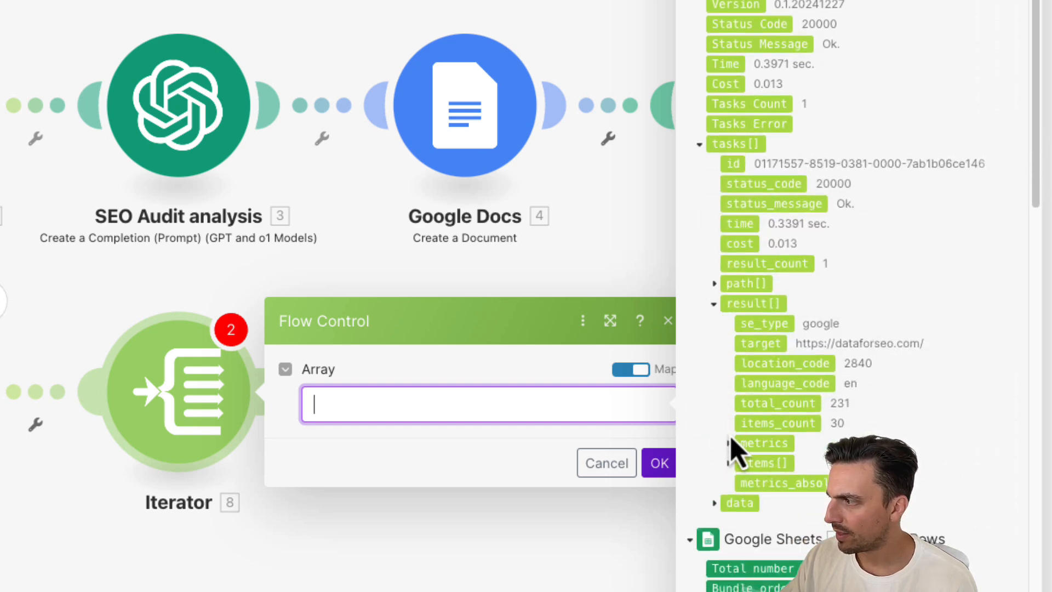
pyautogui.click(740, 465)
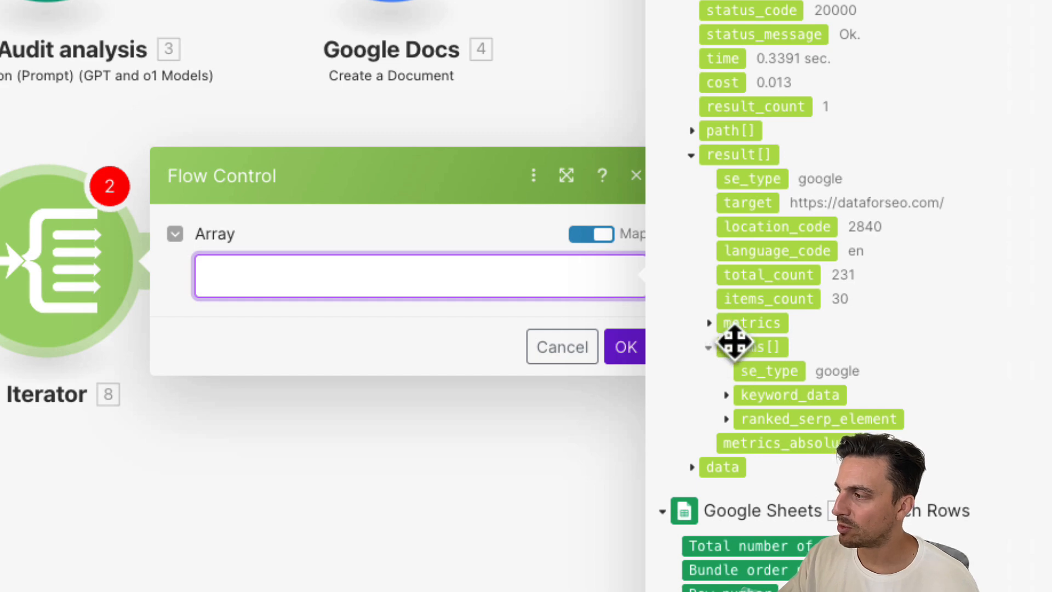
pyautogui.click(751, 355)
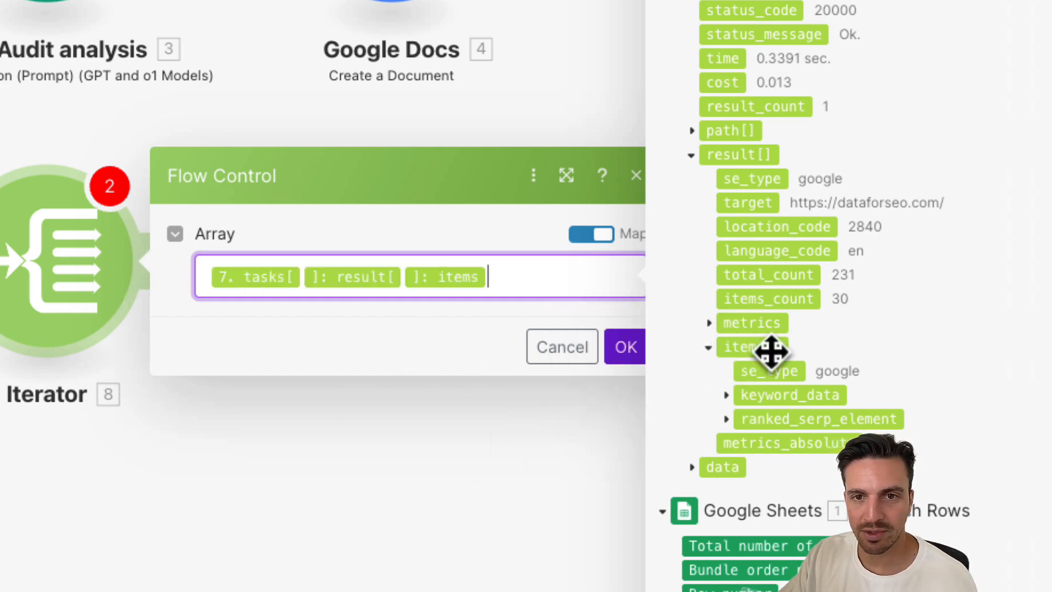
# - Confirm the Iterator mapping, then clone the Google Sheets Add a Row module and attach the copy after the Iterator
pyautogui.click(626, 347)
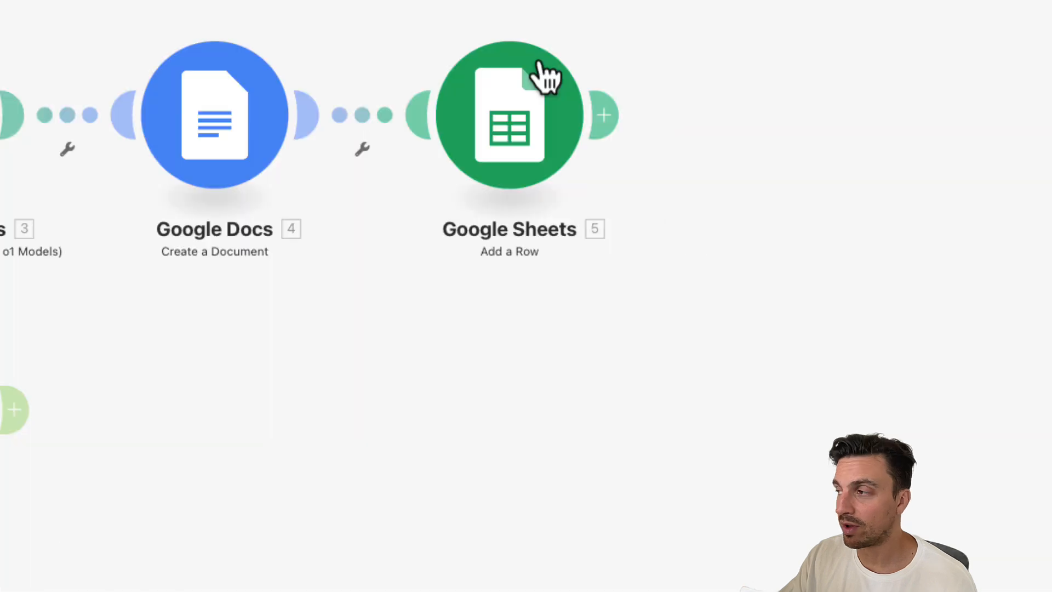
pyautogui.rightClick(531, 136)
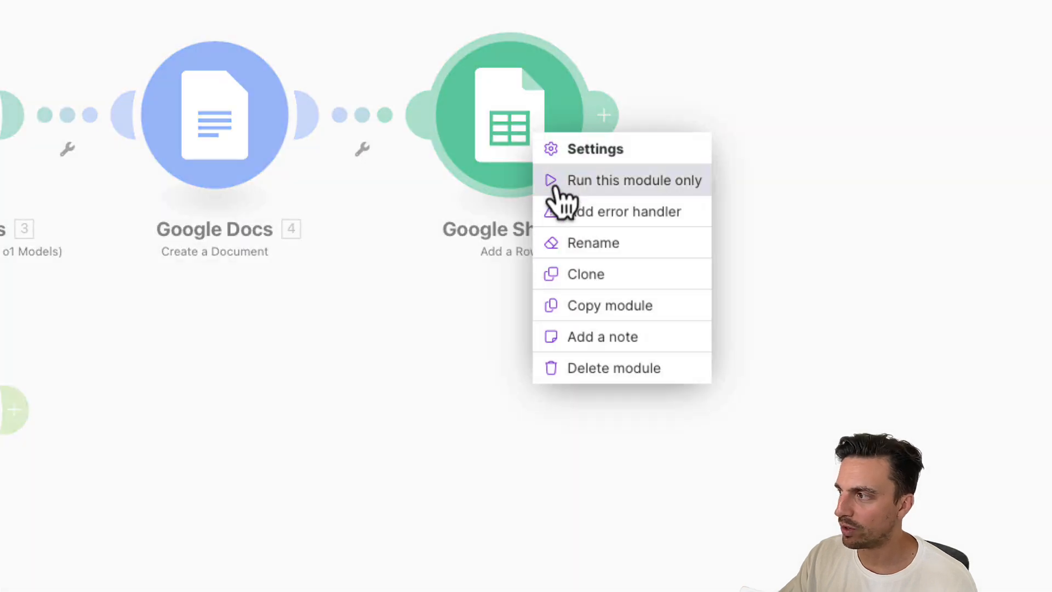
pyautogui.click(595, 283)
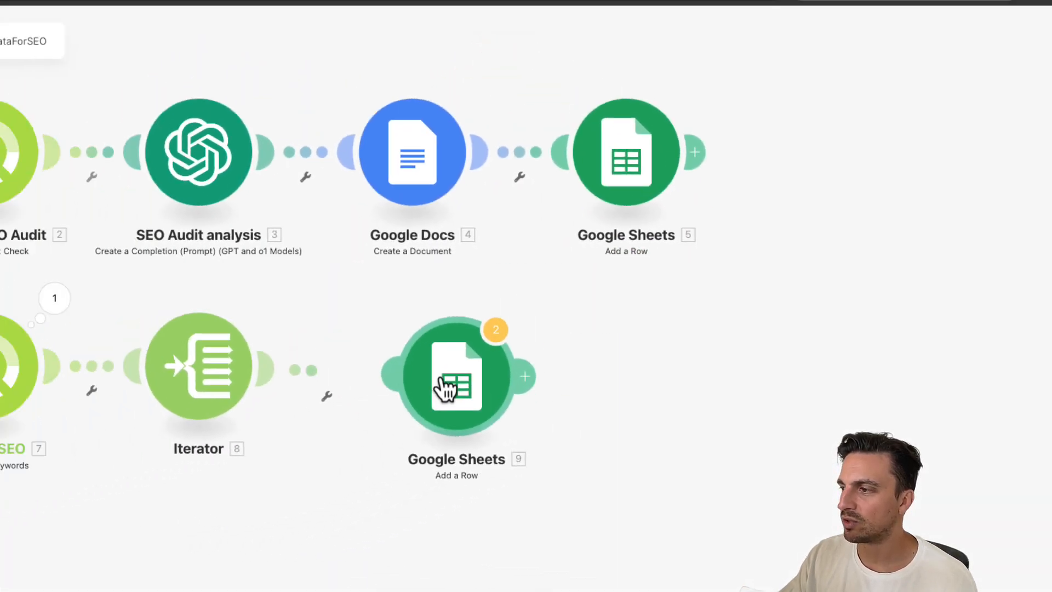
pyautogui.click(445, 385)
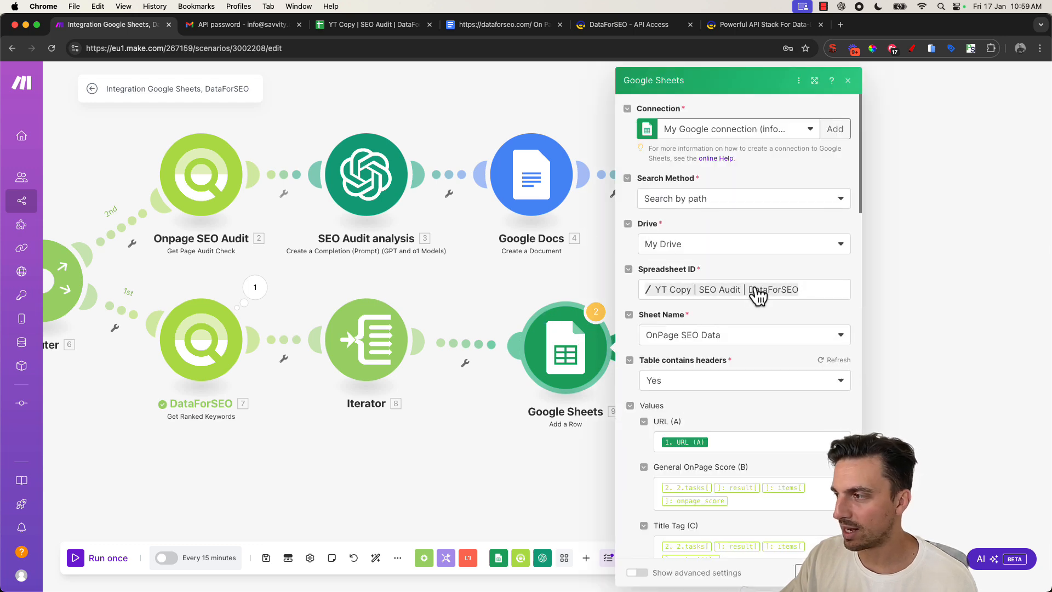
# - Set the cloned Google Sheets module's Sheet Name to Keywords Website is Ranking For
pyautogui.scroll(-5, 767, 300)
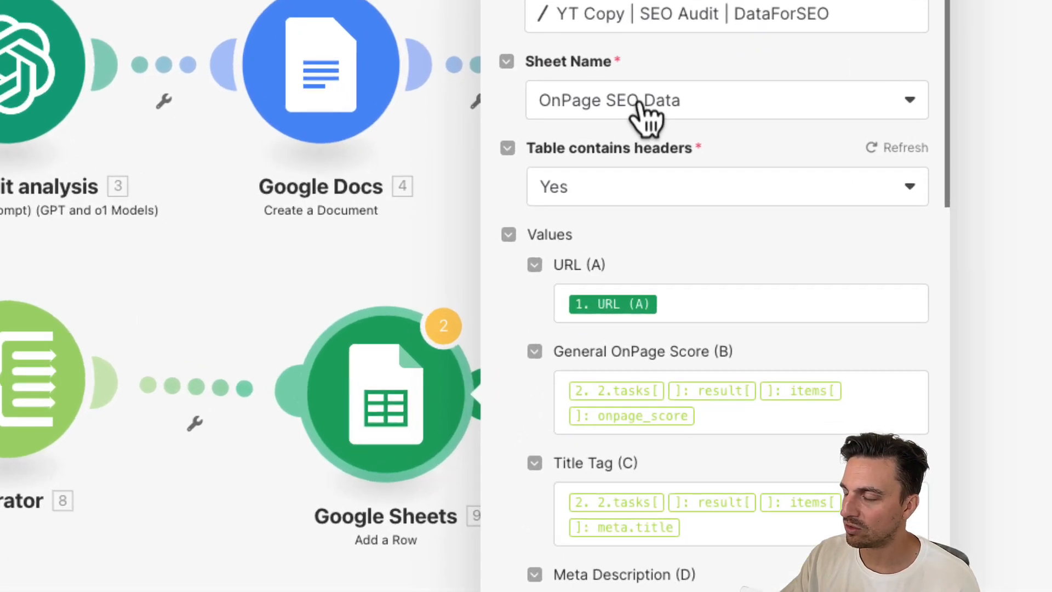
pyautogui.click(698, 197)
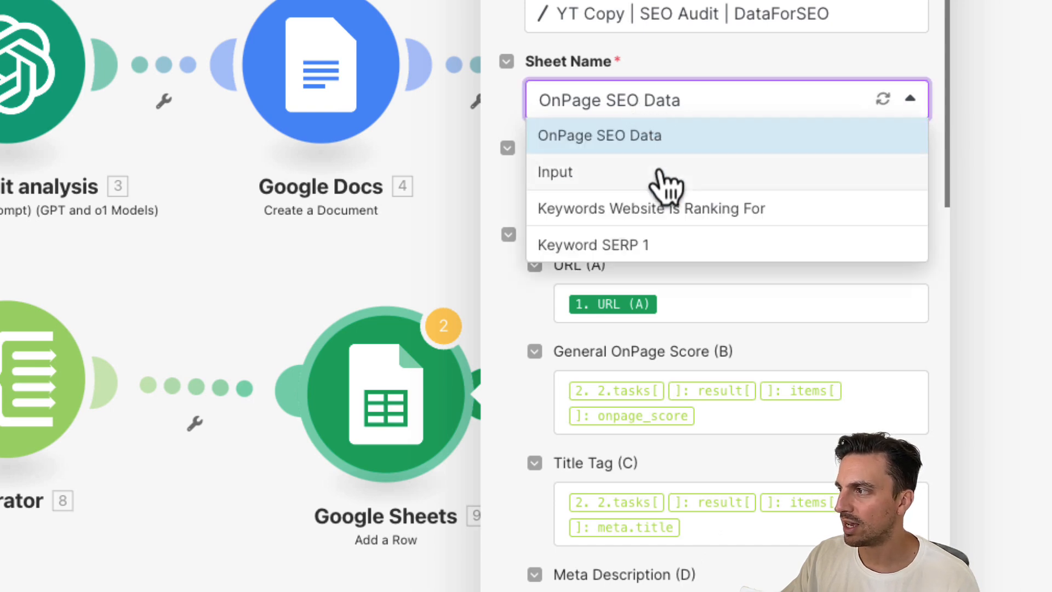
pyautogui.click(661, 216)
pyautogui.scroll(7, 651, 235)
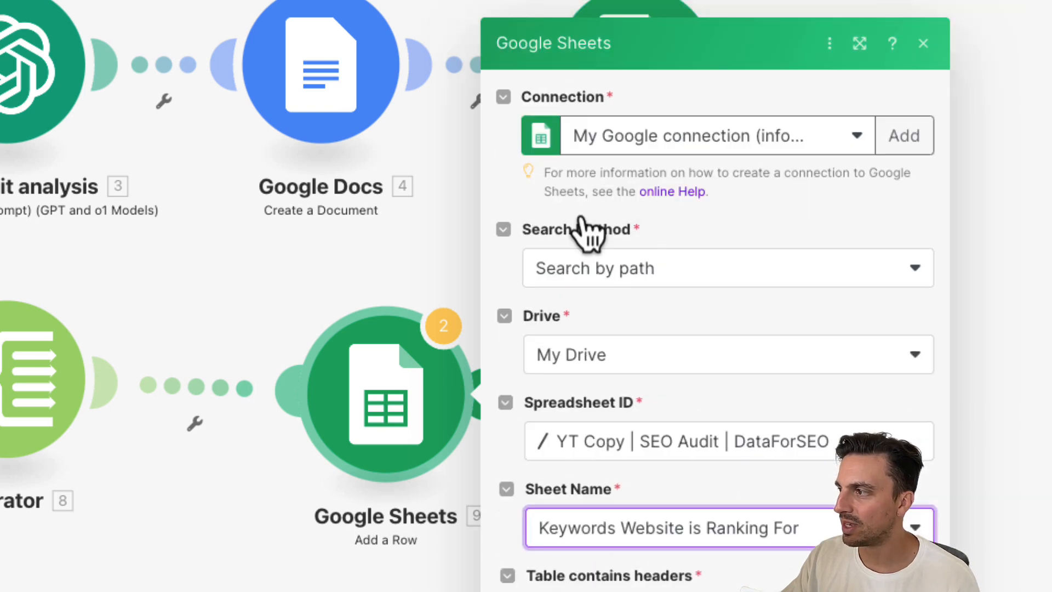
pyautogui.scroll(-1, 658, 321)
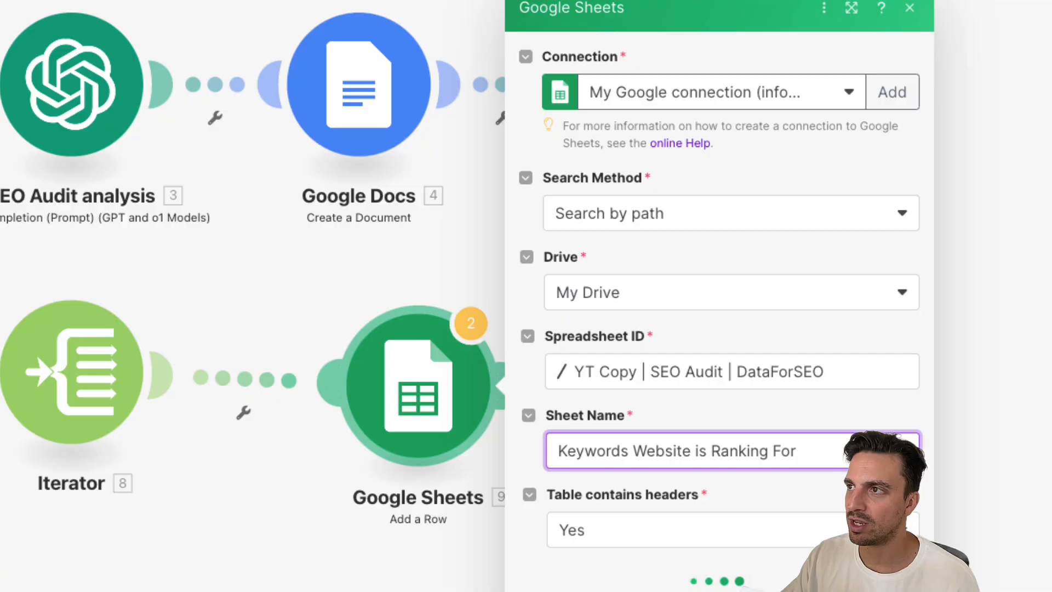
# - Check the column headers of the Keywords Website is Ranking For sheet in the spreadsheet
pyautogui.click(328, 24)
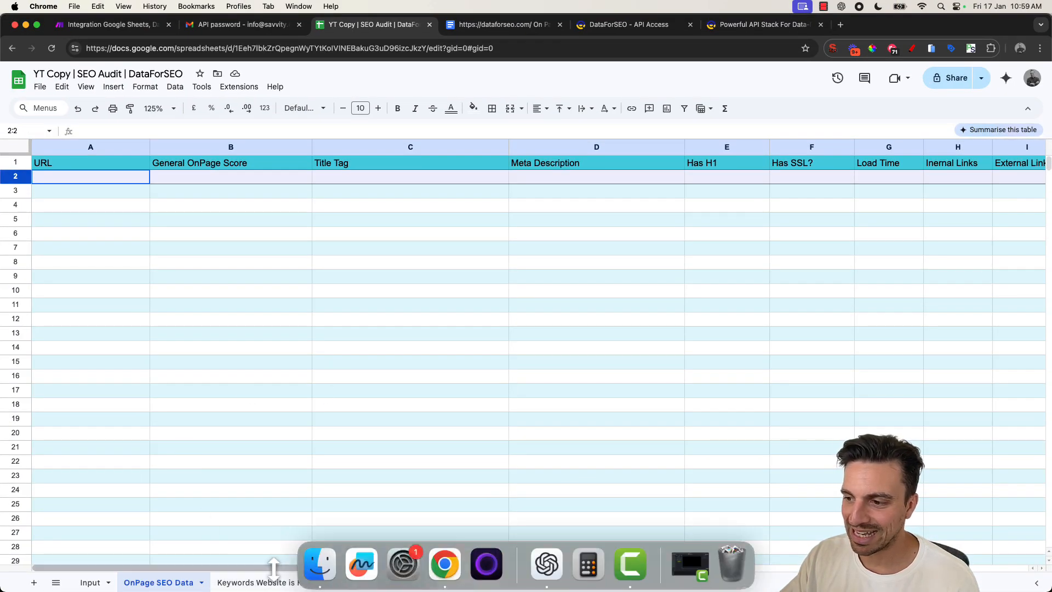
pyautogui.click(264, 581)
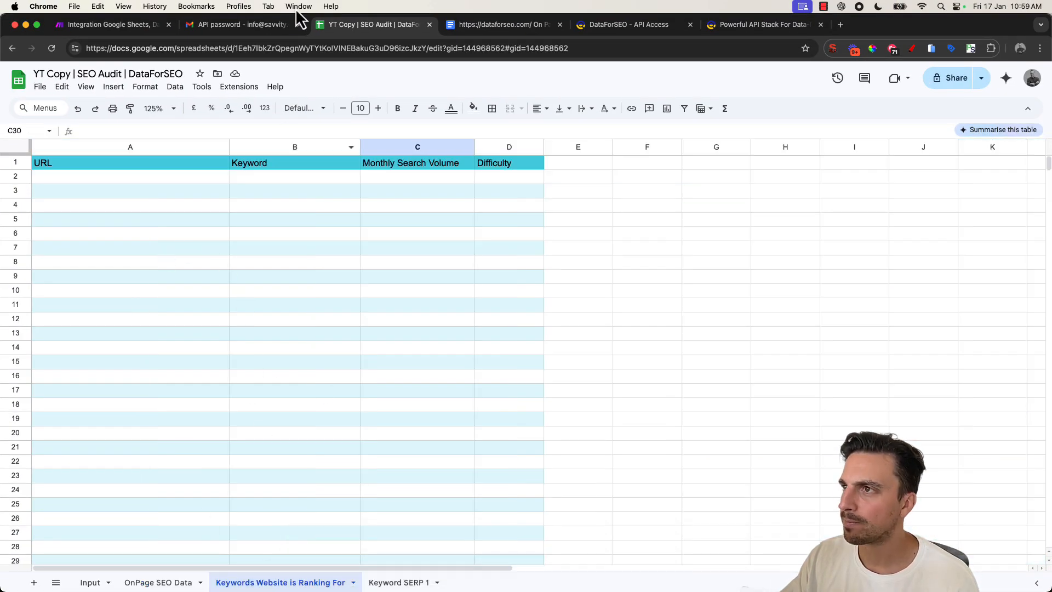
pyautogui.click(83, 24)
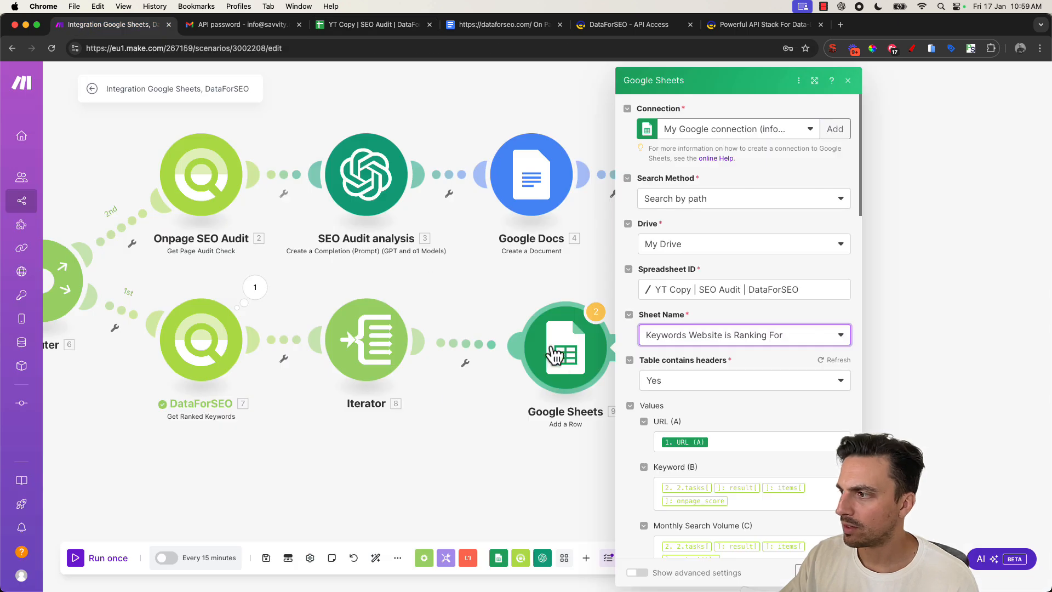
# - Replace the Keyword (B) value with the Google Sheets Keyword To Rank 1 (D) item
pyautogui.scroll(-4, 690, 407)
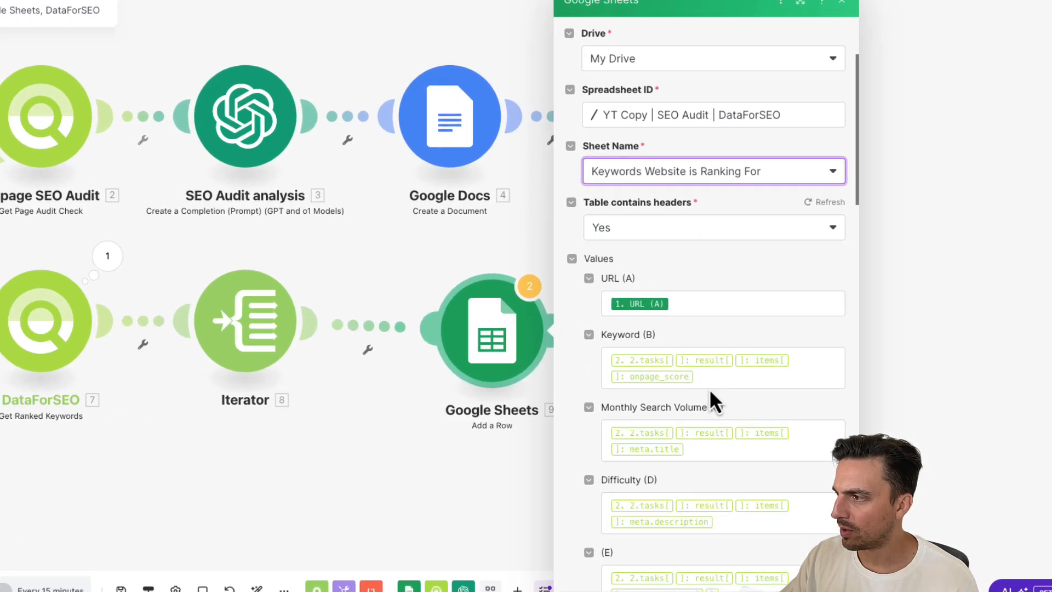
pyautogui.click(740, 366)
pyautogui.moveTo(625, 360); pyautogui.dragTo(470, 332)
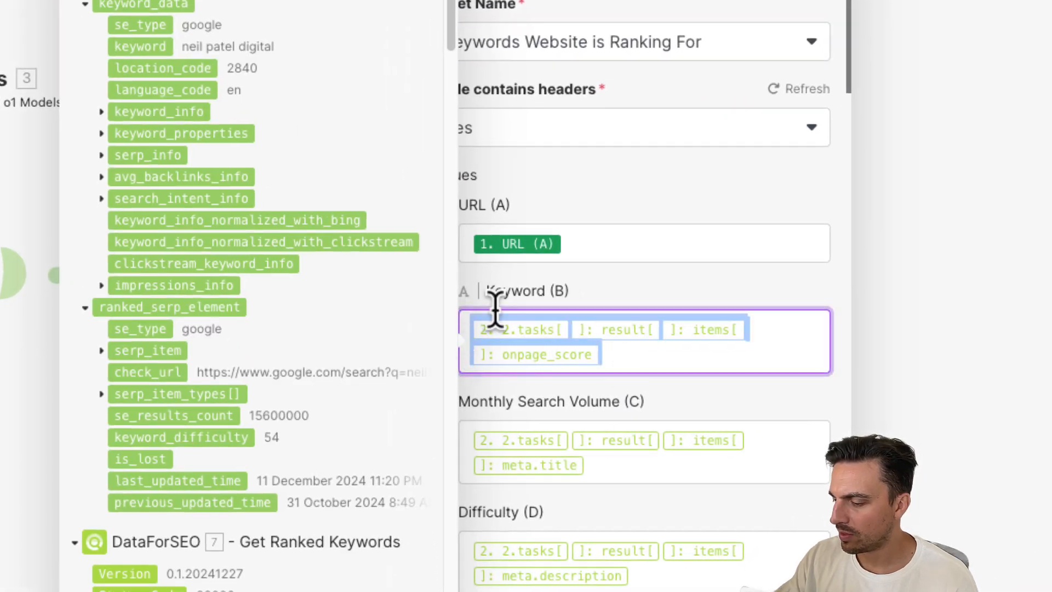
pyautogui.press('BackSpace')
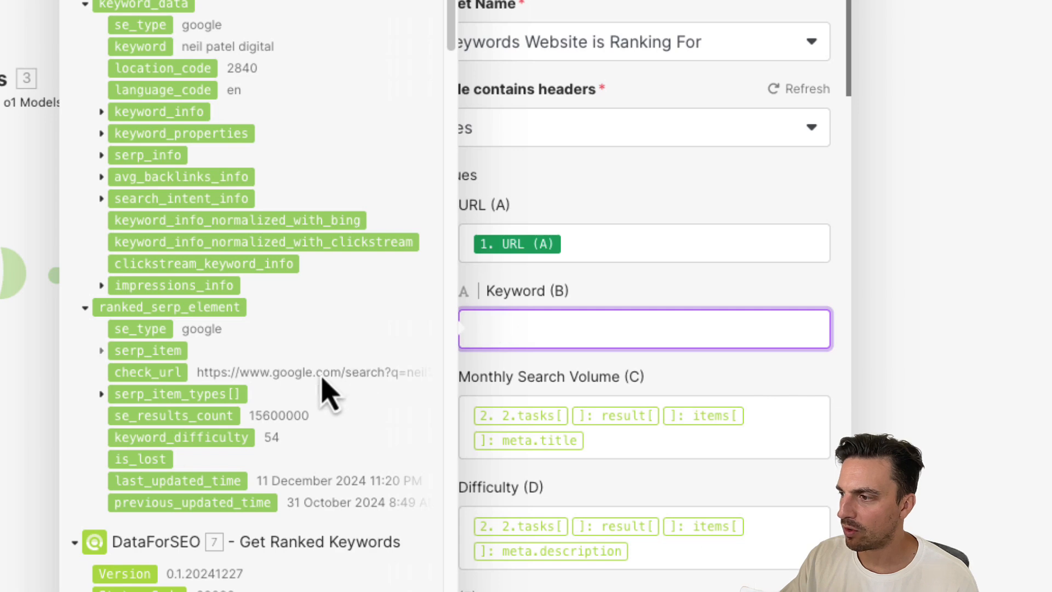
pyautogui.scroll(-15, 188, 470)
pyautogui.scroll(5, 188, 470)
pyautogui.scroll(3, 188, 469)
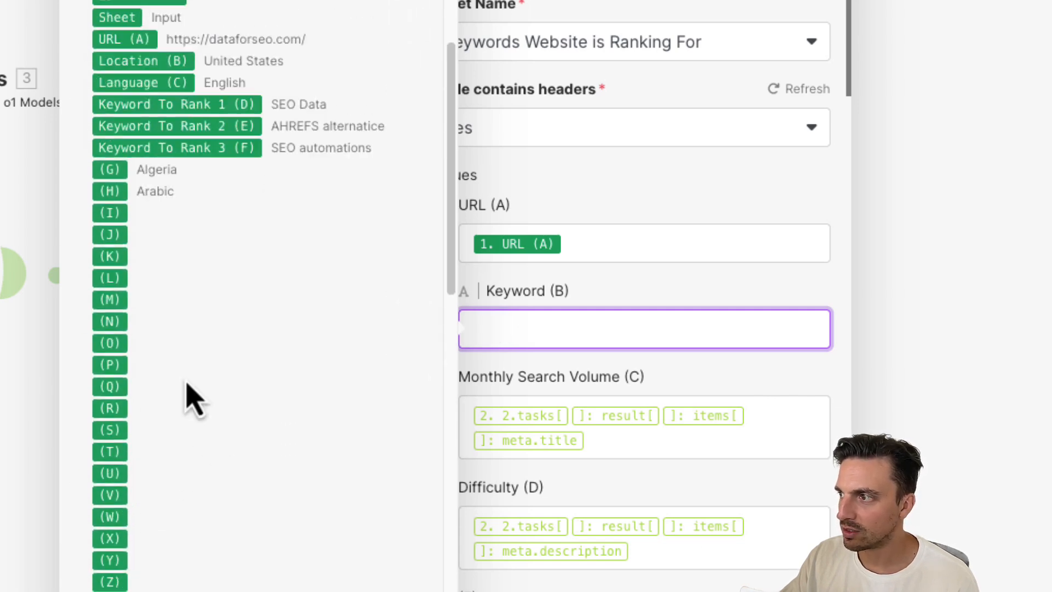
pyautogui.click(194, 104)
# - Replace Monthly Search Volume (C) with the Iterator's keyword_data: keyword_info: search_volume item
pyautogui.click(710, 353)
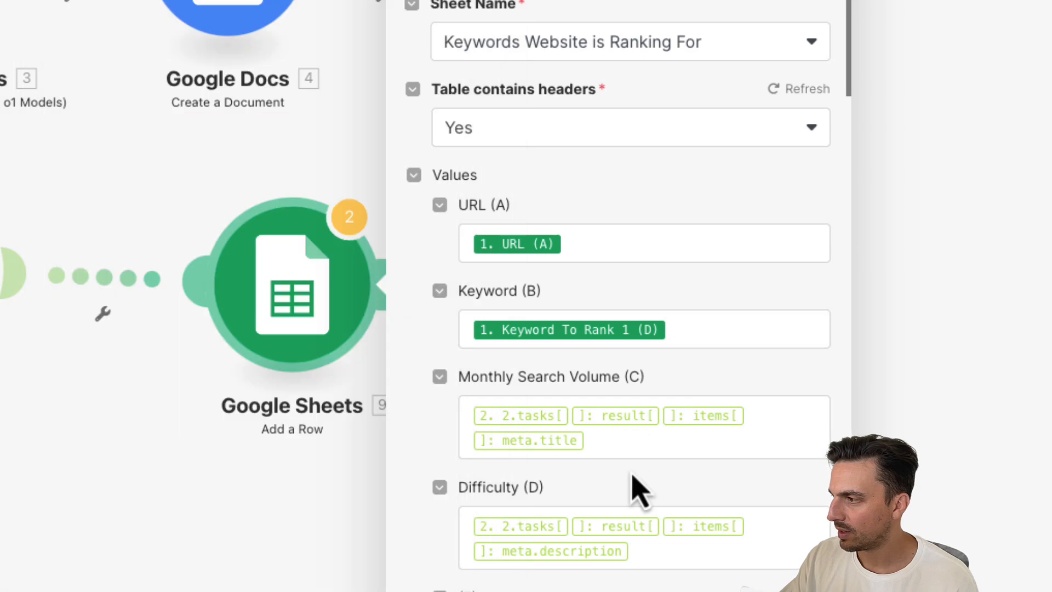
pyautogui.moveTo(606, 442); pyautogui.dragTo(449, 433)
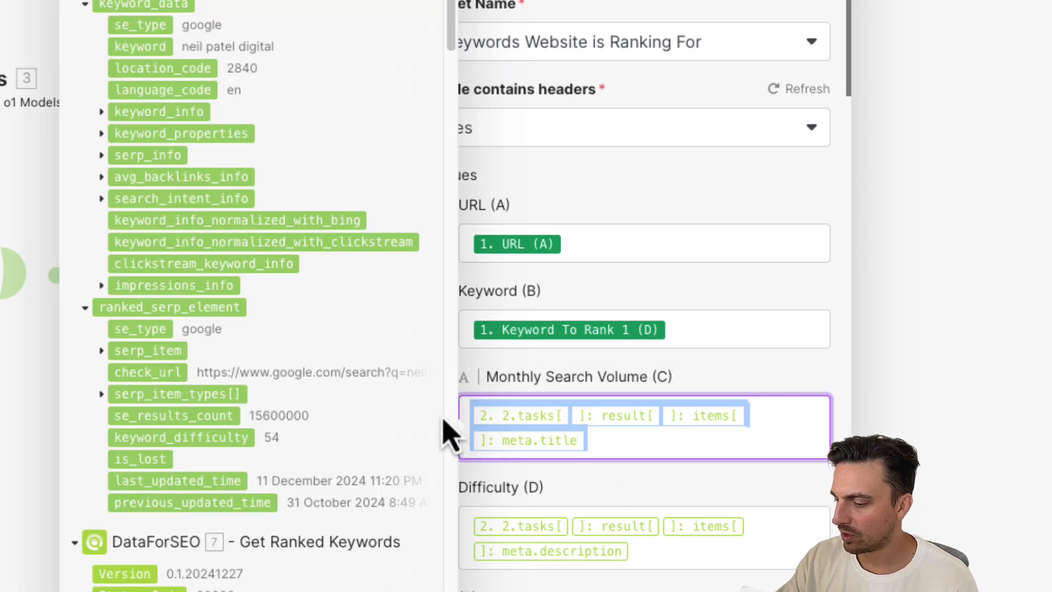
pyautogui.press('BackSpace')
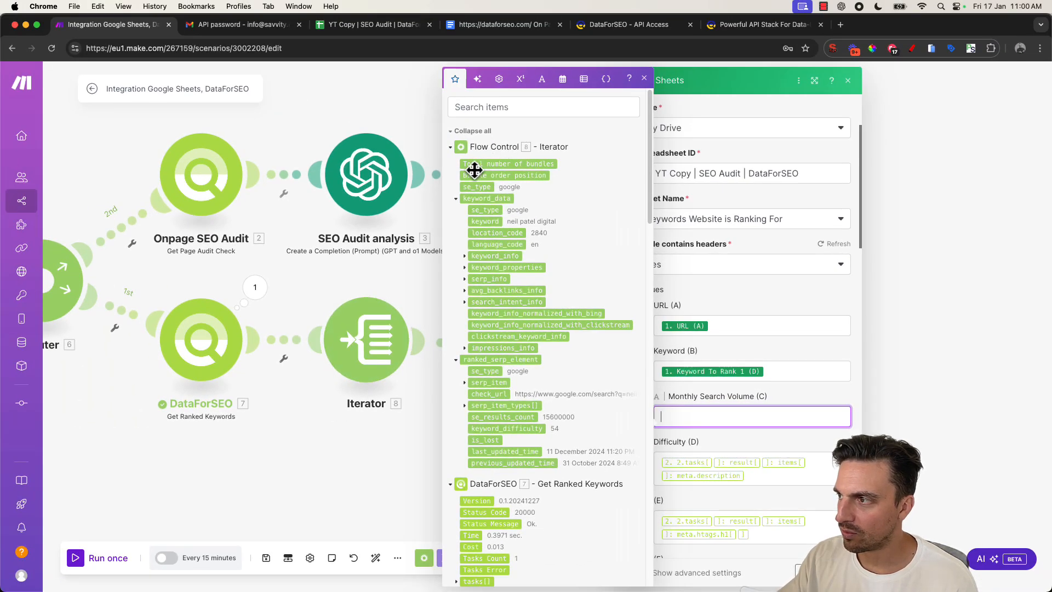
pyautogui.click(463, 254)
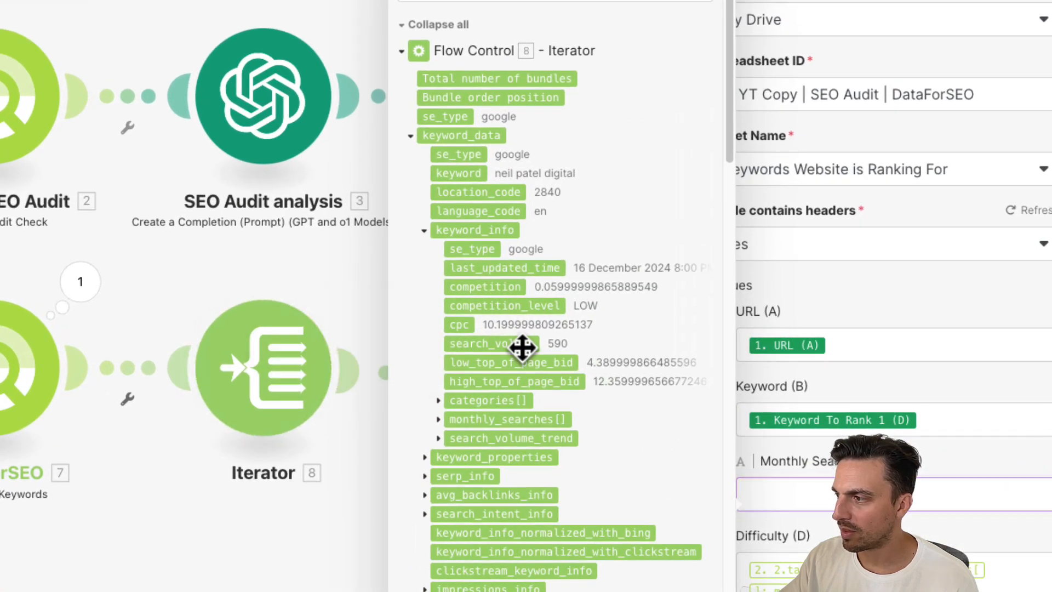
pyautogui.click(522, 346)
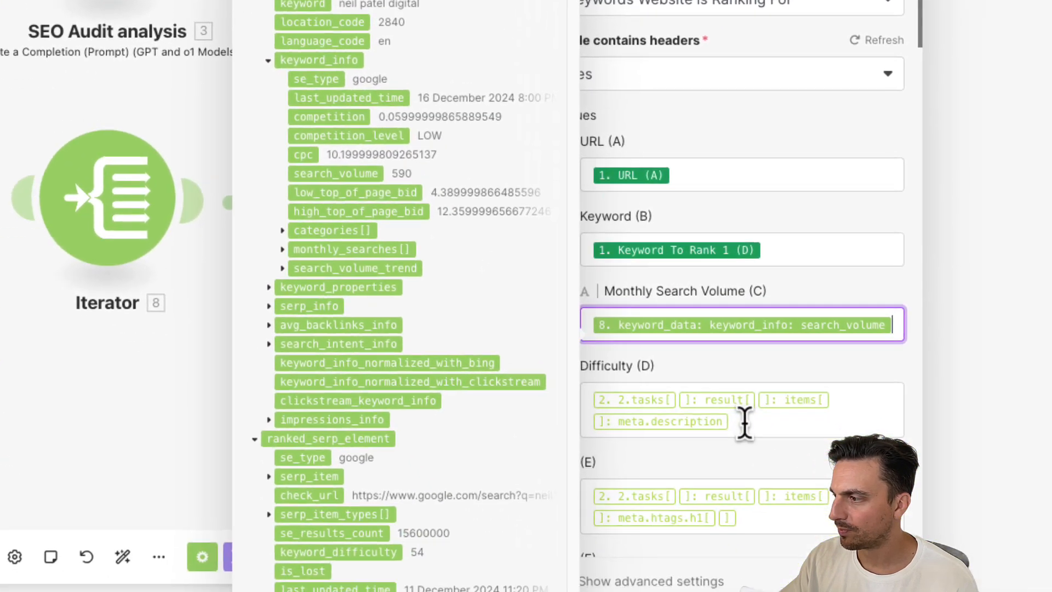
# - Replace Difficulty (D) with the Iterator's ranked_serp_element: keyword_difficulty item
pyautogui.moveTo(887, 589); pyautogui.dragTo(739, 553)
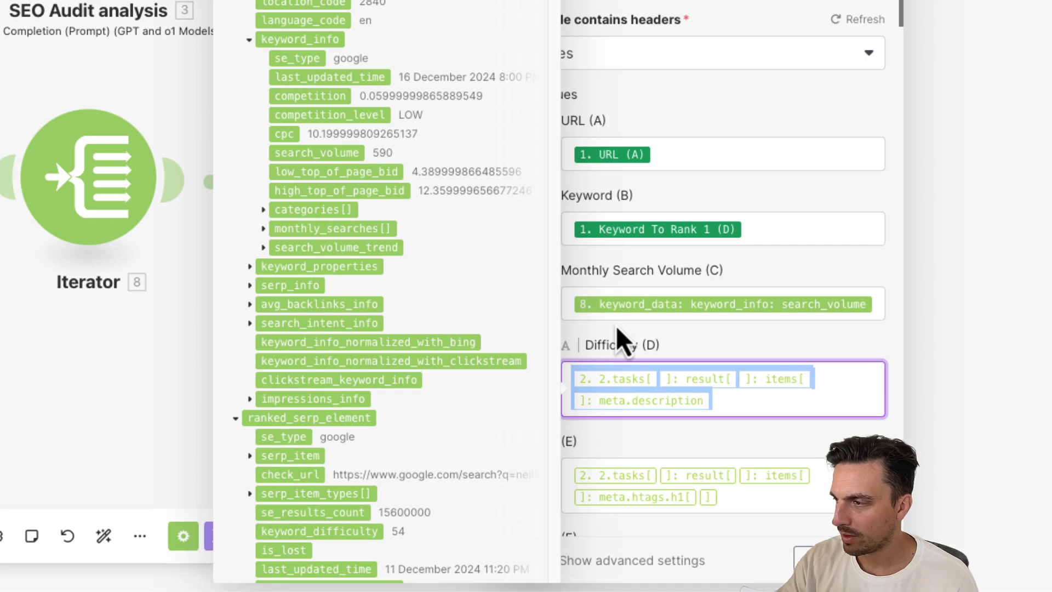
pyautogui.press('BackSpace')
pyautogui.scroll(-1, 434, 148)
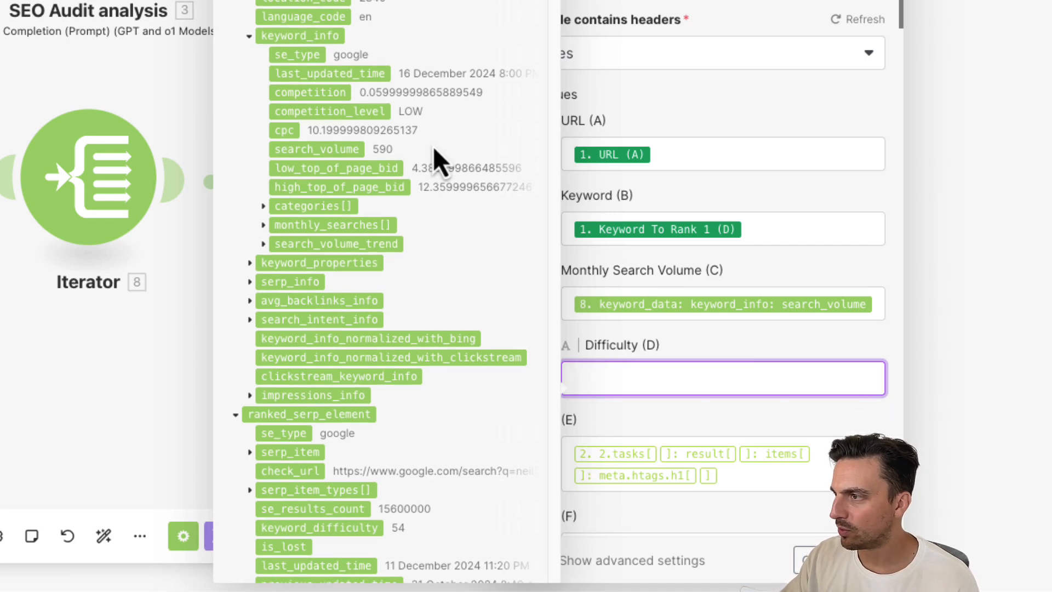
pyautogui.scroll(-2, 433, 146)
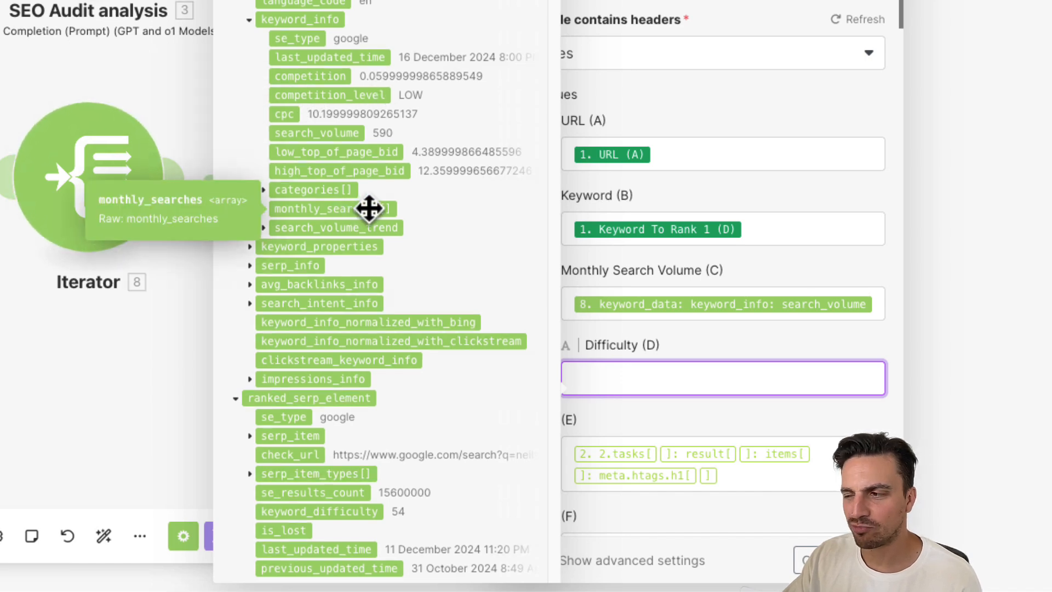
pyautogui.scroll(-3, 369, 209)
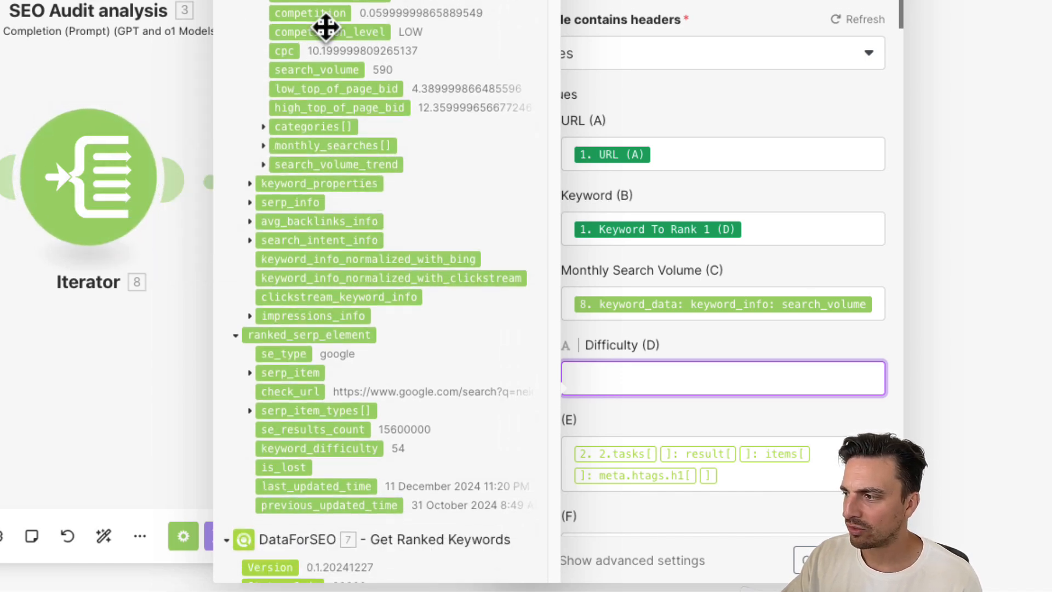
pyautogui.click(317, 446)
# - Clear the old on-page audit mappings from columns E through H
pyautogui.moveTo(787, 482); pyautogui.dragTo(593, 465)
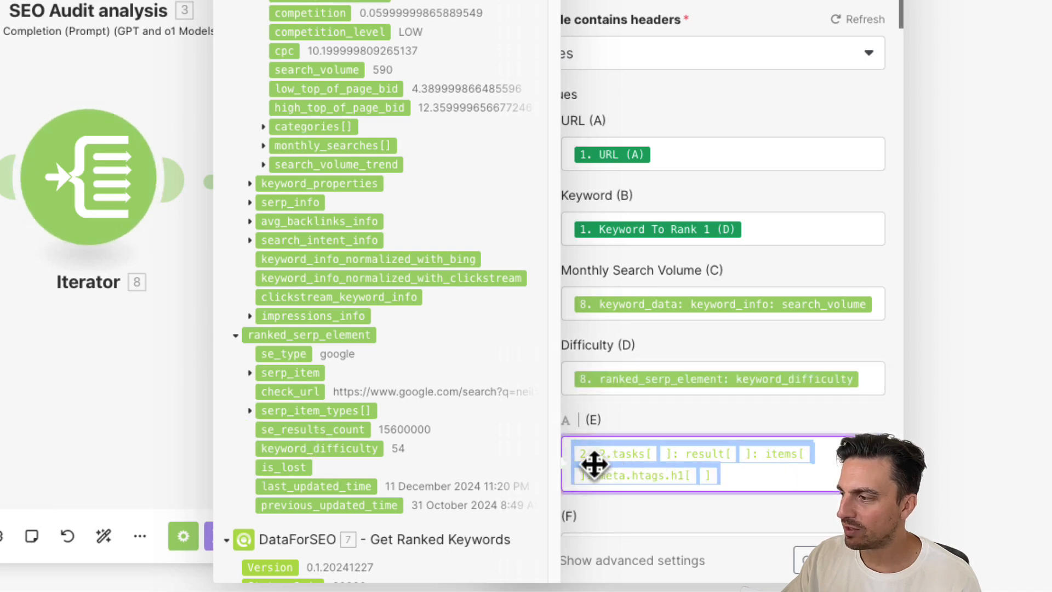
pyautogui.press('BackSpace')
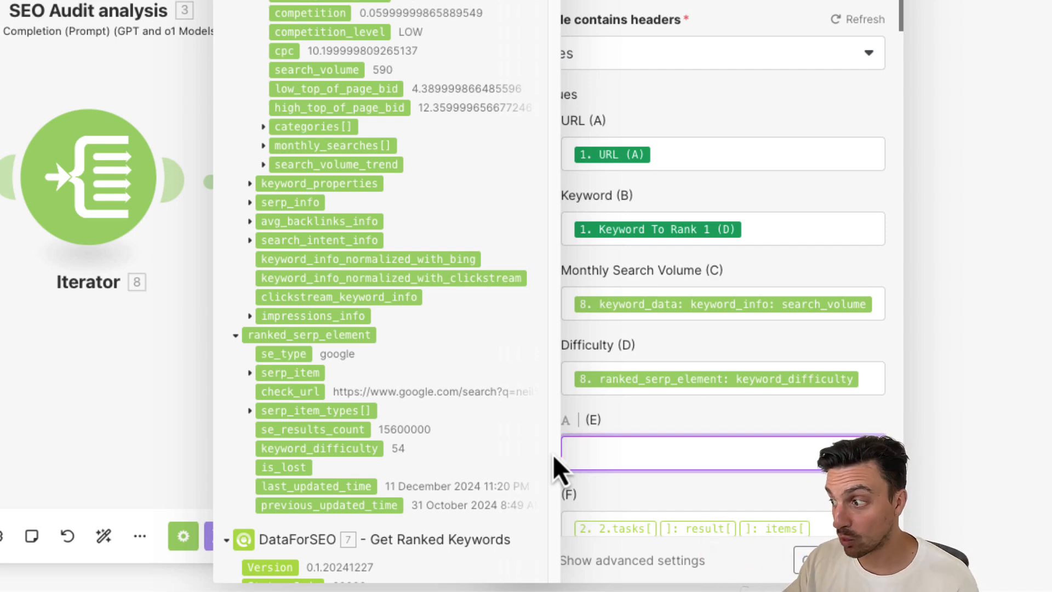
pyautogui.scroll(-3, 735, 422)
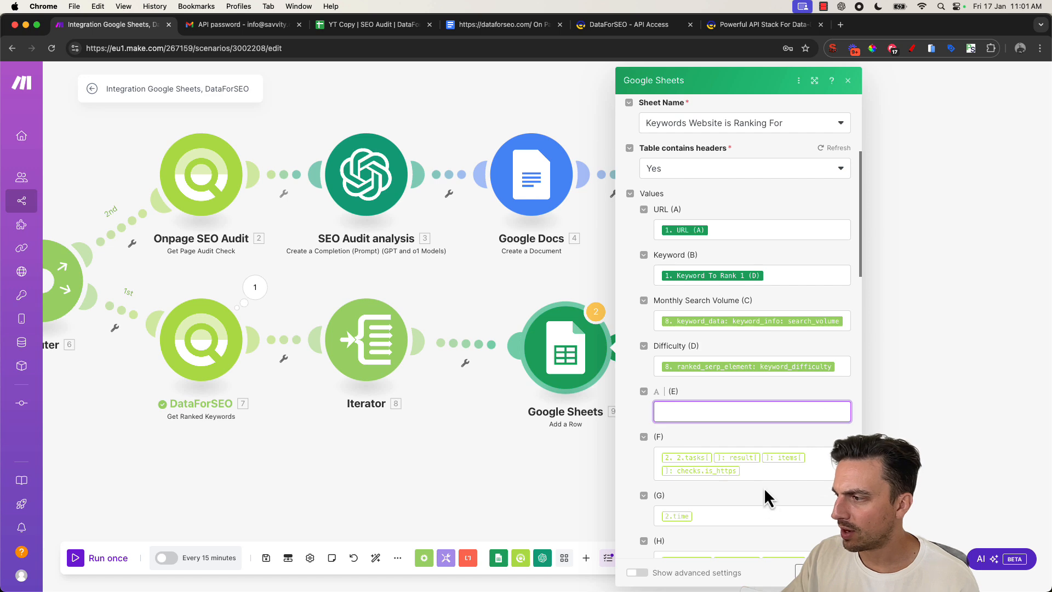
pyautogui.moveTo(758, 475); pyautogui.dragTo(634, 452)
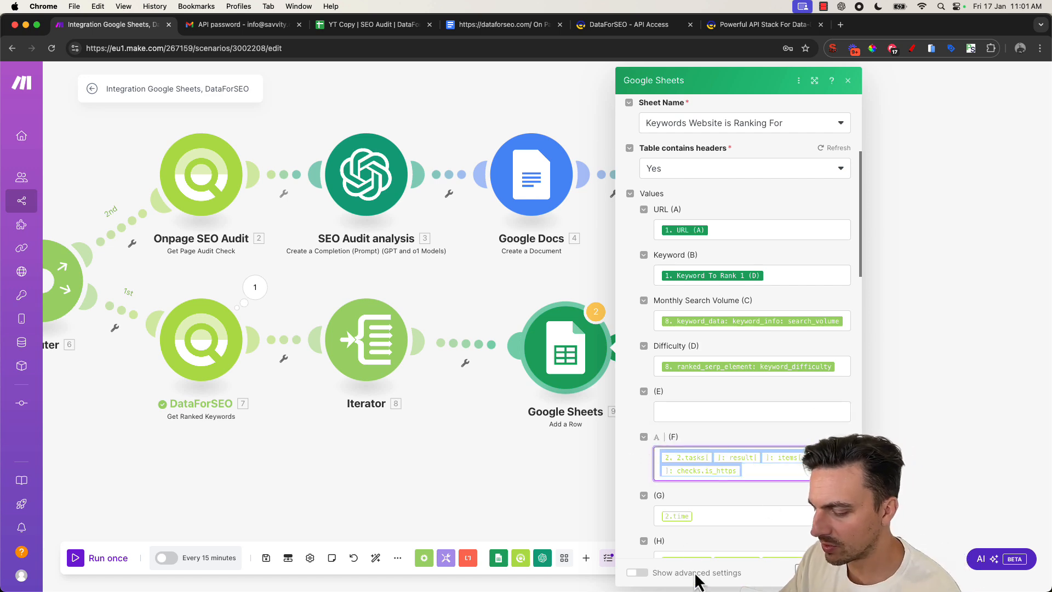
pyautogui.press('BackSpace')
pyautogui.scroll(-1, 715, 466)
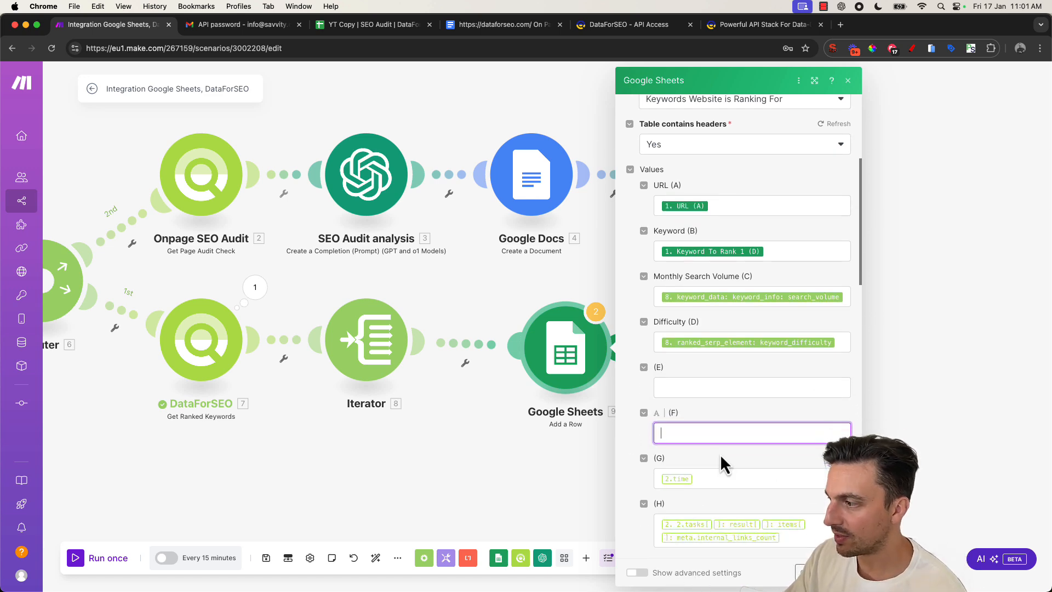
pyautogui.click(725, 485)
pyautogui.press('BackSpace')
pyautogui.scroll(-3, 726, 487)
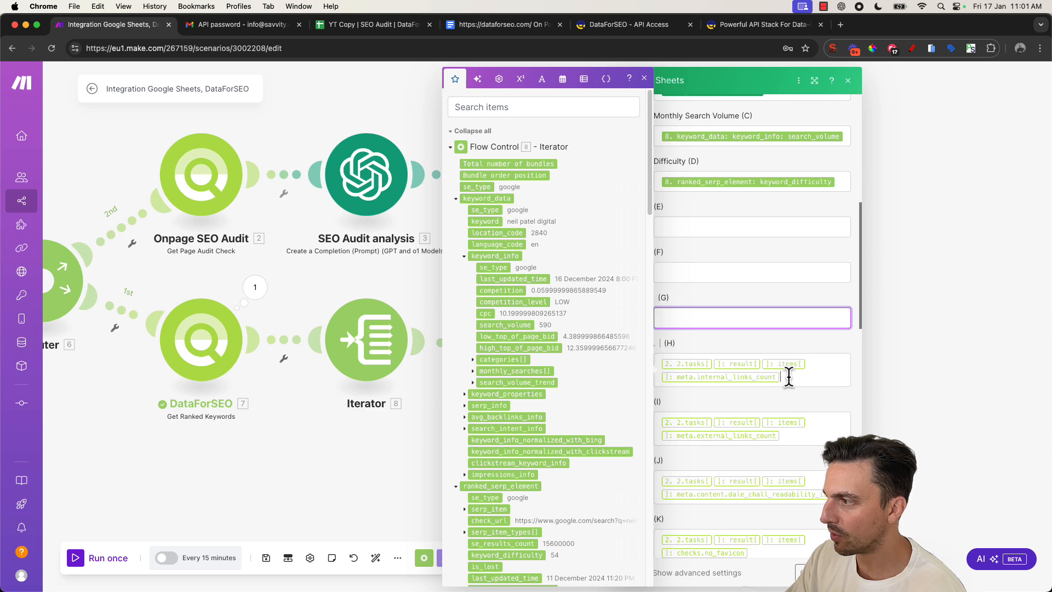
pyautogui.moveTo(789, 377); pyautogui.dragTo(672, 359)
pyautogui.press('BackSpace')
# - Clear the remaining old mappings from columns I through N
pyautogui.moveTo(790, 428); pyautogui.dragTo(676, 403)
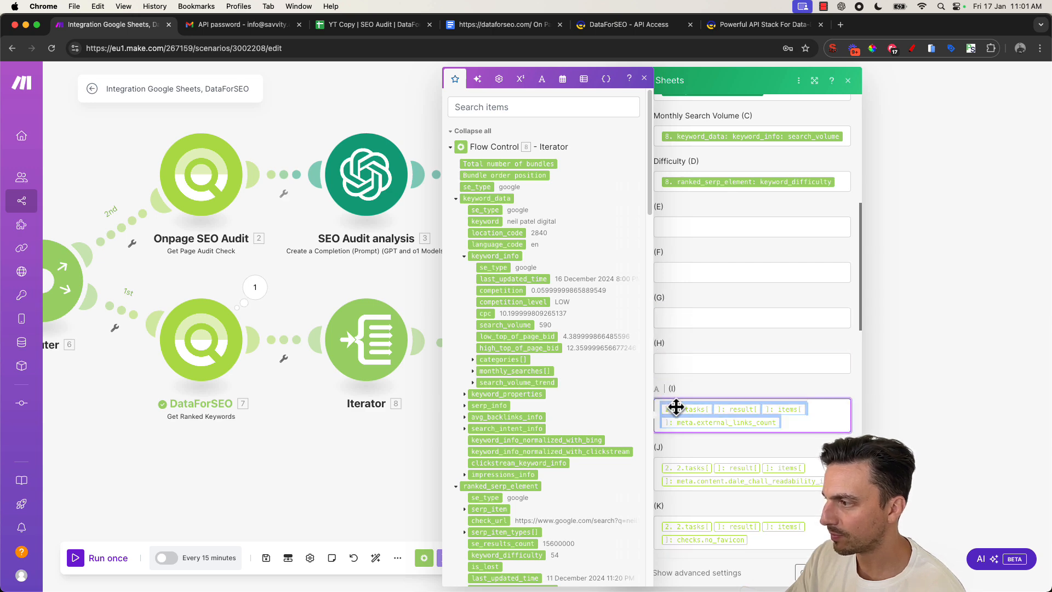
pyautogui.press('BackSpace')
pyautogui.click(770, 454)
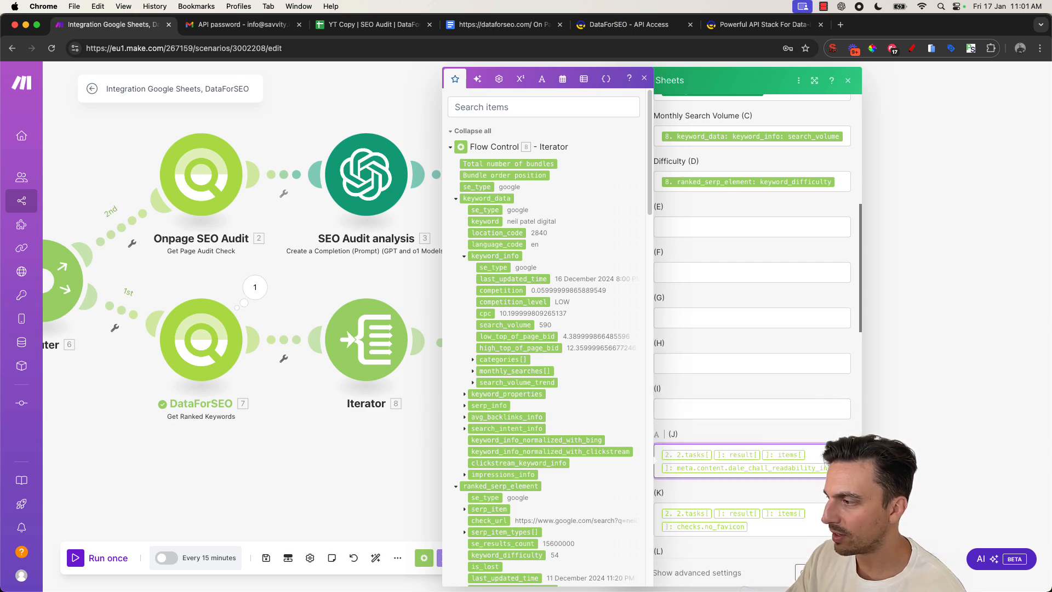
pyautogui.moveTo(815, 468); pyautogui.dragTo(698, 454)
pyautogui.press('BackSpace')
pyautogui.moveTo(759, 511); pyautogui.dragTo(652, 497)
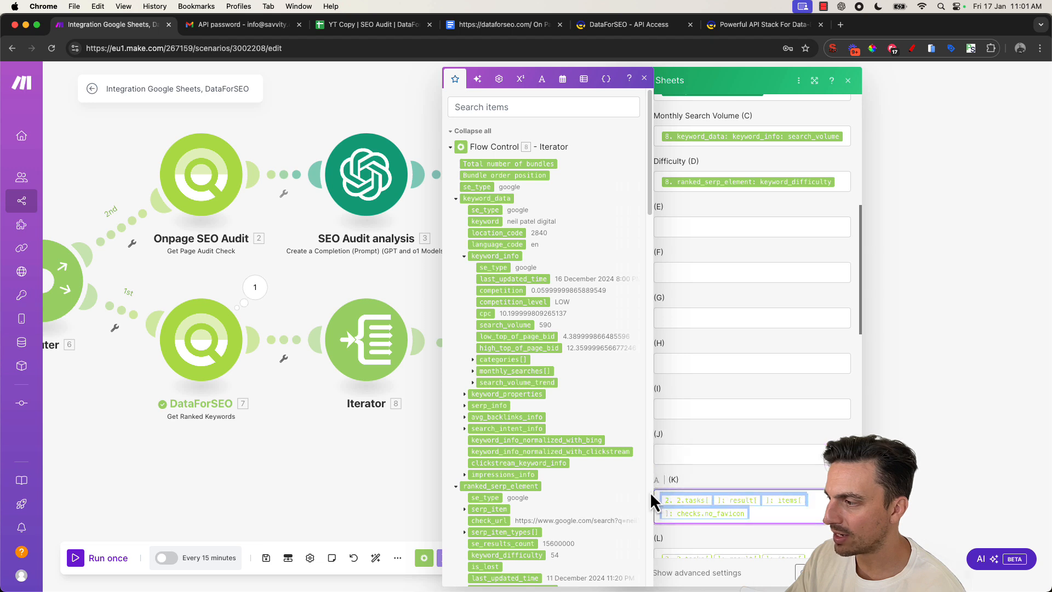
pyautogui.press('BackSpace')
pyautogui.scroll(-3, 768, 404)
pyautogui.click(723, 394)
pyautogui.moveTo(723, 393); pyautogui.dragTo(767, 416)
pyautogui.press('BackSpace')
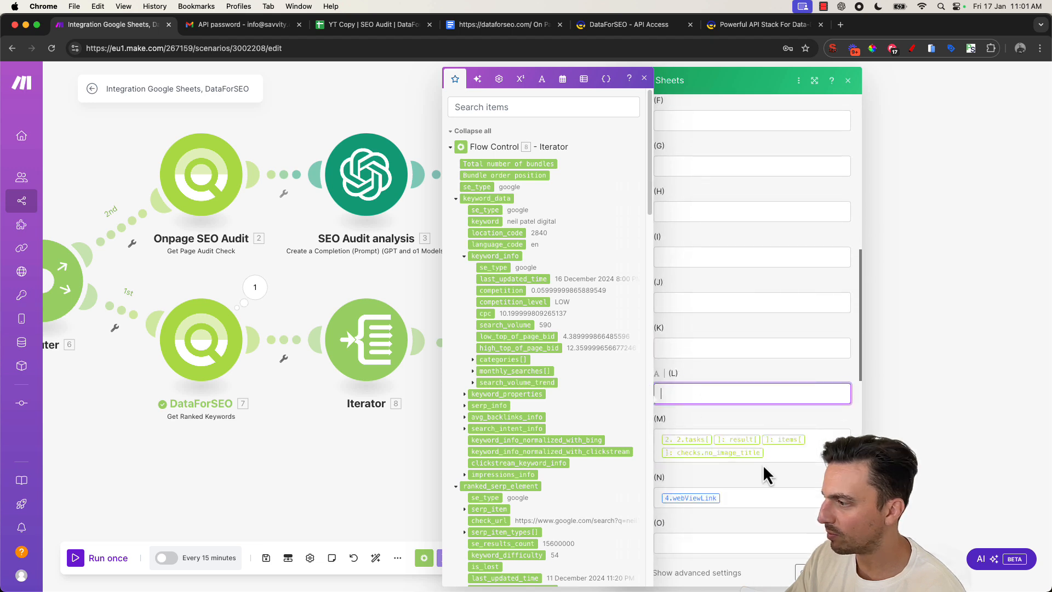
pyautogui.moveTo(770, 454); pyautogui.dragTo(661, 438)
pyautogui.press('BackSpace')
pyautogui.press('BackSpace')
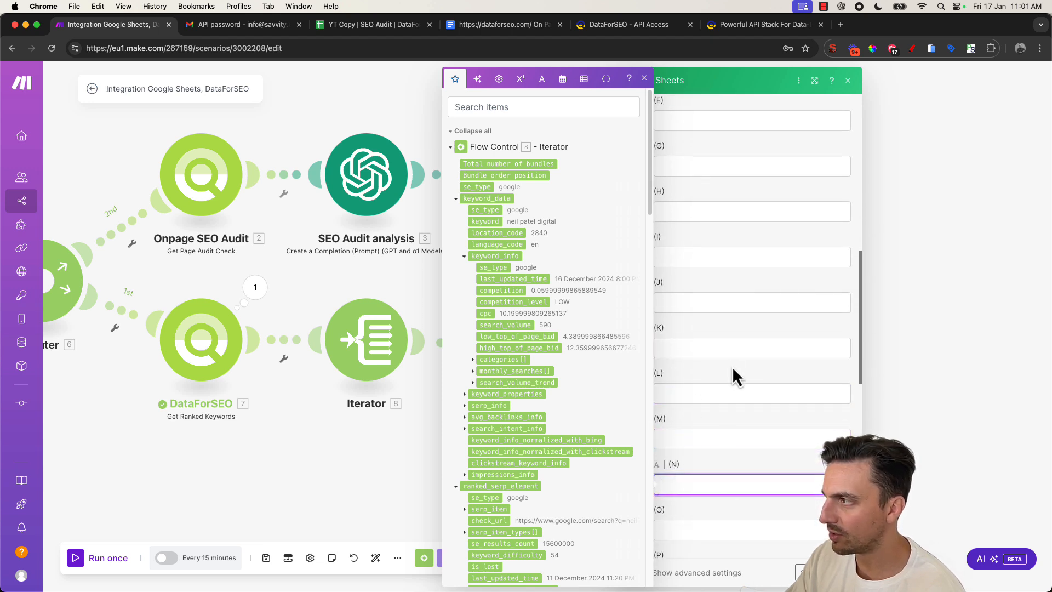
pyautogui.scroll(10, 732, 366)
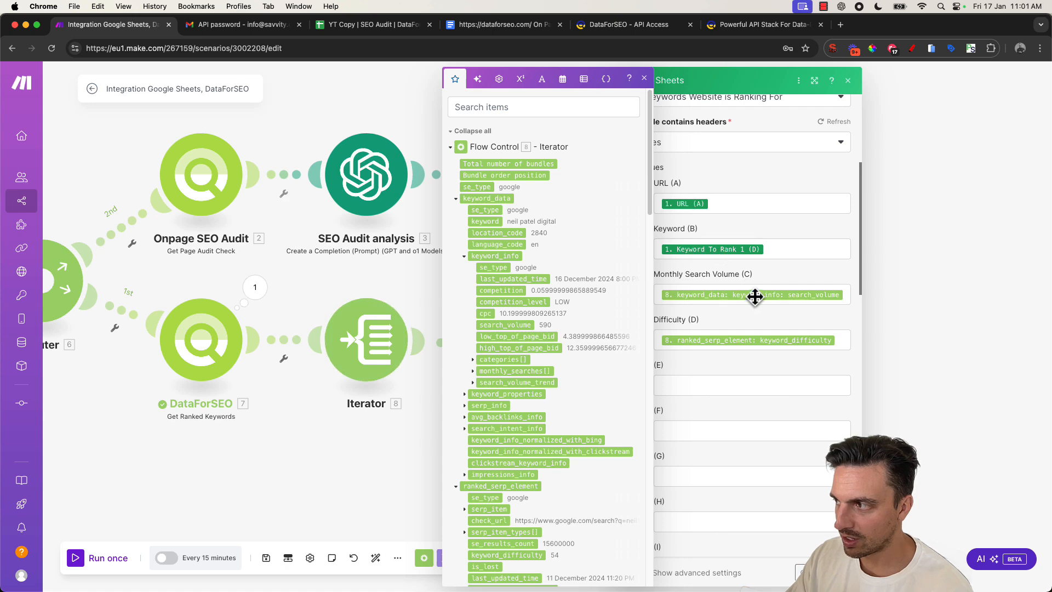
# - Save the Google Sheets Add a Row module and auto-align the scenario layout
pyautogui.click(839, 573)
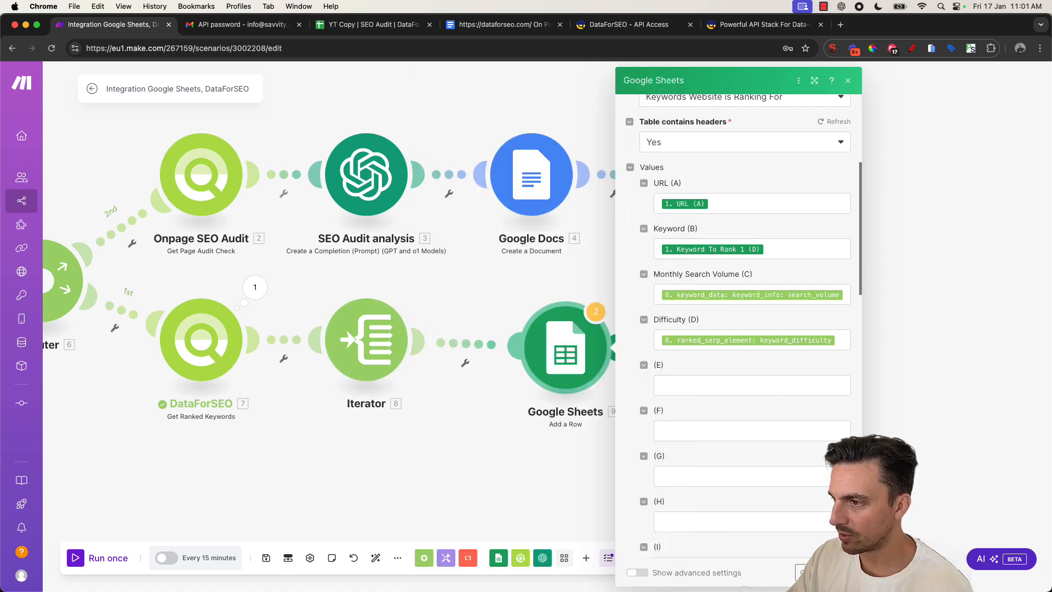
pyautogui.click(377, 558)
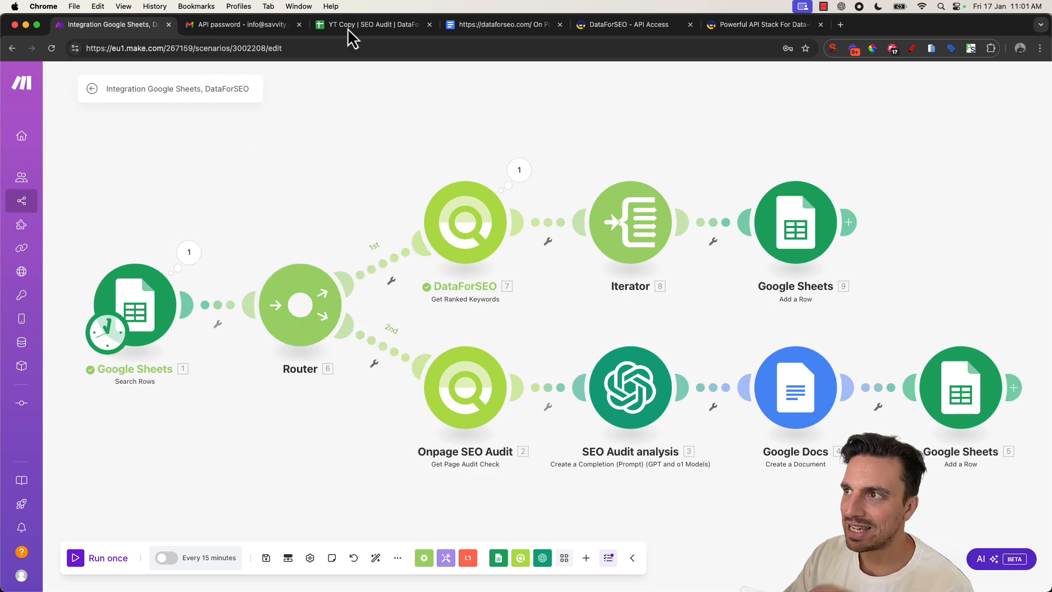
# - Review the Input sheet's URL, location, language and keyword columns in the spreadsheet
pyautogui.click(362, 26)
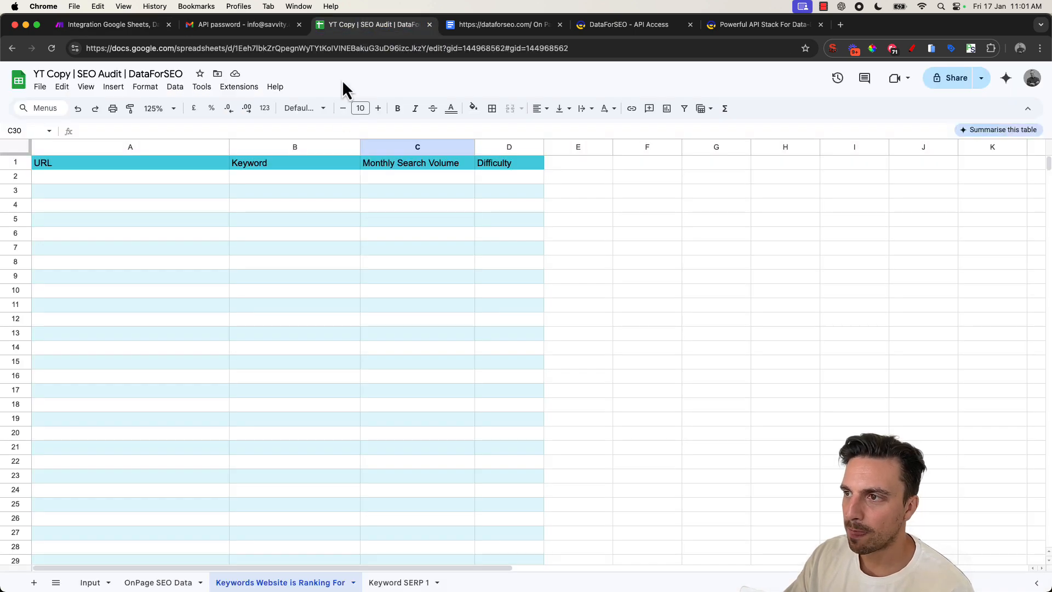
pyautogui.click(91, 583)
pyautogui.click(439, 182)
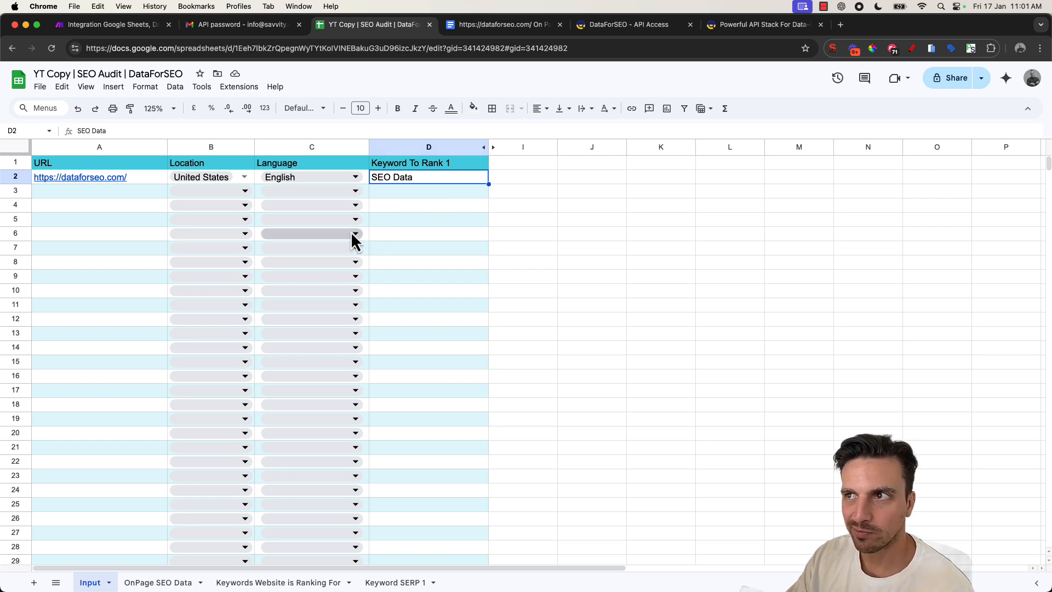
pyautogui.press('super+1')
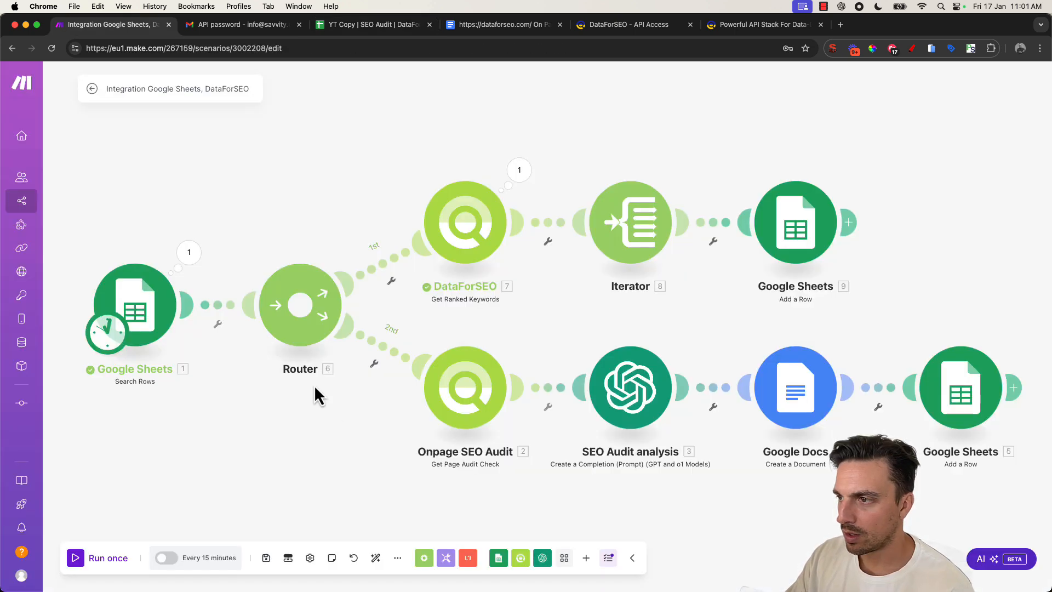
# - Add a third Router route with a DataForSEO Get Parsed SERP module
pyautogui.click(313, 314)
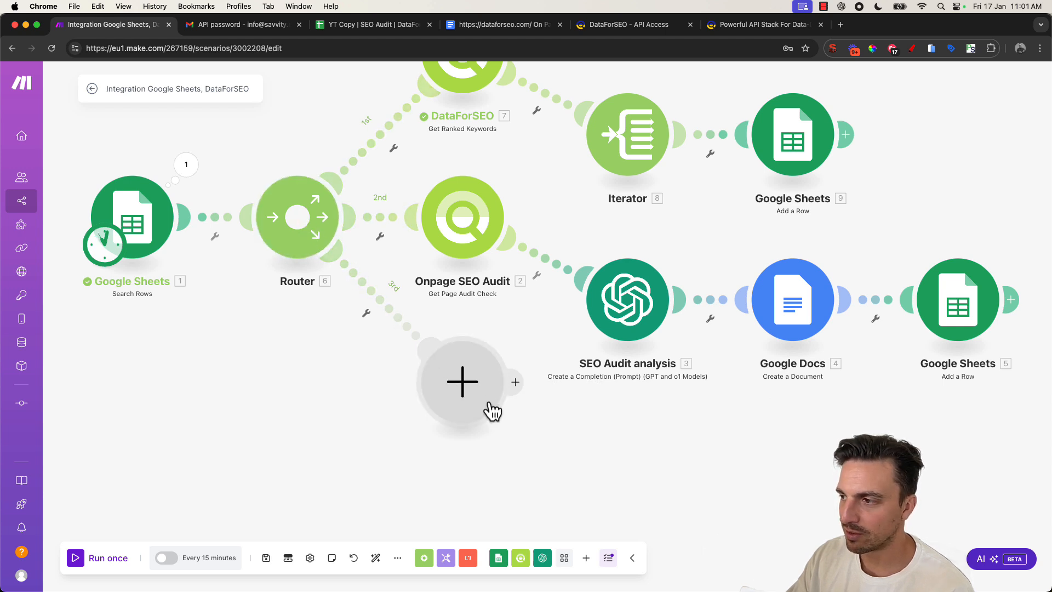
pyautogui.click(463, 383)
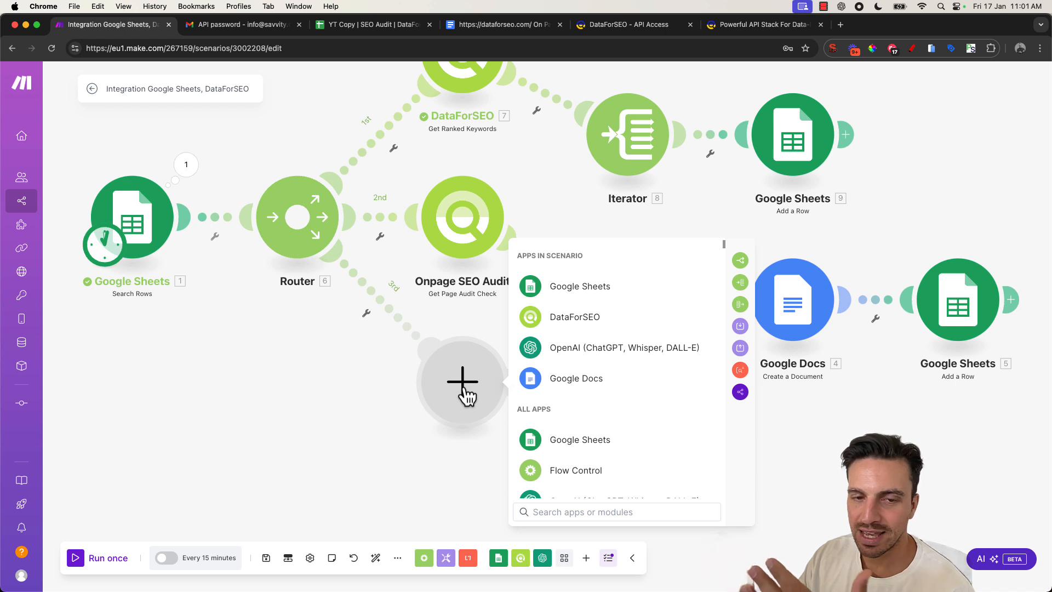
pyautogui.click(562, 321)
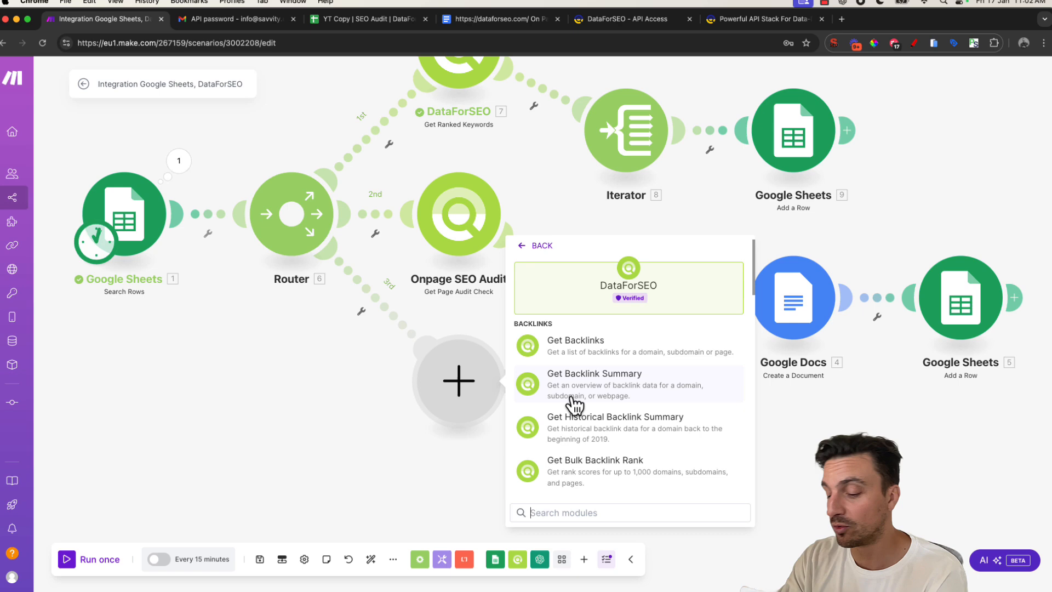
pyautogui.write('get parse')
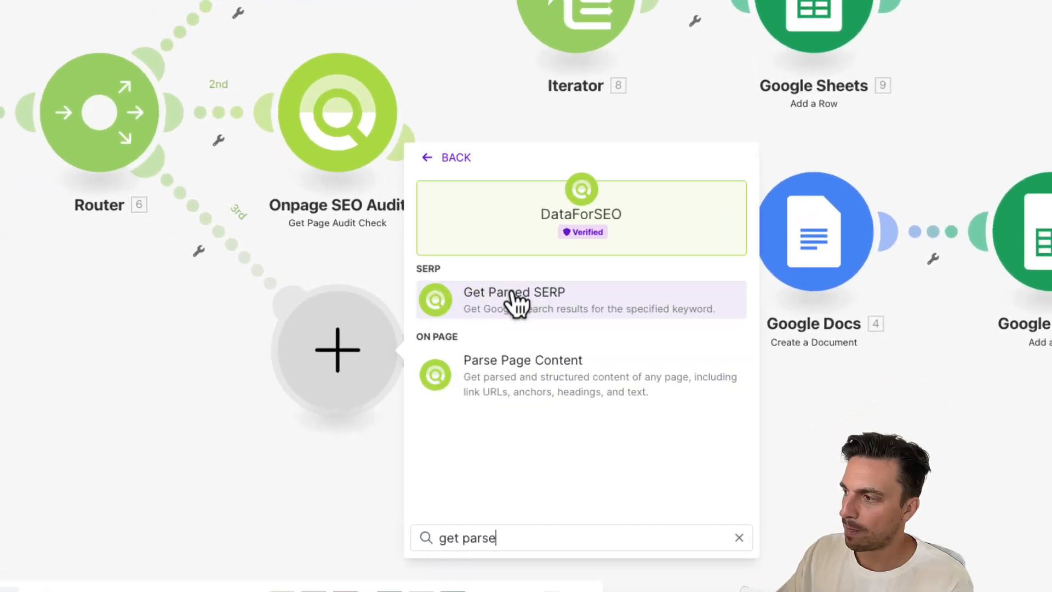
pyautogui.click(518, 303)
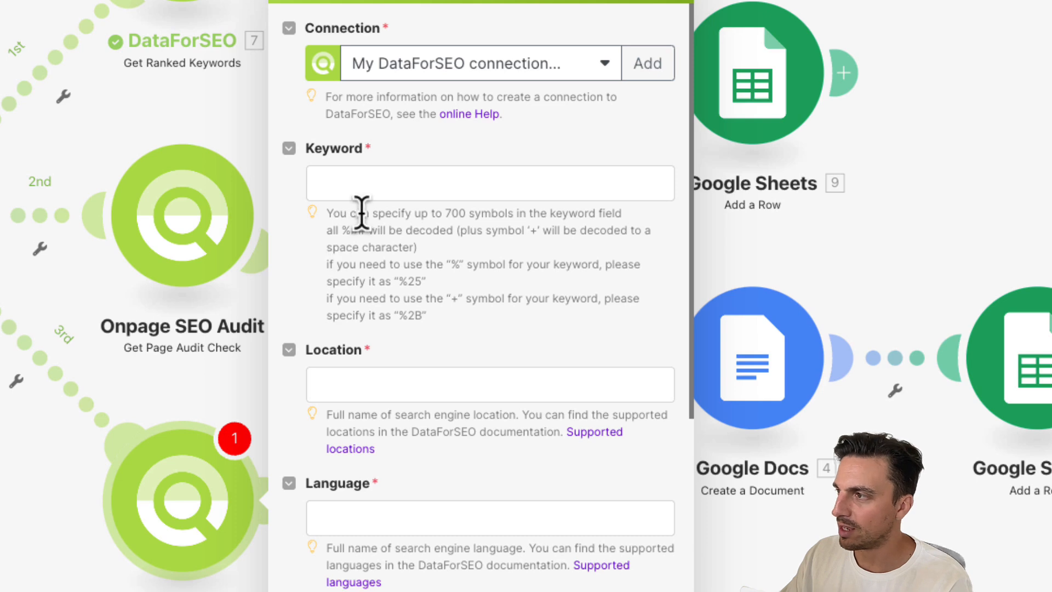
# - Map the SERP module's Keyword to Keyword To Rank 1 (D), Location to Location (B) and Language to Language (C)
pyautogui.click(402, 193)
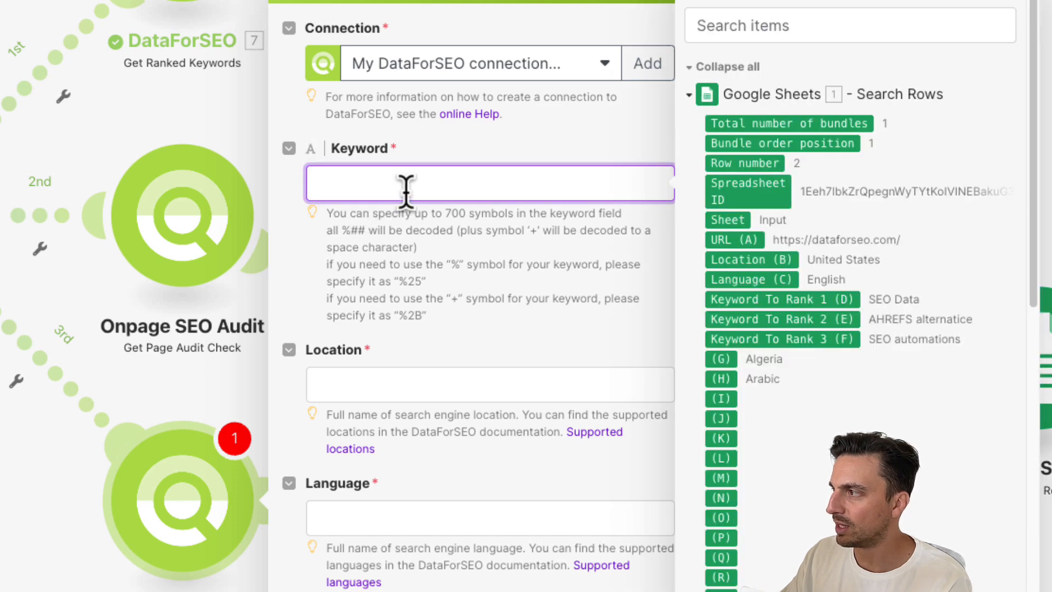
pyautogui.click(838, 300)
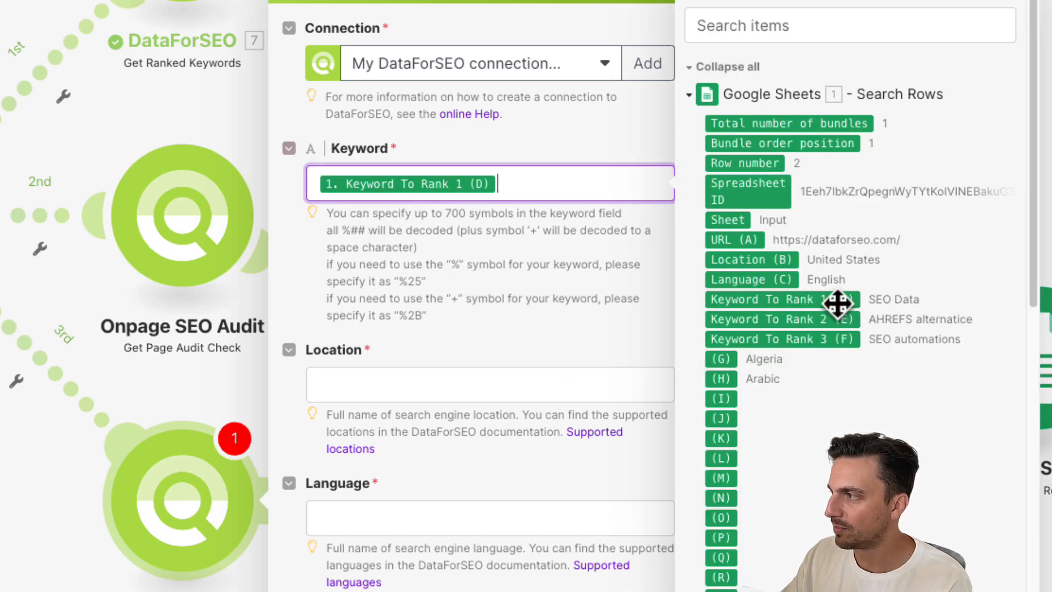
pyautogui.click(509, 372)
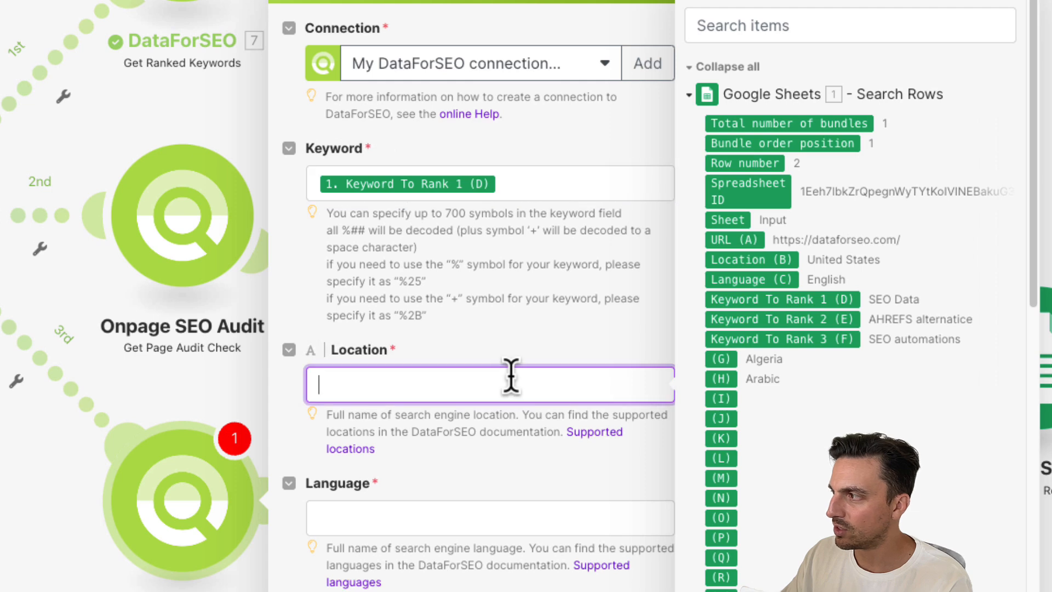
pyautogui.click(742, 261)
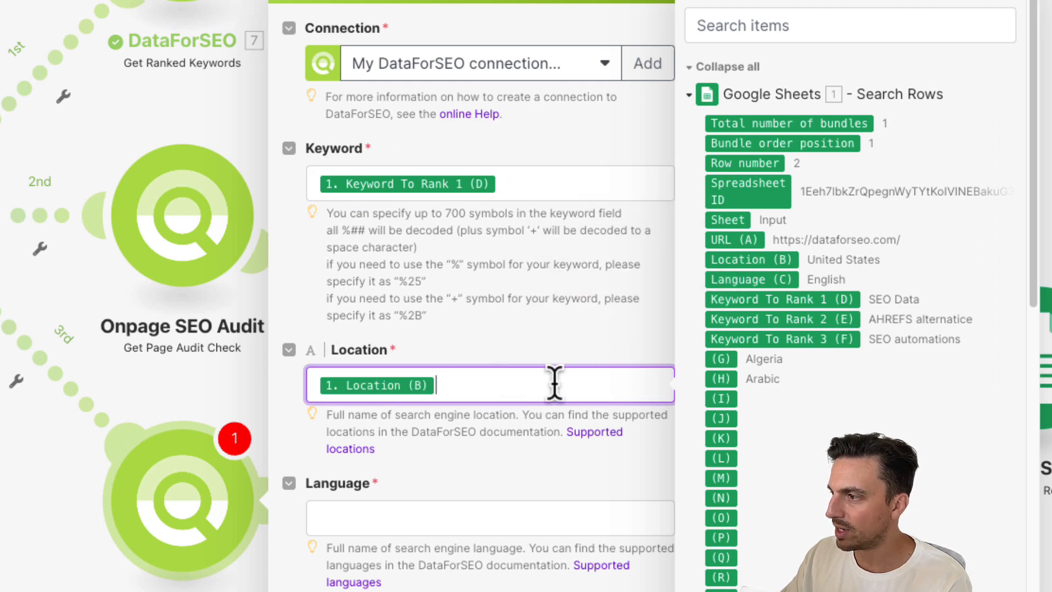
pyautogui.click(423, 513)
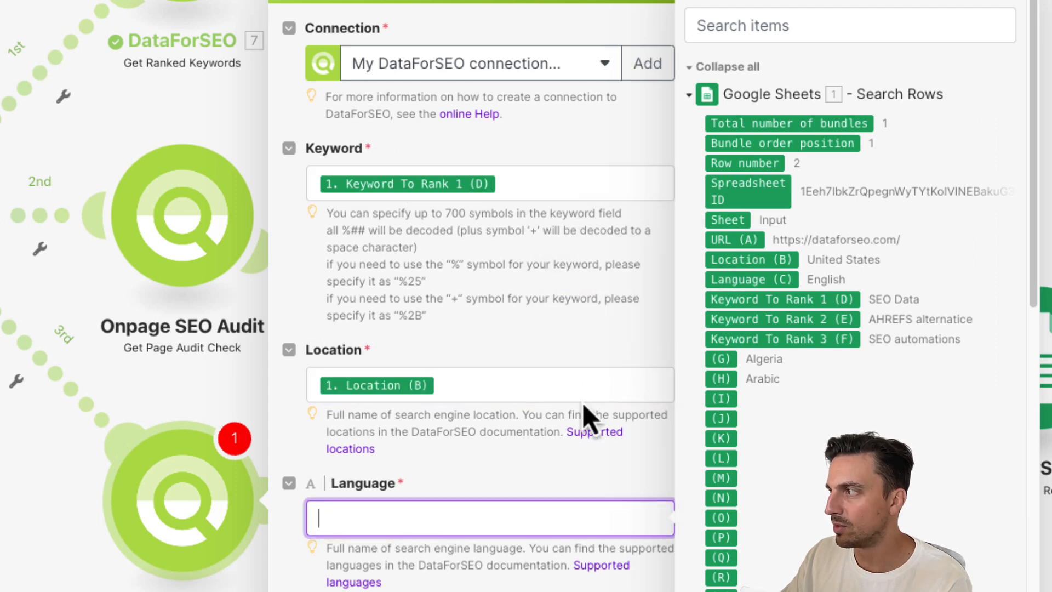
pyautogui.click(755, 278)
# - Set the SERP module's Depth to 10 and save the module
pyautogui.scroll(-6, 548, 482)
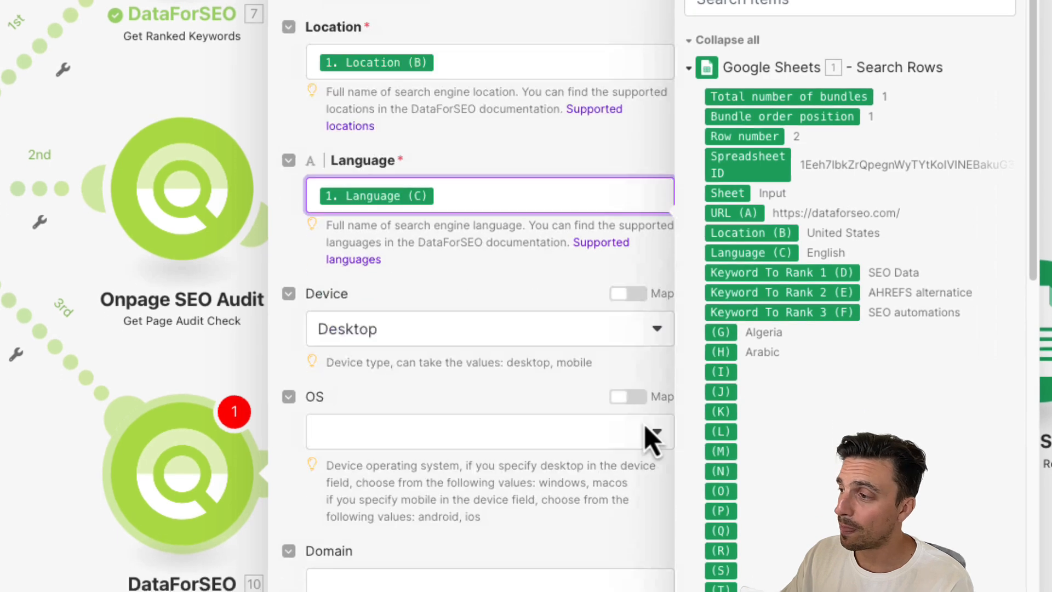
pyautogui.scroll(-5, 535, 277)
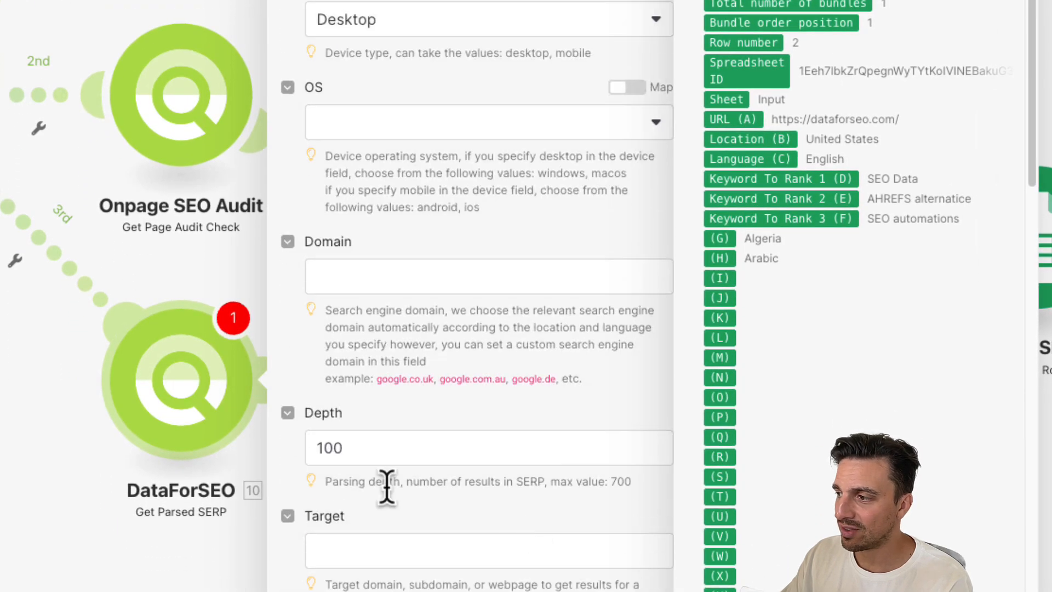
pyautogui.moveTo(368, 444); pyautogui.dragTo(334, 445)
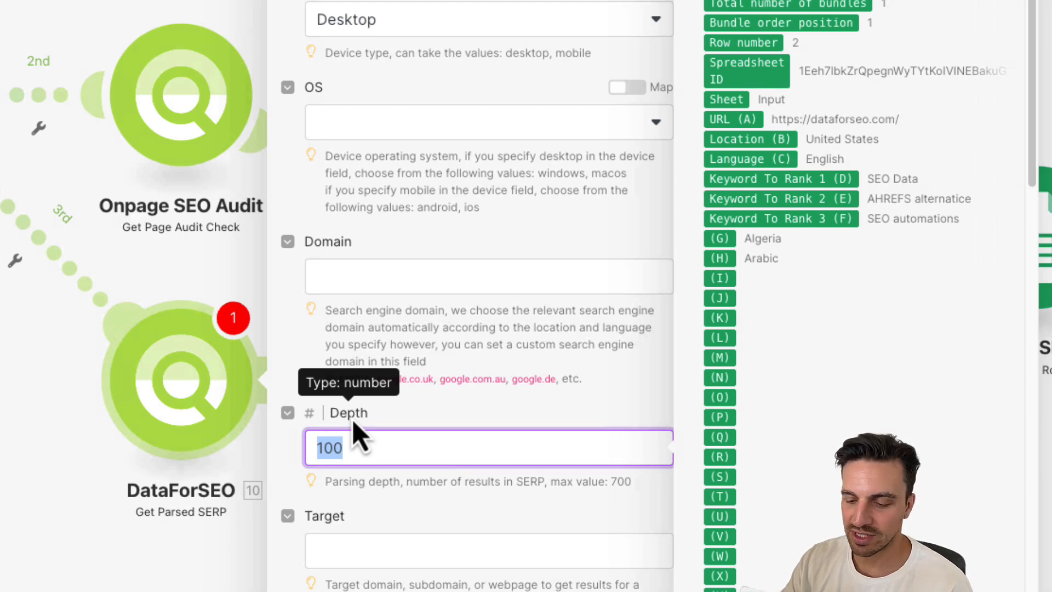
pyautogui.write('10')
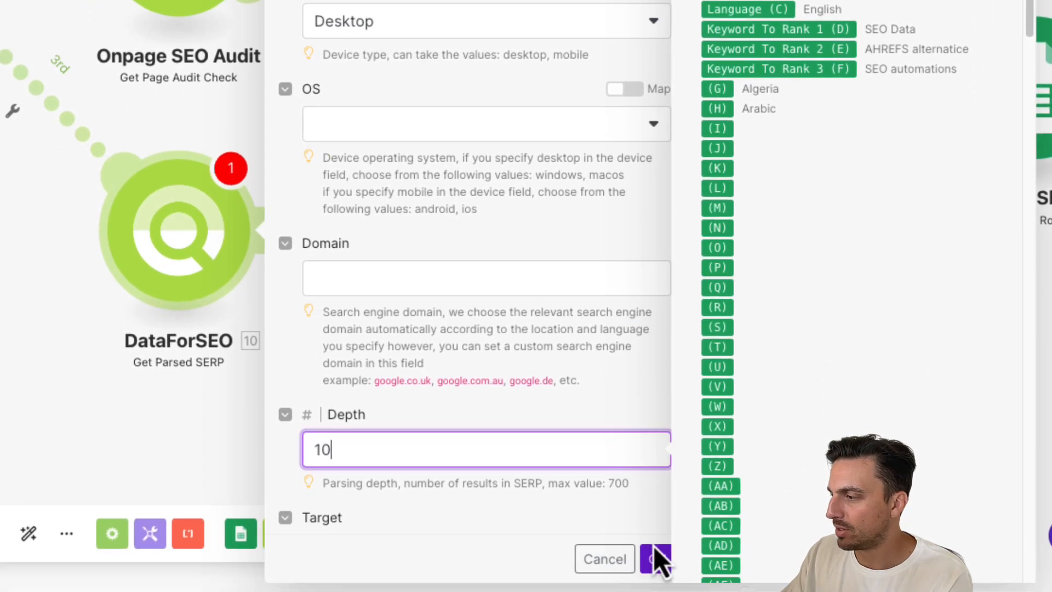
pyautogui.click(657, 559)
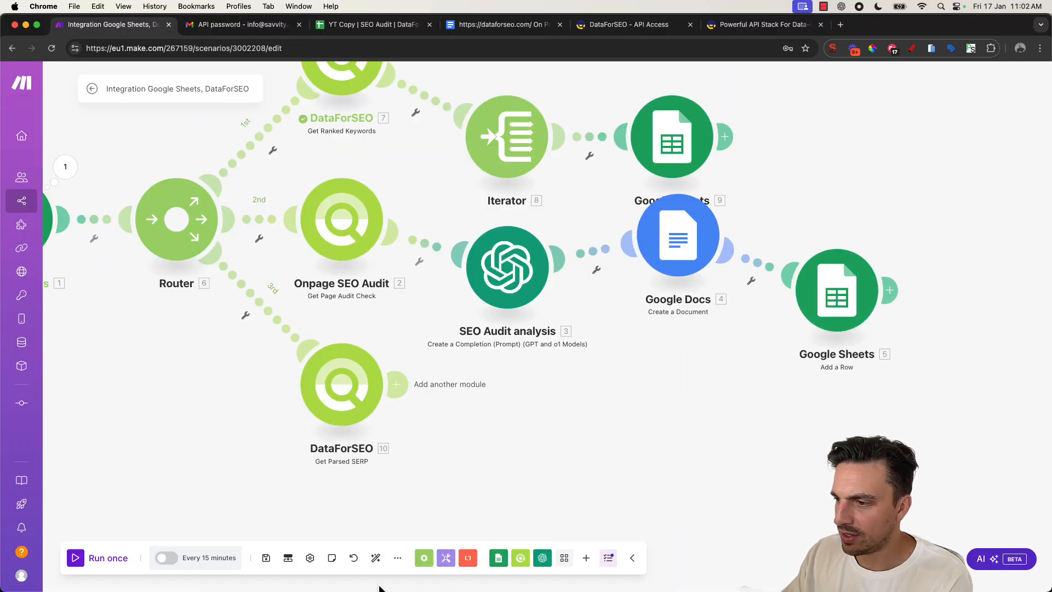
# - Unlink the ranked-keywords and on-page audit branches from the Router so only the SERP branch remains connected
pyautogui.click(376, 557)
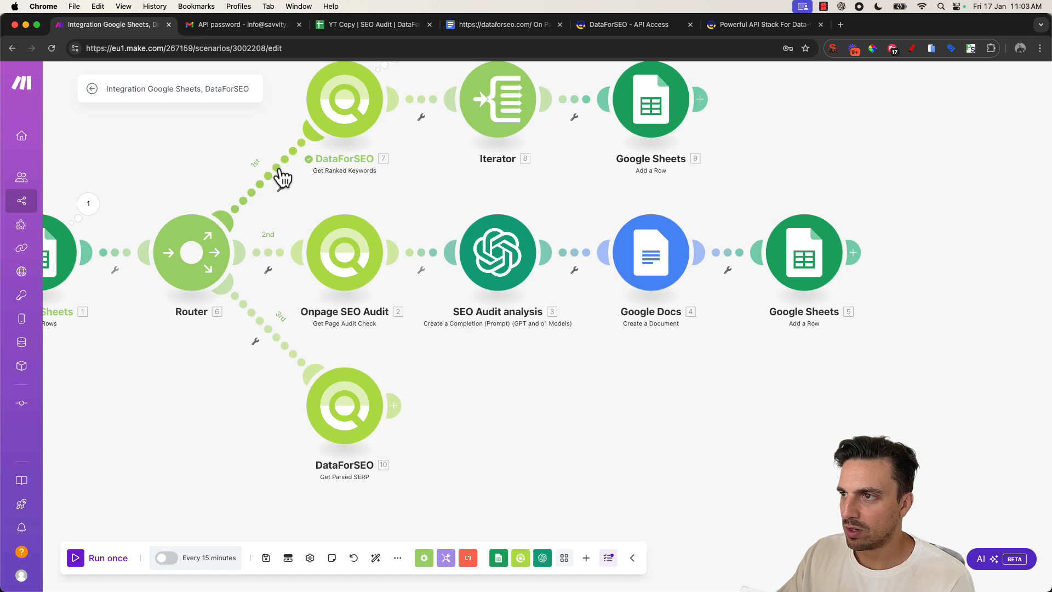
pyautogui.click(283, 177)
pyautogui.click(305, 198)
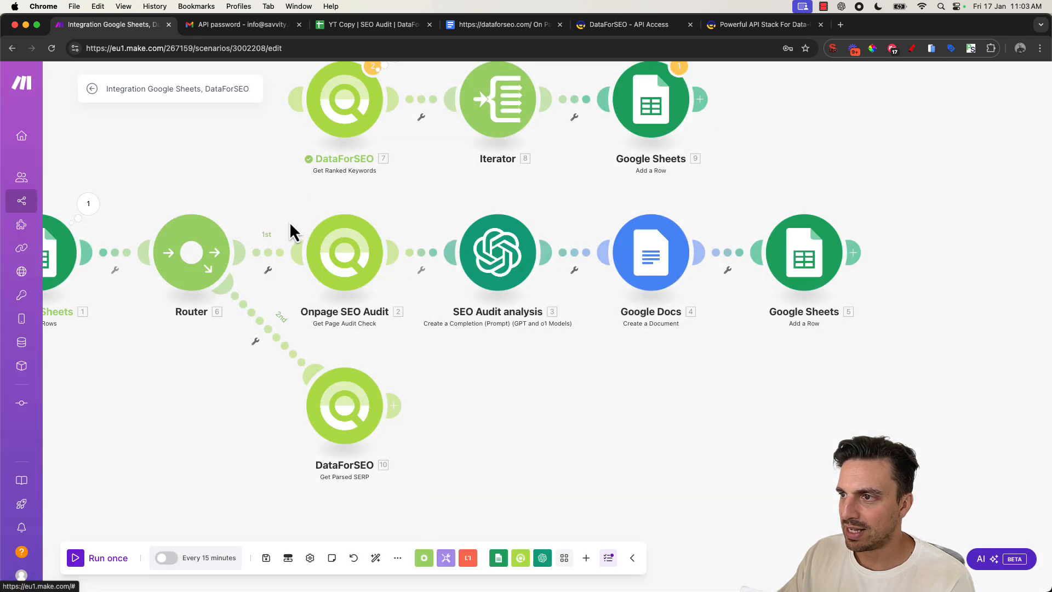
pyautogui.click(264, 269)
pyautogui.click(283, 281)
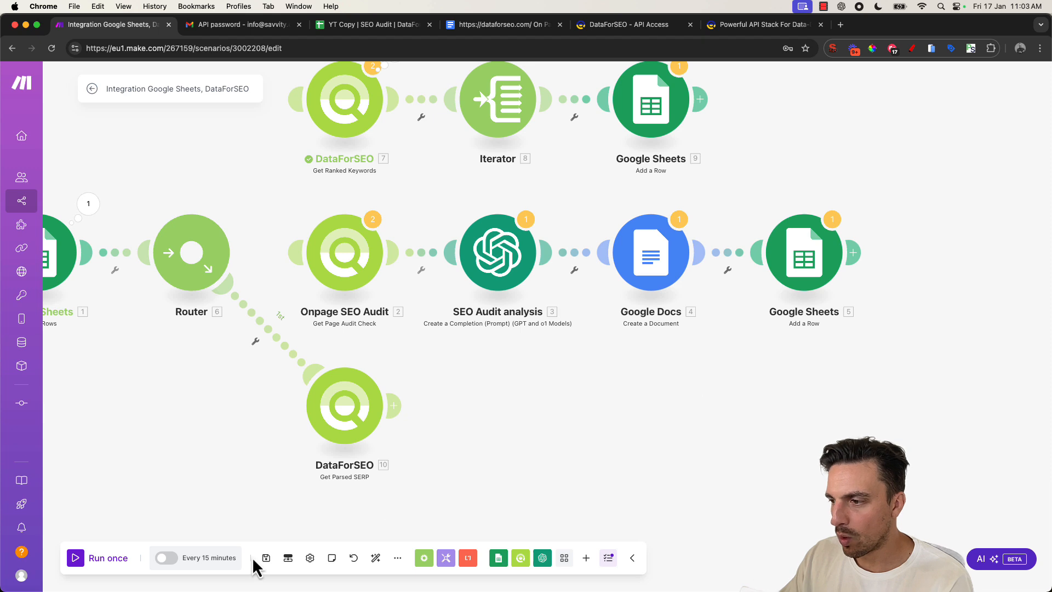
# - Run the scenario once and inspect the Get Parsed SERP output's tasks, result and items
pyautogui.click(94, 560)
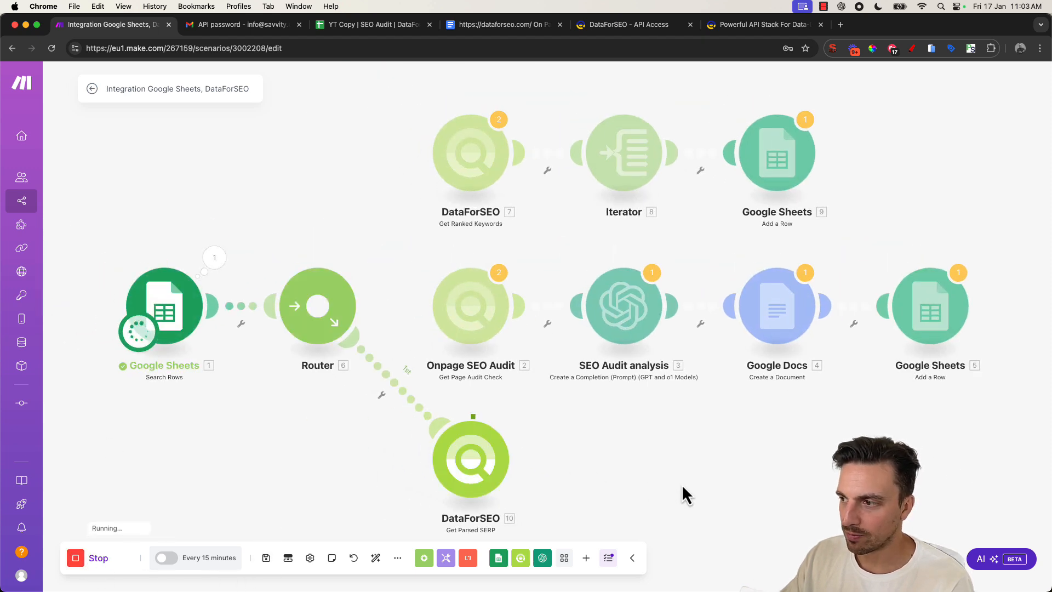
pyautogui.moveTo(681, 484); pyautogui.dragTo(615, 418)
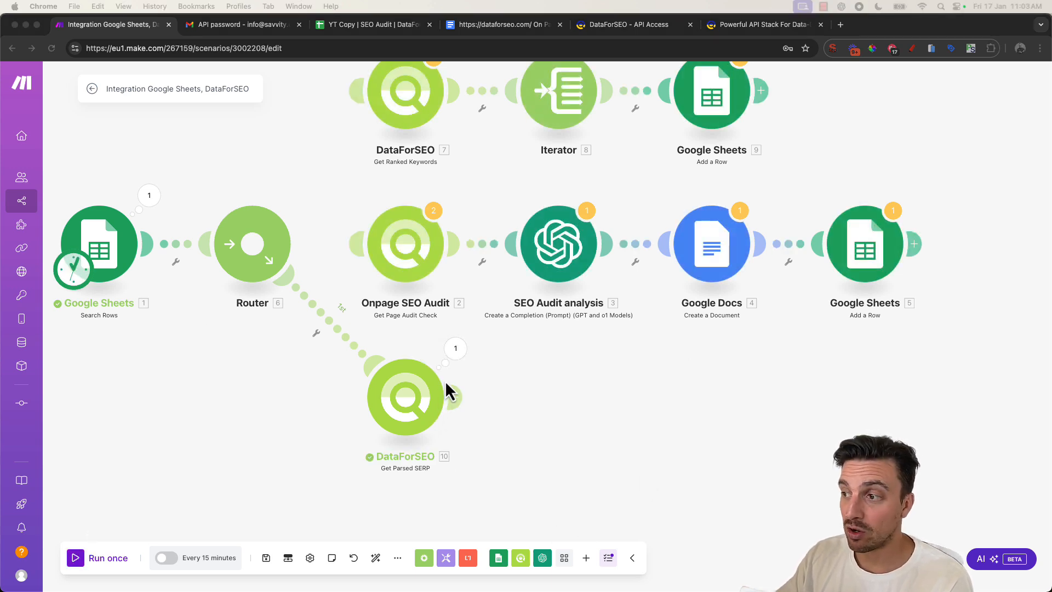
pyautogui.click(457, 351)
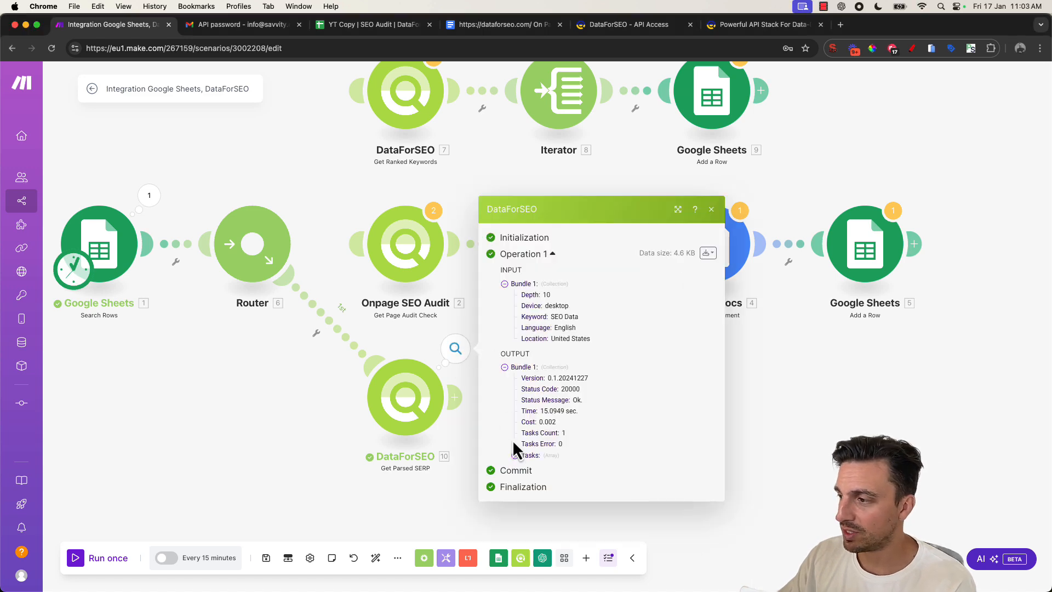
pyautogui.click(525, 457)
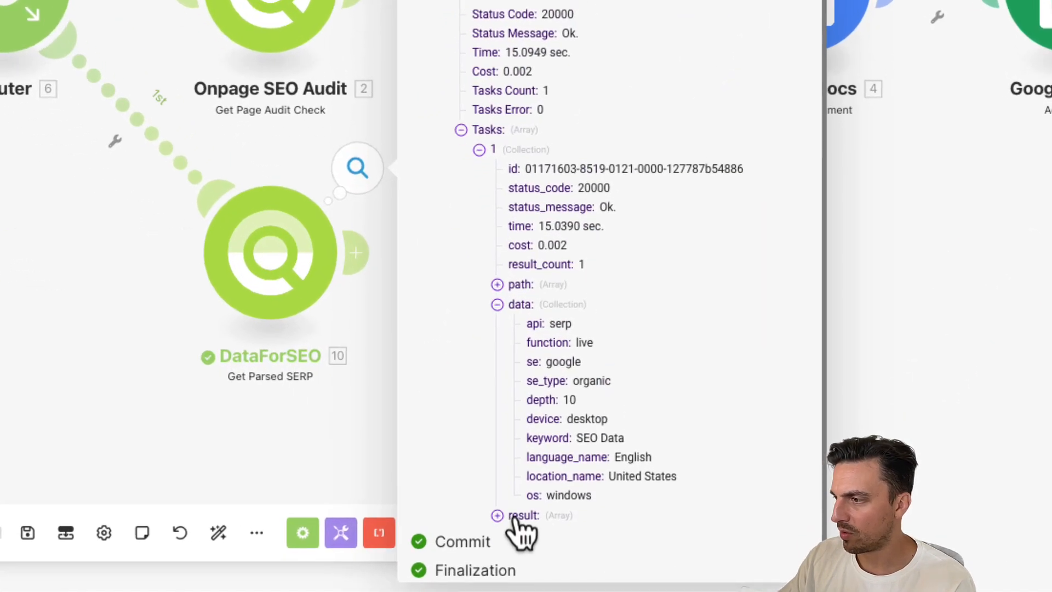
pyautogui.click(549, 550)
pyautogui.scroll(-1, 552, 353)
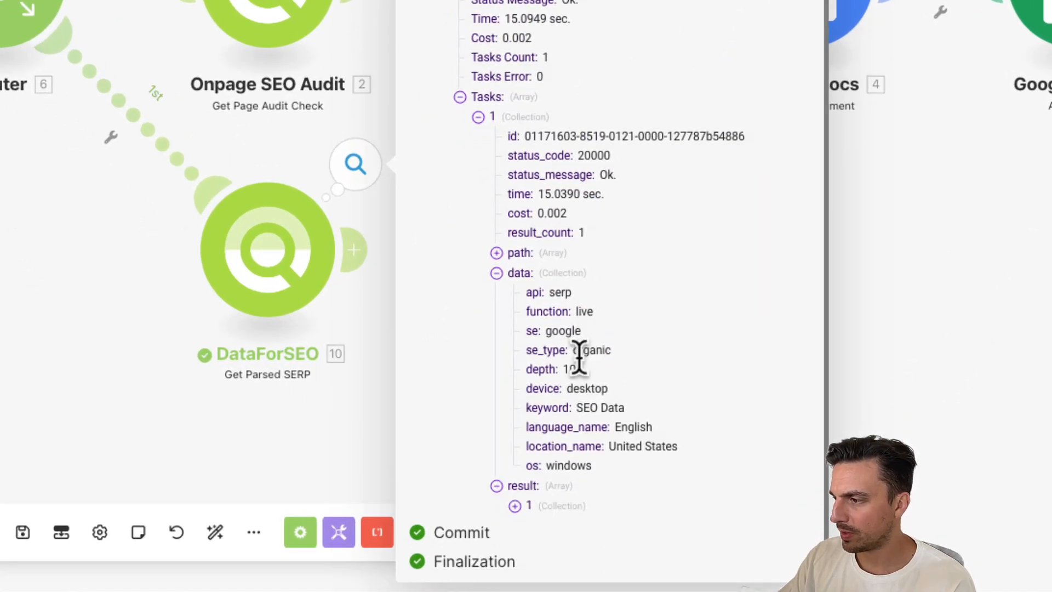
pyautogui.click(529, 500)
pyautogui.scroll(-5, 565, 427)
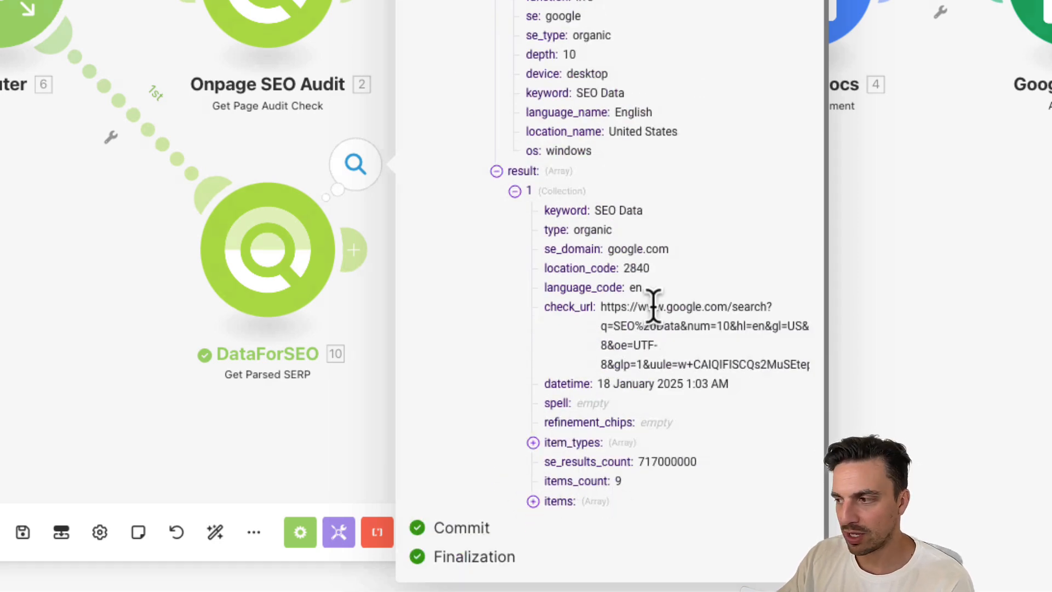
pyautogui.click(358, 475)
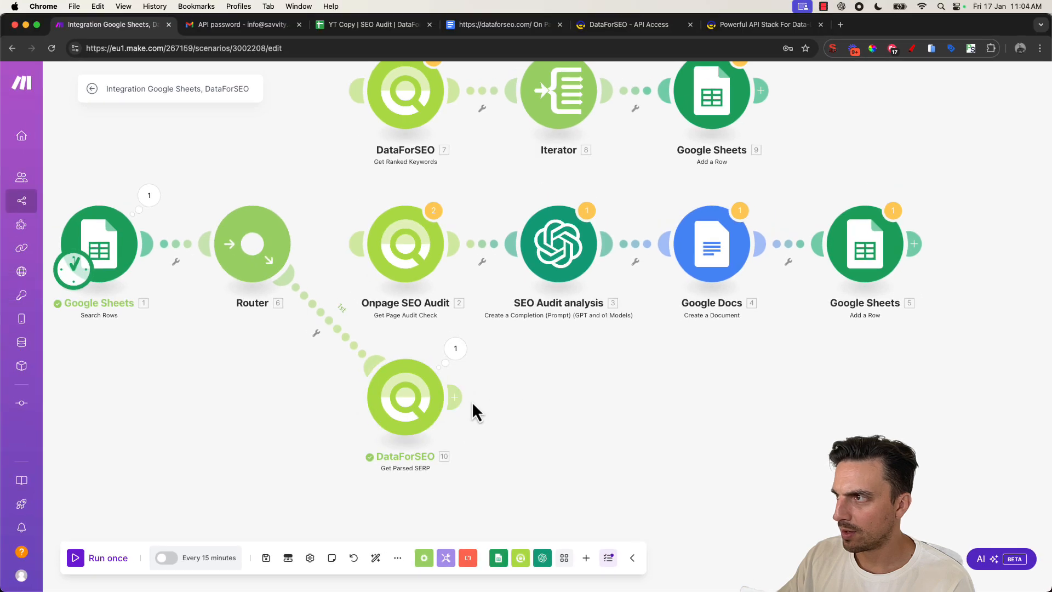
# - Add an Iterator after the Get Parsed SERP module and map its Array to the SERP tasks' result items
pyautogui.click(465, 405)
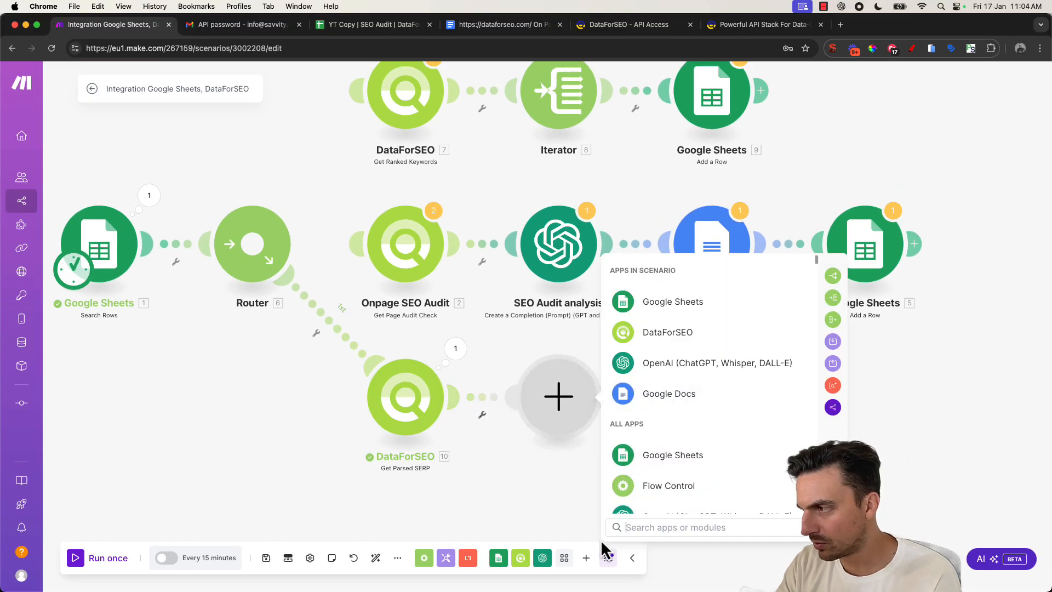
pyautogui.write('iter')
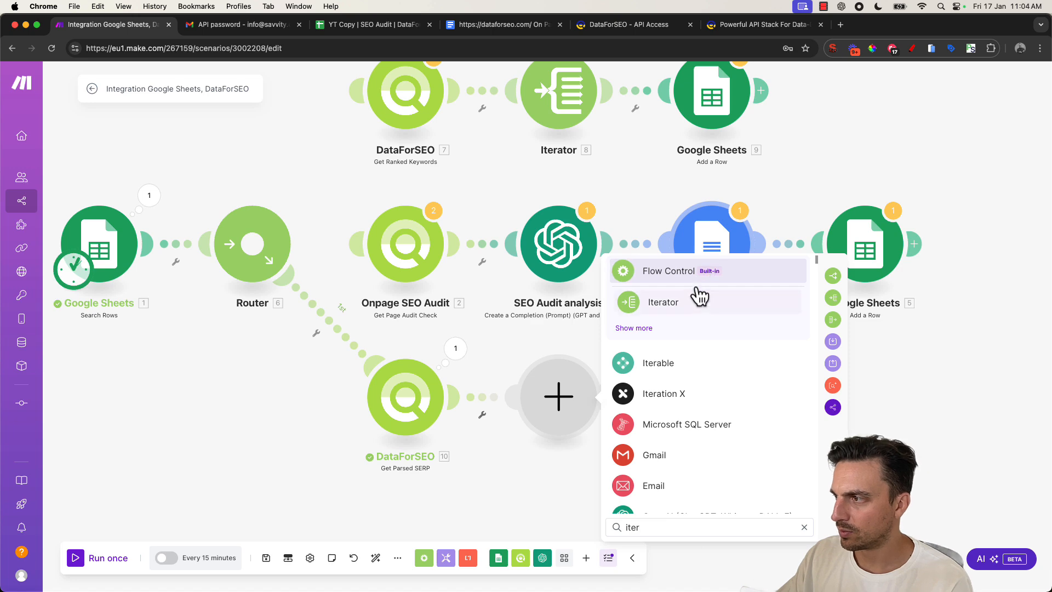
pyautogui.click(699, 298)
pyautogui.click(716, 406)
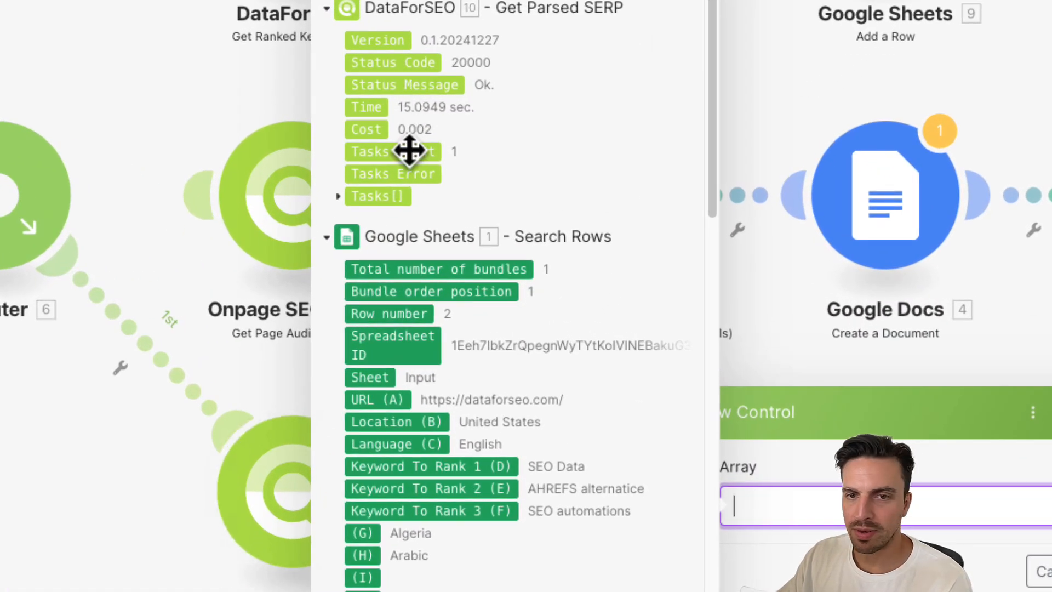
pyautogui.click(339, 196)
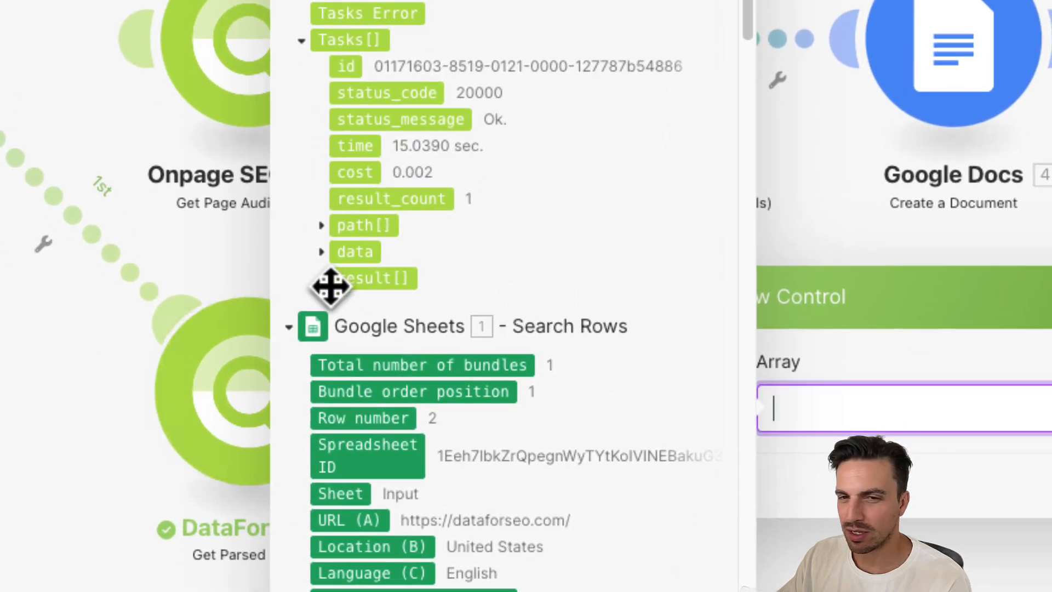
pyautogui.click(328, 282)
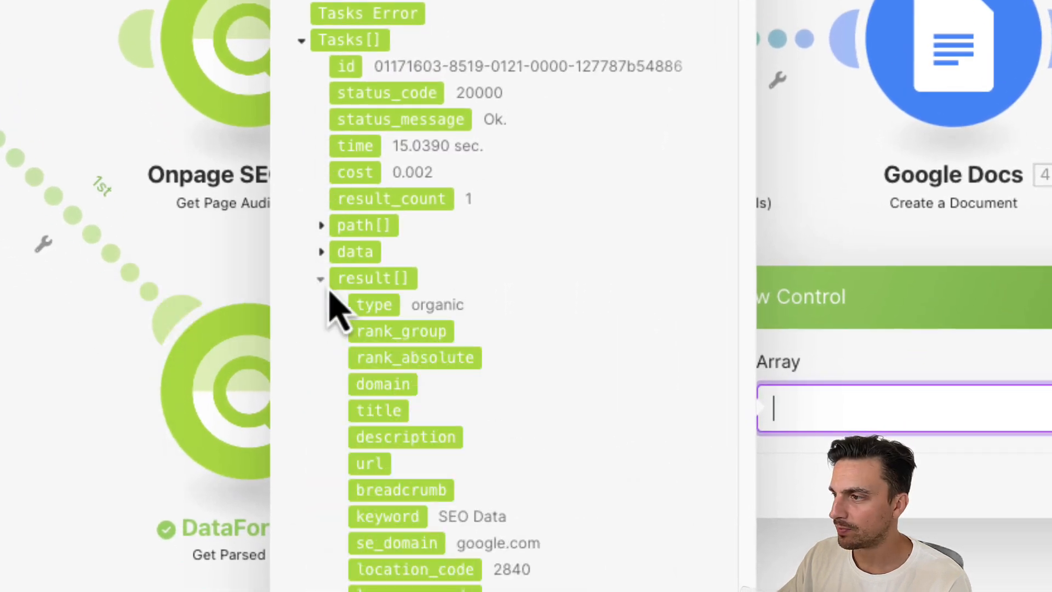
pyautogui.scroll(-4, 350, 307)
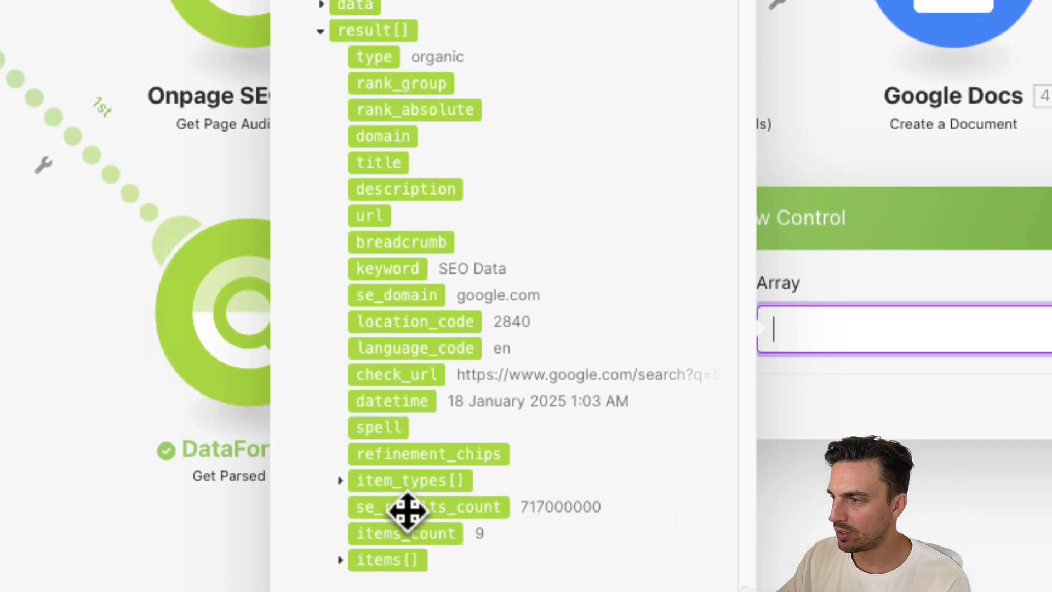
pyautogui.click(397, 513)
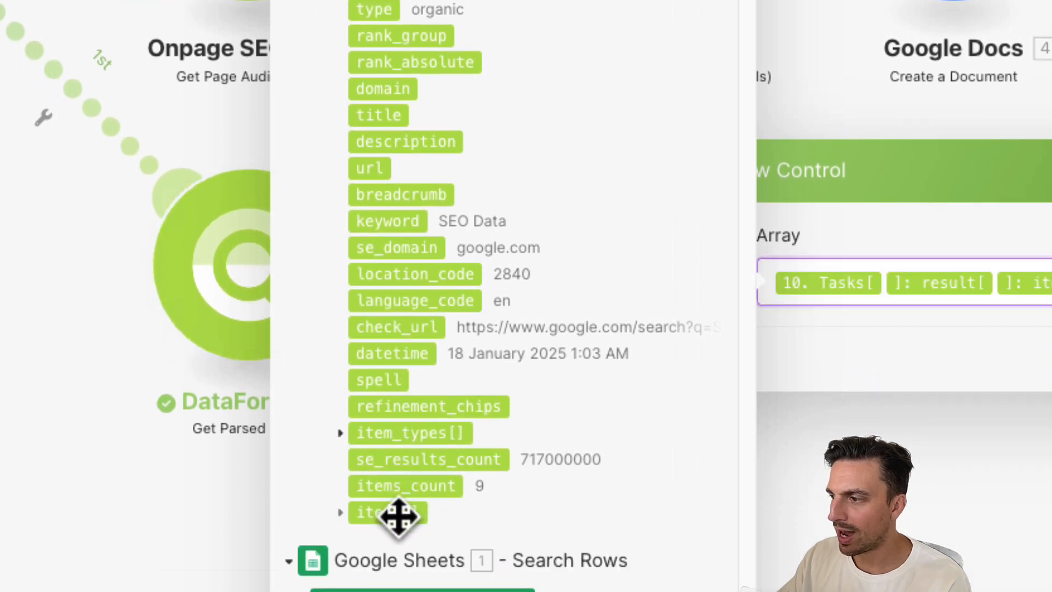
pyautogui.click(341, 513)
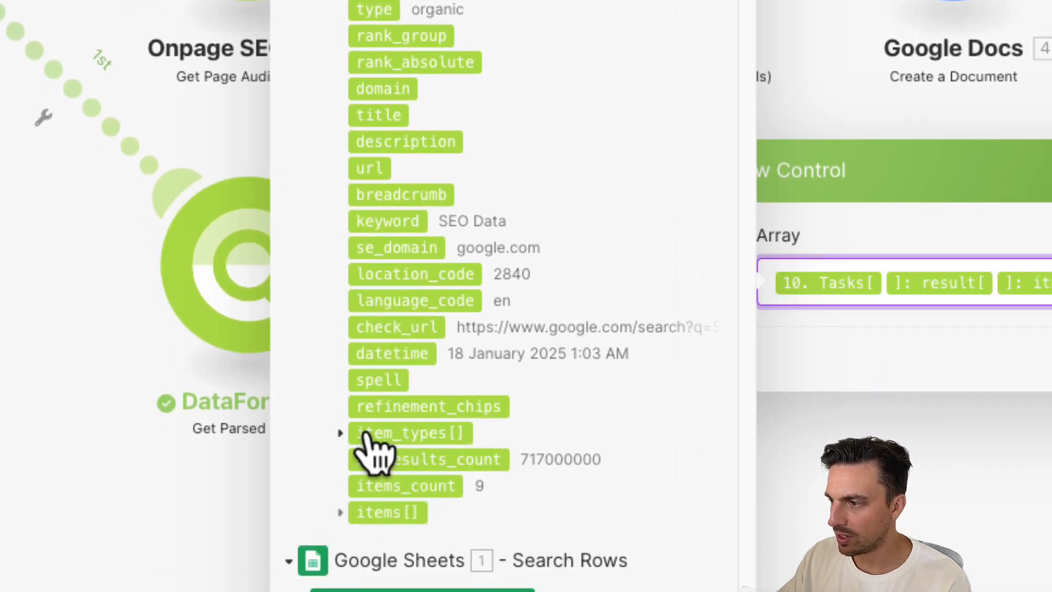
pyautogui.scroll(-5, 384, 383)
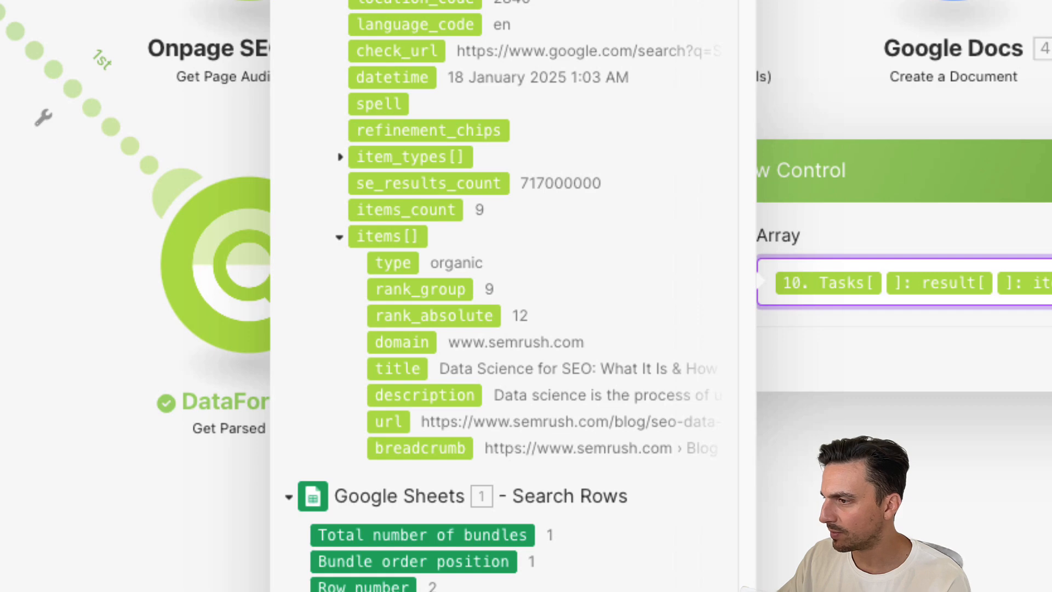
pyautogui.press('Return')
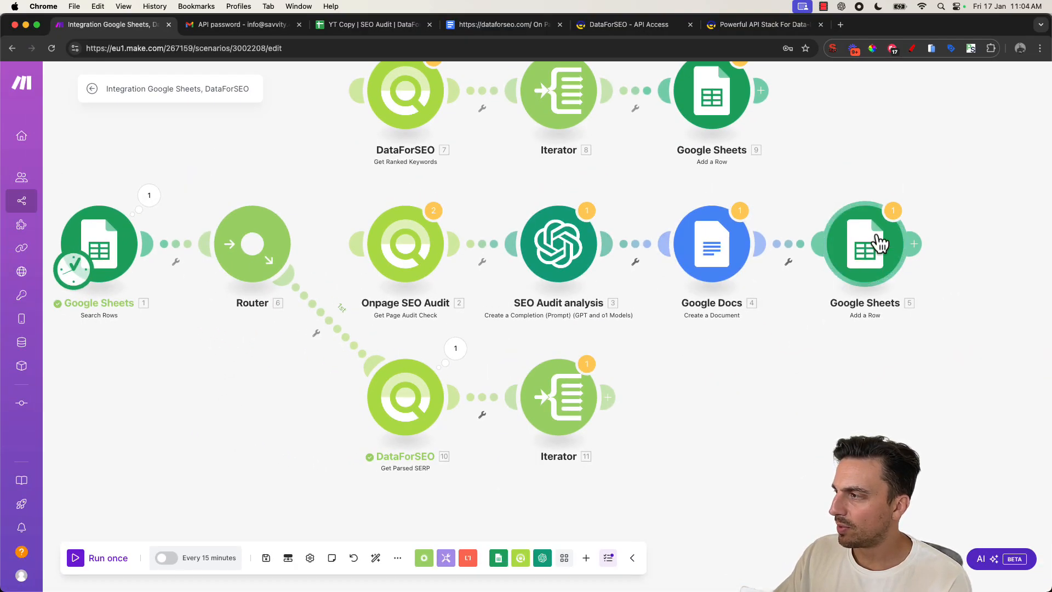
# - Clone the final Google Sheets Add a Row module, attach the copy after the new Iterator, and set its sheet to Keyword SERP 1
pyautogui.rightClick(860, 261)
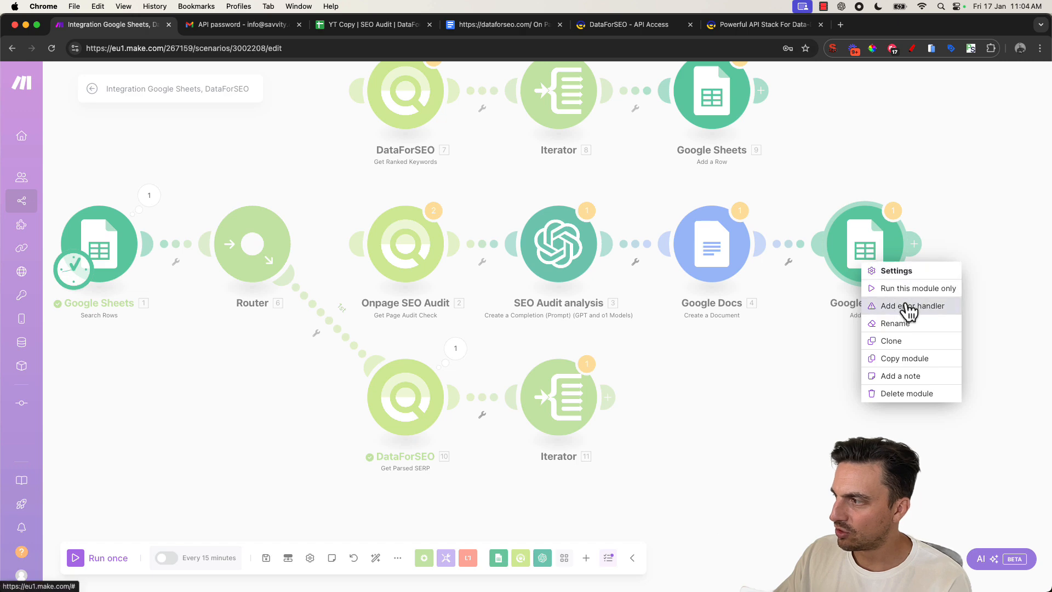
pyautogui.click(909, 339)
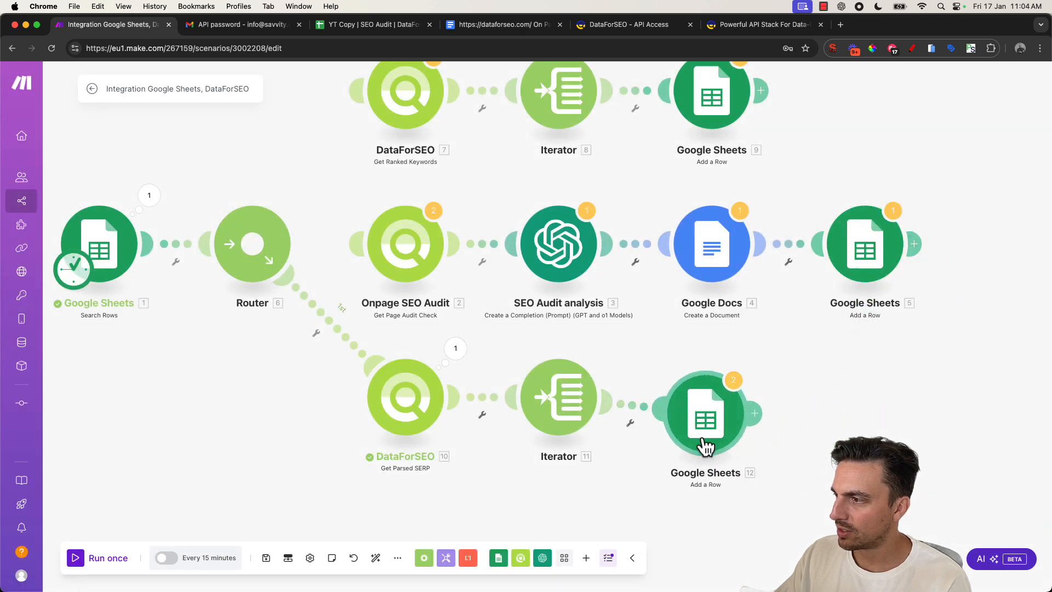
pyautogui.click(729, 433)
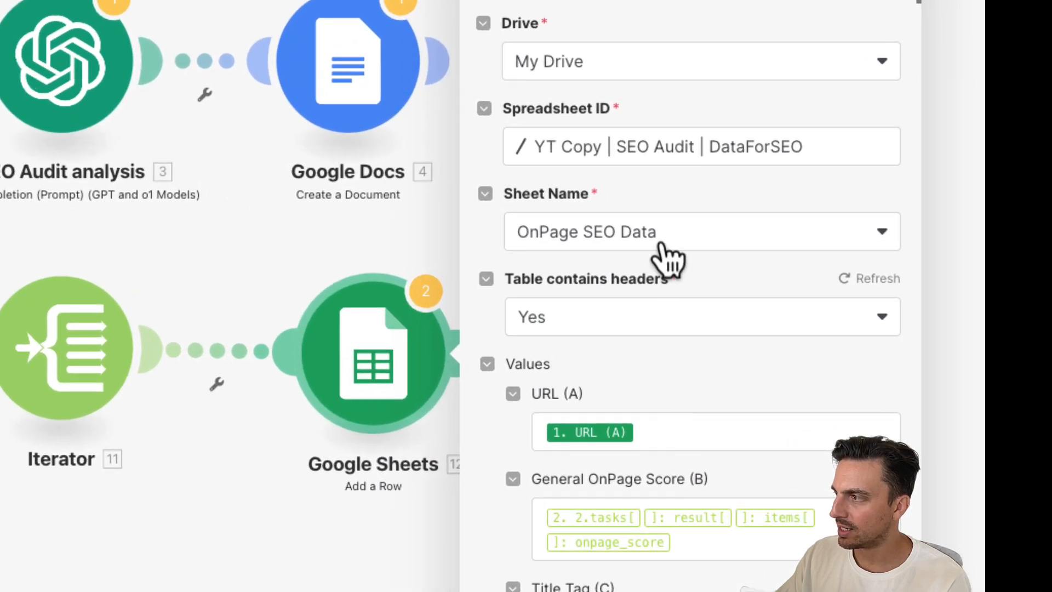
pyautogui.click(663, 245)
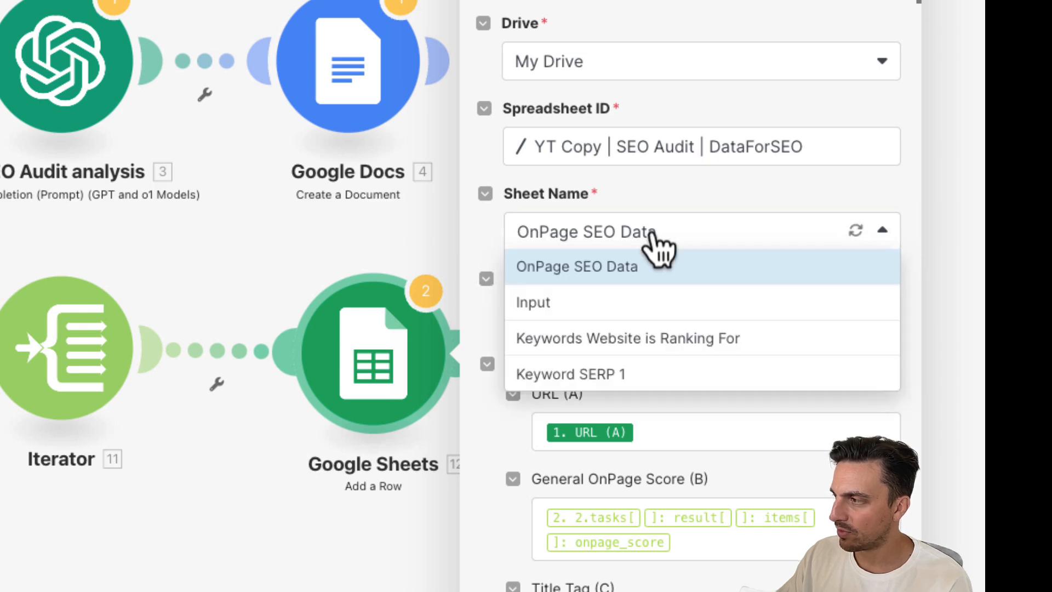
pyautogui.click(678, 378)
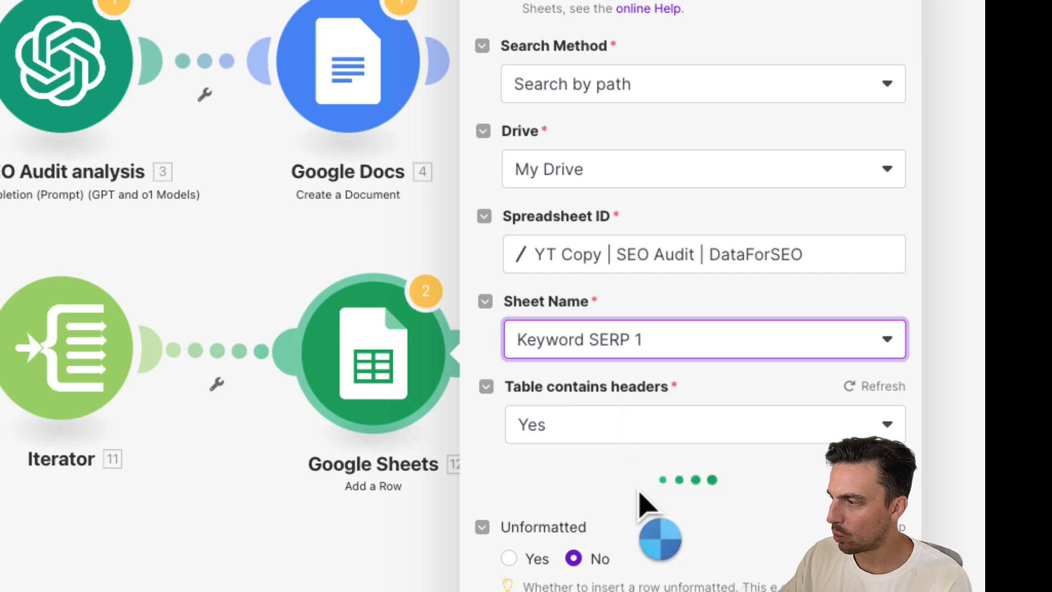
# - Map the new row's Keyword (A) to Keyword To Rank 1 (D) and Location (B) to Location (B)
pyautogui.scroll(-7, 691, 482)
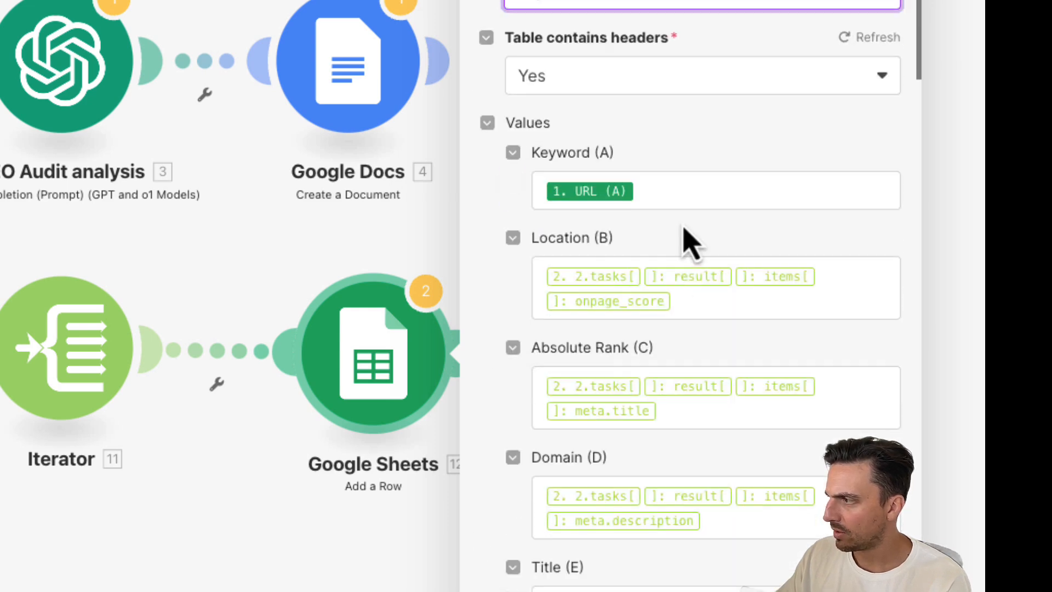
pyautogui.click(657, 187)
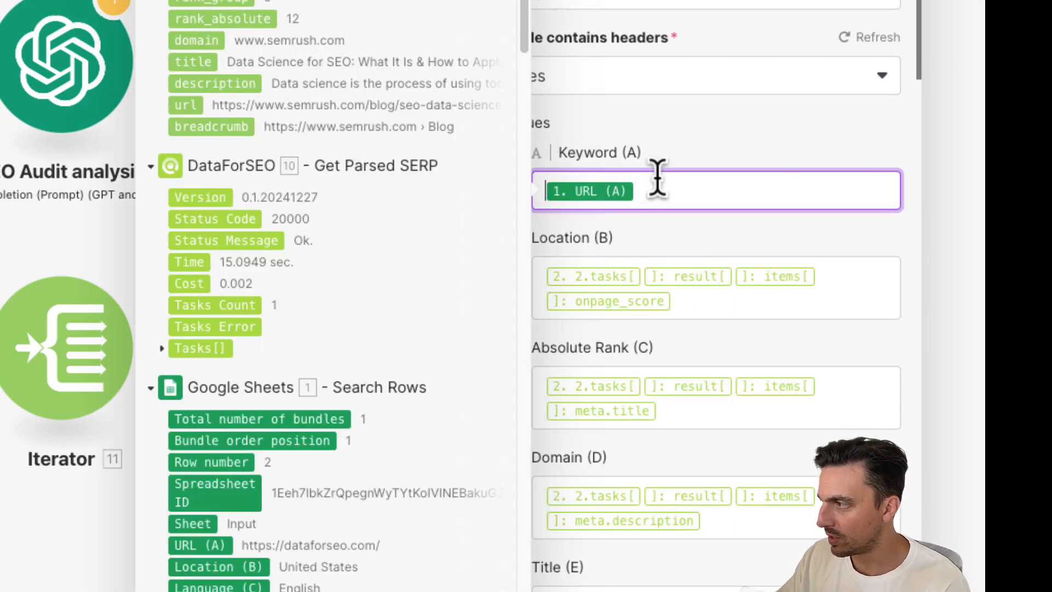
pyautogui.press('BackSpace')
pyautogui.scroll(-10, 444, 258)
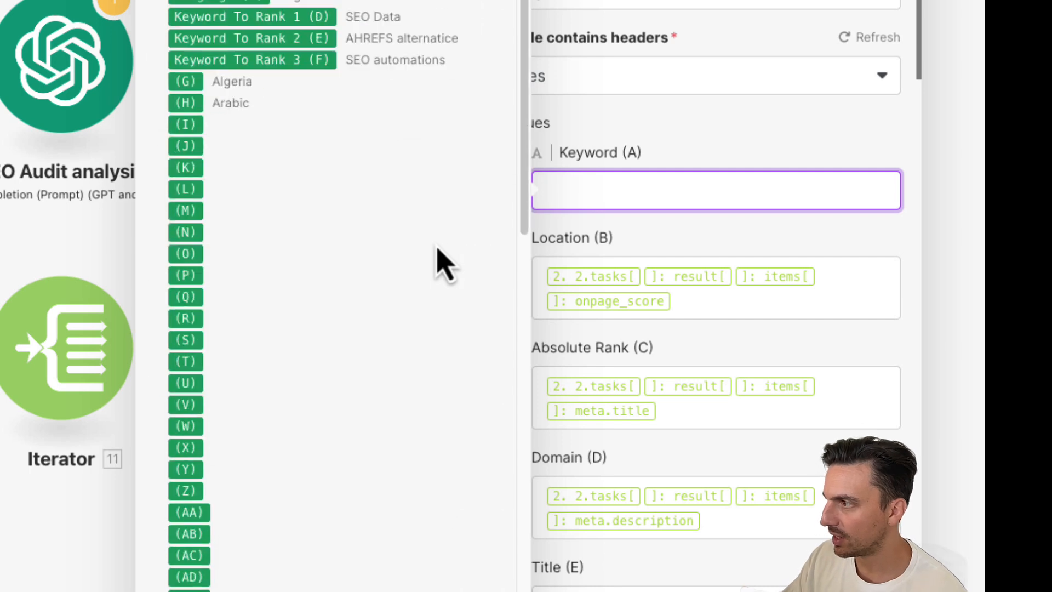
pyautogui.click(285, 20)
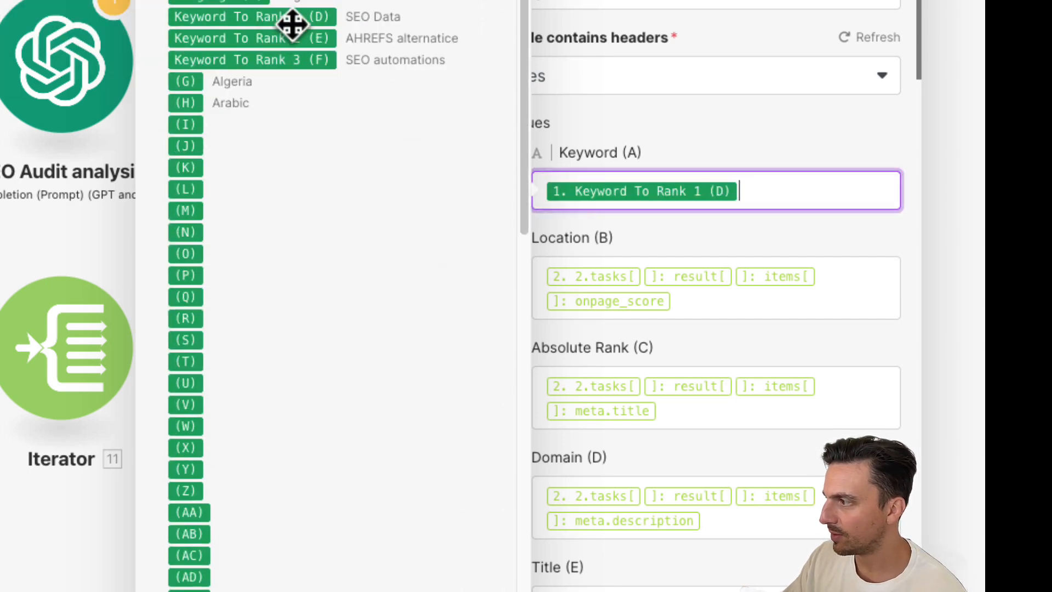
pyautogui.click(688, 316)
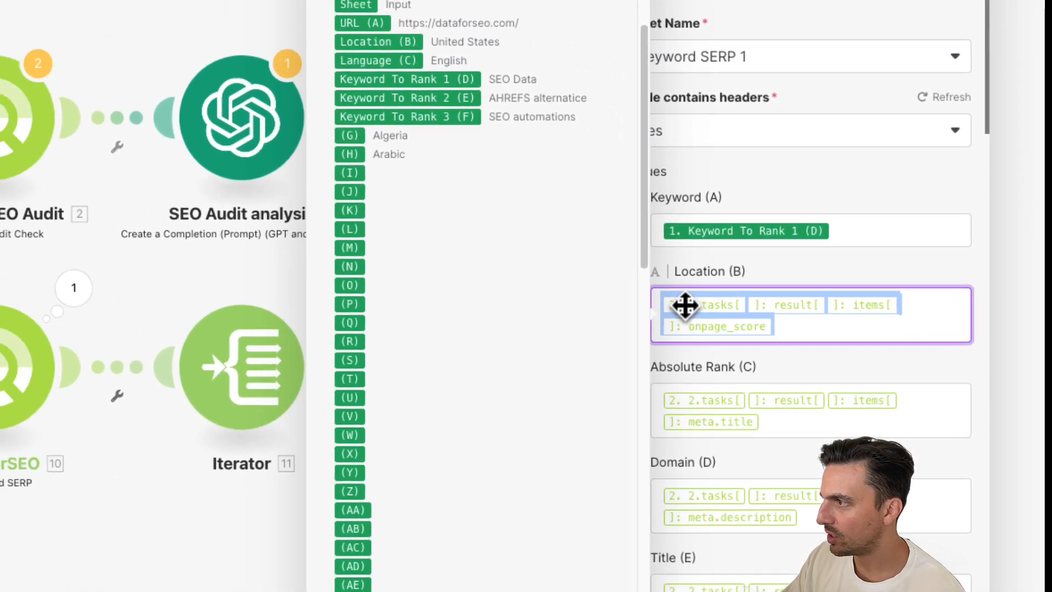
pyautogui.press('BackSpace')
pyautogui.click(418, 51)
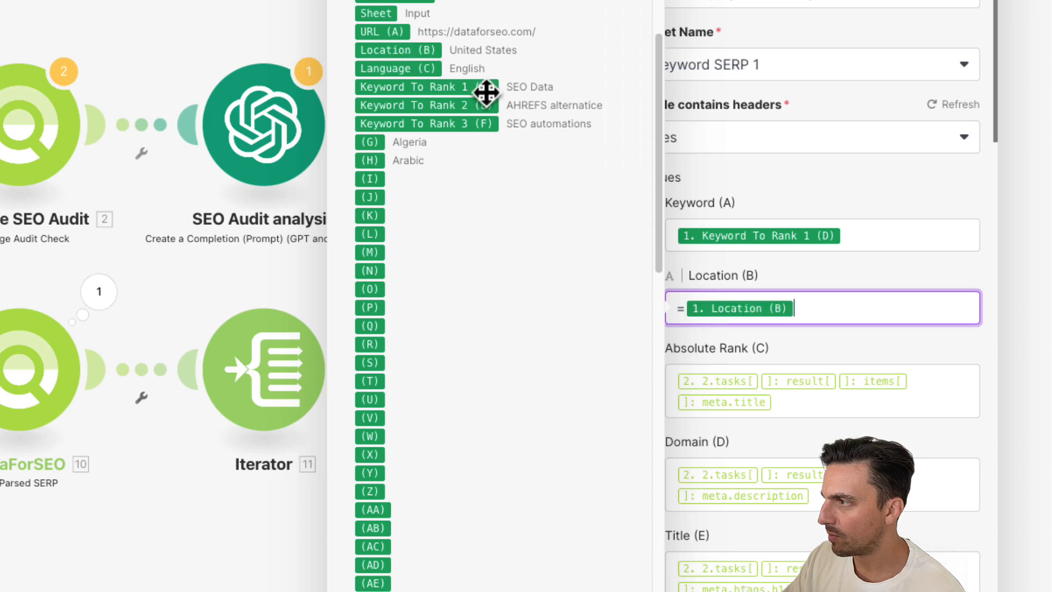
# - Map Absolute Rank (C) to the iterator's rank_absolute and Domain (D) to its domain
pyautogui.click(763, 391)
pyautogui.hotkey('ctrl', 'a')
pyautogui.press('BackSpace')
pyautogui.scroll(10, 565, 187)
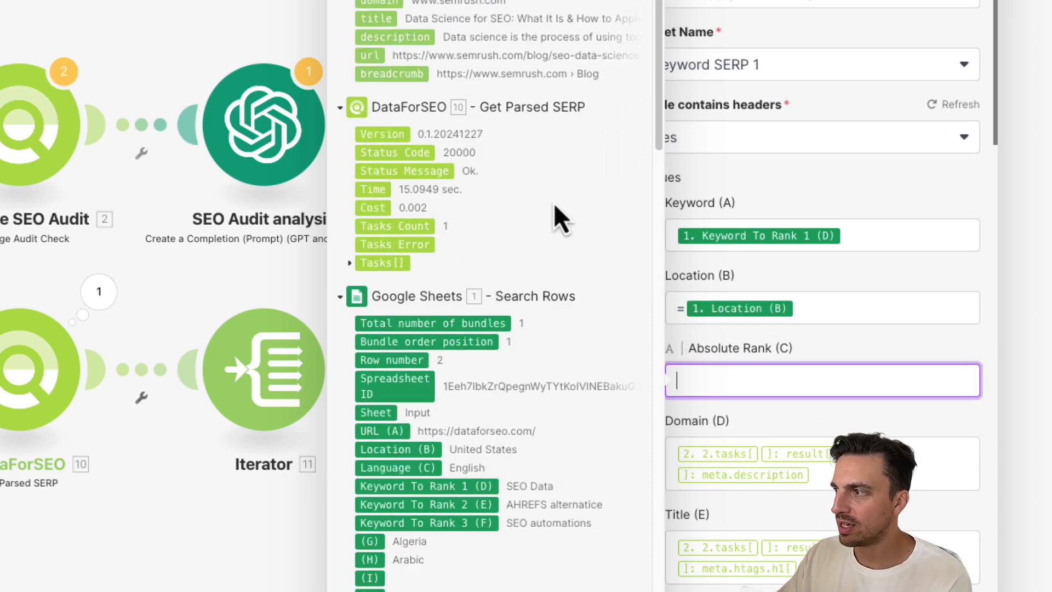
pyautogui.scroll(3, 550, 186)
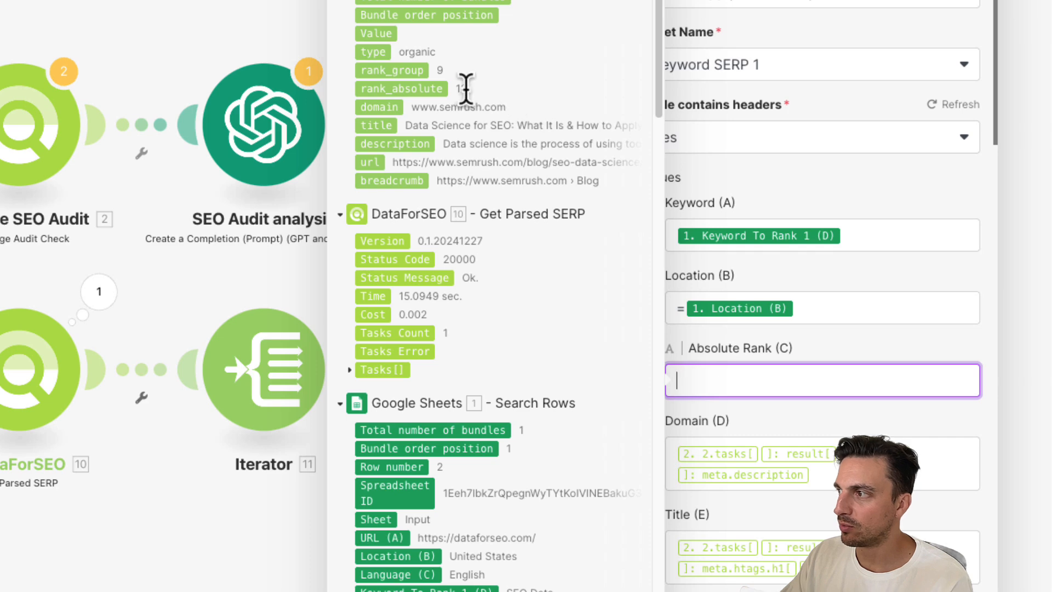
pyautogui.click(437, 89)
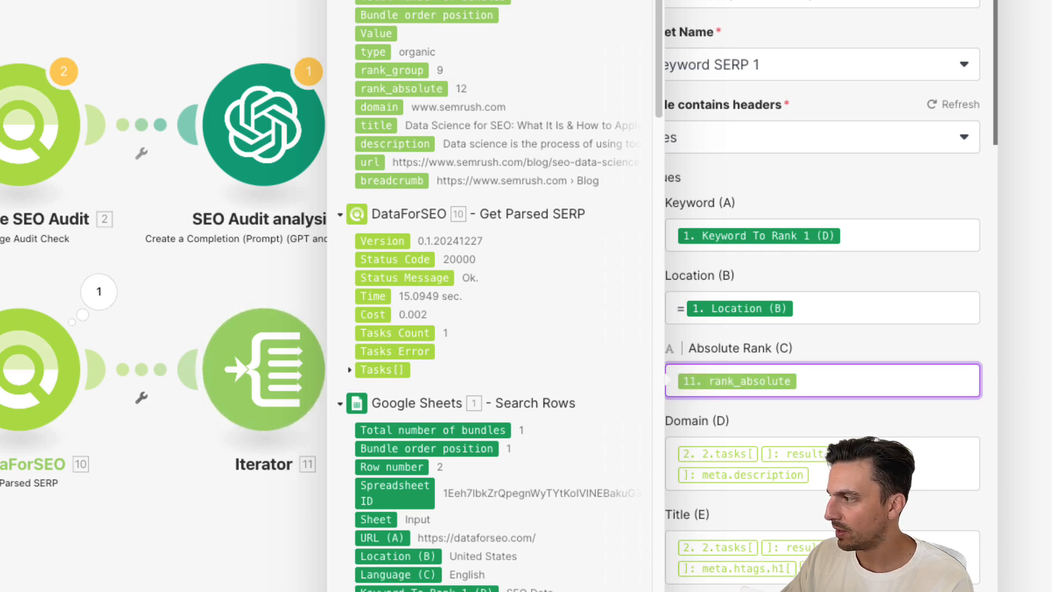
pyautogui.click(683, 456)
pyautogui.hotkey('ctrl', 'a')
pyautogui.press('BackSpace')
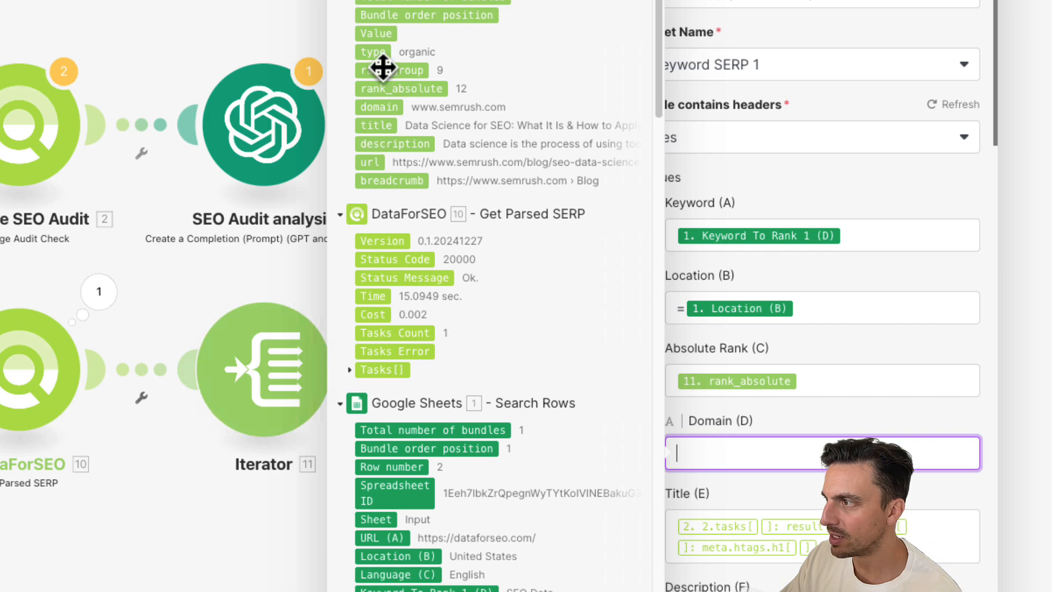
pyautogui.click(382, 108)
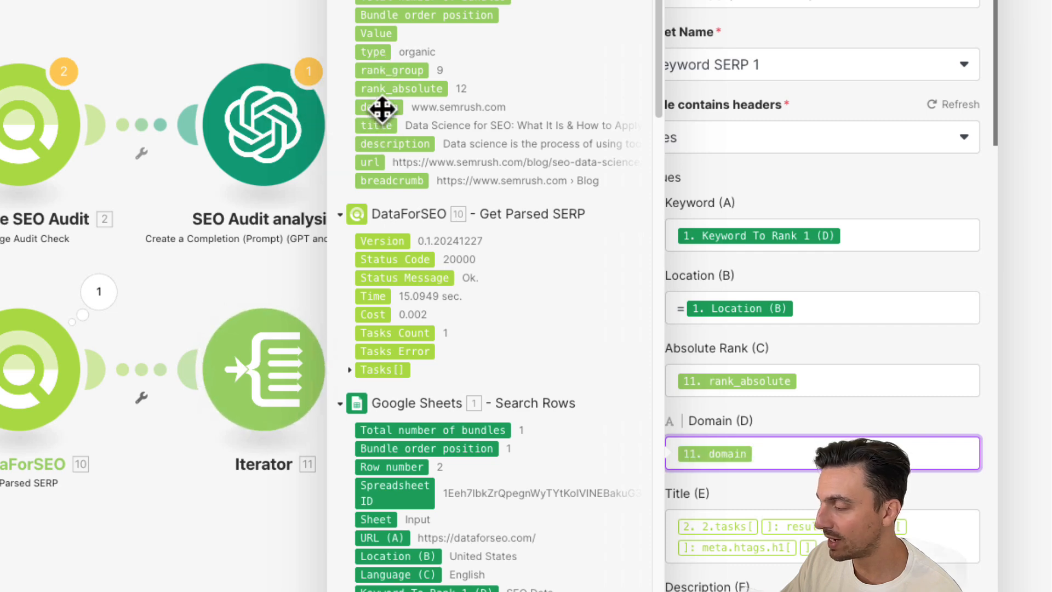
# - Map Title (E), Description (F) and URL (G) to the iterator's title, description and url
pyautogui.click(865, 543)
pyautogui.press('BackSpace')
pyautogui.press('BackSpace')
pyautogui.press('BackSpace')
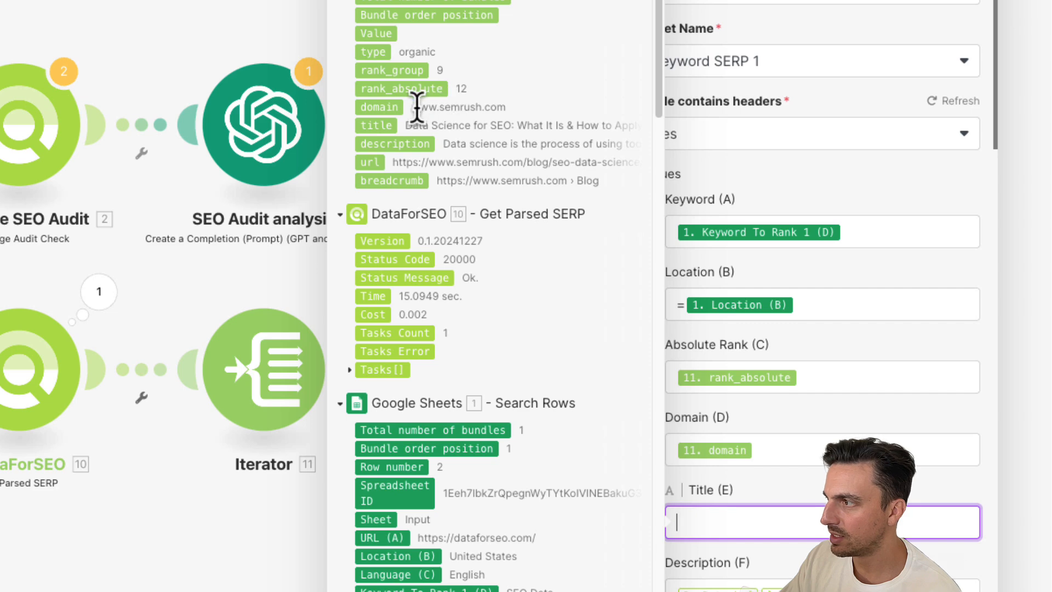
pyautogui.click(376, 125)
pyautogui.scroll(-3, 751, 384)
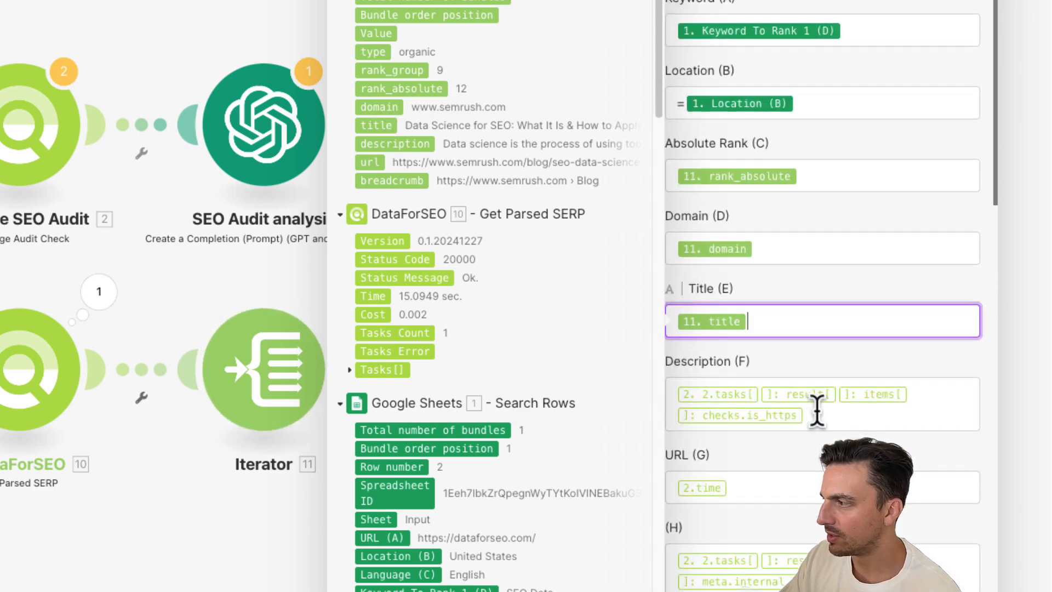
pyautogui.click(815, 411)
pyautogui.press('BackSpace')
pyautogui.press('BackSpace')
pyautogui.press('BackSpace')
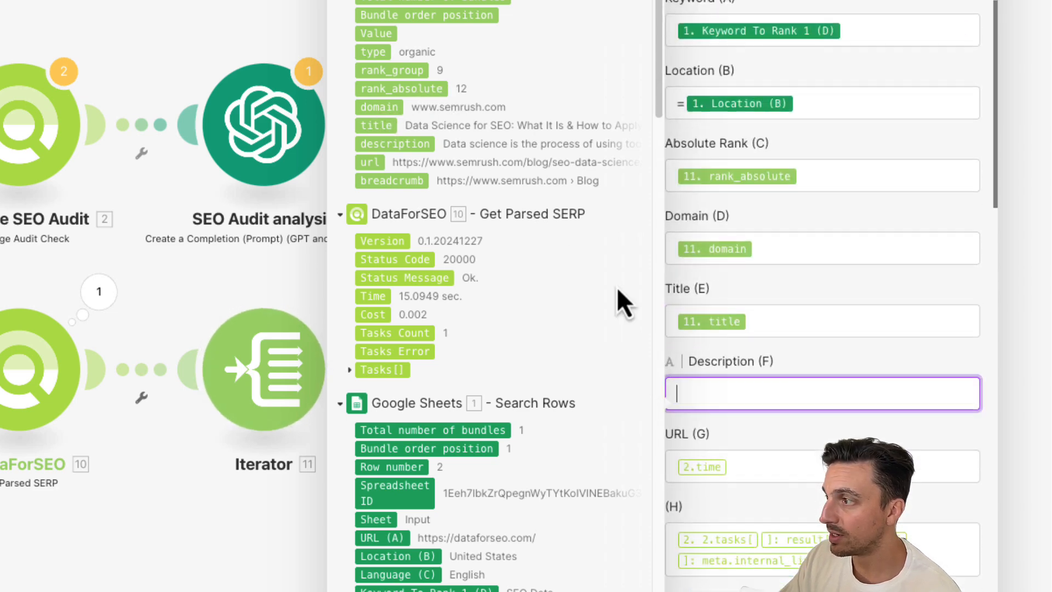
pyautogui.click(400, 145)
pyautogui.click(724, 467)
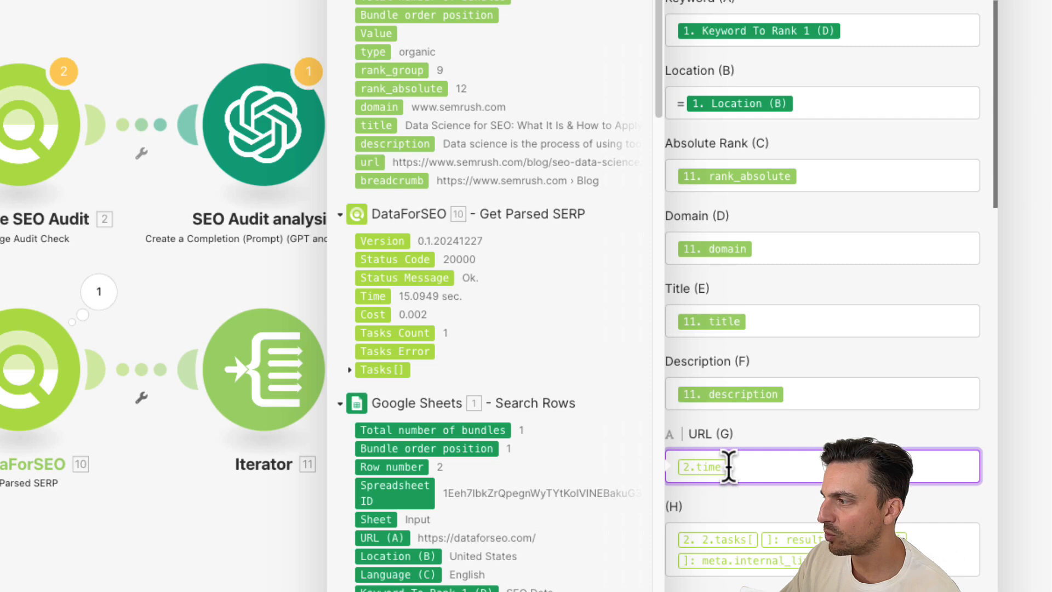
pyautogui.click(374, 162)
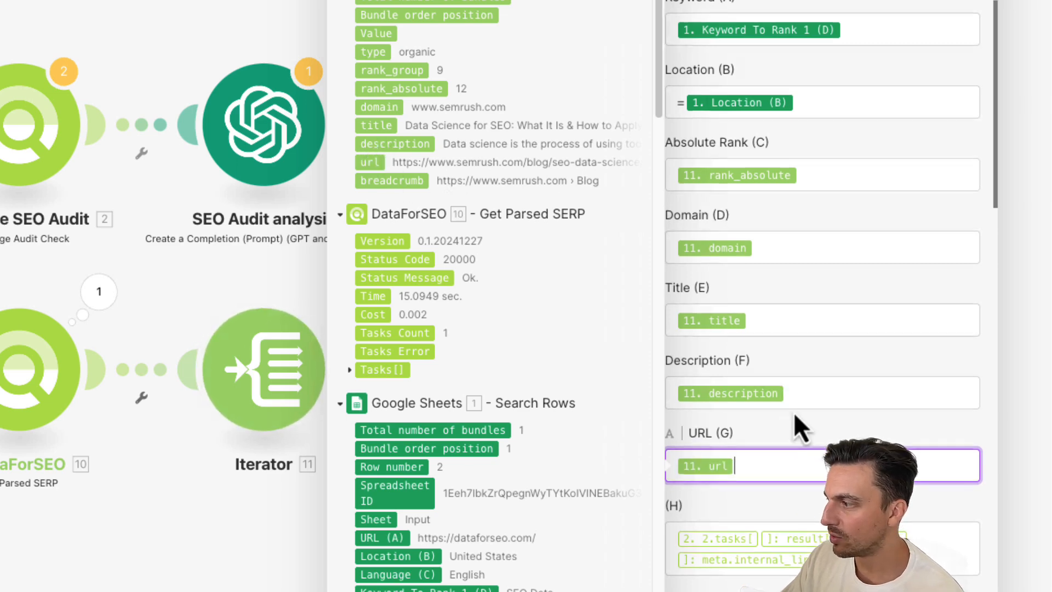
# - Clear the leftover mappings in columns H through K and save the Google Sheets module
pyautogui.scroll(-3, 850, 397)
pyautogui.moveTo(886, 396); pyautogui.dragTo(702, 366)
pyautogui.press('BackSpace')
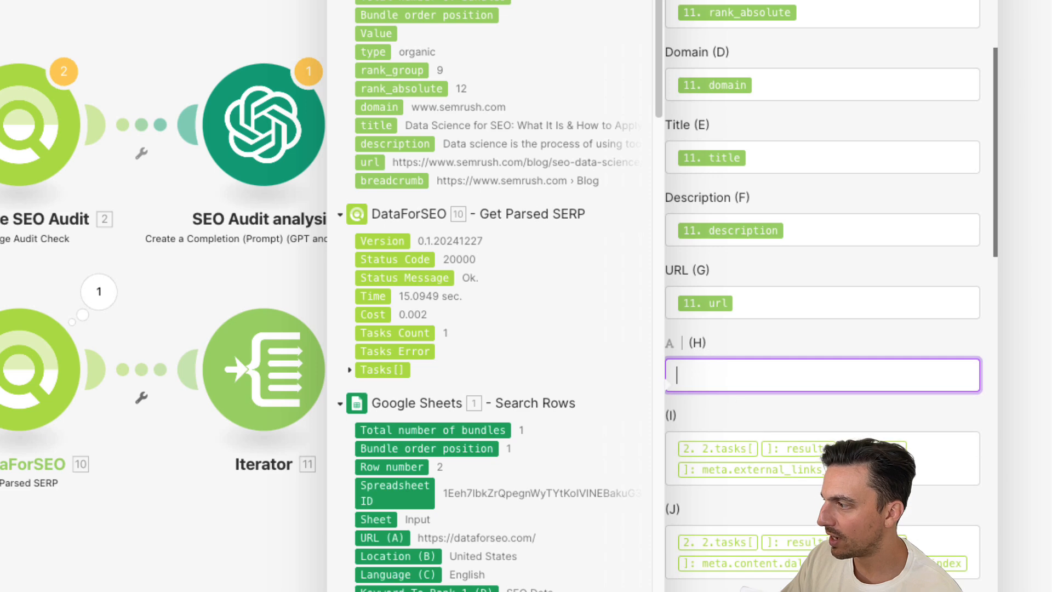
pyautogui.moveTo(884, 470); pyautogui.dragTo(702, 443)
pyautogui.press('BackSpace')
pyautogui.scroll(-10, 888, 308)
pyautogui.moveTo(882, 77); pyautogui.dragTo(704, 52)
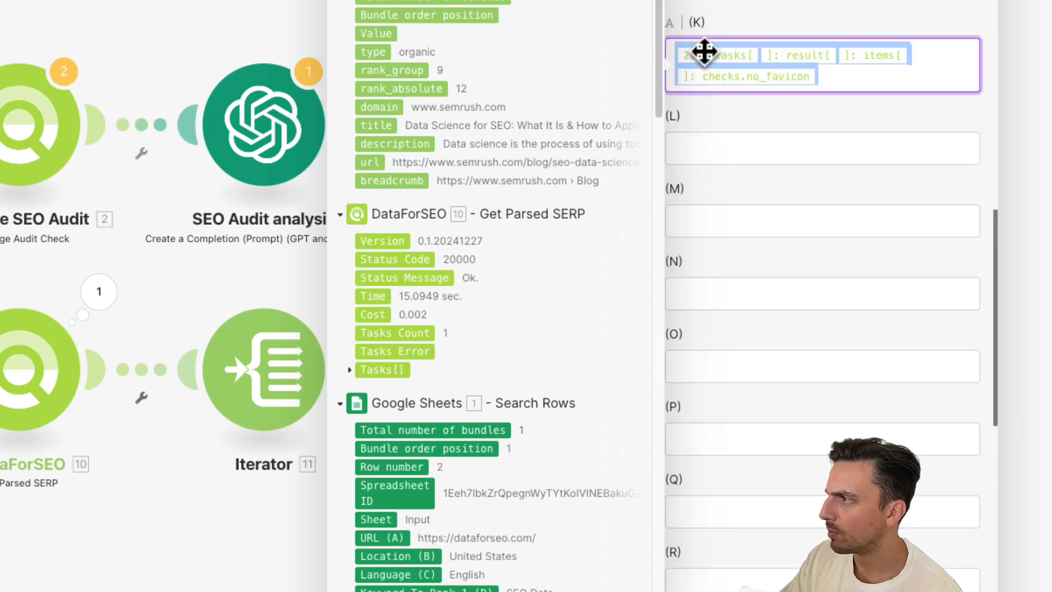
pyautogui.press('BackSpace')
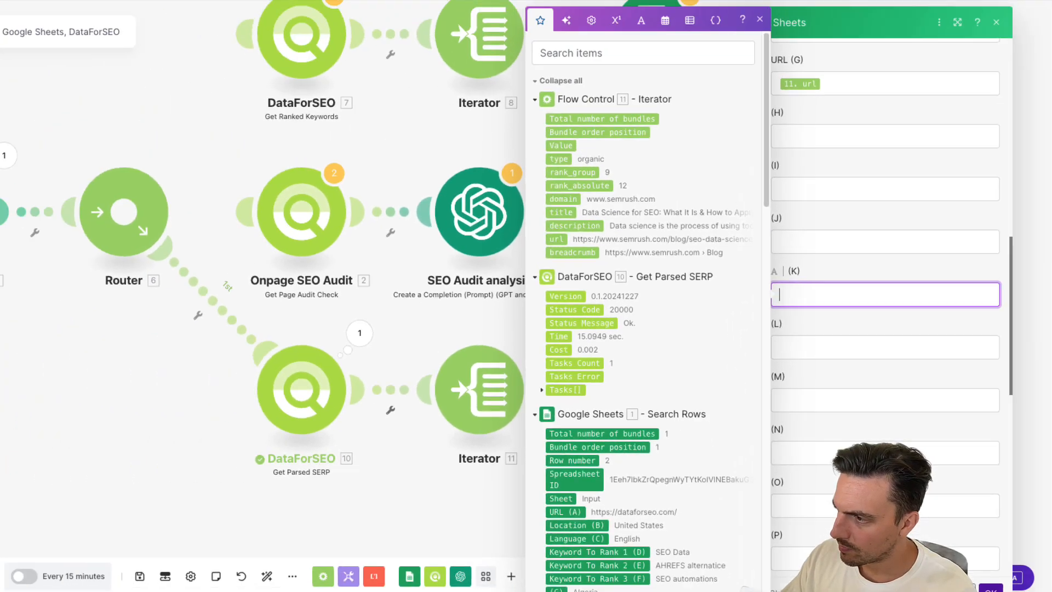
pyautogui.click(991, 589)
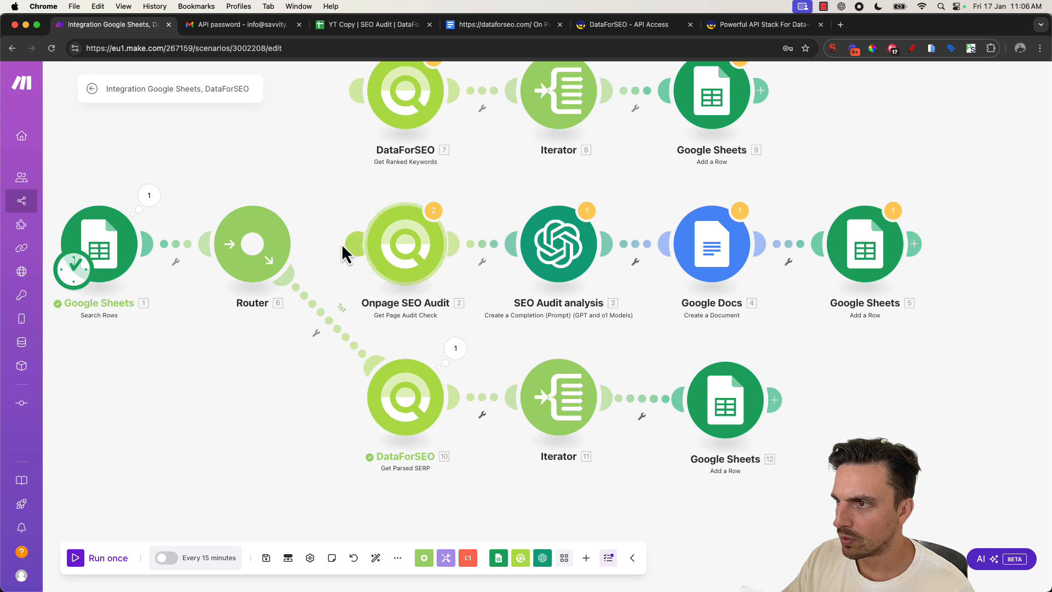
# - Connect the Onpage SEO Audit and Get Ranked Keywords modules to the router as its second and third routes, auto-arrange and save
pyautogui.moveTo(359, 249); pyautogui.dragTo(281, 237)
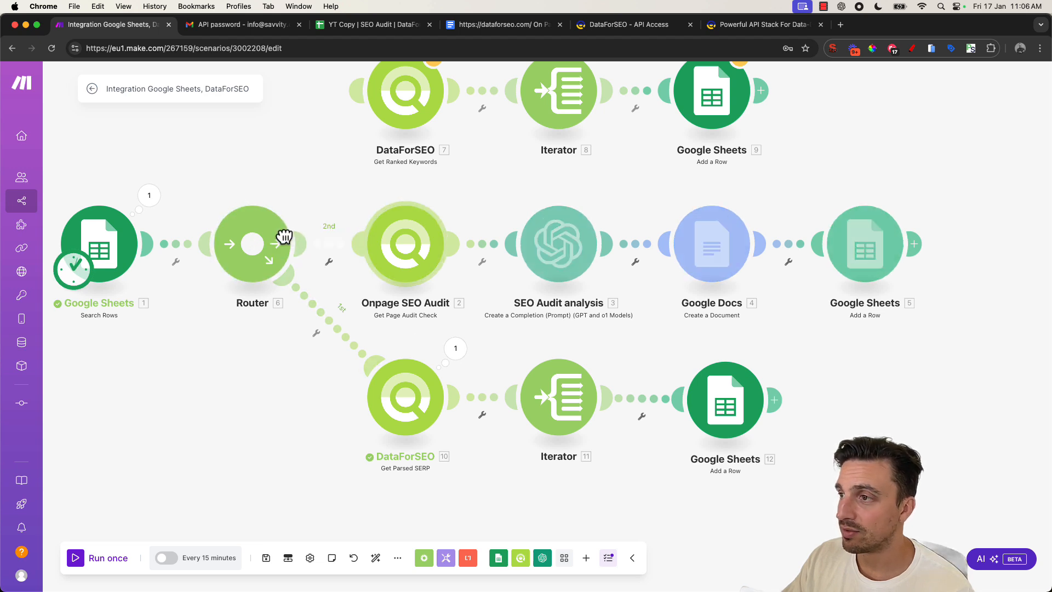
pyautogui.moveTo(361, 104); pyautogui.dragTo(279, 209)
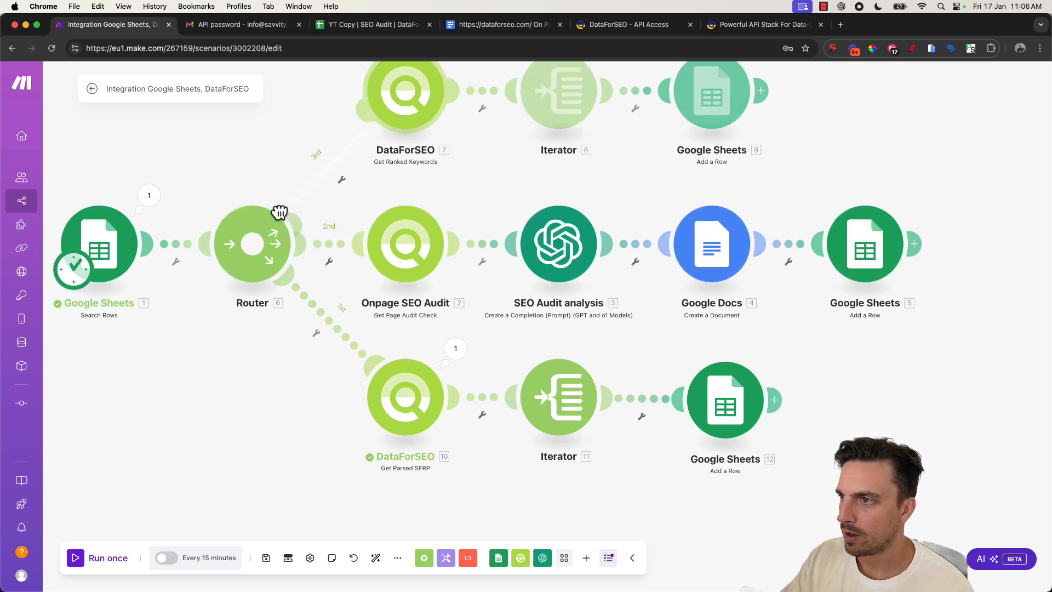
pyautogui.click(377, 557)
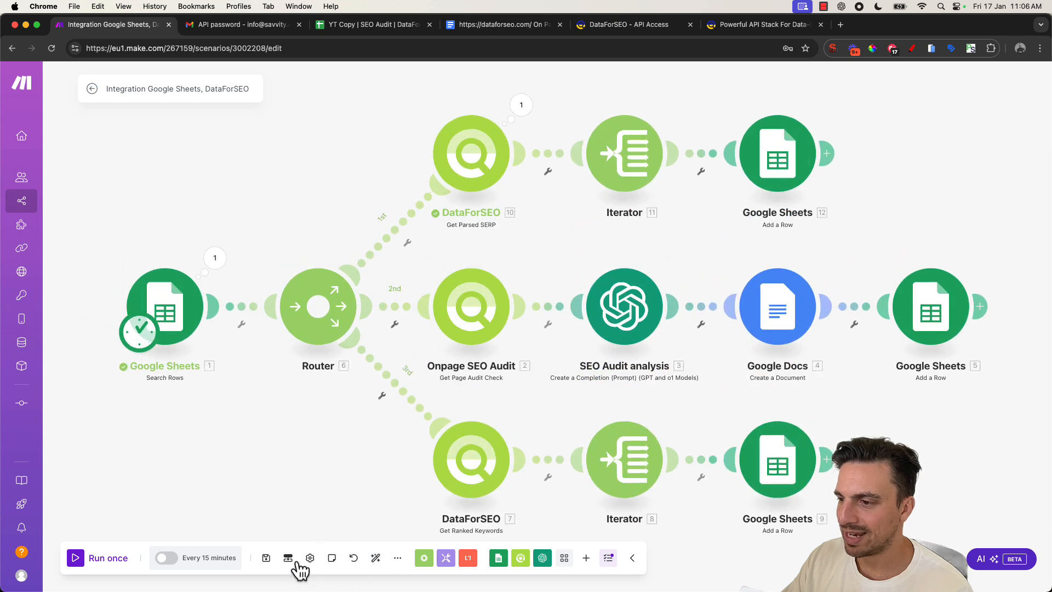
pyautogui.click(267, 558)
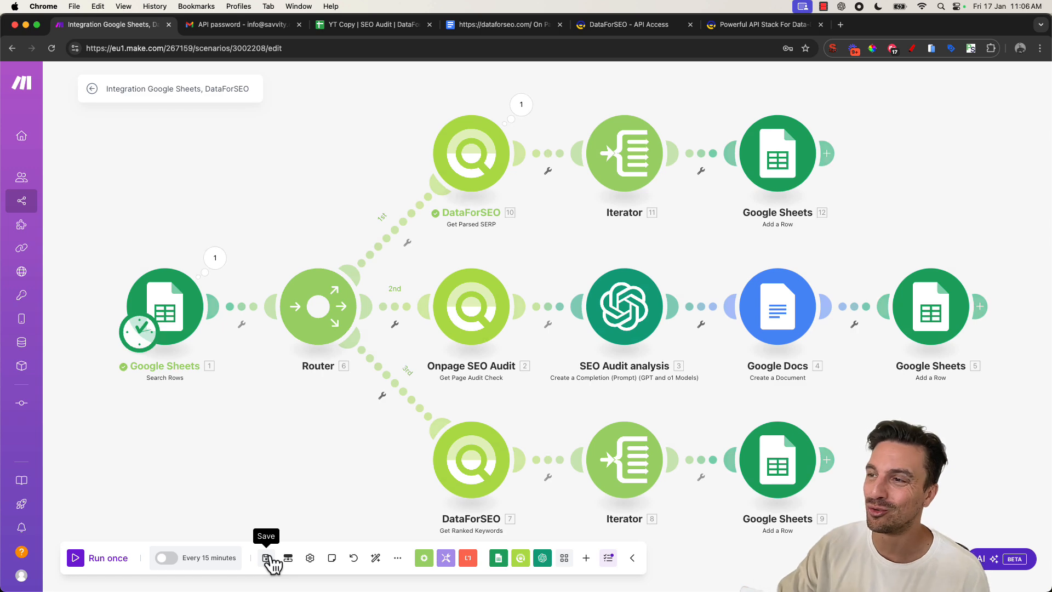
pyautogui.click(351, 24)
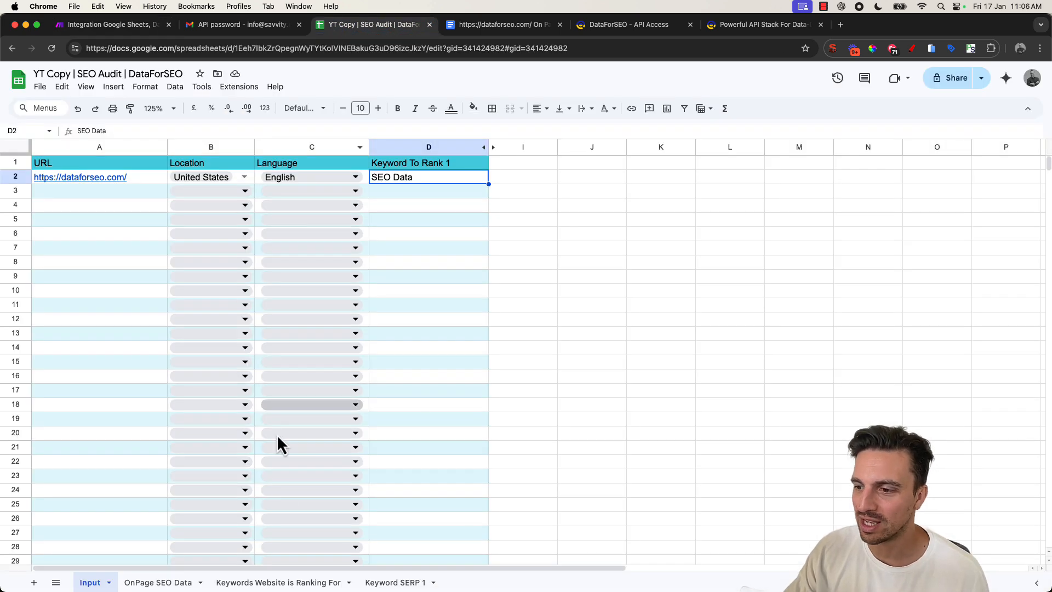
pyautogui.click(164, 582)
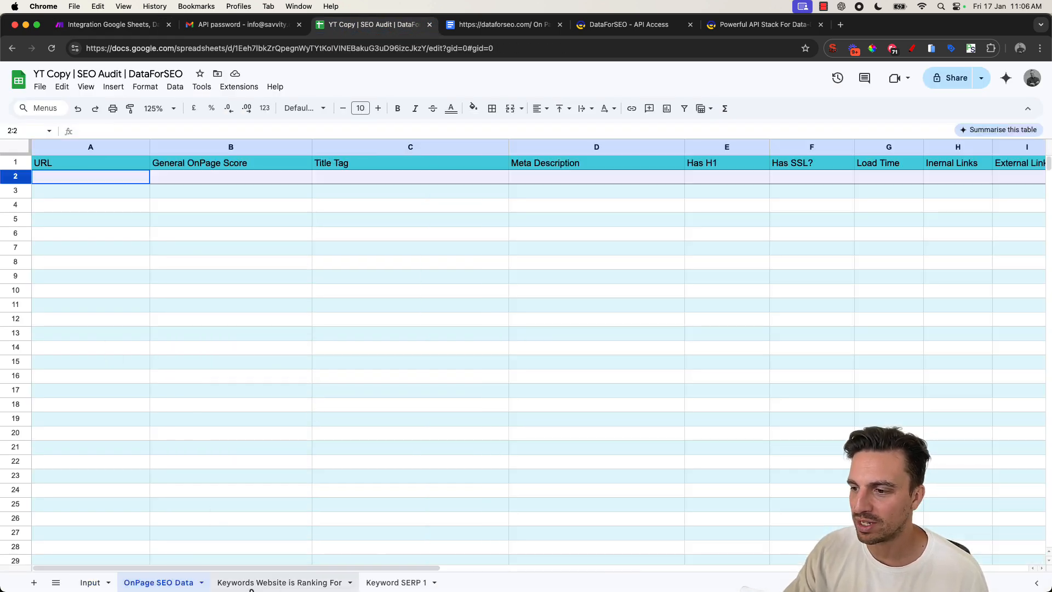
pyautogui.click(257, 582)
pyautogui.click(394, 583)
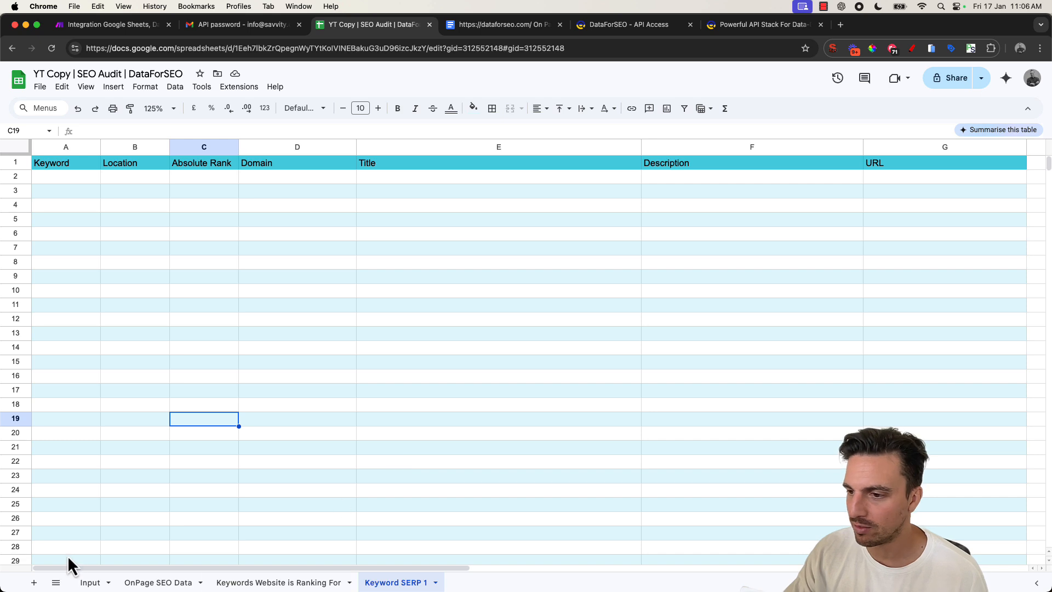
pyautogui.click(93, 584)
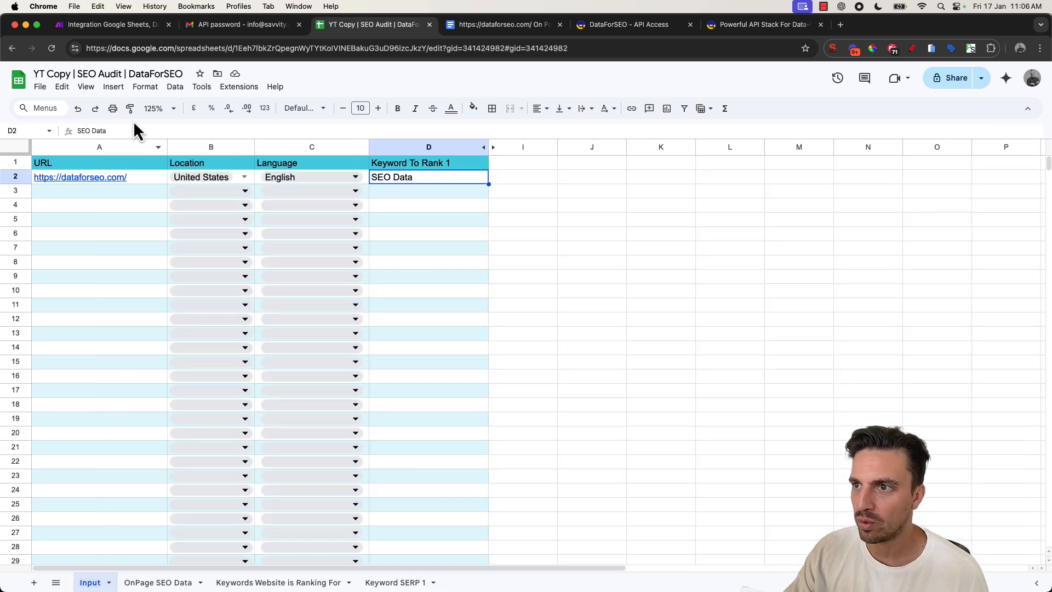
pyautogui.click(136, 180)
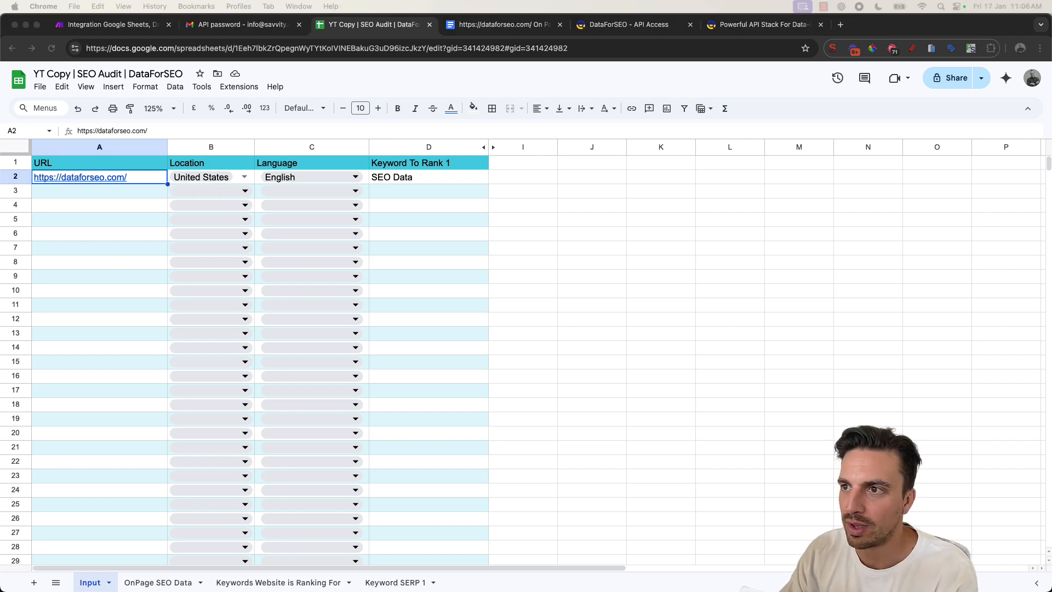
pyautogui.click(137, 180)
pyautogui.write('https://www.theflyshop.com/')
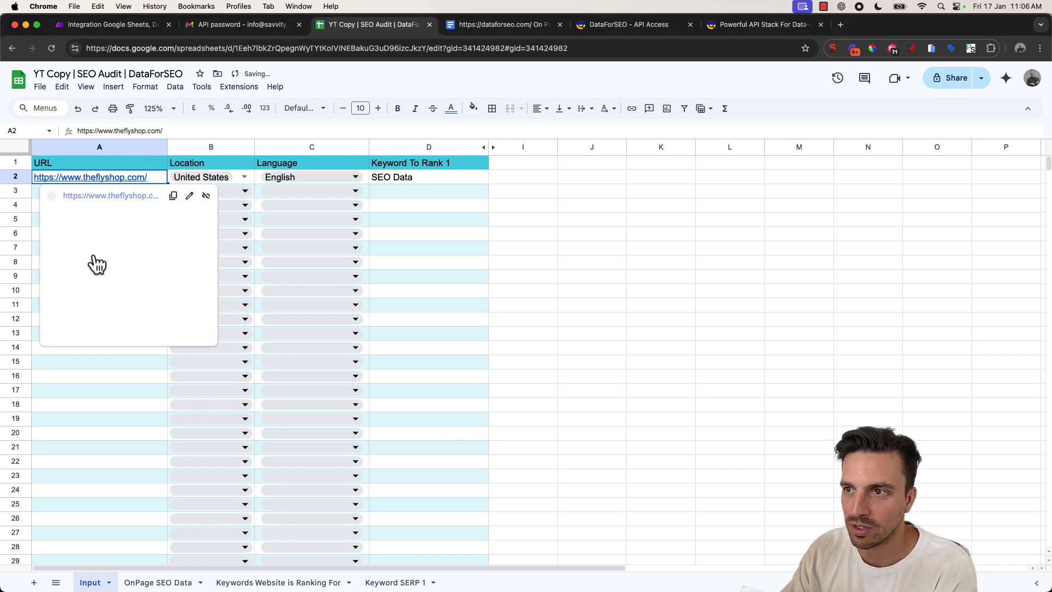
pyautogui.click(85, 403)
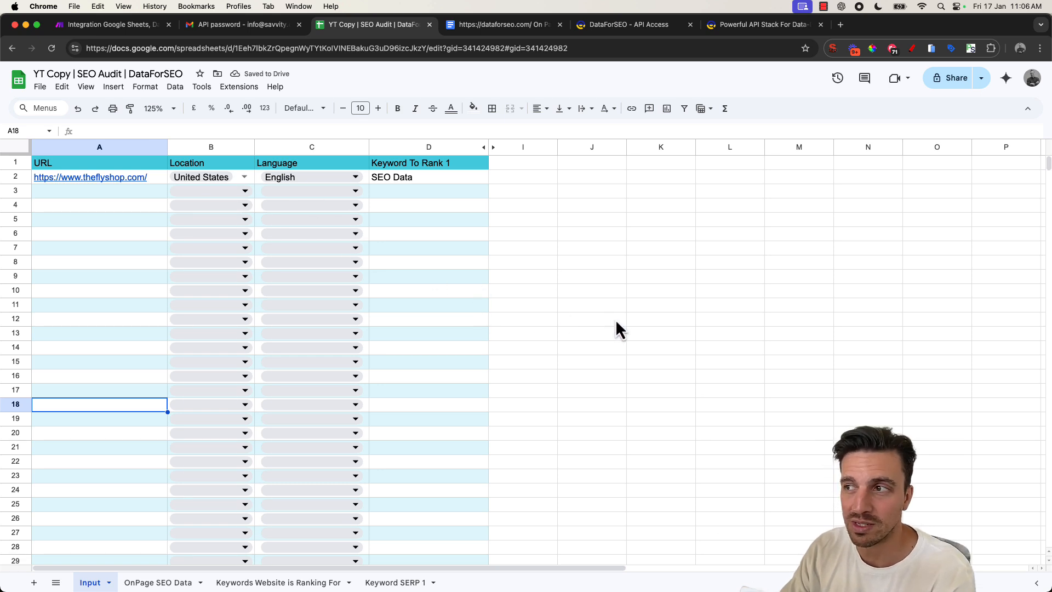
# - Set the Input sheet's Keyword To Rank 1 to Flyfishing Chile
pyautogui.click(451, 175)
pyautogui.doubleClick(451, 174)
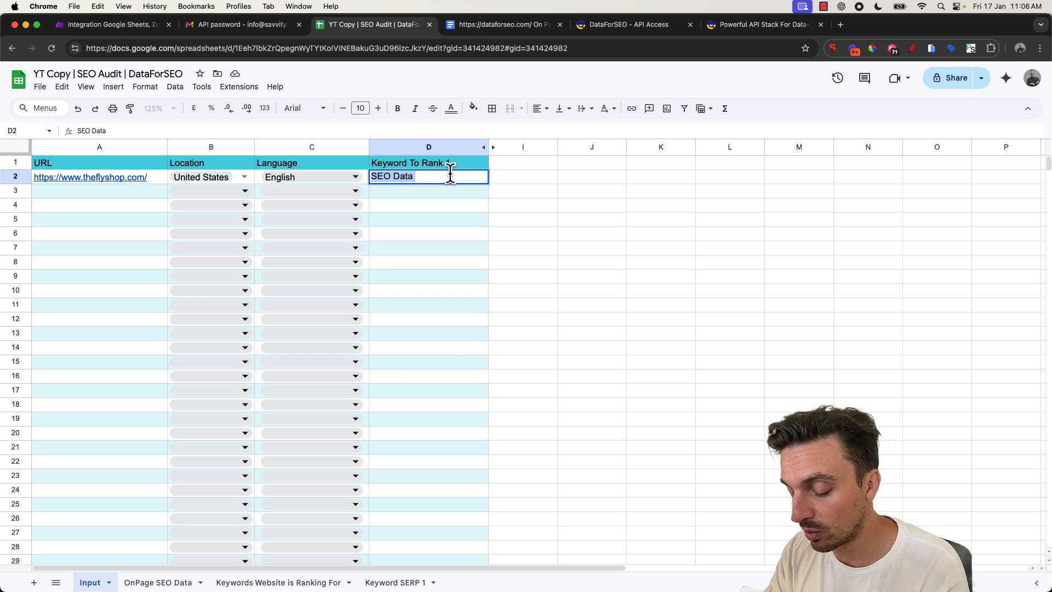
pyautogui.write('Flyfishing Chile')
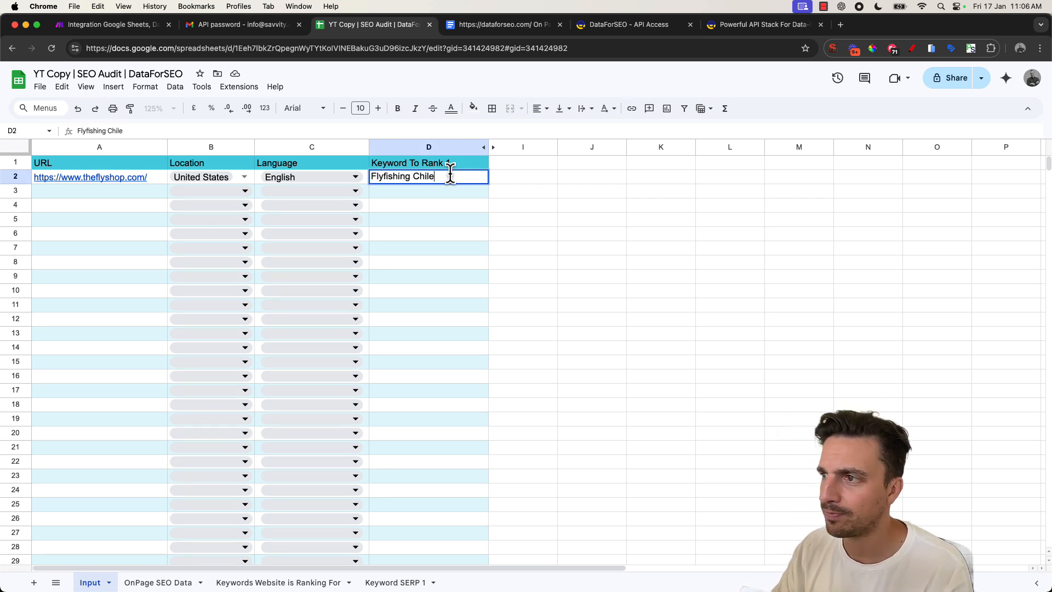
pyautogui.click(563, 281)
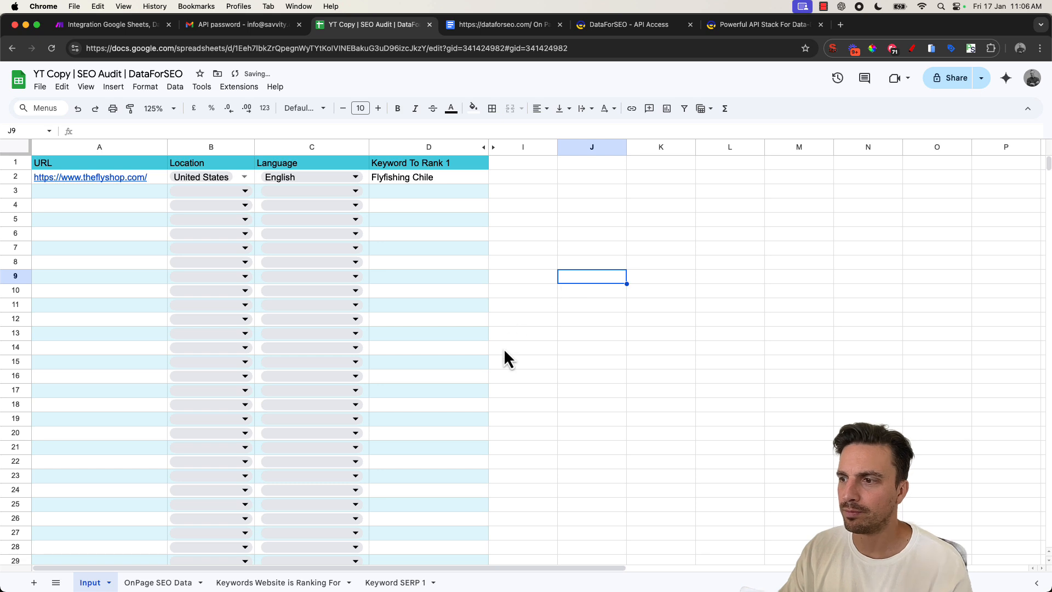
pyautogui.click(162, 581)
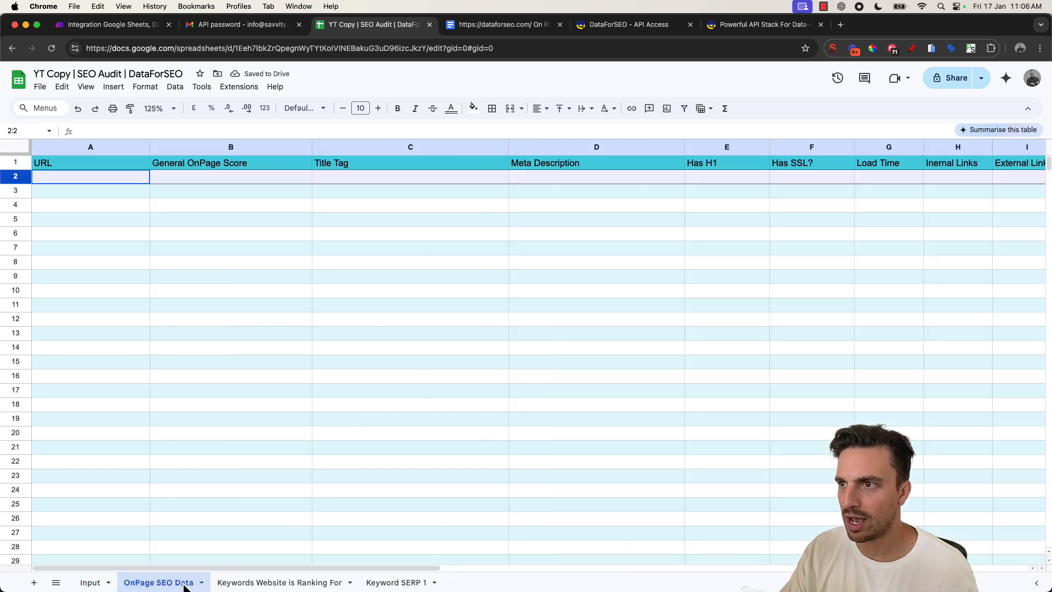
pyautogui.click(89, 583)
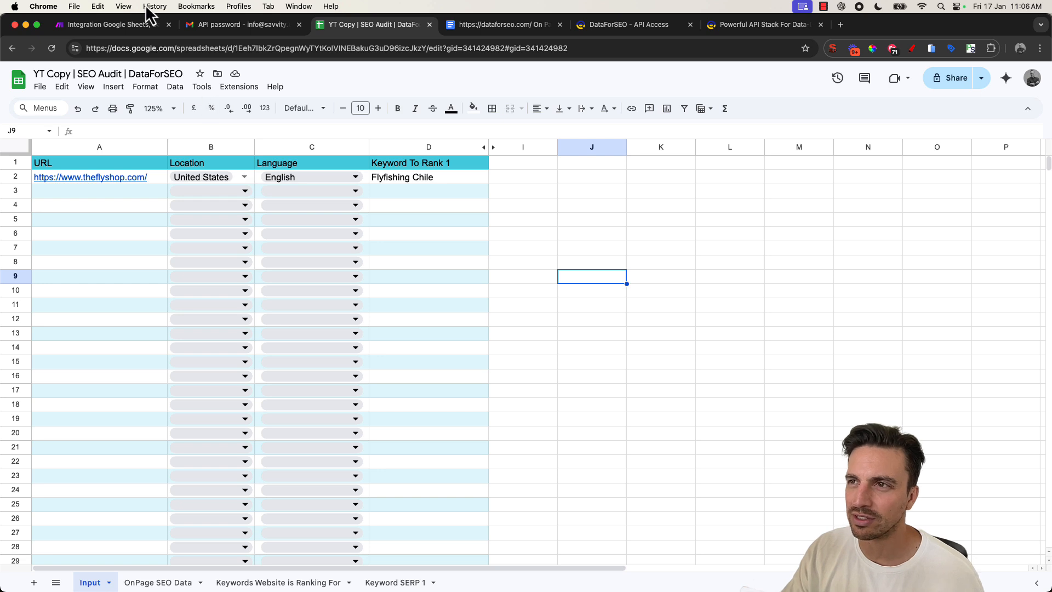
# - Run the scenario once
pyautogui.click(143, 24)
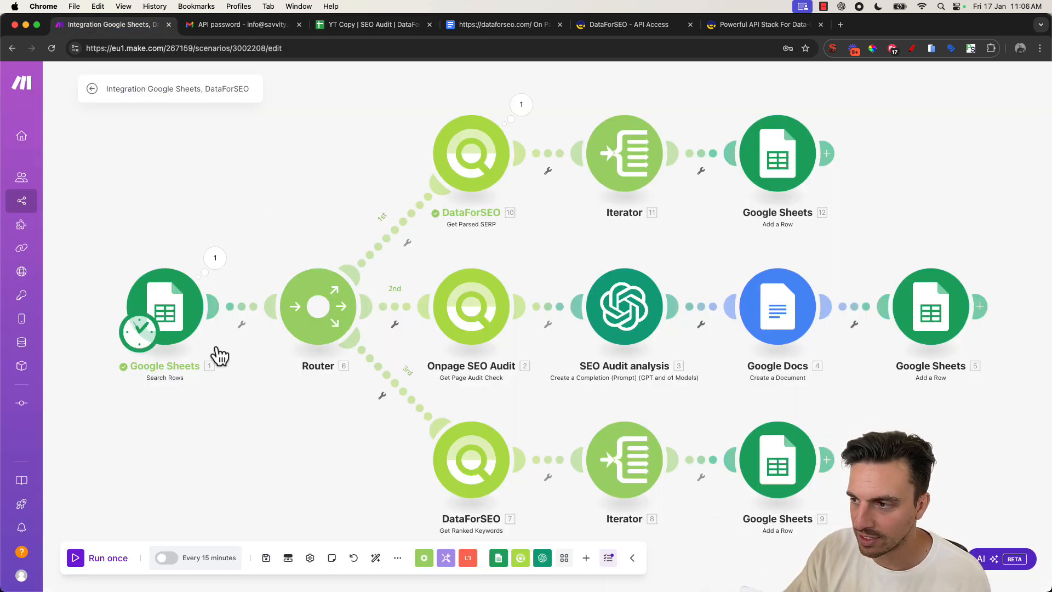
pyautogui.click(98, 559)
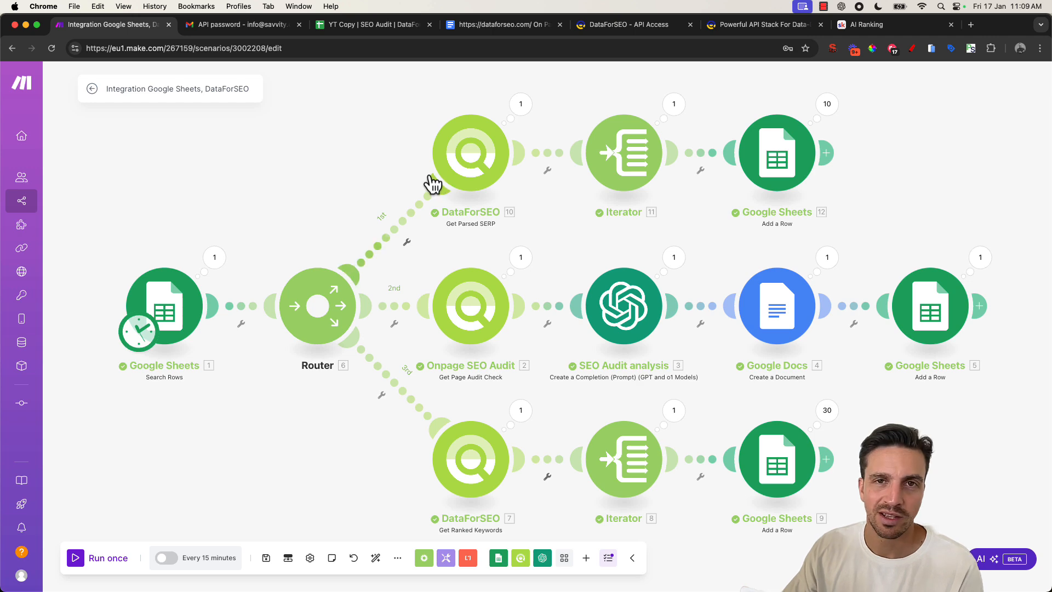
# - Top-align the new results row on the OnPage SEO Data sheet
pyautogui.click(356, 25)
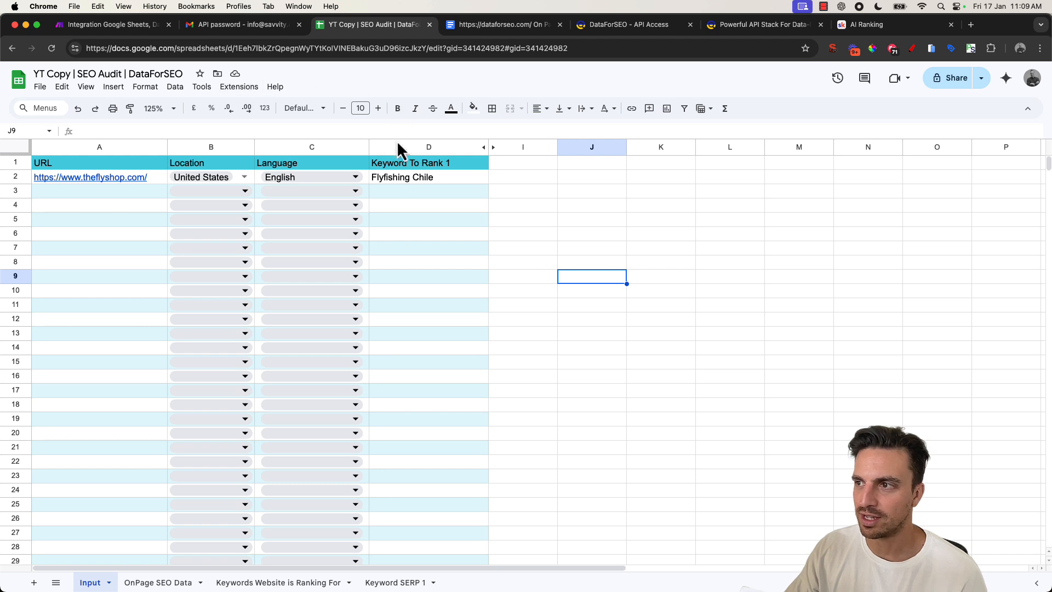
pyautogui.click(161, 585)
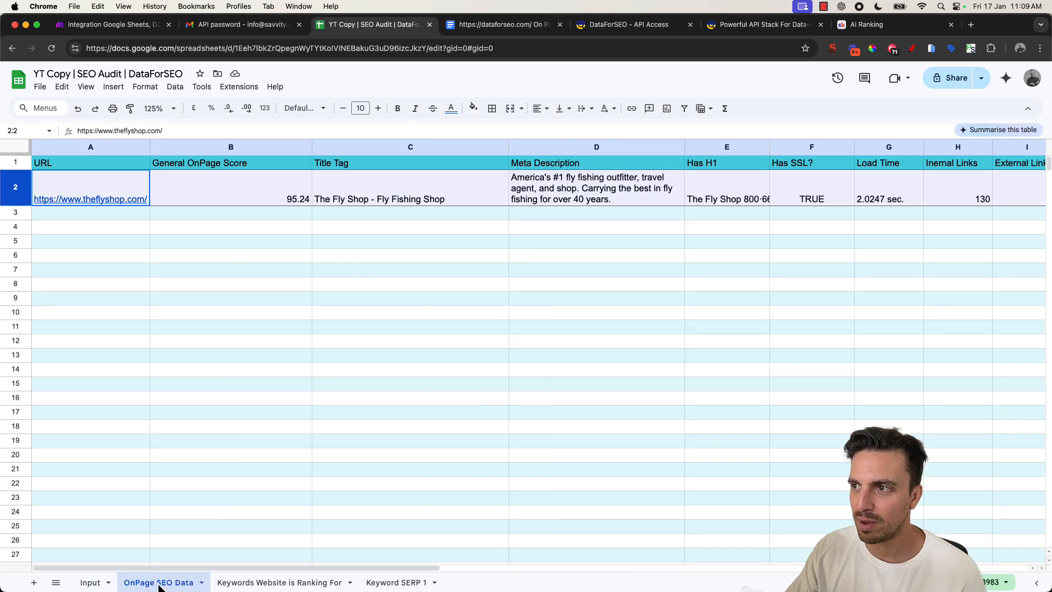
pyautogui.click(232, 403)
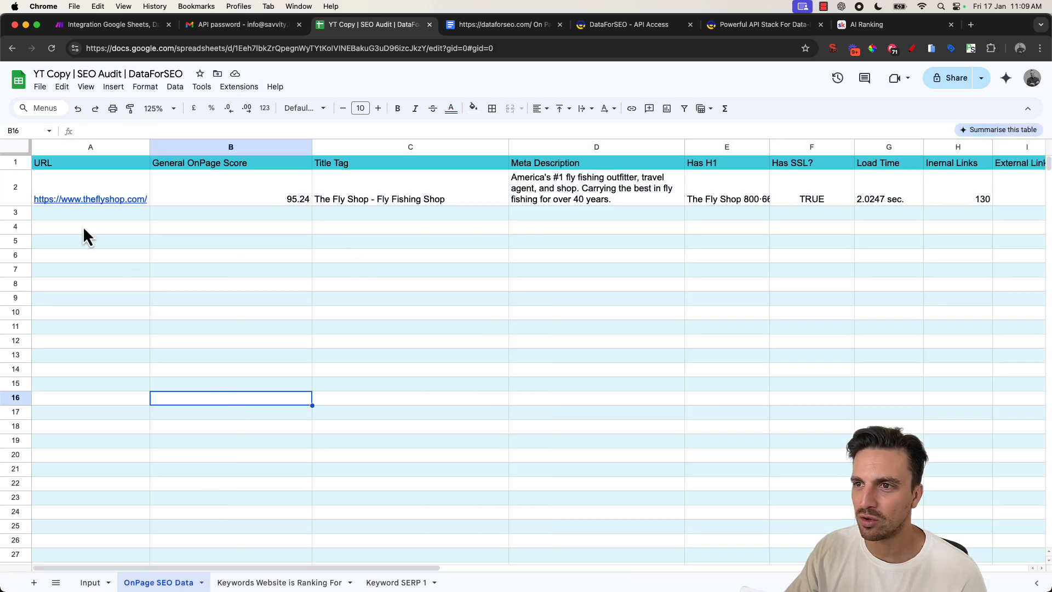
pyautogui.click(28, 187)
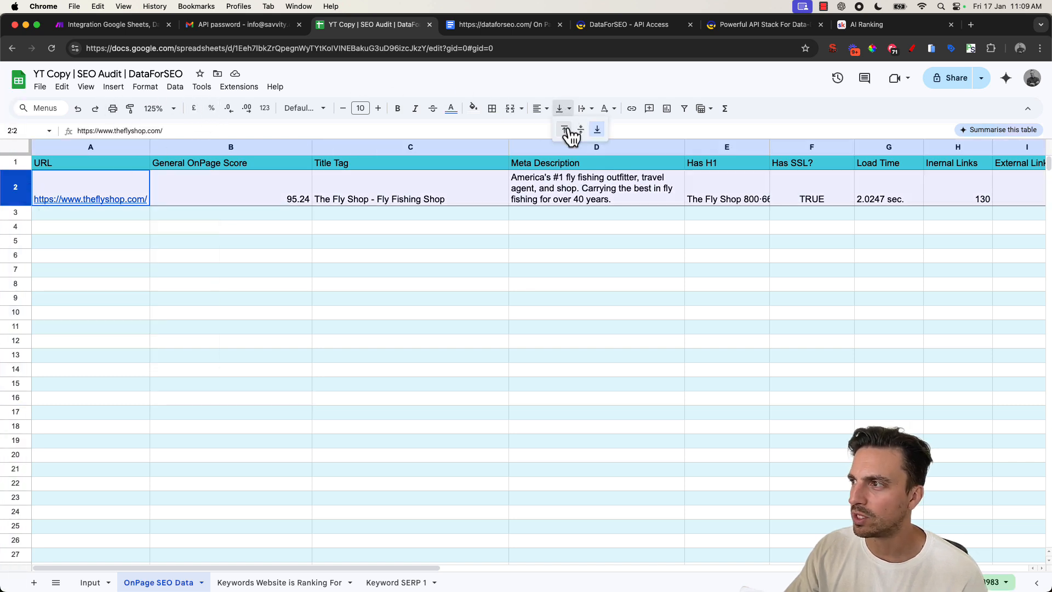
pyautogui.click(565, 129)
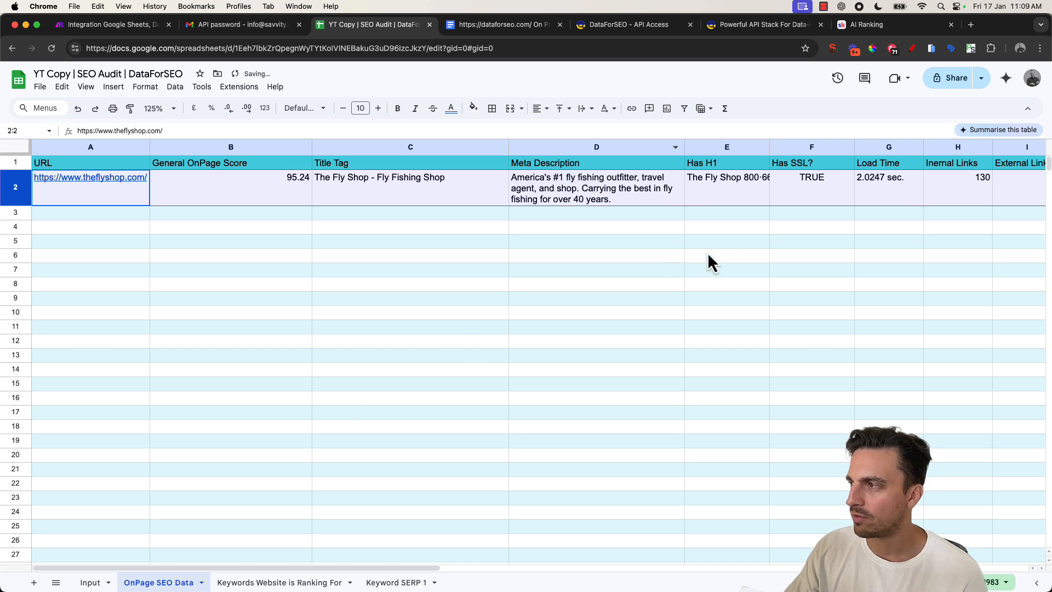
# - Open the linked Onpage analysis document and read through its SEO recommendations
pyautogui.moveTo(349, 566); pyautogui.dragTo(648, 567)
pyautogui.click(546, 230)
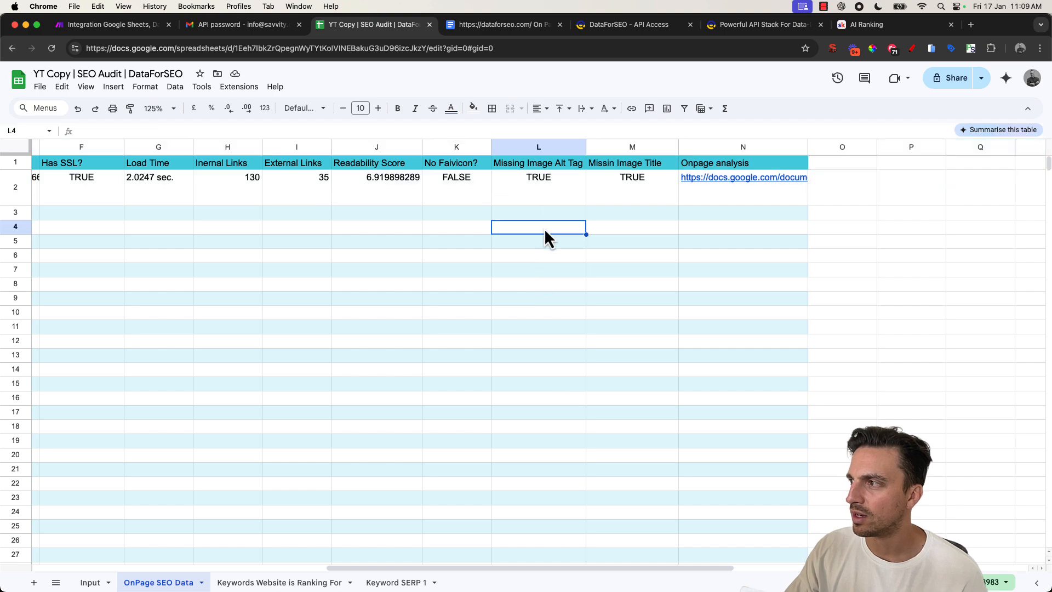
pyautogui.click(789, 183)
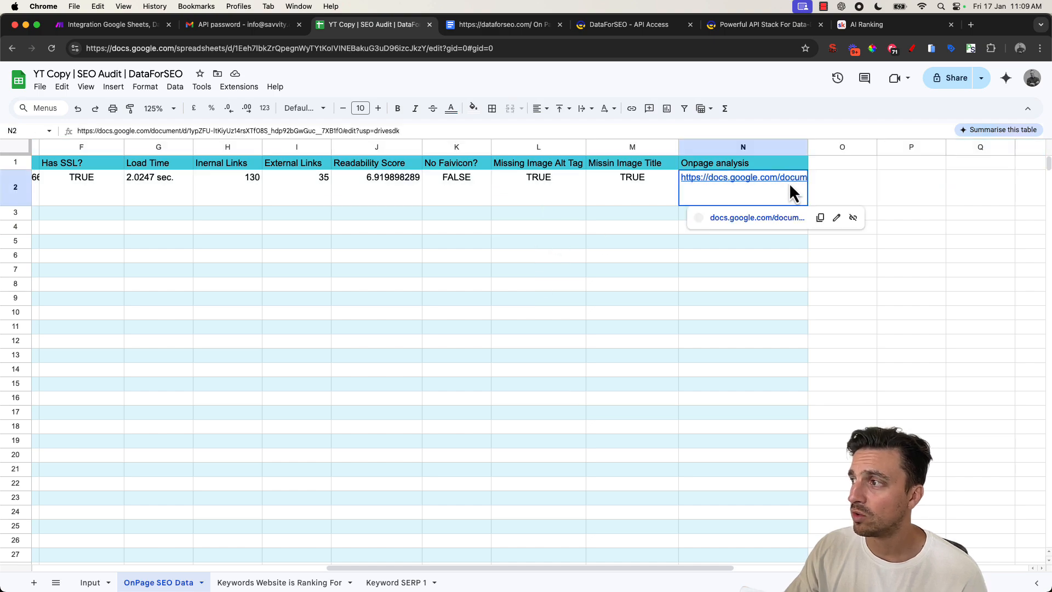
pyautogui.click(766, 215)
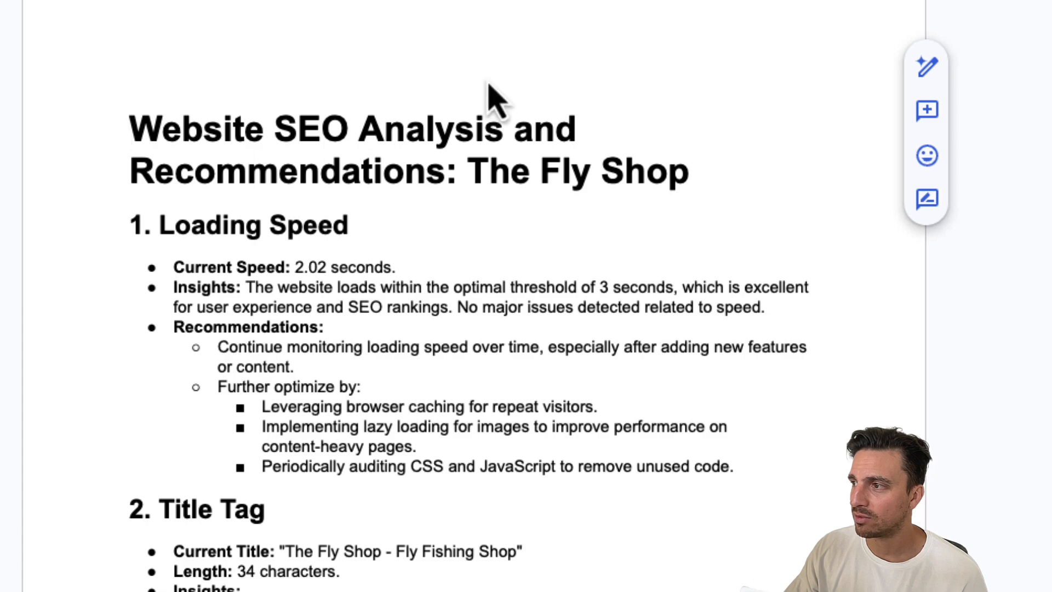
pyautogui.scroll(-4, 493, 99)
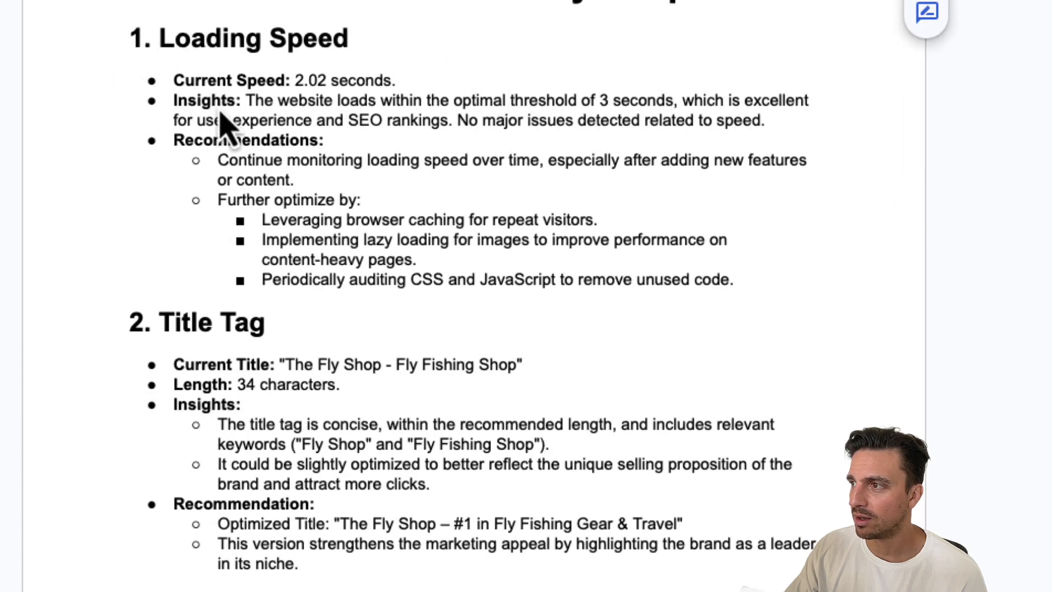
pyautogui.scroll(-1, 412, 235)
pyautogui.scroll(-20, 433, 258)
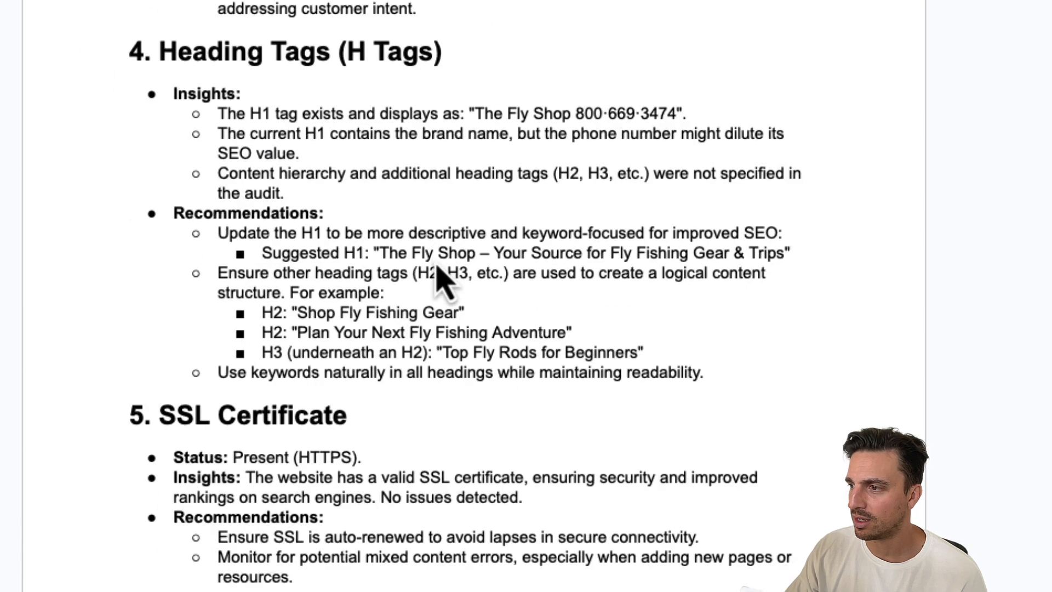
pyautogui.scroll(-5, 318, 534)
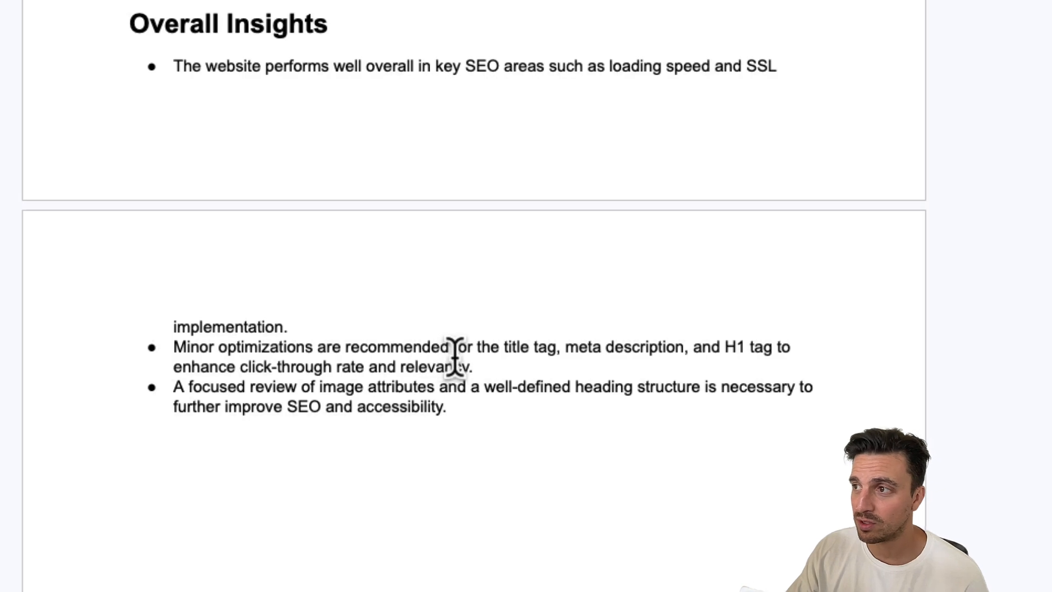
pyautogui.scroll(15, 454, 364)
pyautogui.scroll(10, 450, 370)
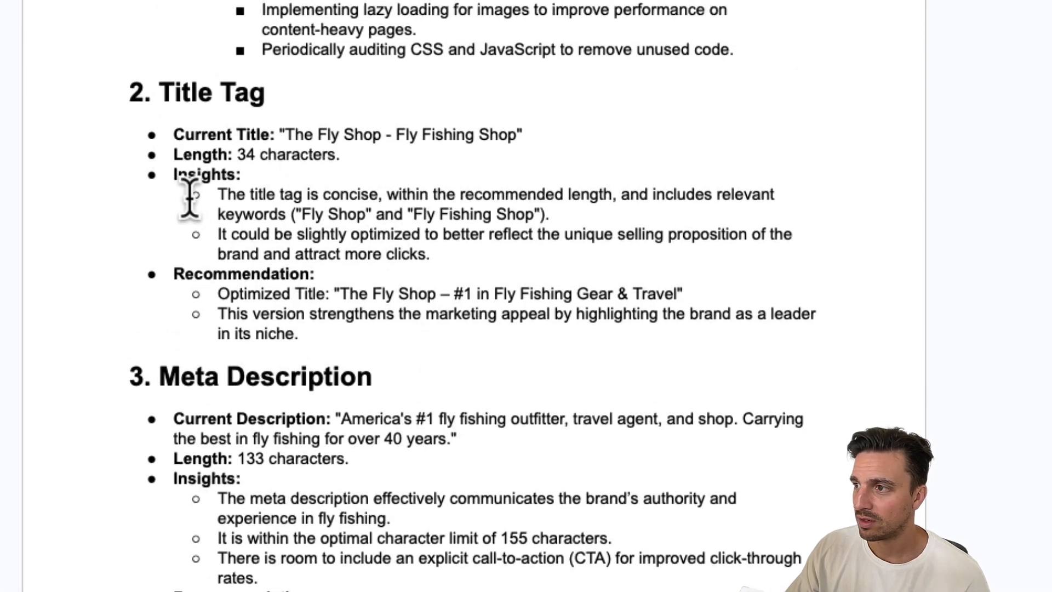
pyautogui.moveTo(220, 294); pyautogui.dragTo(691, 336)
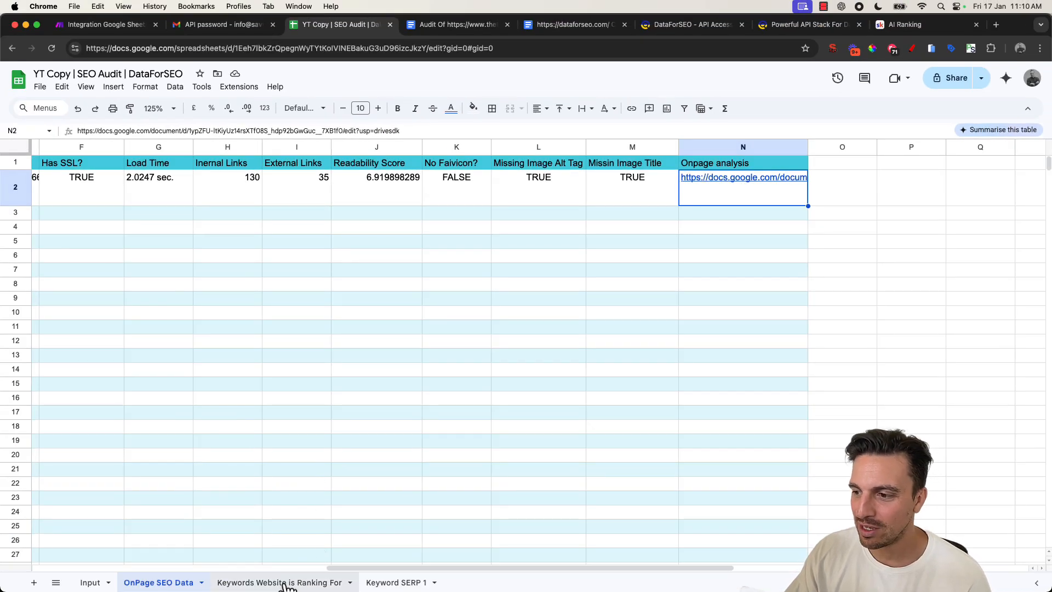
# - Review the rows written to the Keywords Website is Ranking For and Keyword SERP 1 sheets
pyautogui.click(286, 584)
pyautogui.scroll(-6, 367, 353)
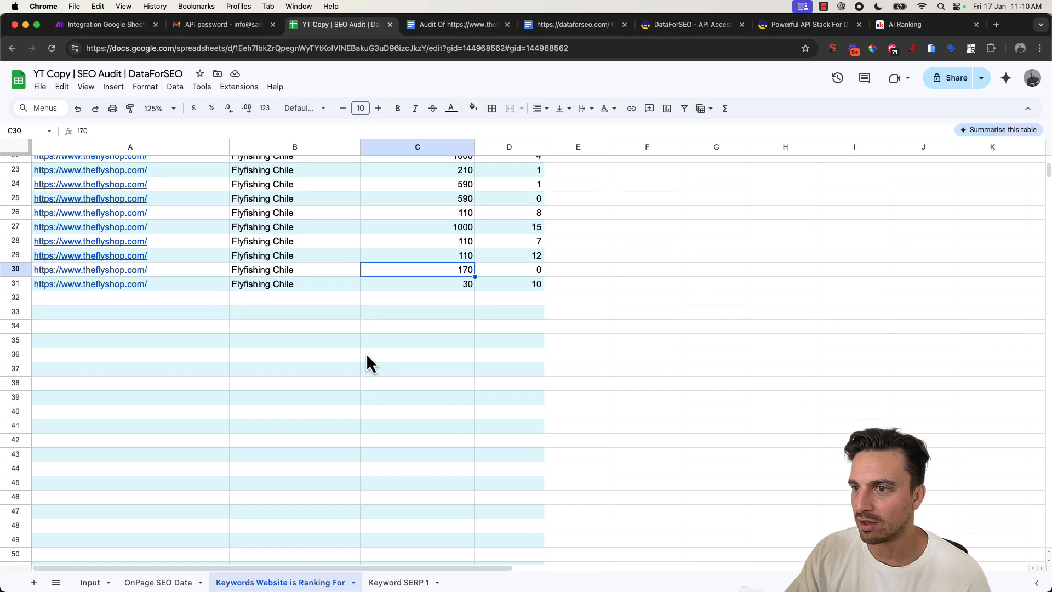
pyautogui.scroll(6, 366, 353)
pyautogui.scroll(-5, 187, 513)
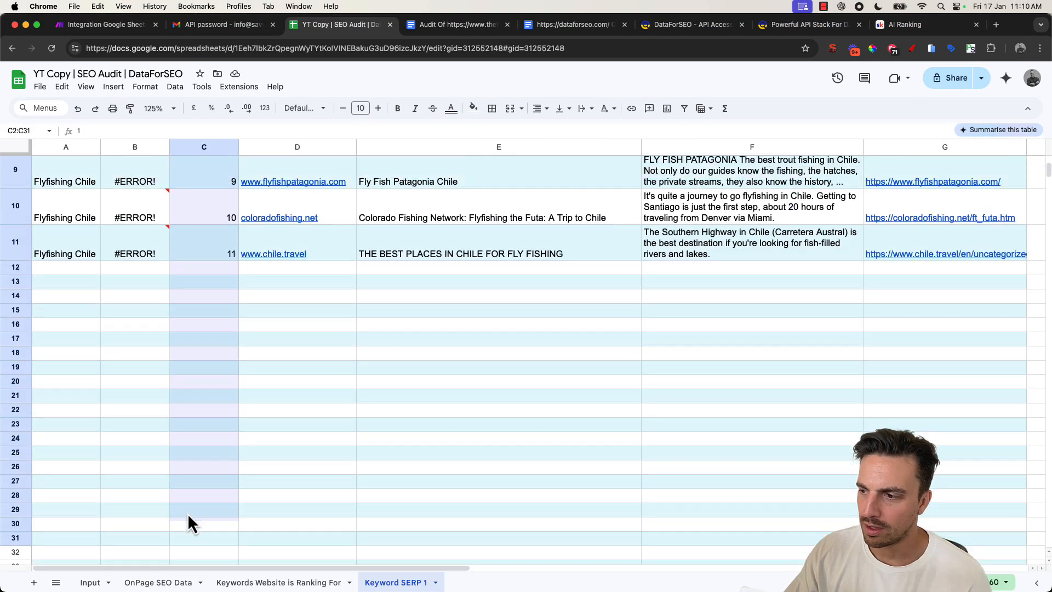
pyautogui.scroll(2, 187, 513)
pyautogui.scroll(3, 187, 513)
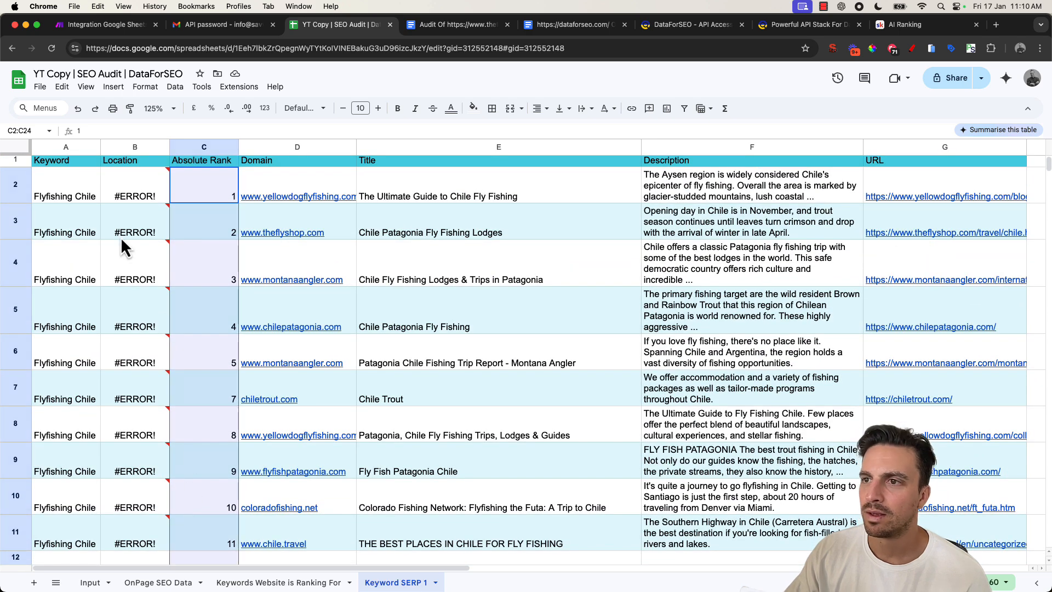
pyautogui.moveTo(88, 186); pyautogui.dragTo(61, 540)
pyautogui.moveTo(154, 189); pyautogui.dragTo(151, 510)
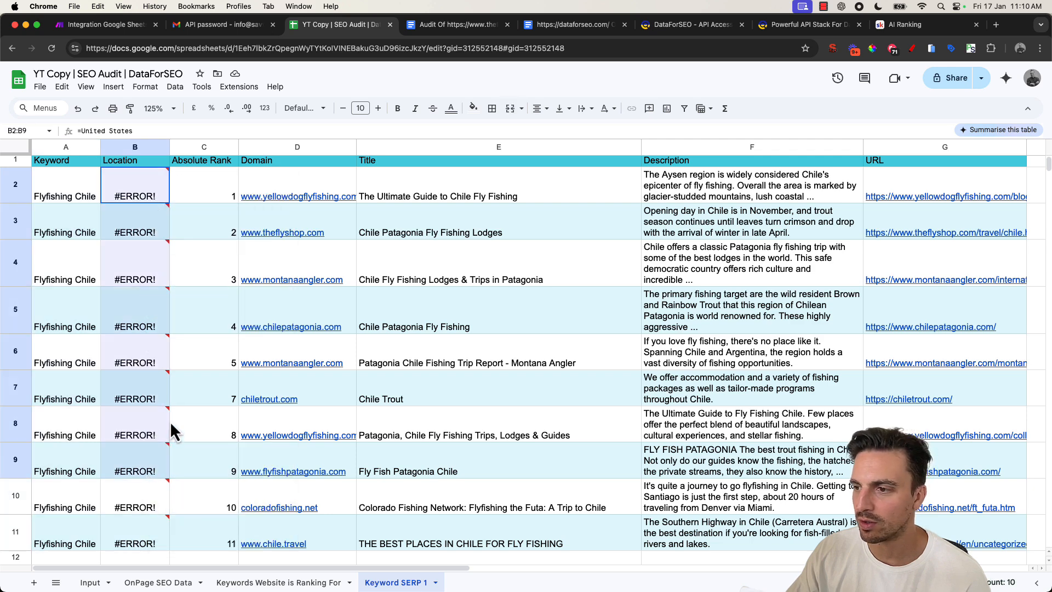
pyautogui.click(200, 186)
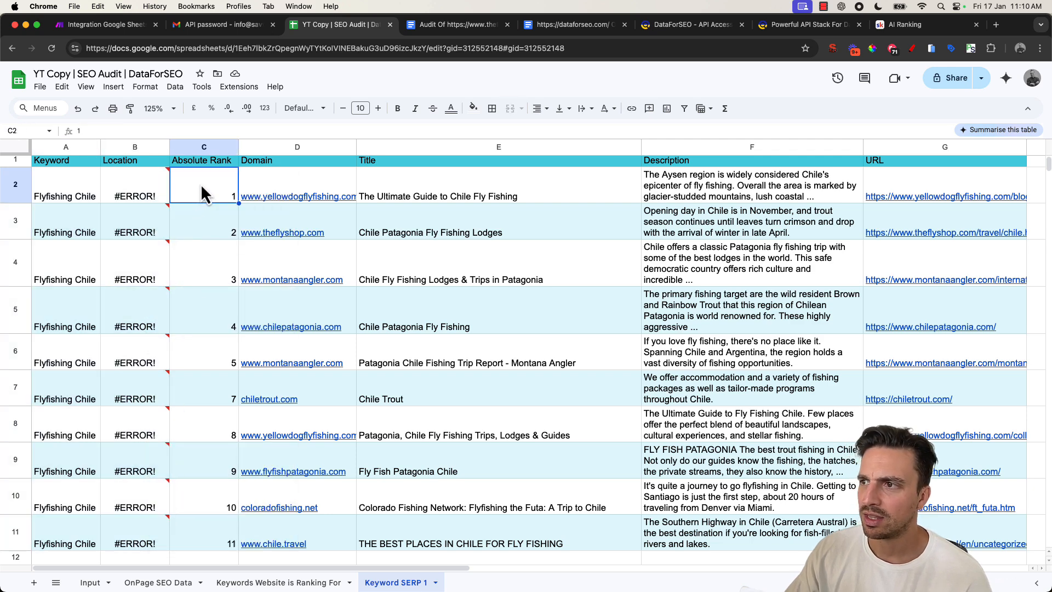
# - Widen the Domain column on the Keyword SERP 1 sheet so the full domains fit
pyautogui.click(254, 189)
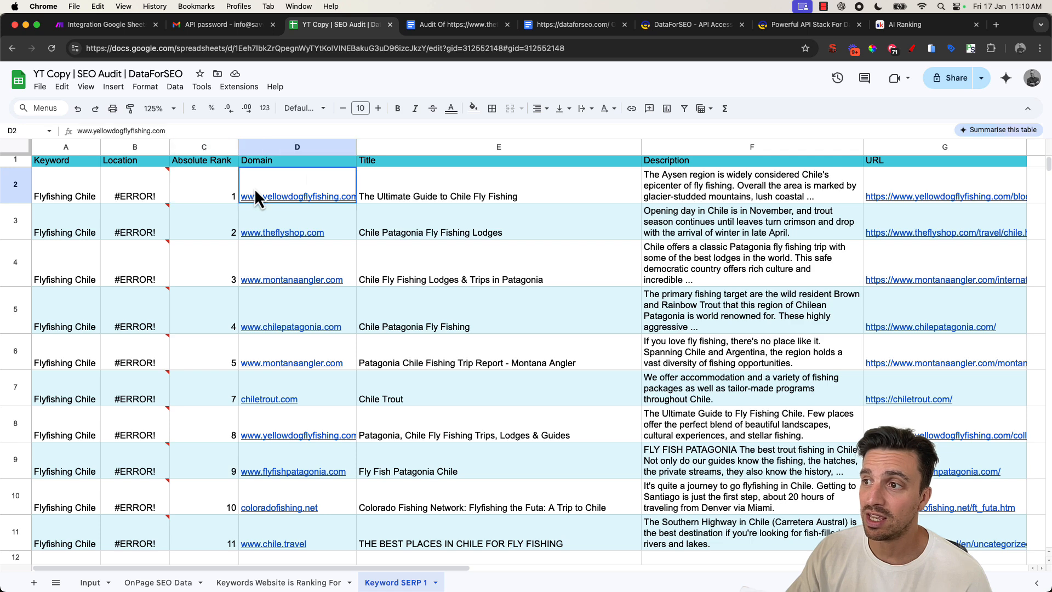
pyautogui.moveTo(356, 146); pyautogui.dragTo(369, 145)
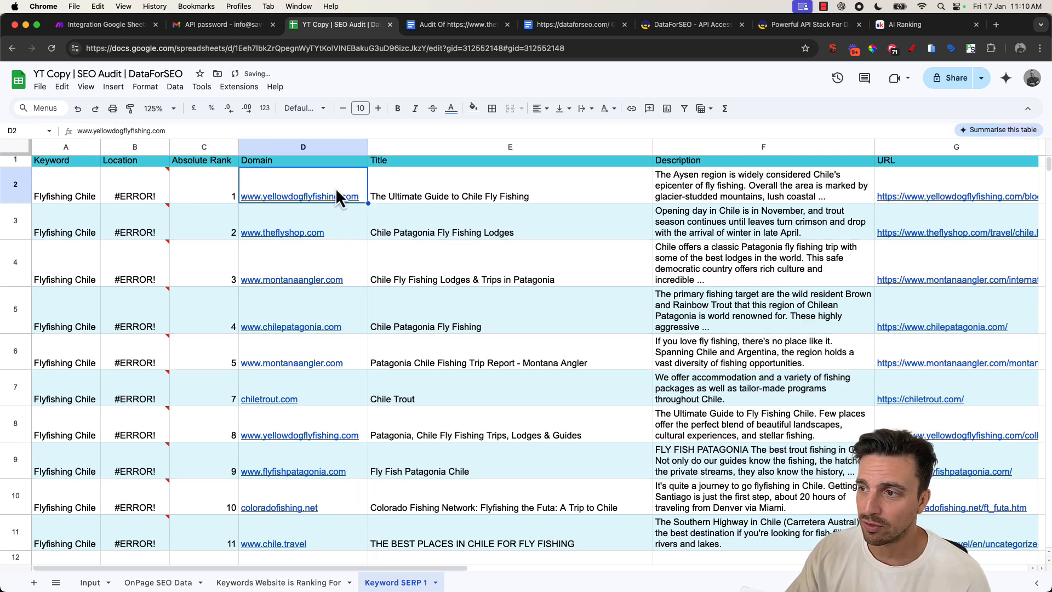
# - Inspect the Domain entries on Keyword SERP 1 and the rows of the Keywords Website is Ranking For sheet
pyautogui.moveTo(340, 219); pyautogui.dragTo(352, 458)
pyautogui.scroll(-1, 350, 471)
pyautogui.scroll(-1, 352, 461)
pyautogui.scroll(2, 712, 370)
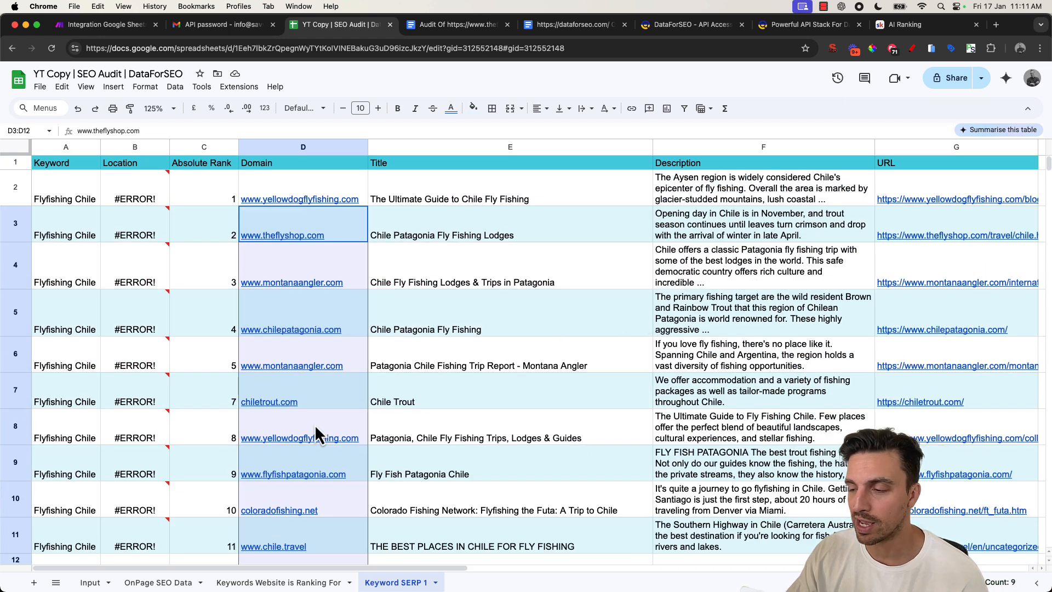
pyautogui.click(279, 580)
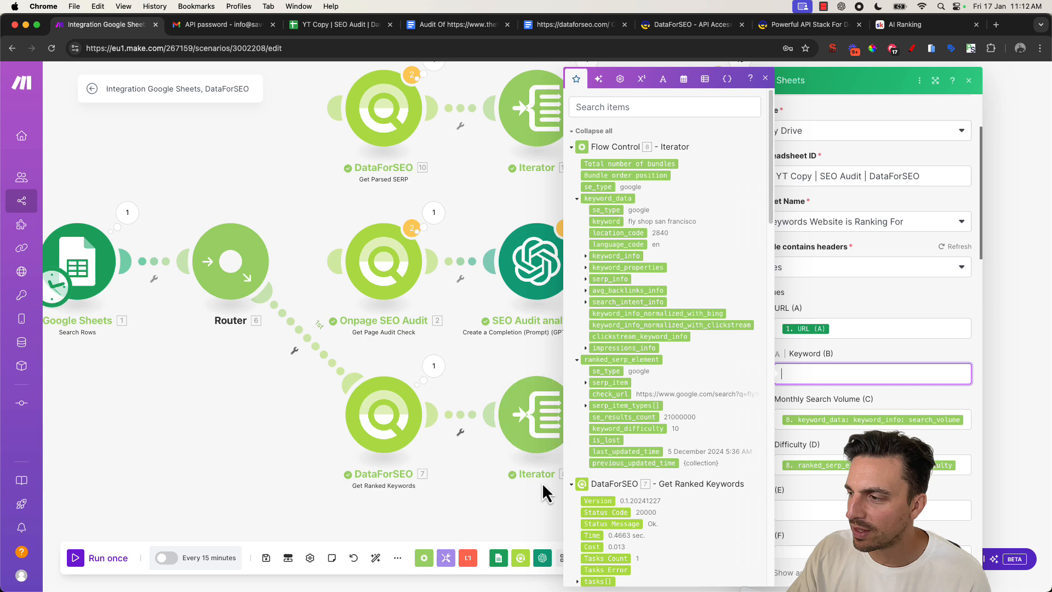
pyautogui.click(536, 486)
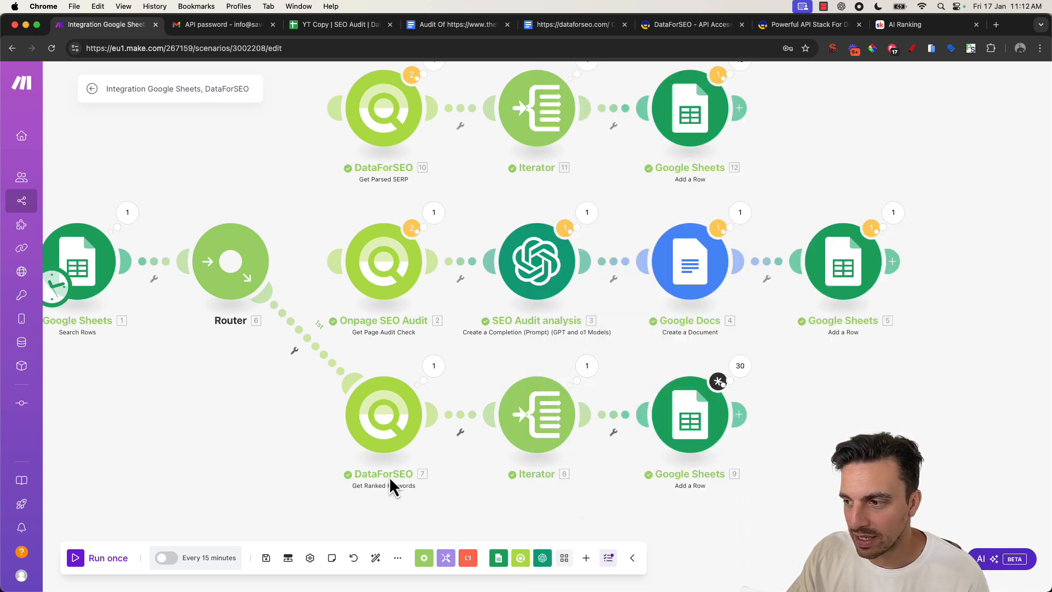
# - Map the Iterator's keyword into the Keyword (B) field of the ranked-keywords Add a Row module, then run the scenario once
pyautogui.click(685, 412)
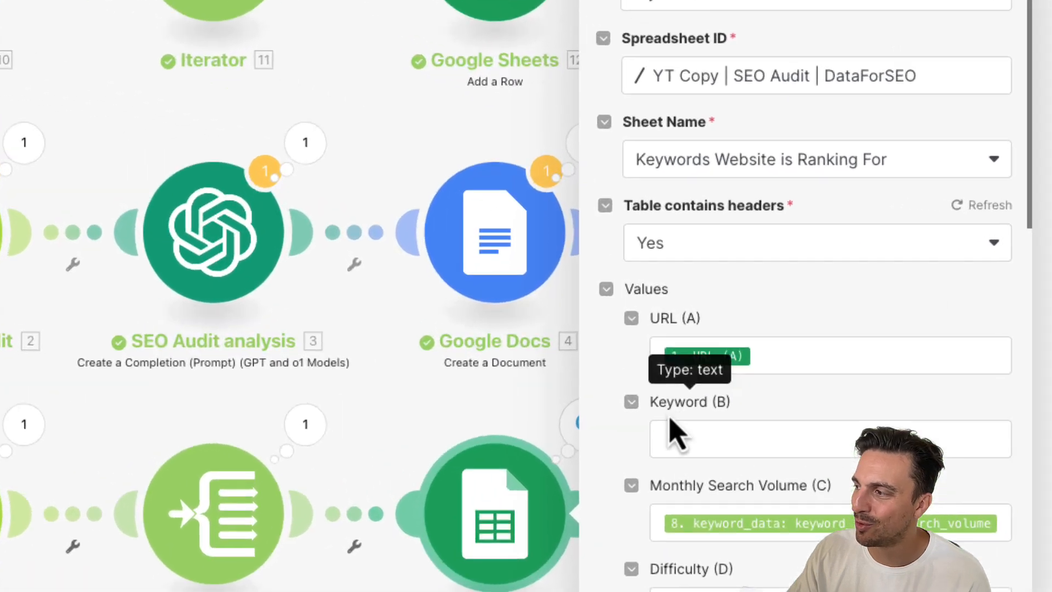
pyautogui.click(690, 449)
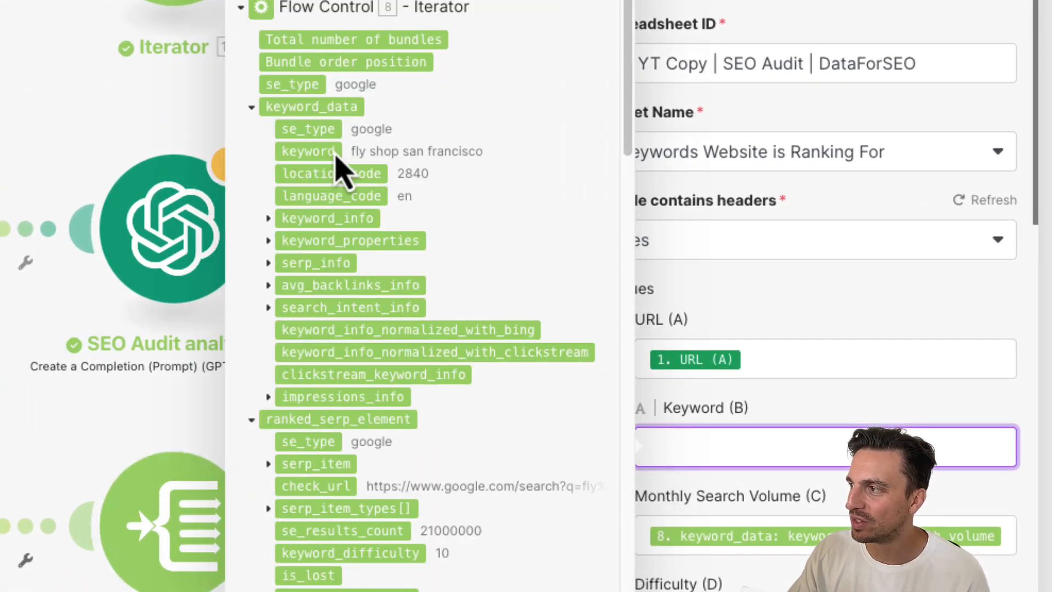
pyautogui.click(304, 151)
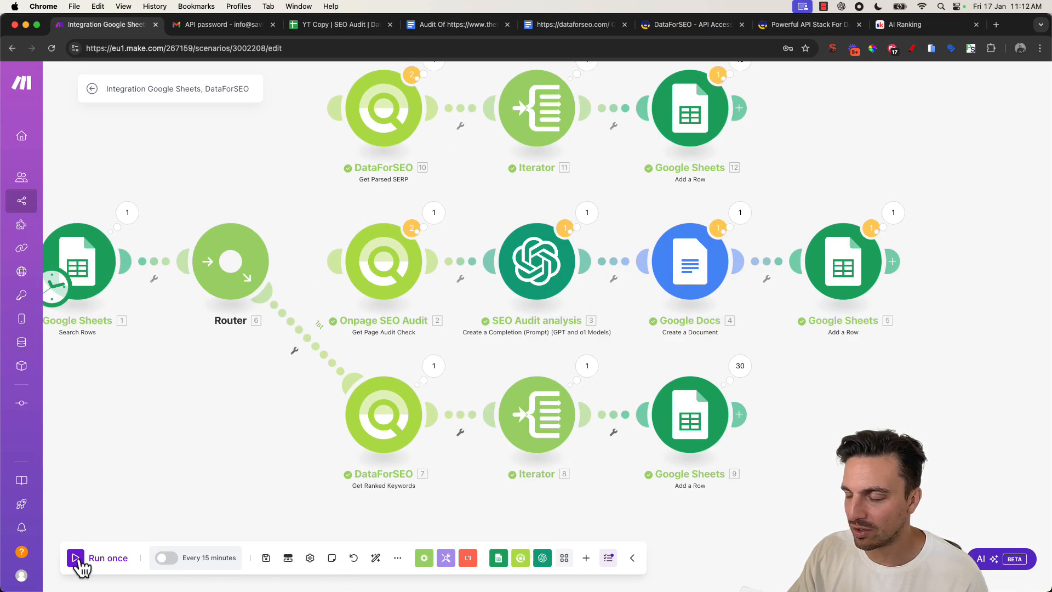
pyautogui.click(76, 559)
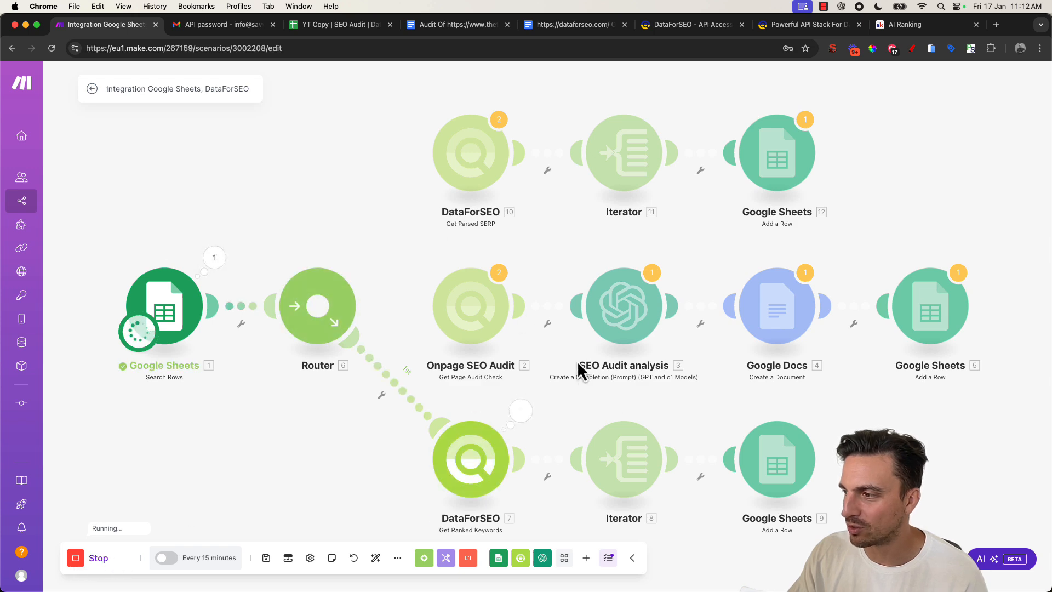
# - Review the Keyword column on the Keywords Website is Ranking For sheet, plus the Input and OnPage SEO Data sheets
pyautogui.click(336, 25)
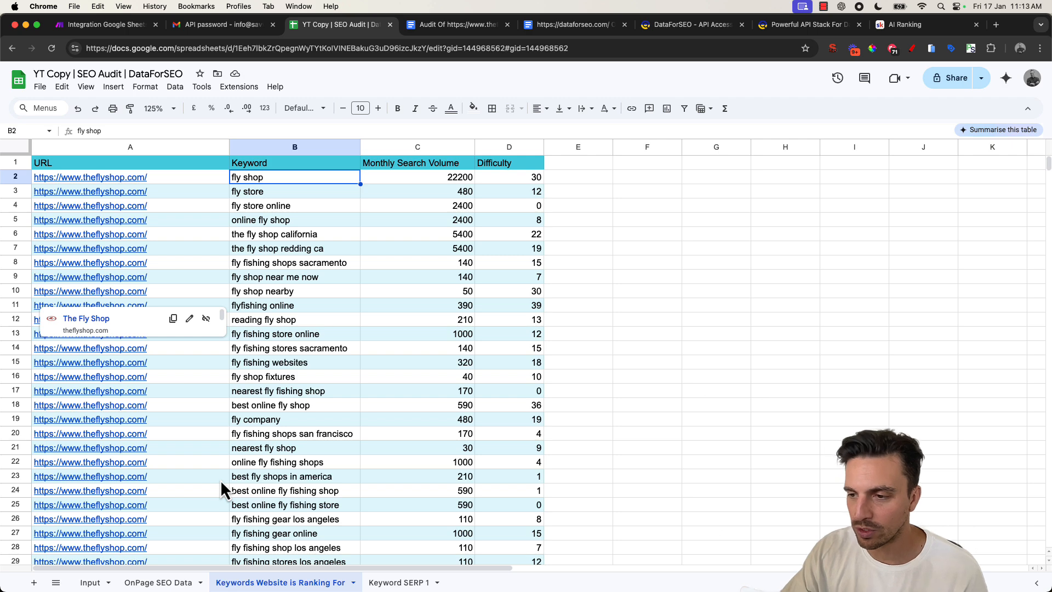
pyautogui.scroll(-5, 299, 287)
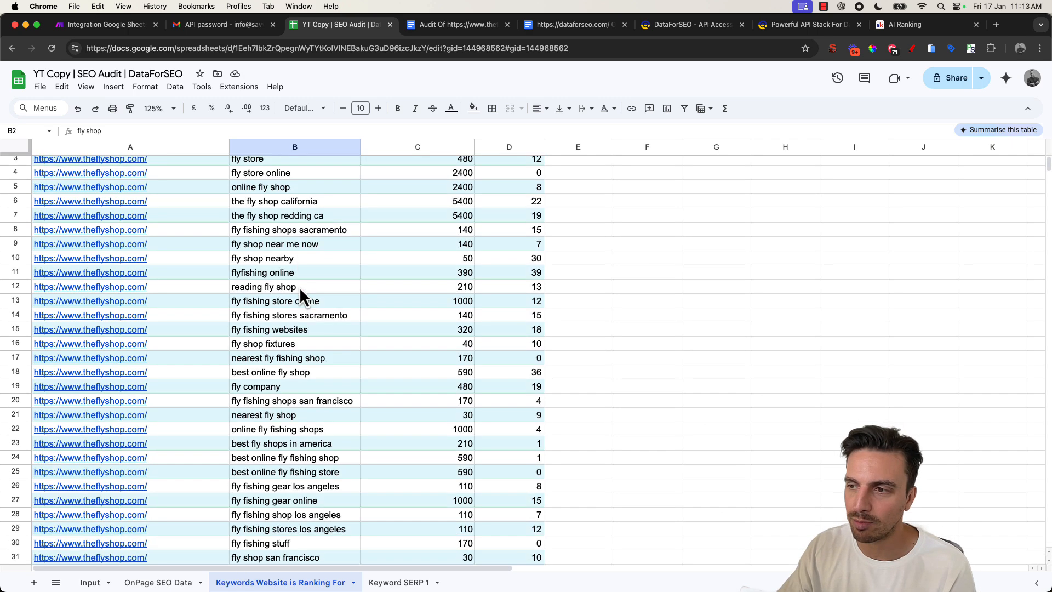
pyautogui.scroll(5, 299, 277)
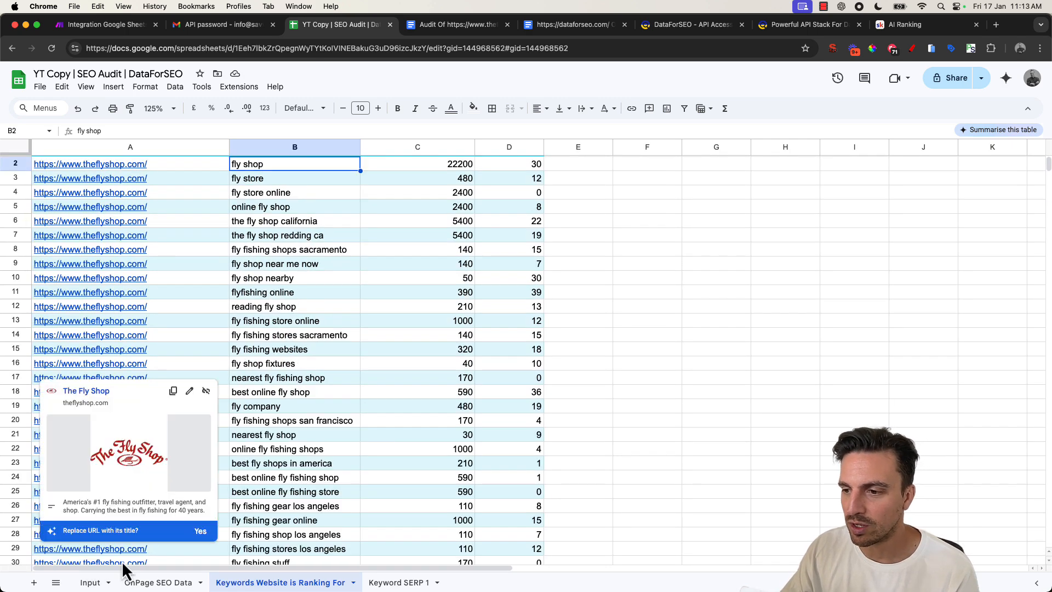
pyautogui.click(94, 582)
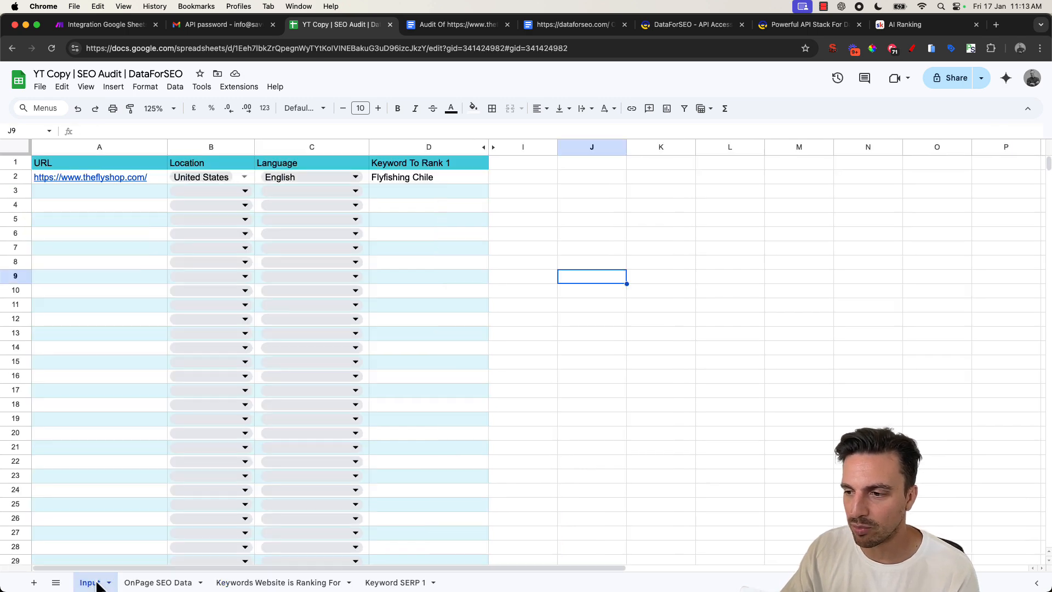
pyautogui.click(165, 582)
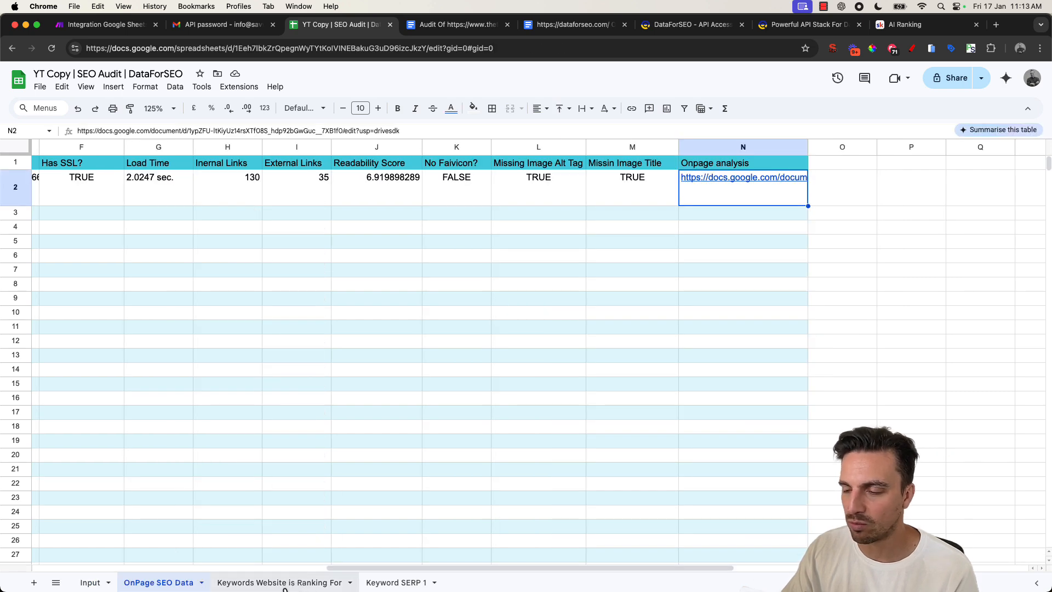
pyautogui.moveTo(285, 590)
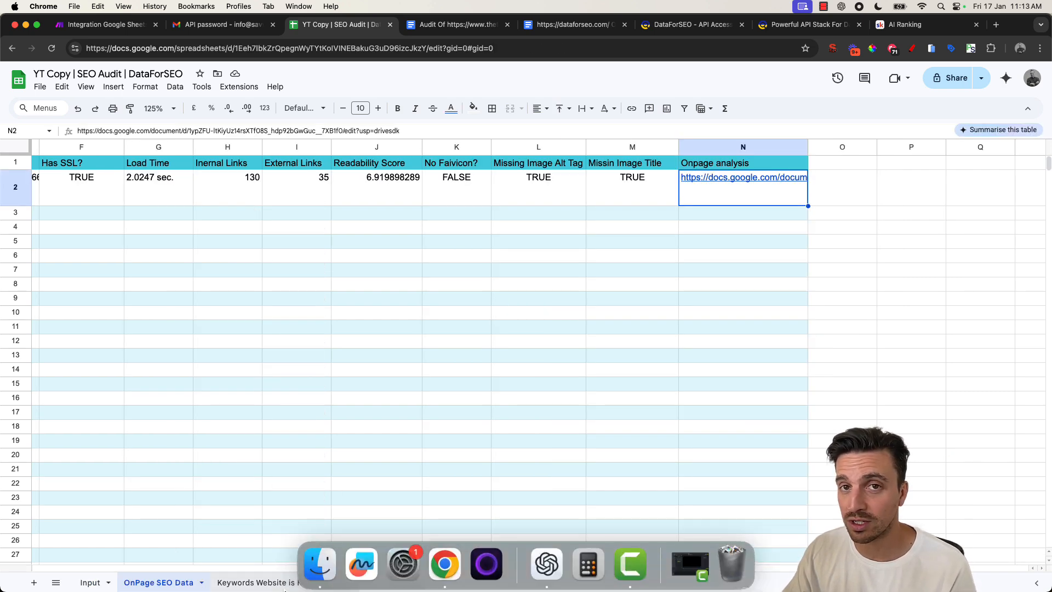
pyautogui.click(283, 584)
pyautogui.scroll(-3, 286, 297)
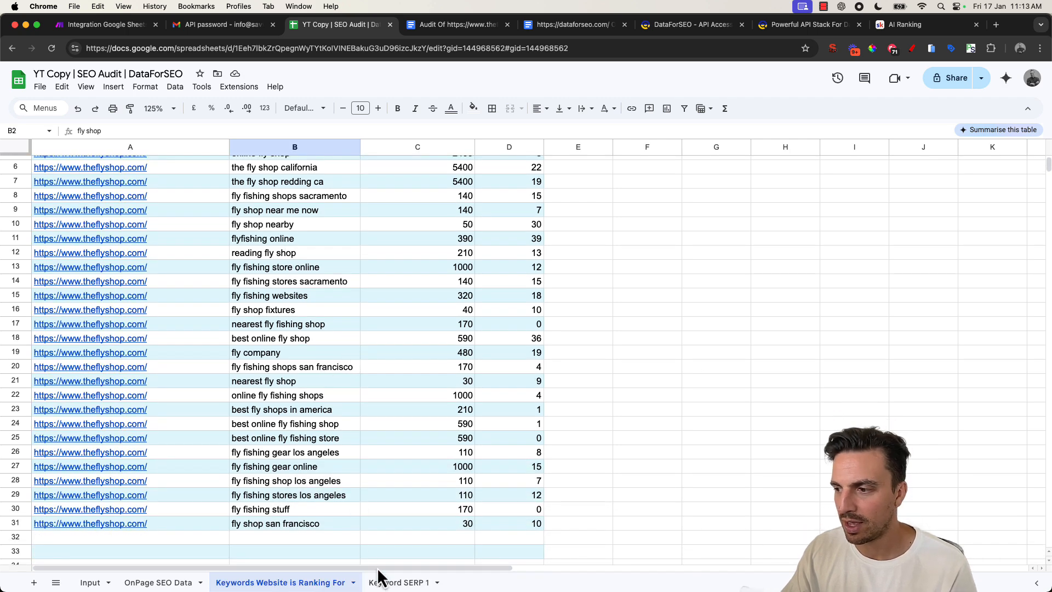
# - Scroll through the Keyword SERP 1 sheet to check its ranked results
pyautogui.click(400, 583)
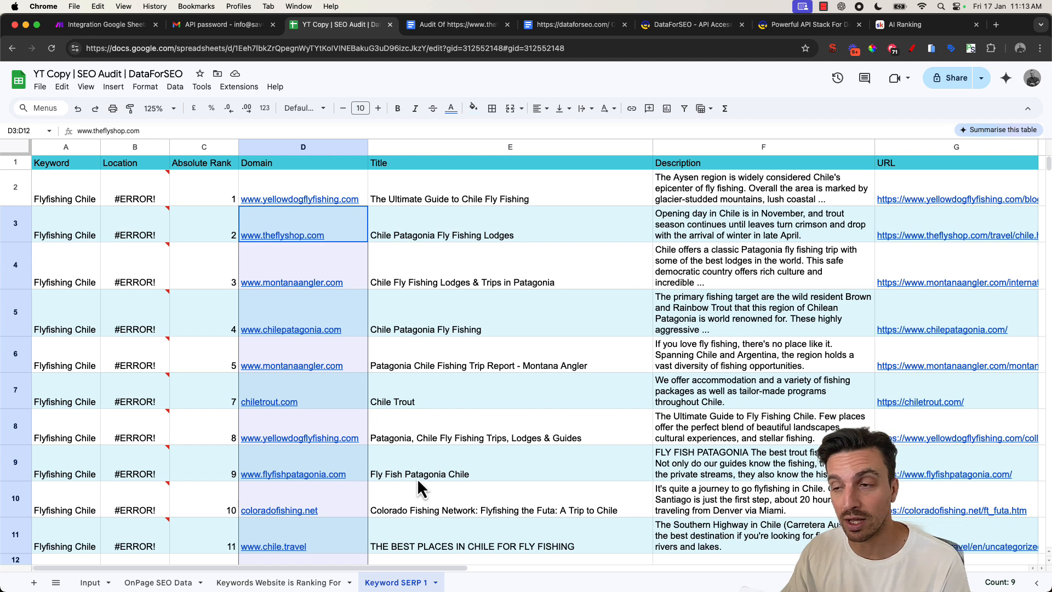
pyautogui.scroll(-5, 417, 471)
pyautogui.scroll(5, 416, 465)
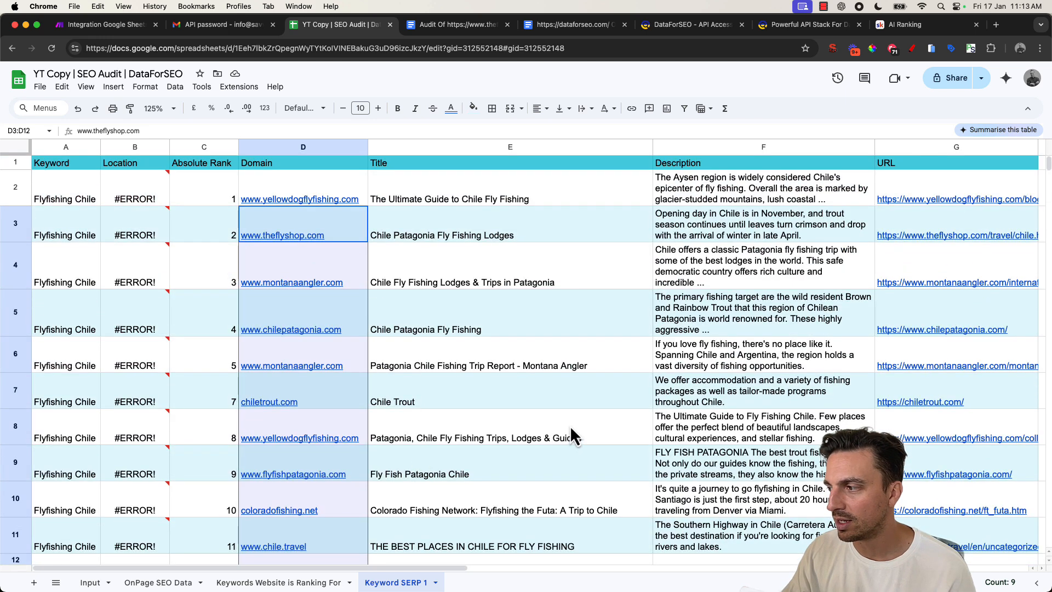
pyautogui.scroll(-1, 570, 432)
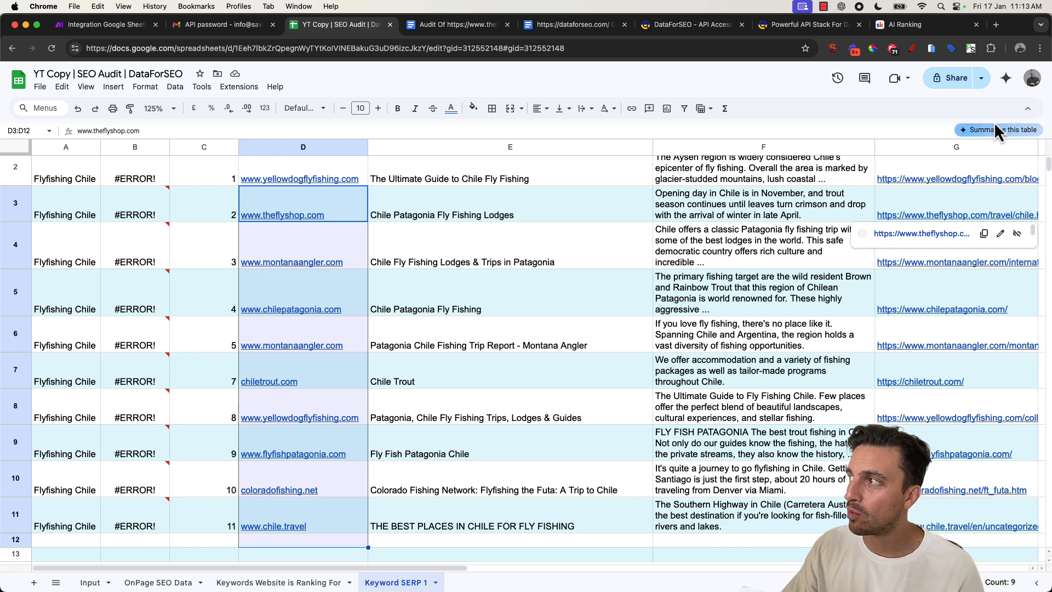
pyautogui.click(920, 24)
pyautogui.click(219, 231)
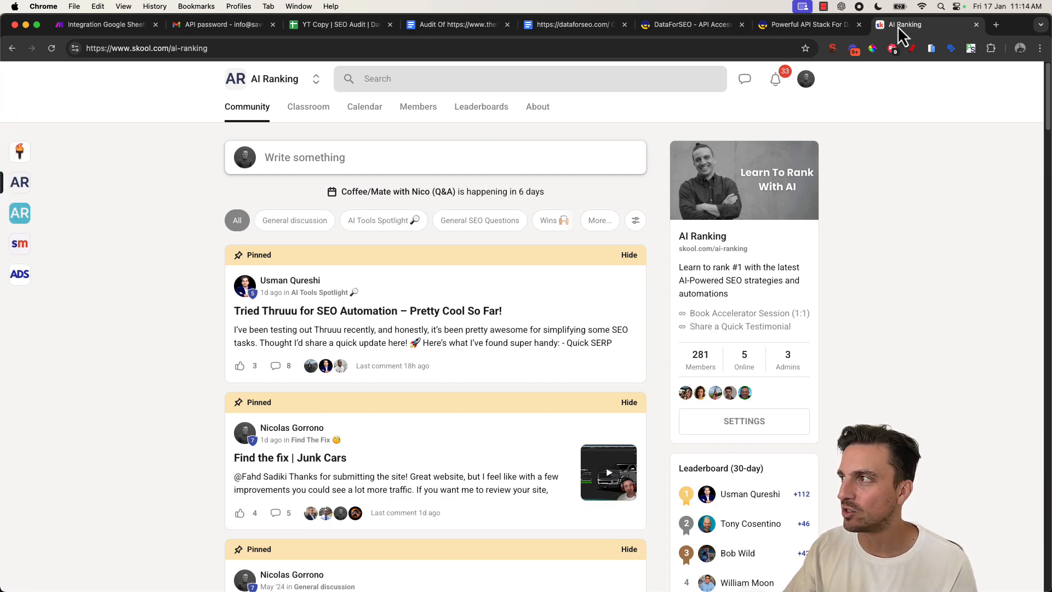
pyautogui.click(360, 26)
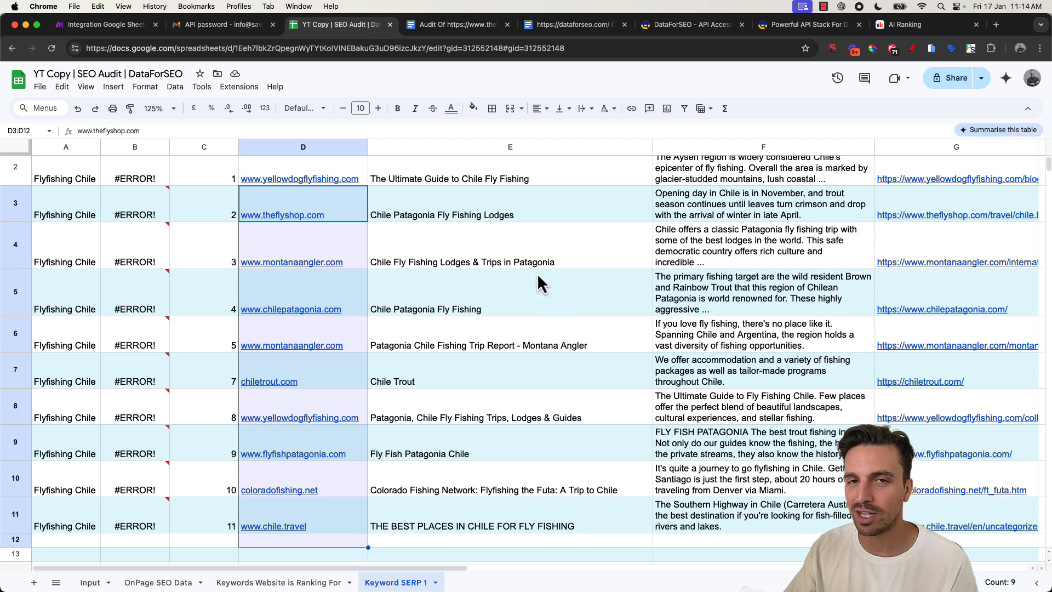